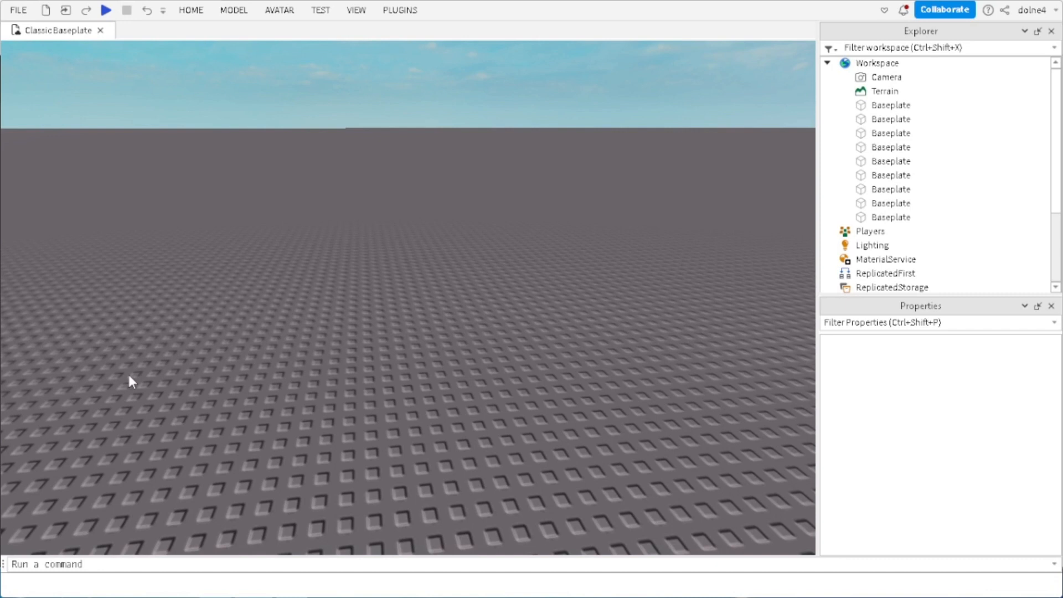
# Step: Search My Models for "mobile" and insert the Mobile Support V2 model, accepting its scripts
pyautogui.click(355, 10)
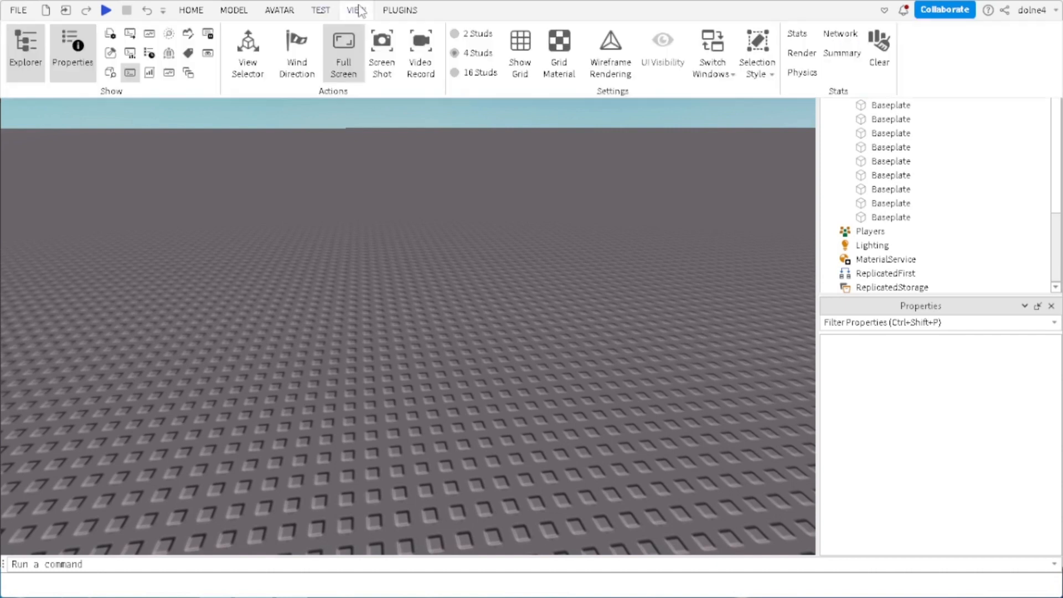
pyautogui.click(109, 54)
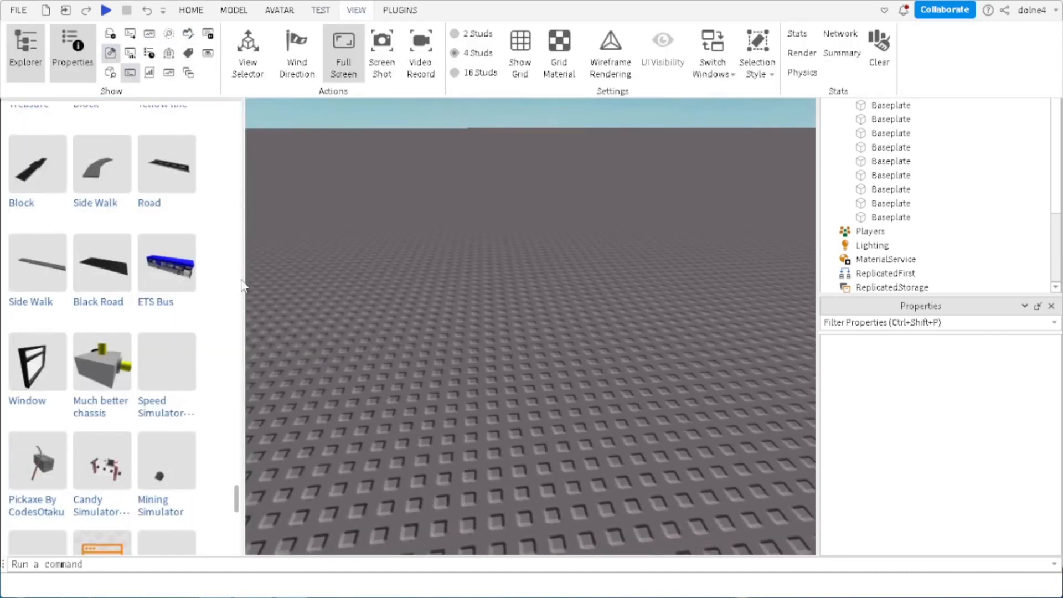
pyautogui.click(139, 86)
pyautogui.write('mo')
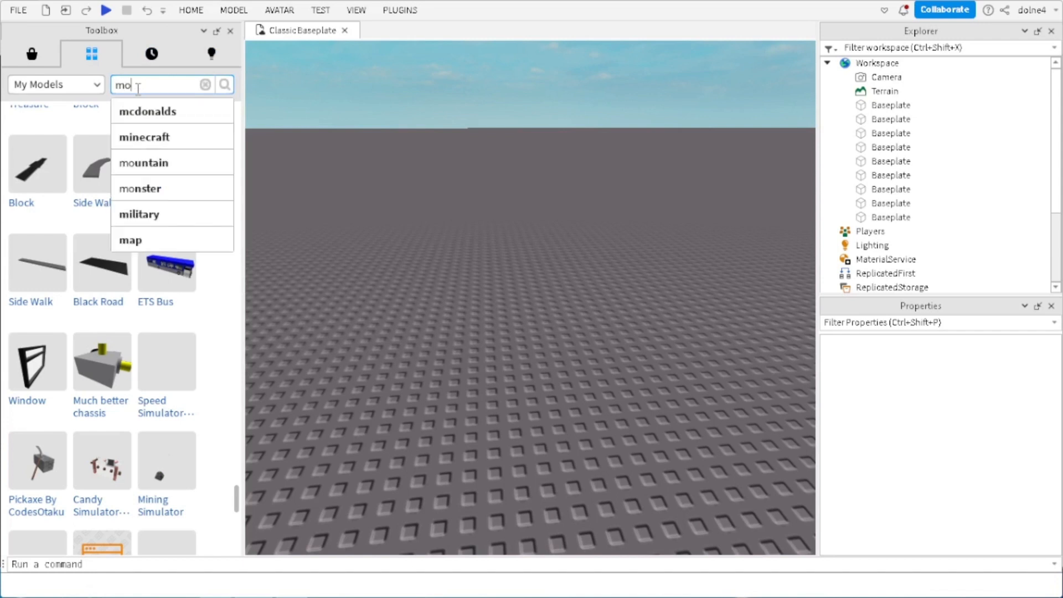
pyautogui.write('bile')
pyautogui.press('Return')
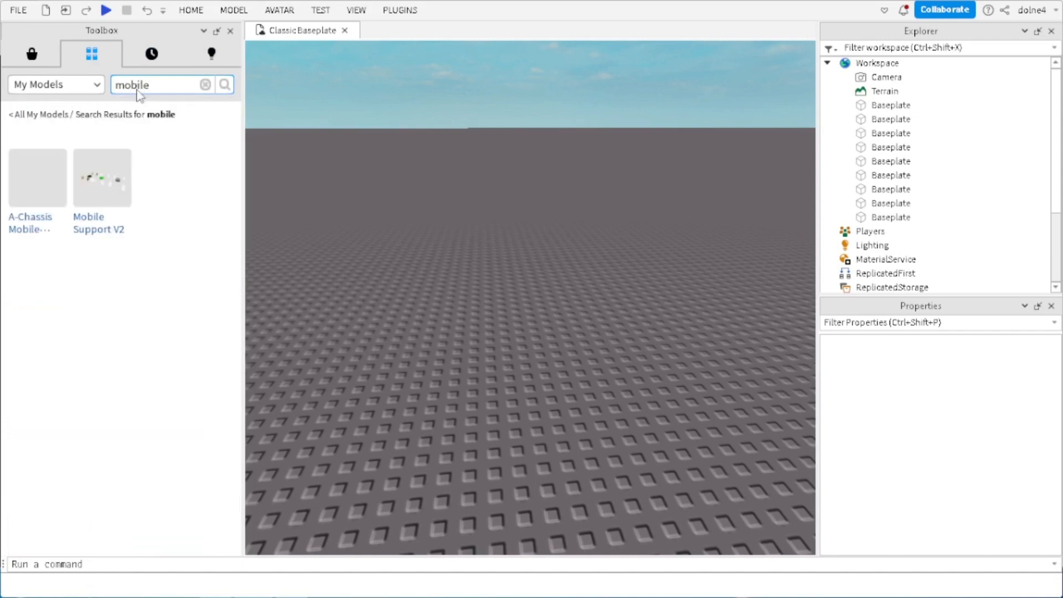
pyautogui.click(94, 193)
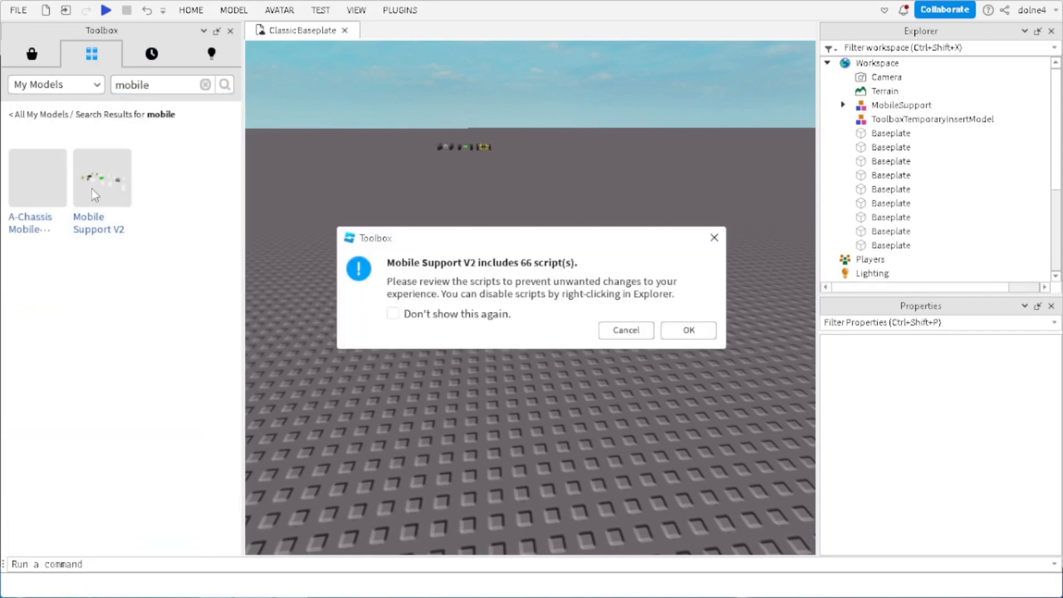
pyautogui.click(701, 328)
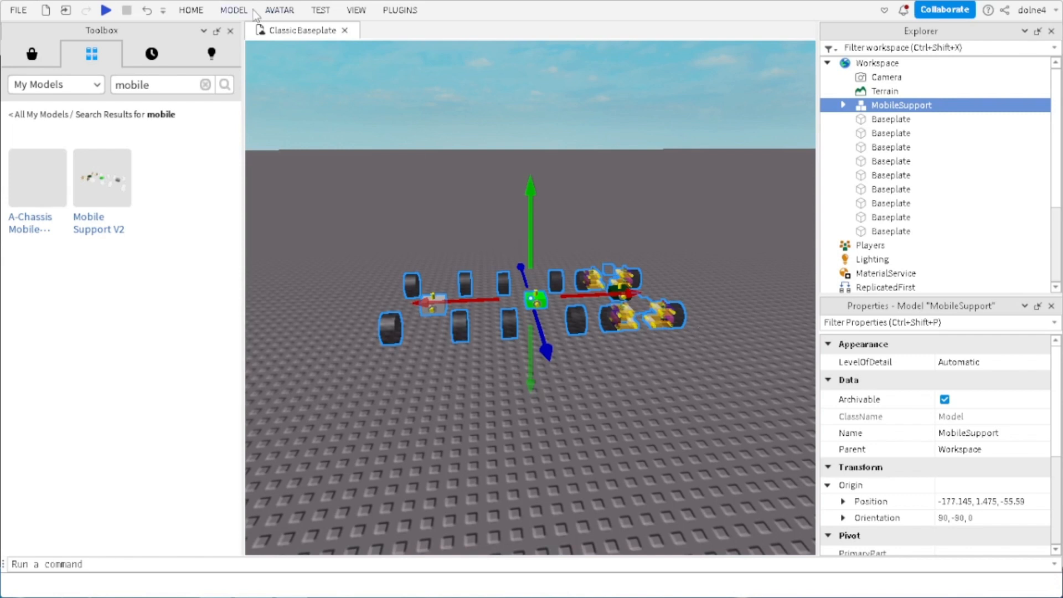
# Step: Search My Models for "better" and insert the Much better chassis model, accepting its scripts
pyautogui.press('BackSpace')
pyautogui.press('BackSpace')
pyautogui.press('BackSpace')
pyautogui.press('BackSpace')
pyautogui.press('BackSpace')
pyautogui.press('BackSpace')
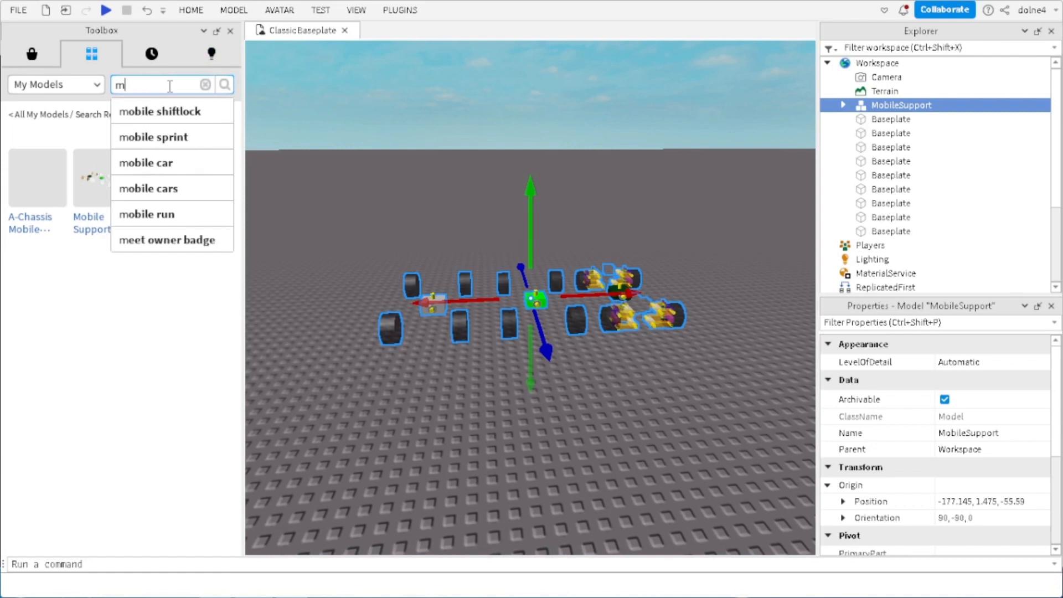
pyautogui.write('better')
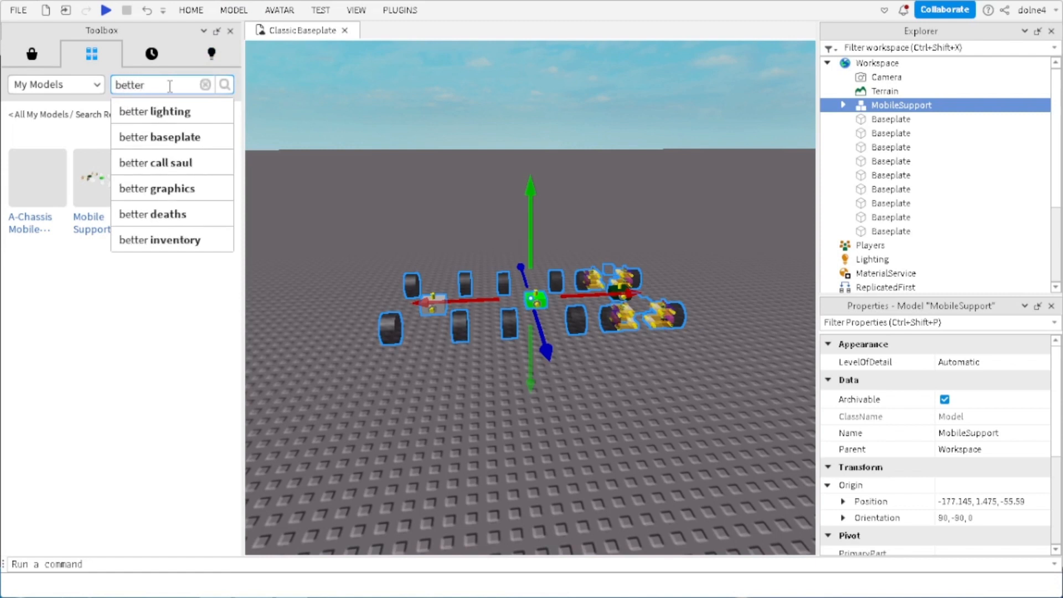
pyautogui.press('Return')
pyautogui.click(109, 180)
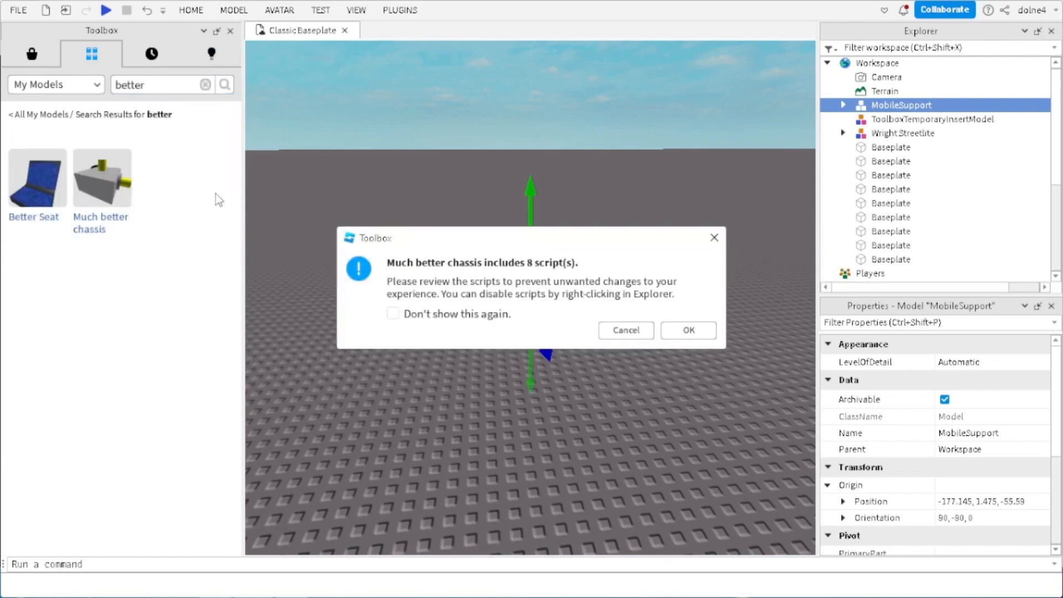
pyautogui.click(700, 334)
# Step: Rotate the Wright Streetlite chassis 90 degrees, place it beside the MobileSupport chassis row, and close the Toolbox
pyautogui.moveTo(444, 299); pyautogui.dragTo(493, 285)
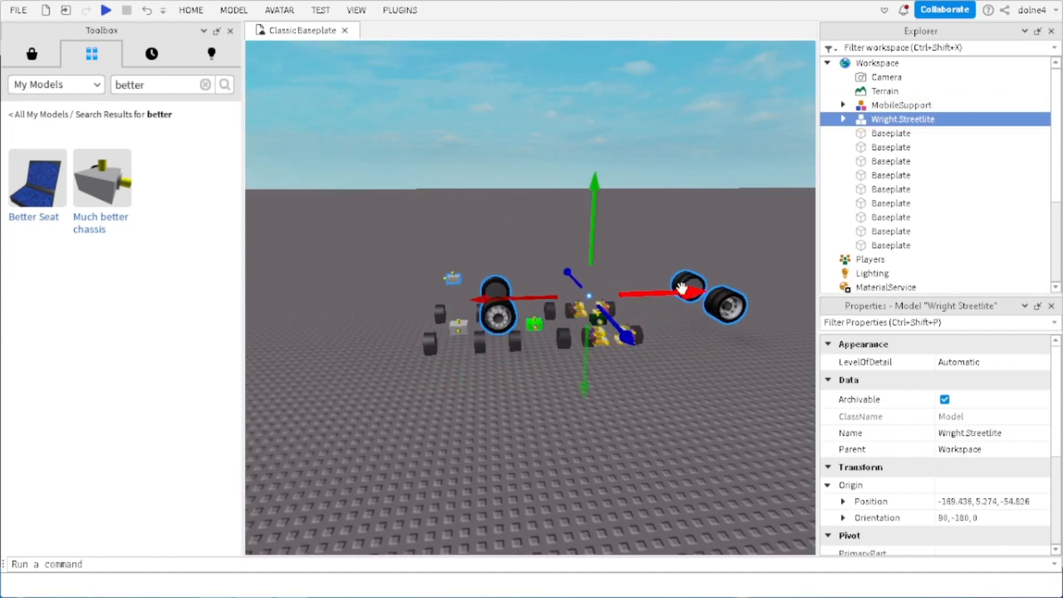
pyautogui.moveTo(706, 302); pyautogui.dragTo(700, 498)
pyautogui.hotkey('ctrl', 'r')
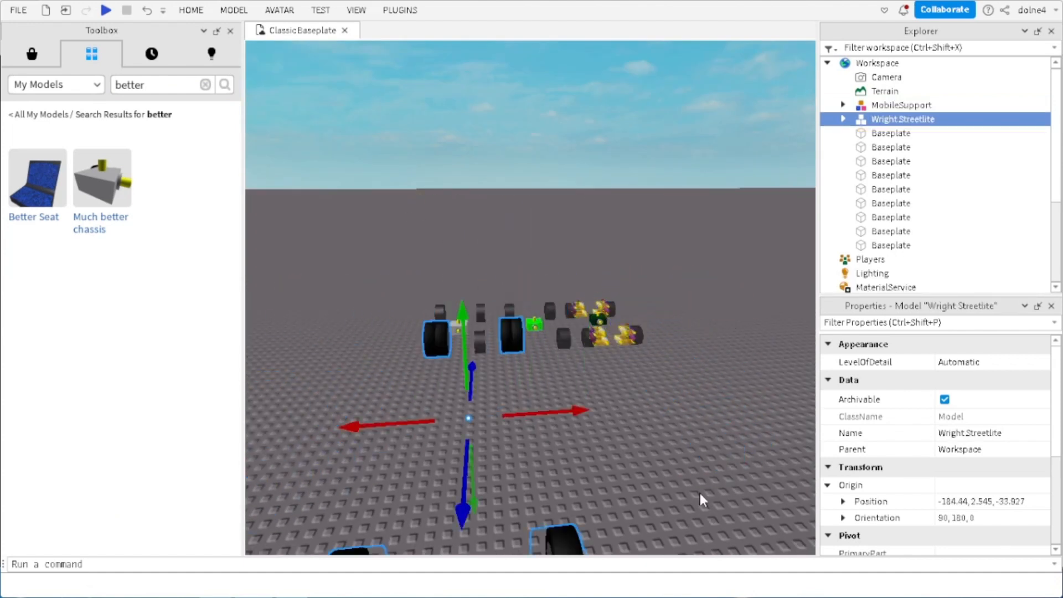
pyautogui.moveTo(488, 405); pyautogui.dragTo(401, 410)
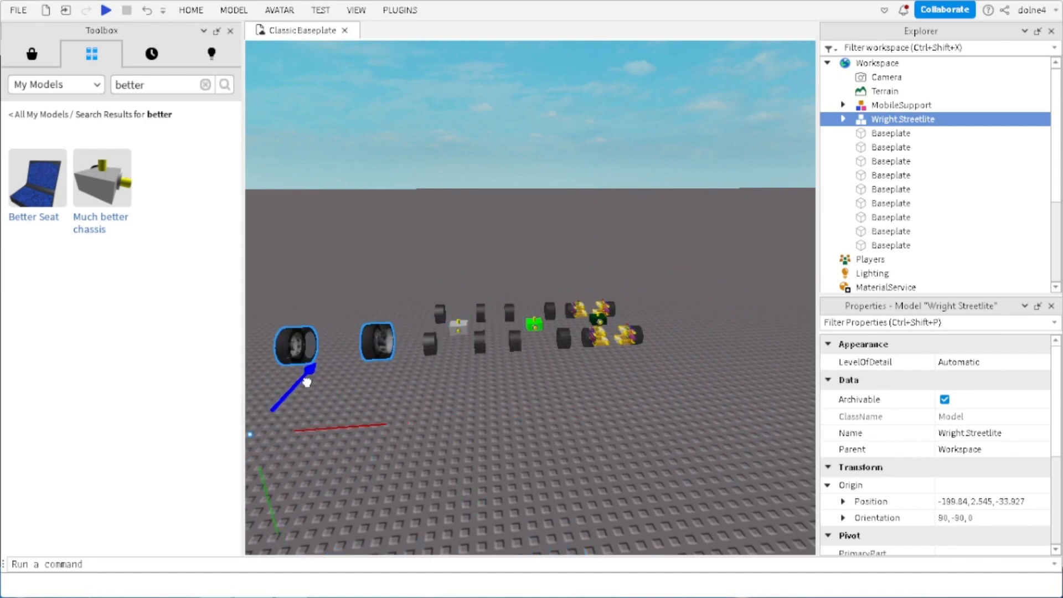
pyautogui.moveTo(303, 377); pyautogui.dragTo(363, 310)
pyautogui.click(230, 31)
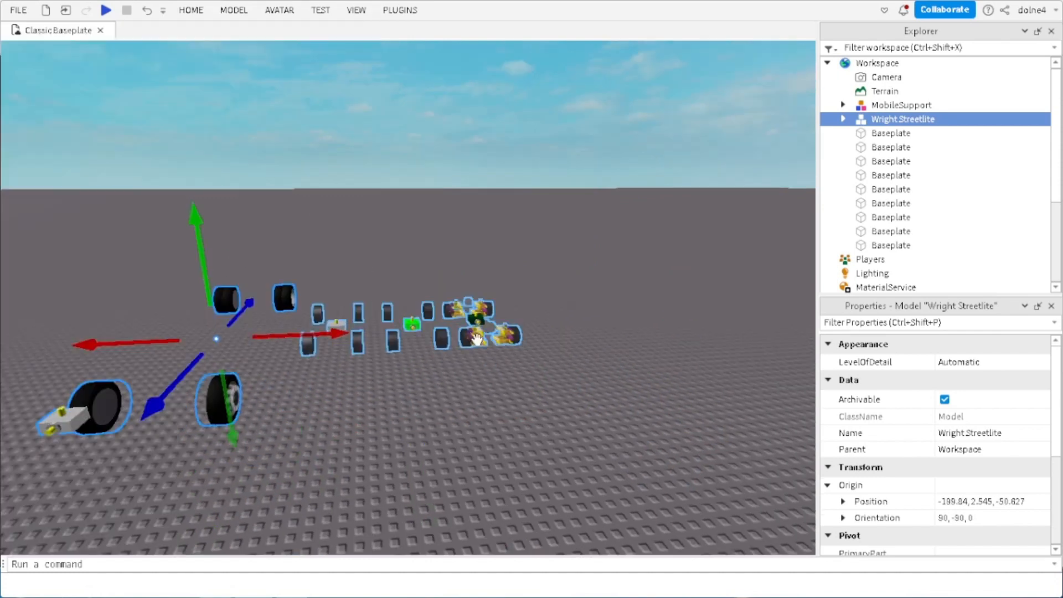
# Step: Delete the DriveSeat and A-Chassis Tune from the Wright Streetlite model
pyautogui.moveTo(529, 201); pyautogui.dragTo(529, 202, button='right')
pyautogui.press('a')
pyautogui.press('w')
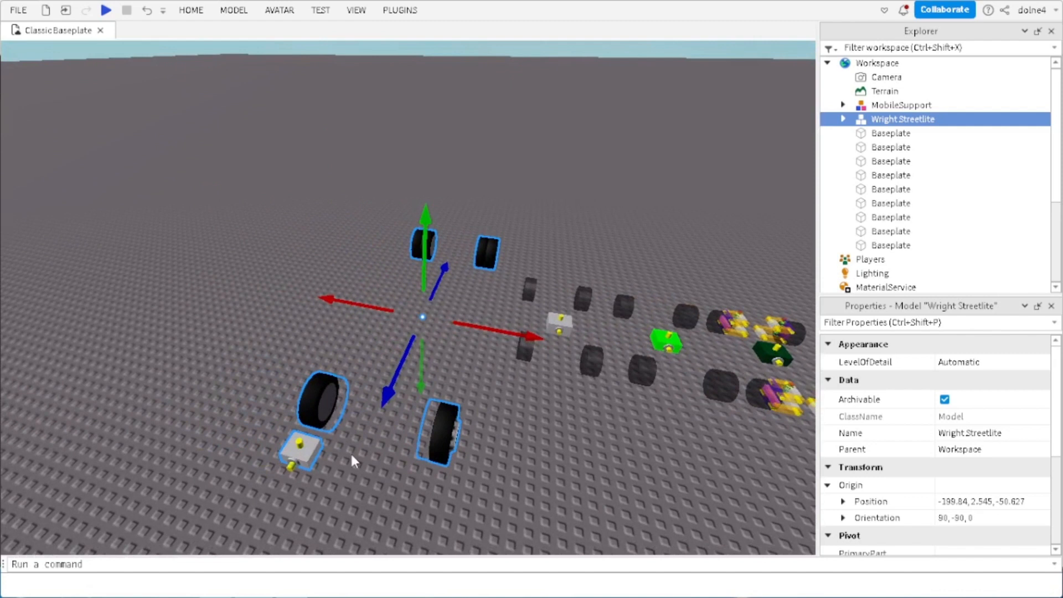
pyautogui.click(302, 450)
pyautogui.keyDown('ctrl'); pyautogui.click(904, 148); pyautogui.keyUp('ctrl')
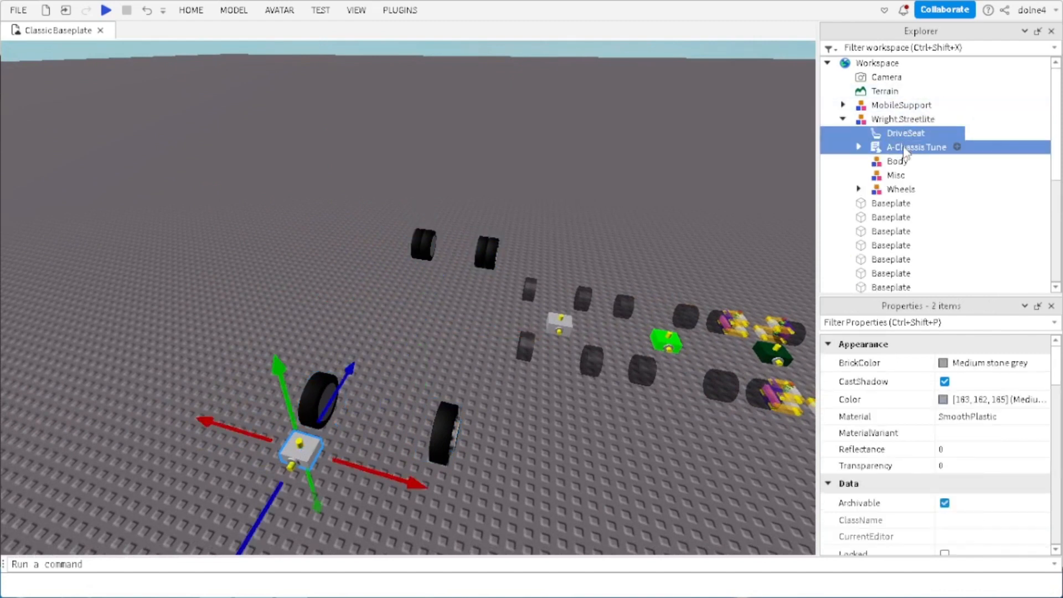
pyautogui.press('Delete')
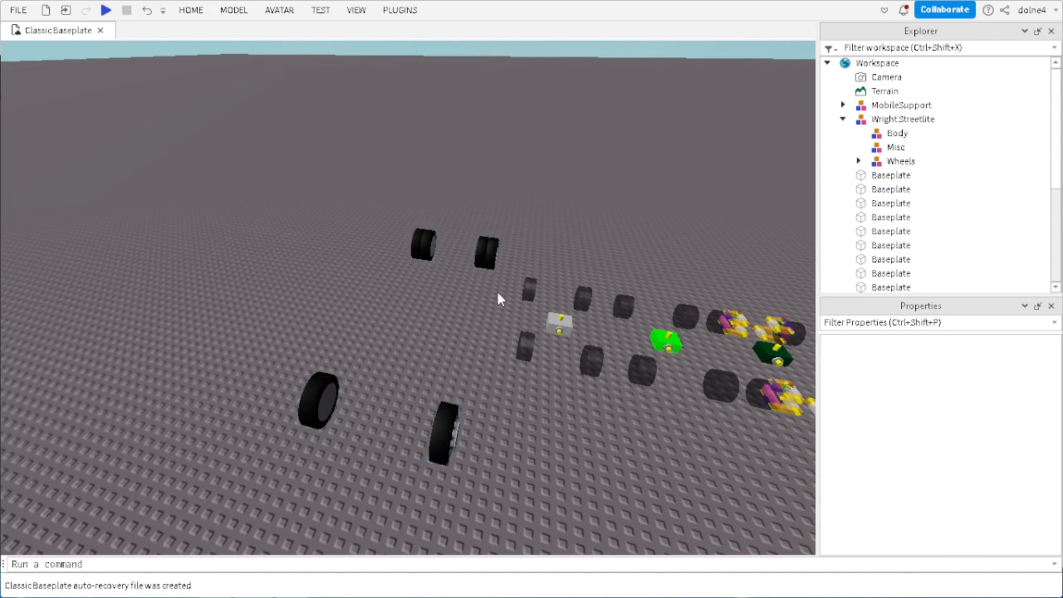
# Step: Transfer the DriveSeat and A-Chassis Tune from AC6.52S2 - Mobile into Wright Streetlite, and delete the leftover MobileSupport model
pyautogui.moveTo(498, 298); pyautogui.dragTo(490, 299, button='right')
pyautogui.click(457, 234)
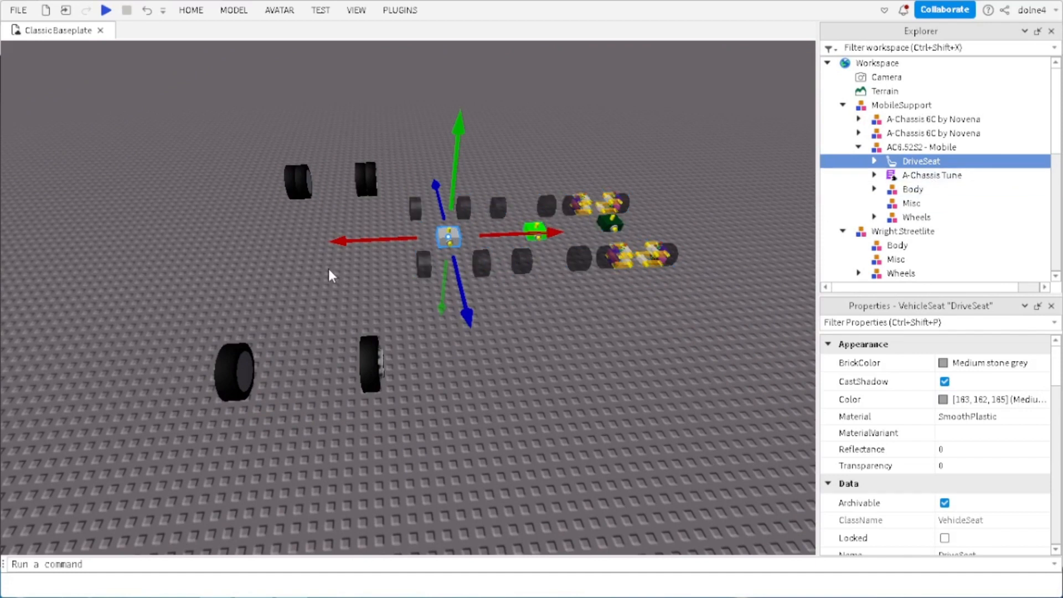
pyautogui.keyDown('ctrl'); pyautogui.click(930, 176); pyautogui.keyUp('ctrl')
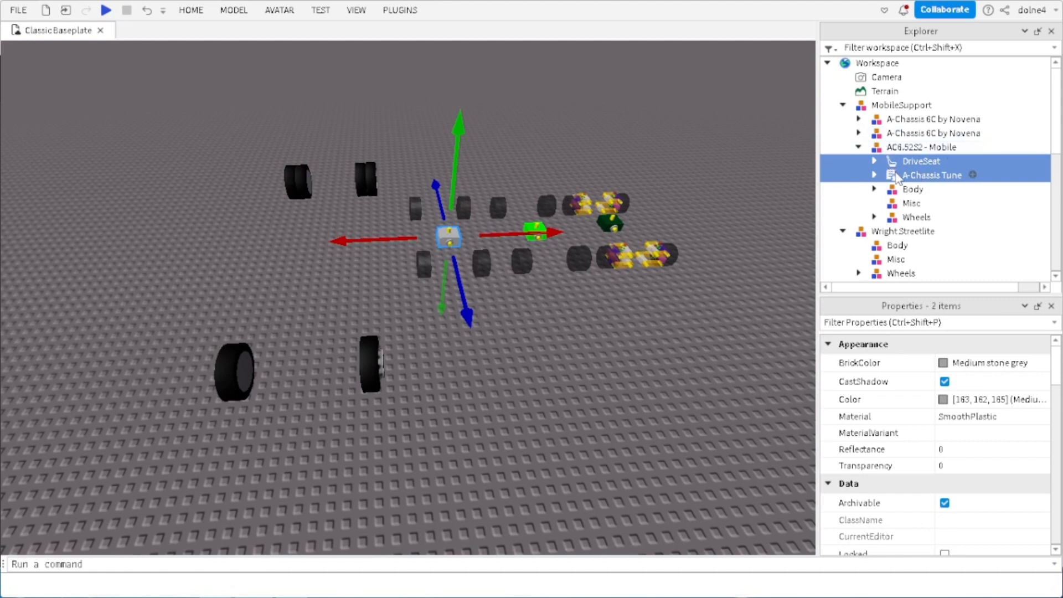
pyautogui.moveTo(898, 173); pyautogui.dragTo(929, 242)
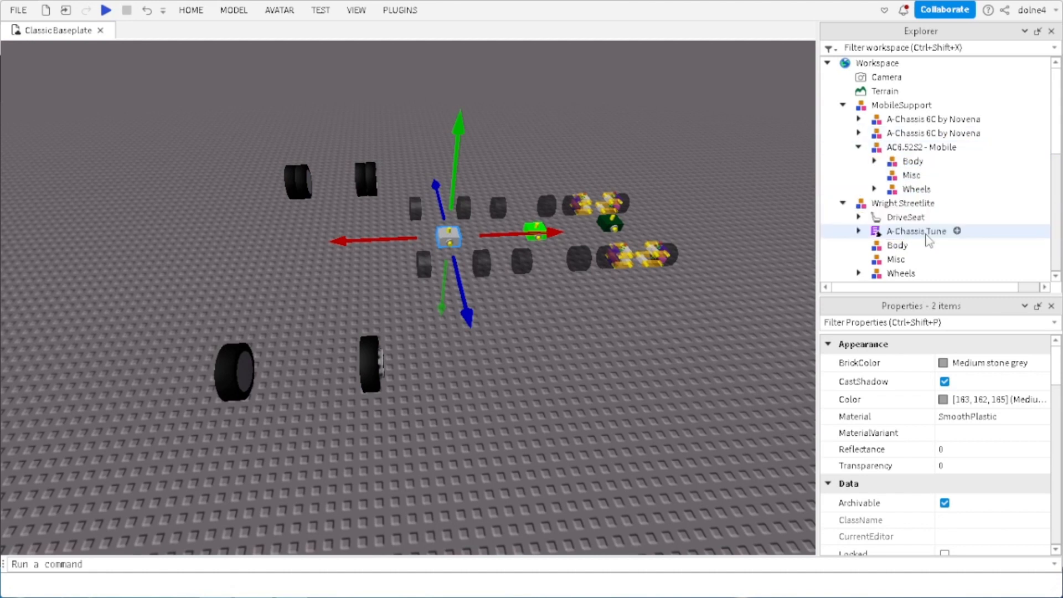
pyautogui.click(874, 106)
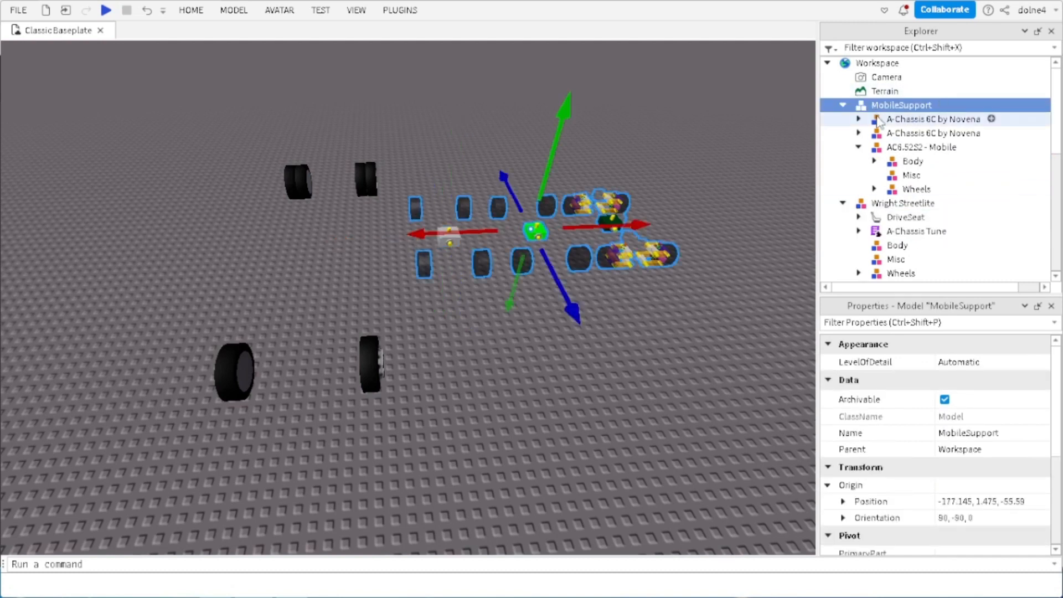
pyautogui.press('Delete')
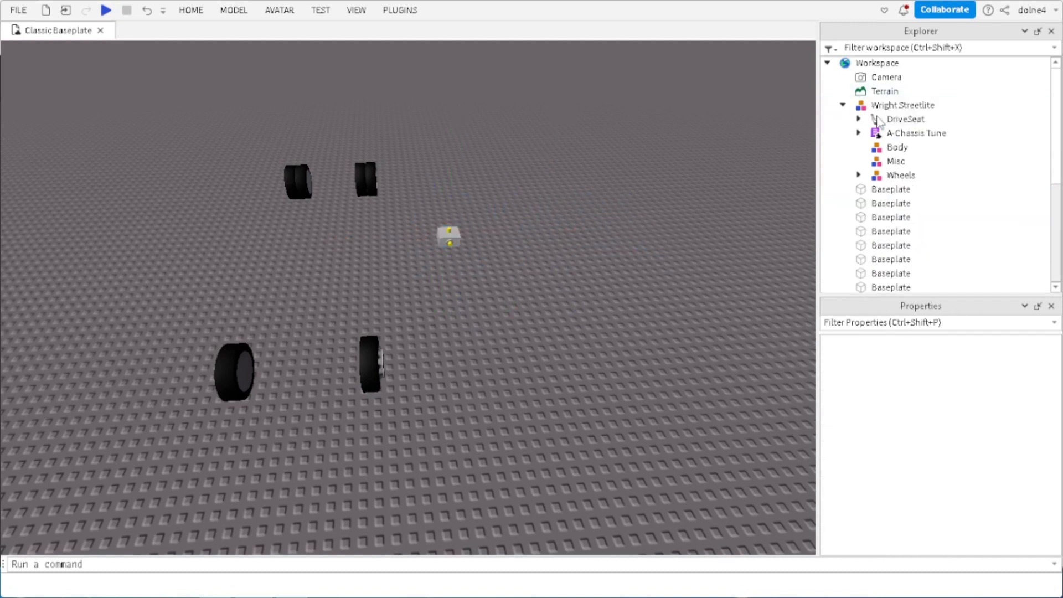
# Step: Move the Wright Streetlite DriveSeat to a position between the chassis's two single front wheels
pyautogui.click(449, 236)
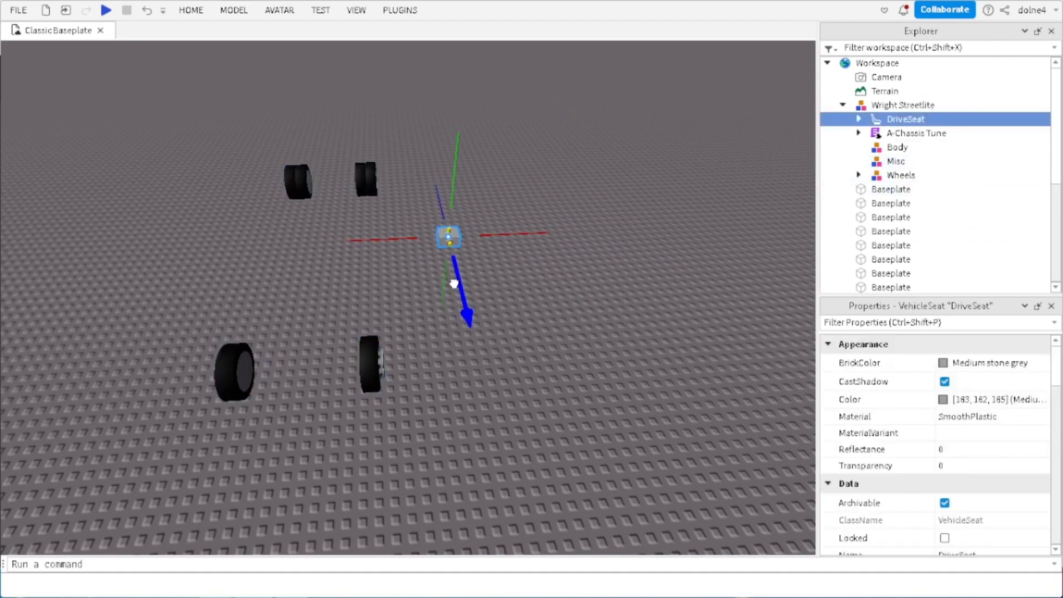
pyautogui.moveTo(454, 283); pyautogui.dragTo(483, 394)
pyautogui.moveTo(402, 347); pyautogui.dragTo(205, 364)
pyautogui.press('a')
pyautogui.press('w')
pyautogui.moveTo(370, 399); pyautogui.dragTo(394, 405)
pyautogui.moveTo(361, 226); pyautogui.dragTo(351, 224, button='right')
pyautogui.press('q')
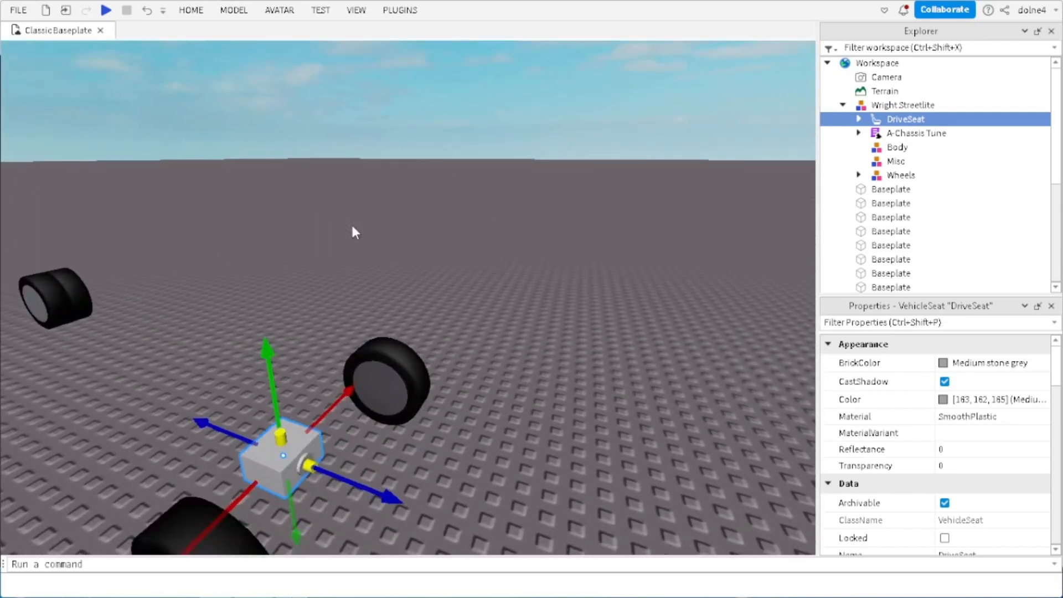
pyautogui.press('s')
pyautogui.press('w')
# Step: Playtest the chassis by sitting in the DriveSeat and driving forward and in reverse, and stop the simulation
pyautogui.click(320, 11)
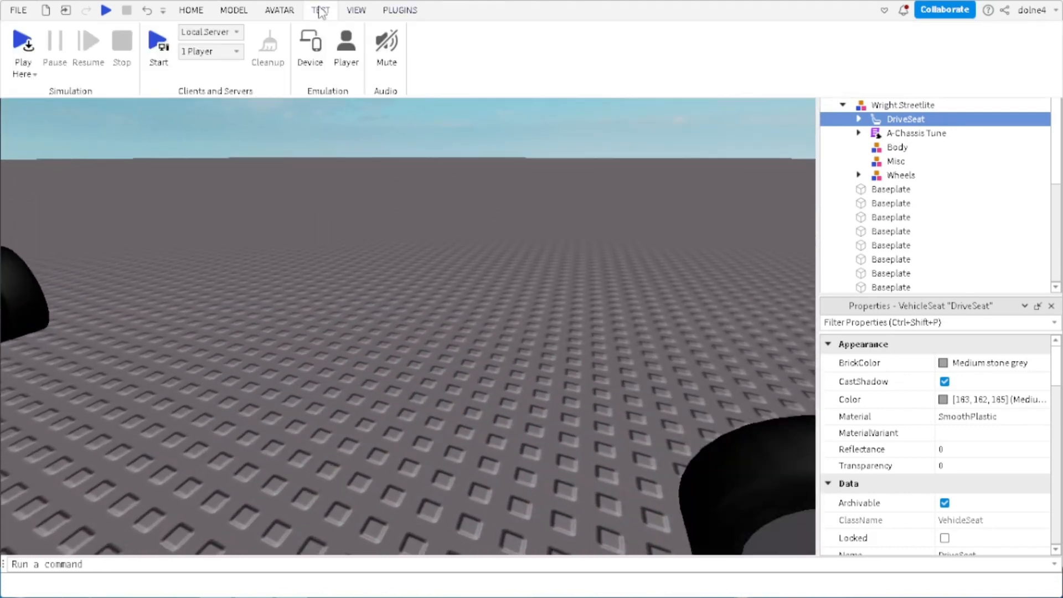
pyautogui.click(20, 40)
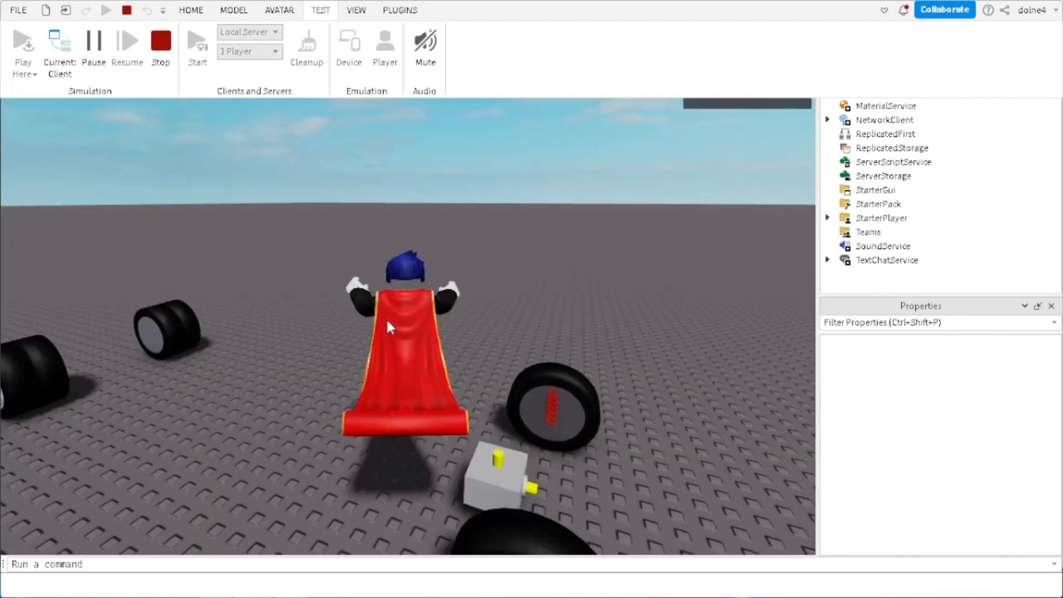
pyautogui.press('w')
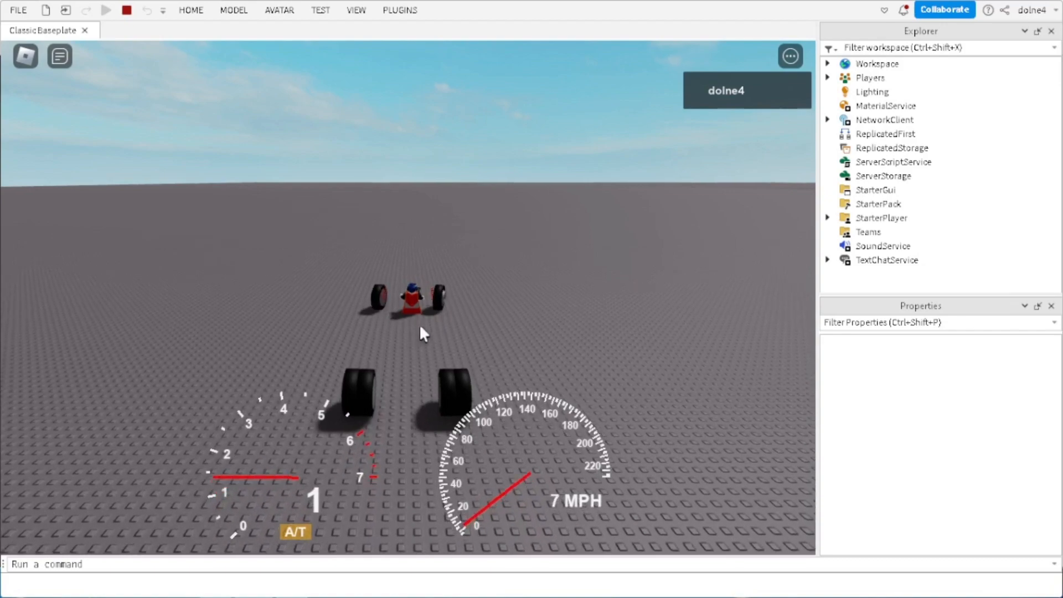
pyautogui.moveTo(484, 302); pyautogui.dragTo(479, 303, button='right')
pyautogui.press('s')
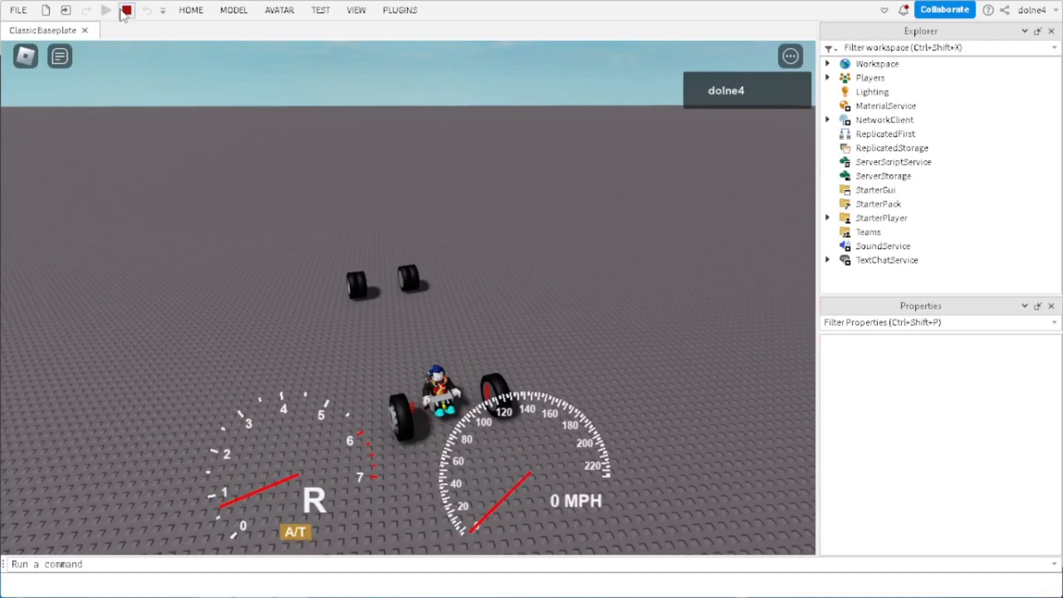
pyautogui.click(125, 11)
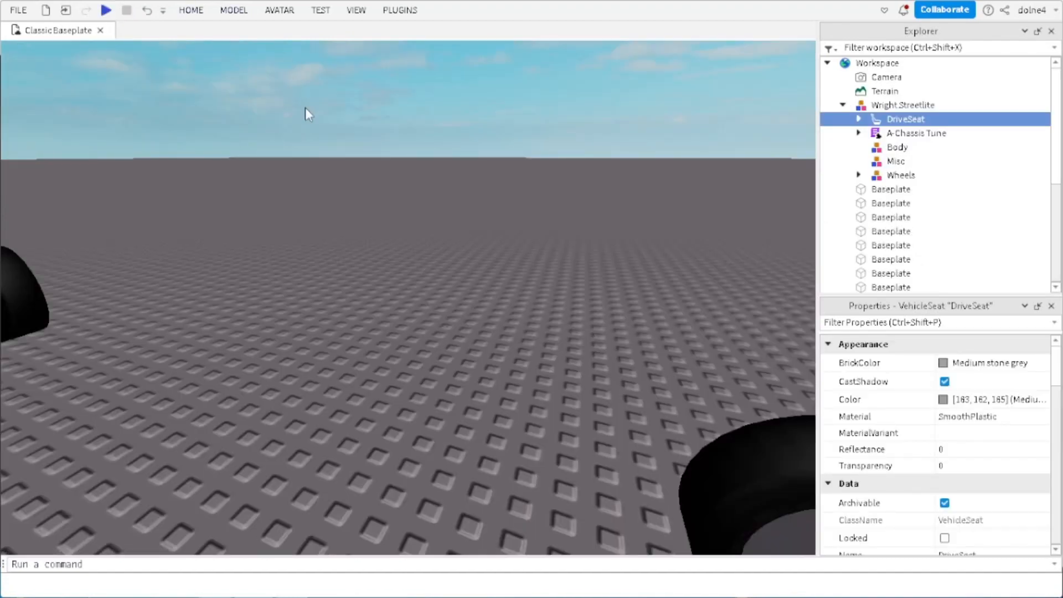
# Step: Turn on device emulation to show the place on an iPhone 7 screen
pyautogui.click(362, 4)
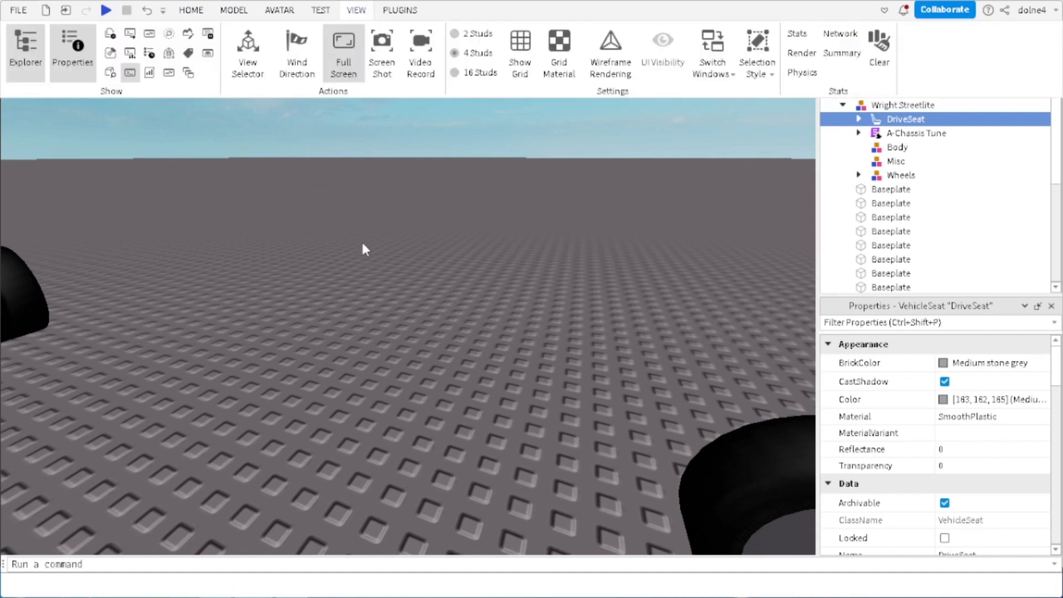
pyautogui.moveTo(362, 243); pyautogui.dragTo(372, 249, button='right')
pyautogui.click(341, 4)
pyautogui.click(354, 8)
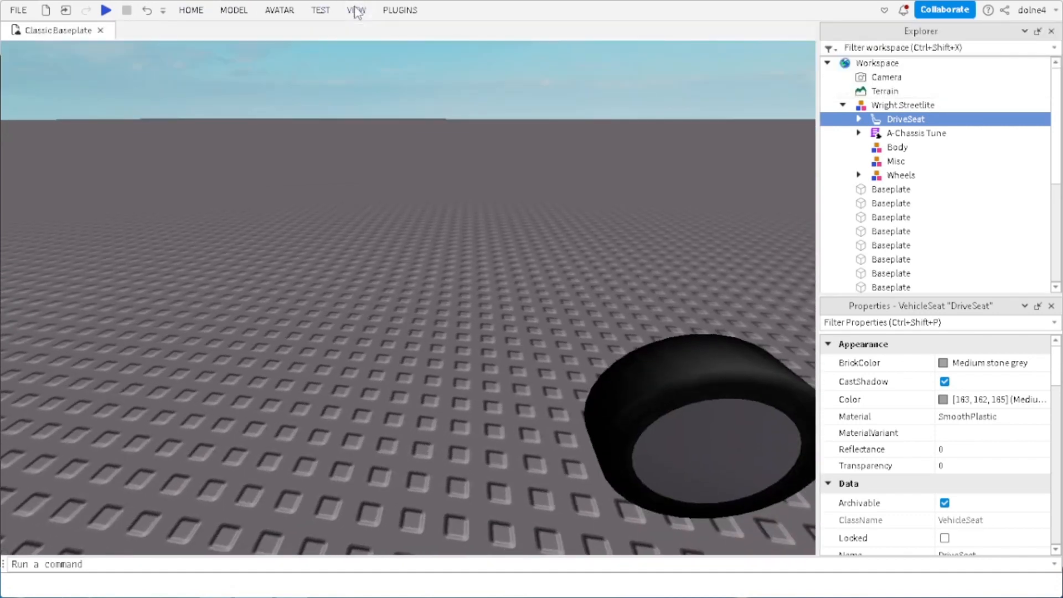
pyautogui.click(316, 10)
pyautogui.click(313, 47)
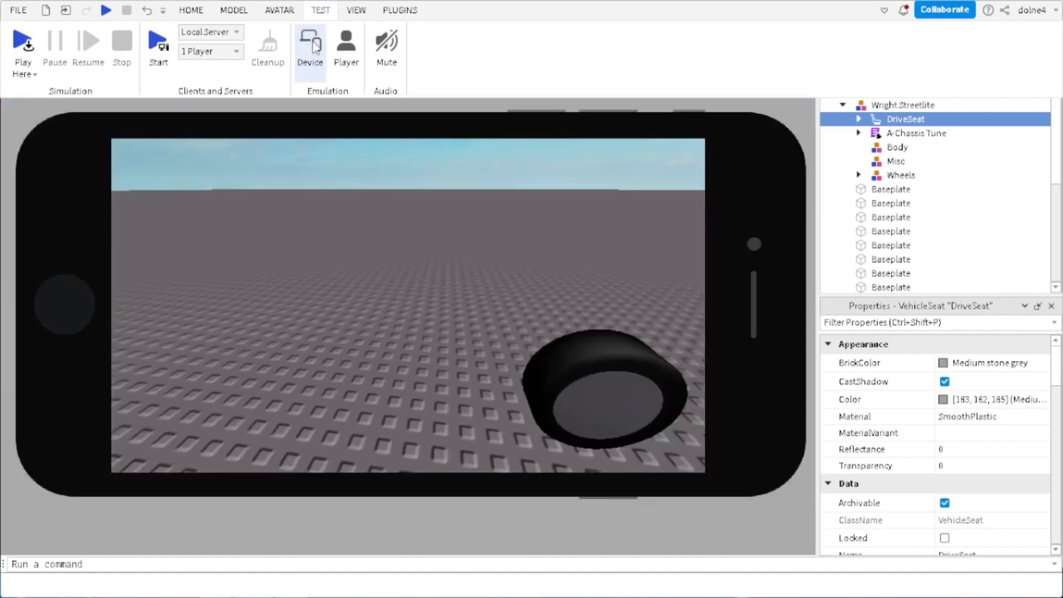
# Step: Start a playtest of the chassis on the emulated iPhone 7
pyautogui.moveTo(391, 191); pyautogui.dragTo(391, 191, button='right')
pyautogui.scroll(-2, 391, 191)
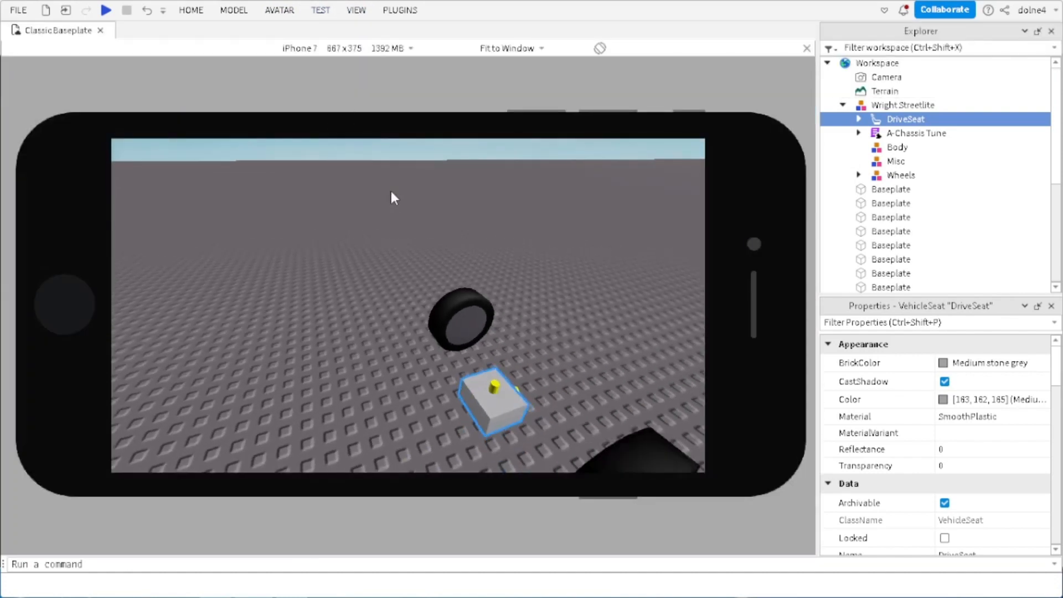
pyautogui.scroll(-2, 393, 197)
pyautogui.click(353, 11)
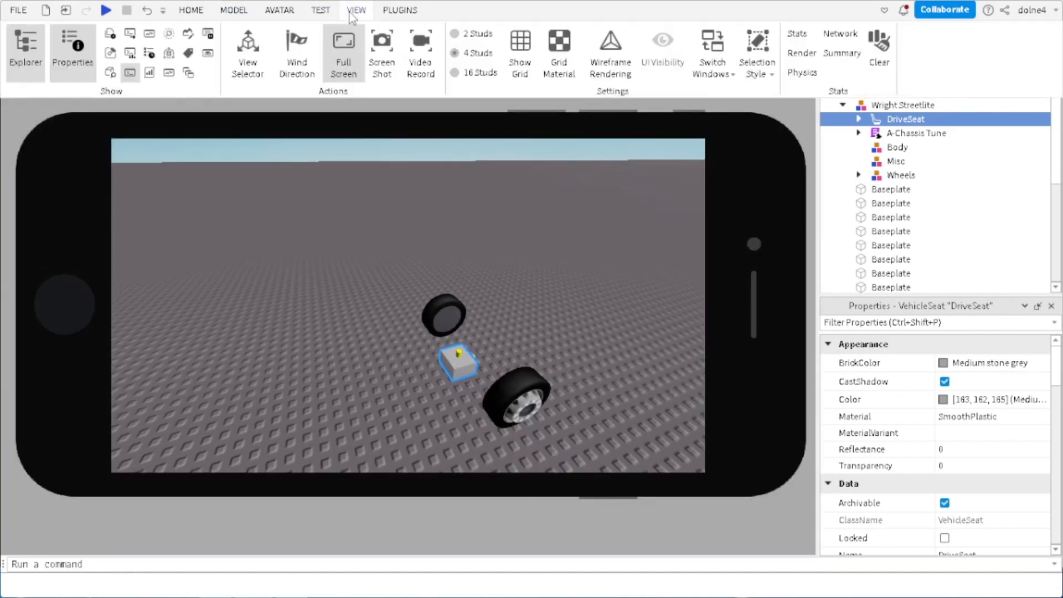
pyautogui.click(316, 10)
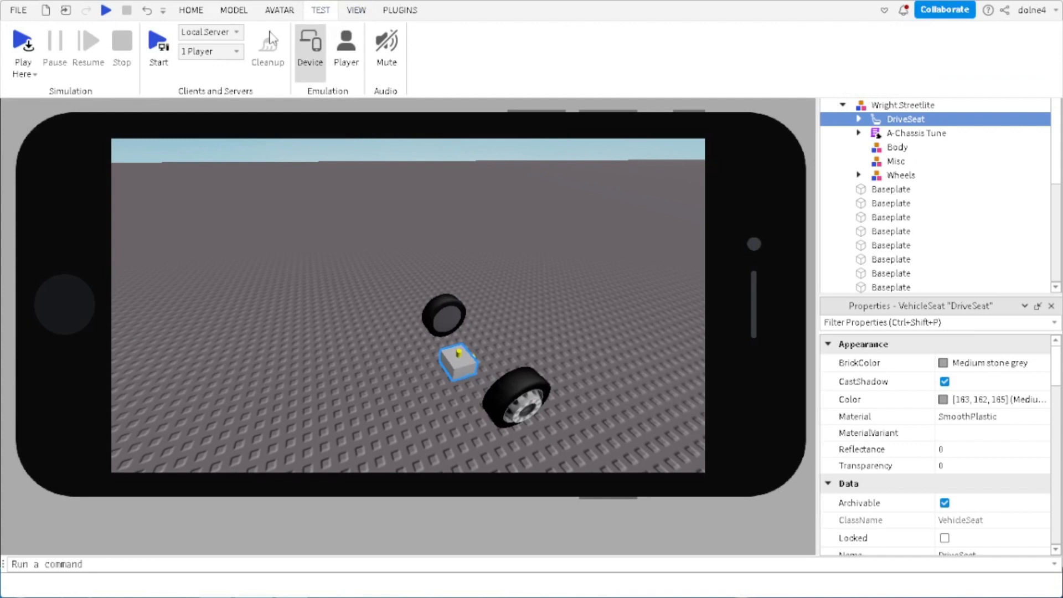
pyautogui.click(24, 44)
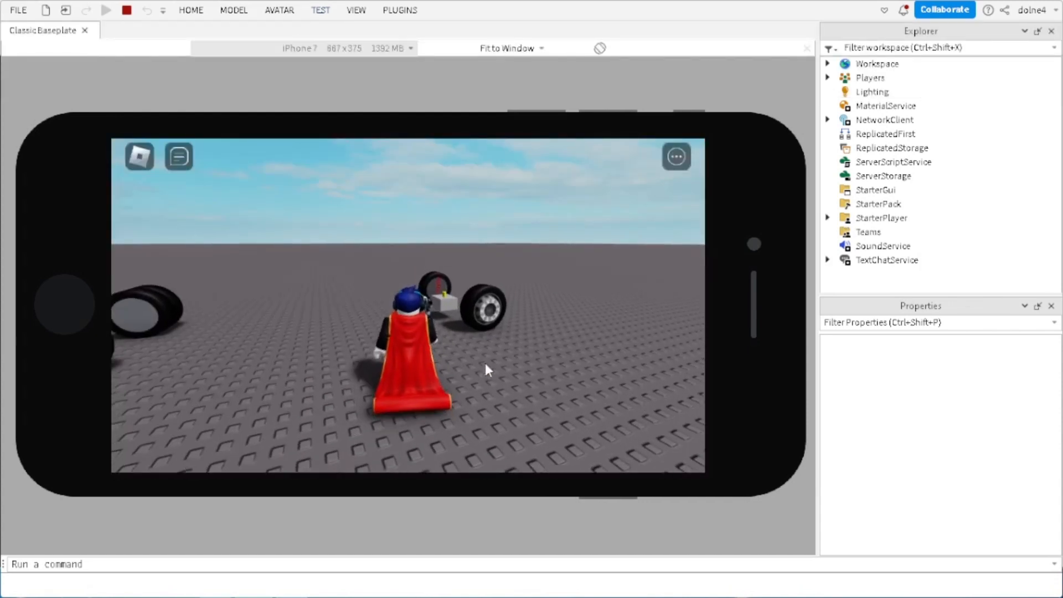
# Step: Sit in the DriveSeat on the emulated iPhone 7, test the on-screen throttle and steering controls, and stop the simulation
pyautogui.press('w')
pyautogui.press('space')
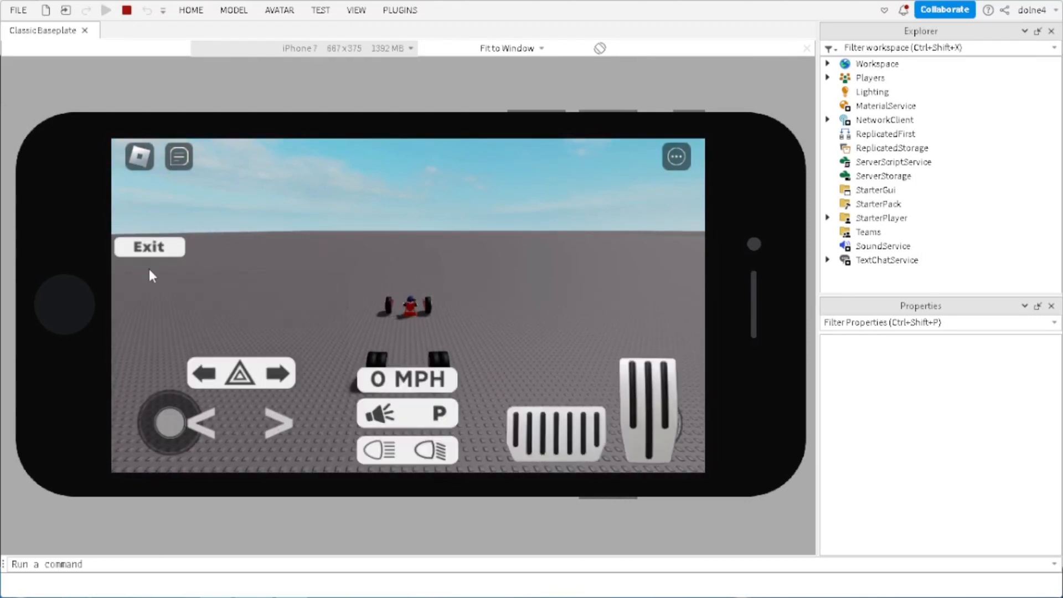
pyautogui.click(649, 429)
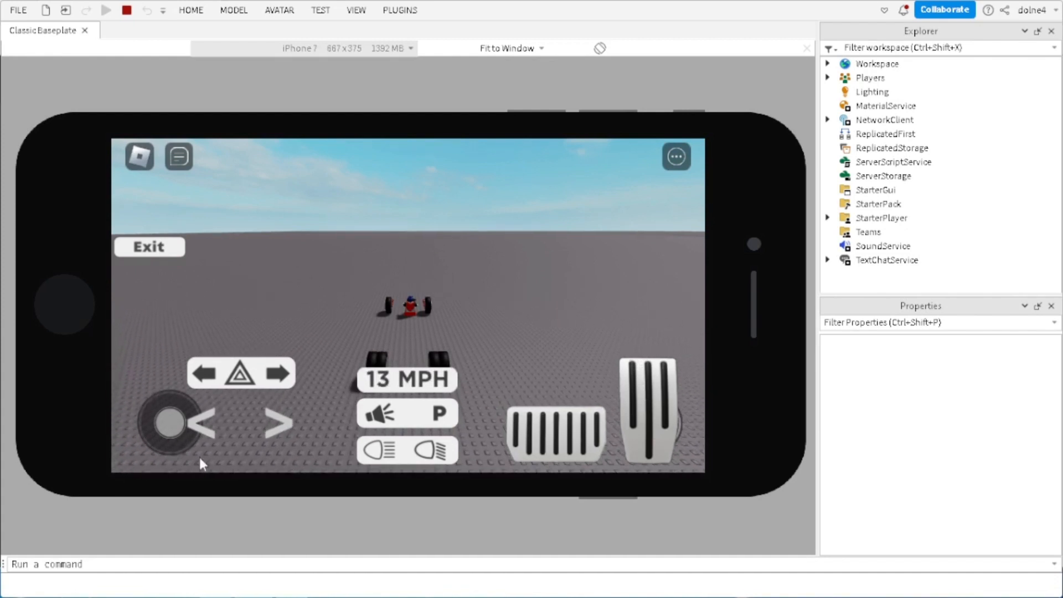
pyautogui.click(204, 433)
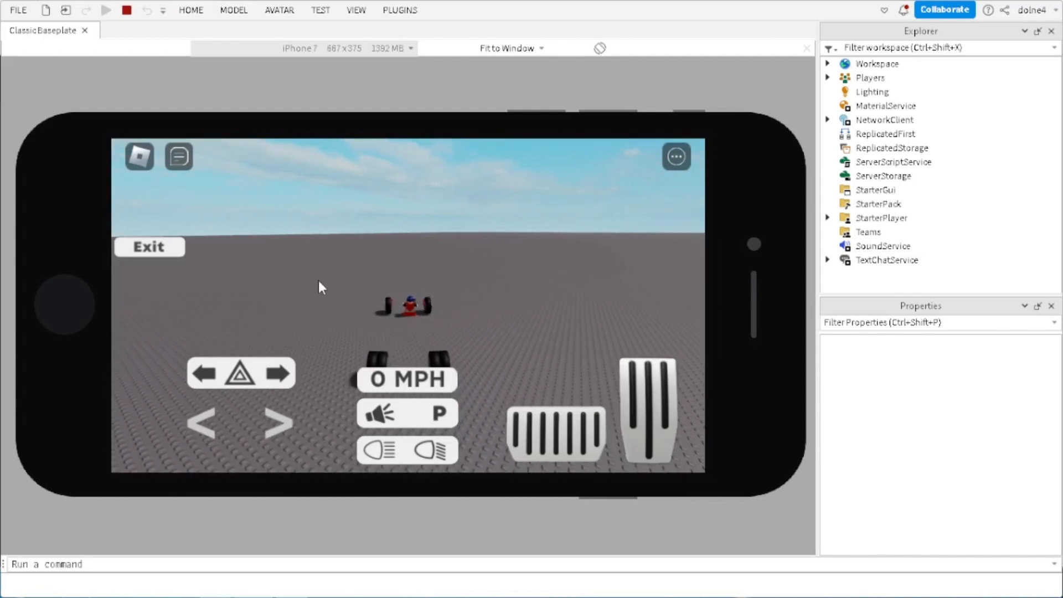
pyautogui.click(126, 11)
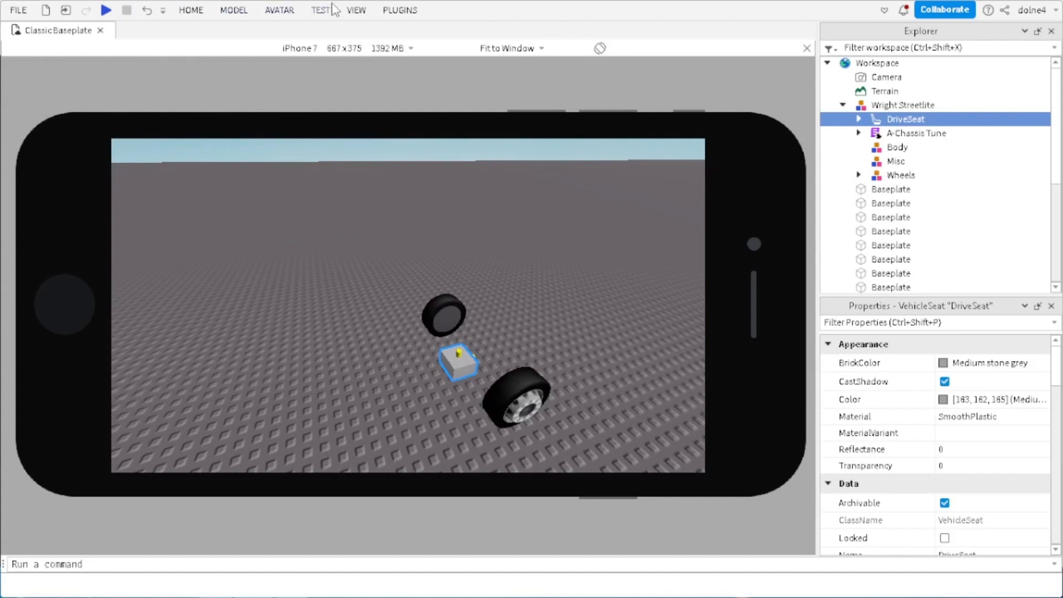
# Step: Turn off device emulation to return the place to the normal viewport
pyautogui.click(355, 10)
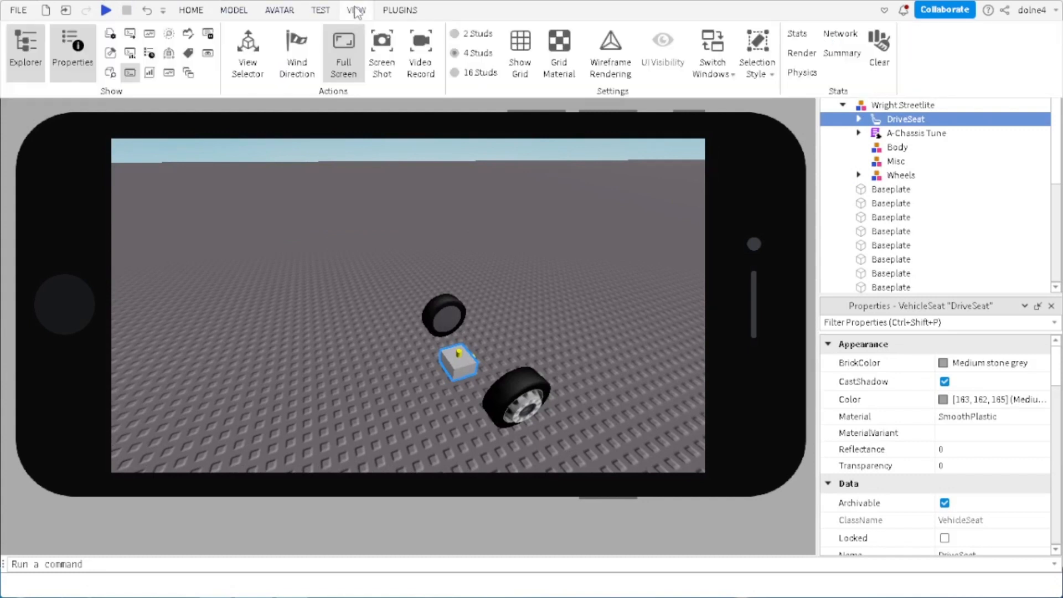
pyautogui.click(233, 10)
pyautogui.click(318, 10)
pyautogui.click(357, 9)
pyautogui.click(235, 11)
pyautogui.click(279, 10)
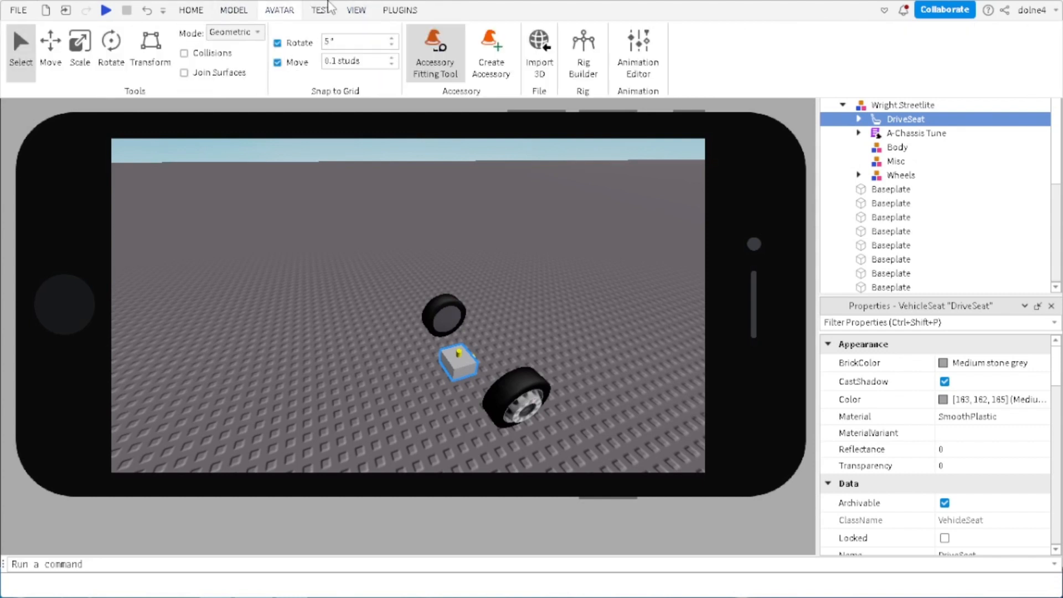
pyautogui.click(320, 10)
pyautogui.click(310, 44)
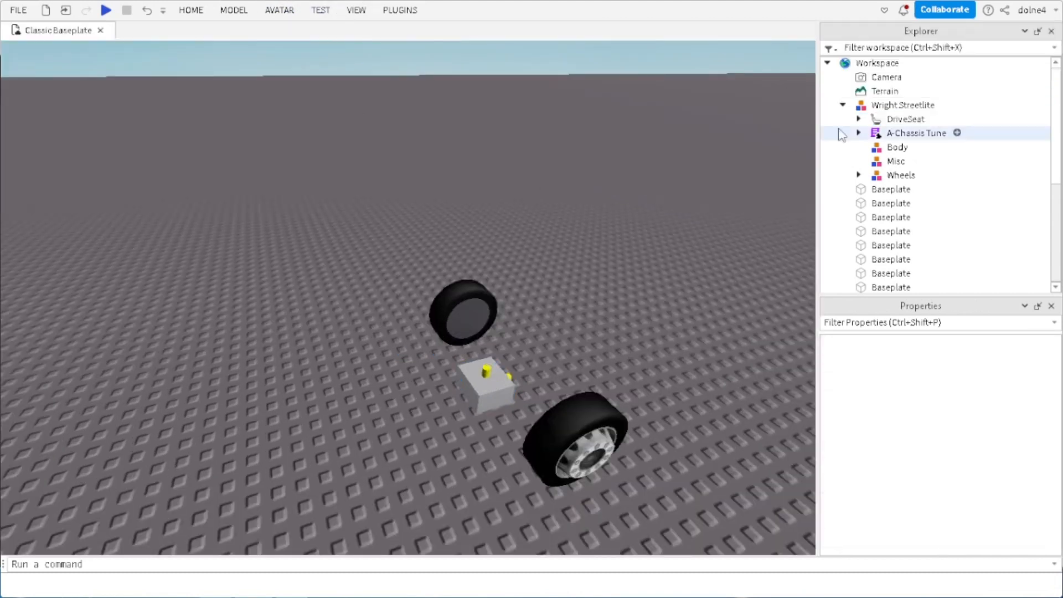
# Step: Open the Wright Streetlite's A-Chassis Tune script and search it for "horse"
pyautogui.doubleClick(916, 133)
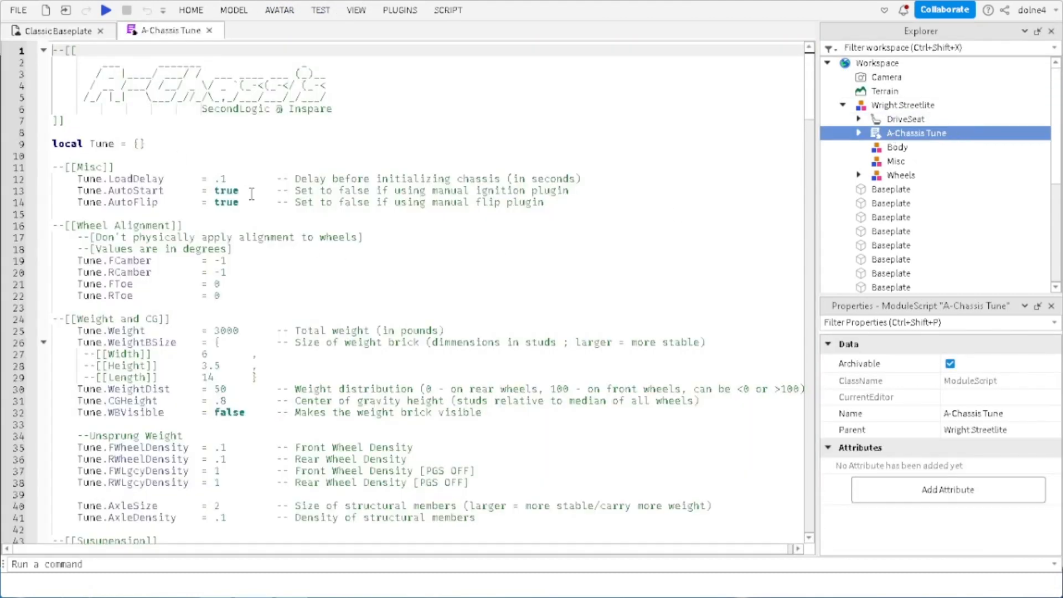
pyautogui.scroll(-2, 151, 319)
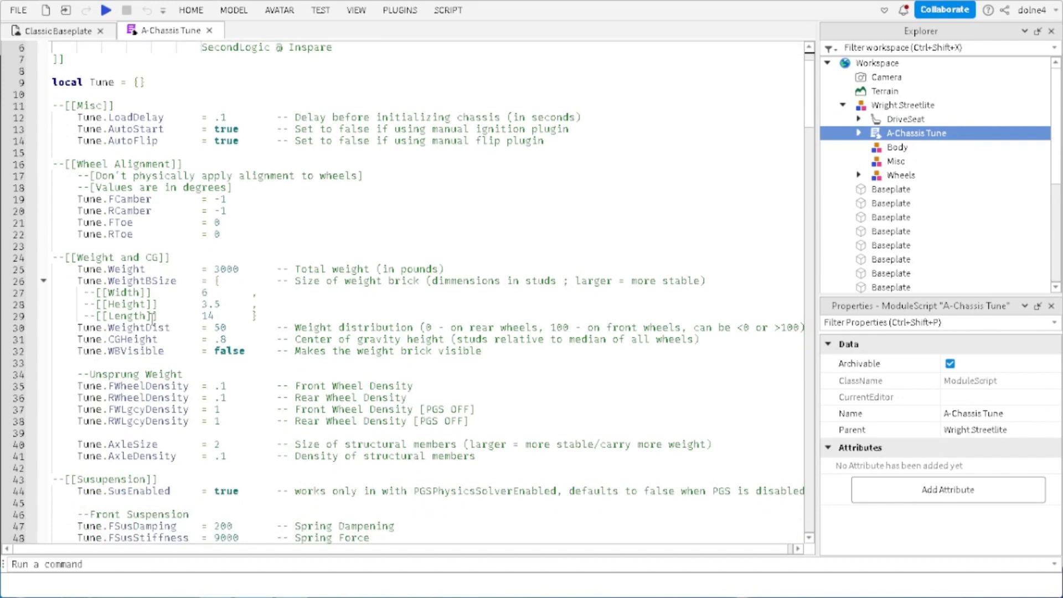
pyautogui.hotkey('ctrl', 'f')
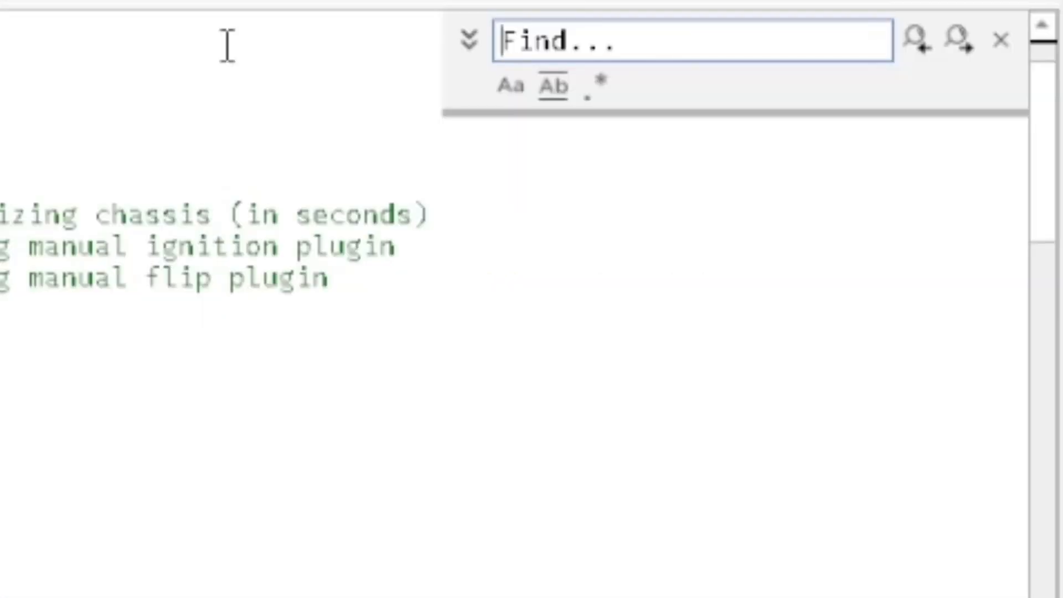
pyautogui.write('horse')
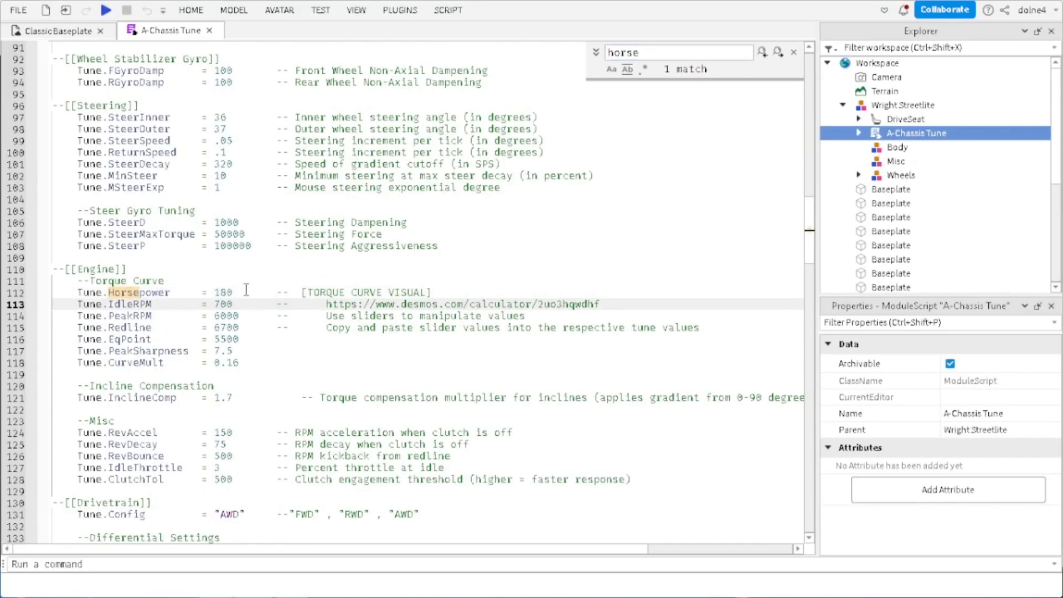
# Step: Set Tune.Horsepower to 3000 in the Engine section of the A-Chassis Tune script
pyautogui.click(247, 292)
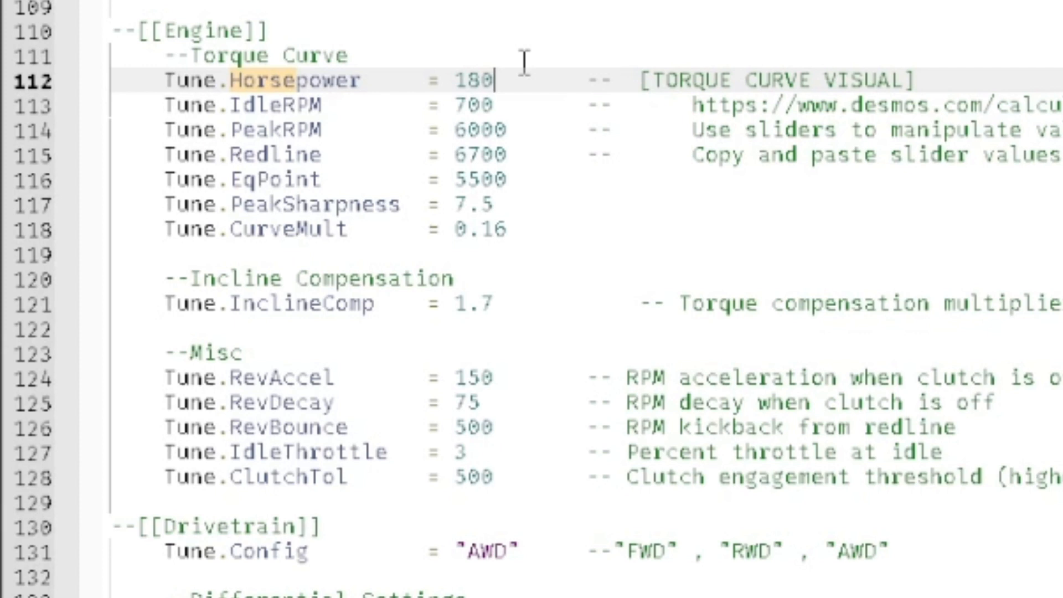
pyautogui.press('BackSpace')
pyautogui.press('BackSpace')
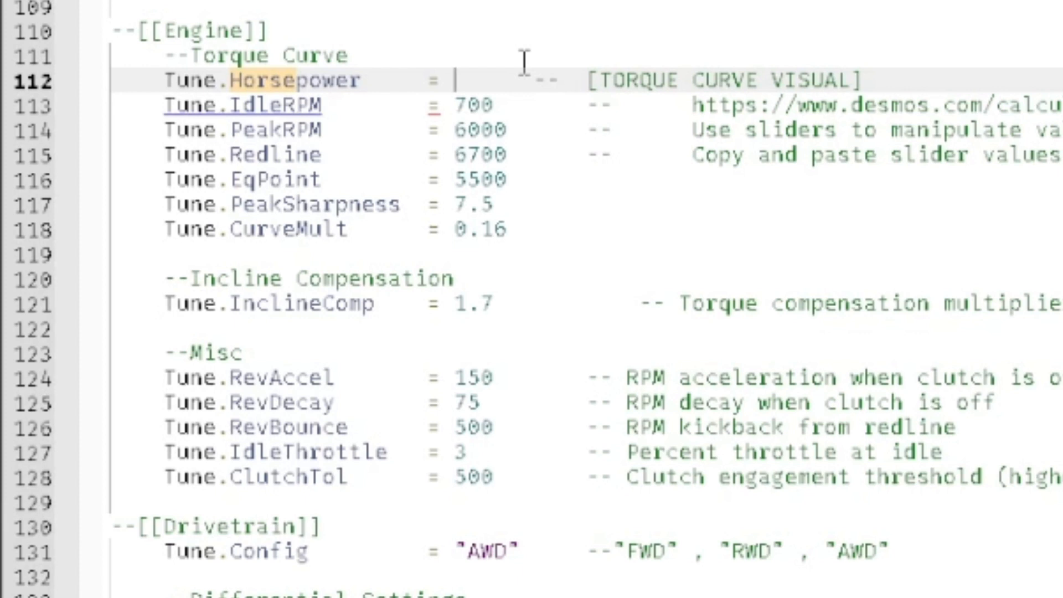
pyautogui.write('3')
pyautogui.write('000')
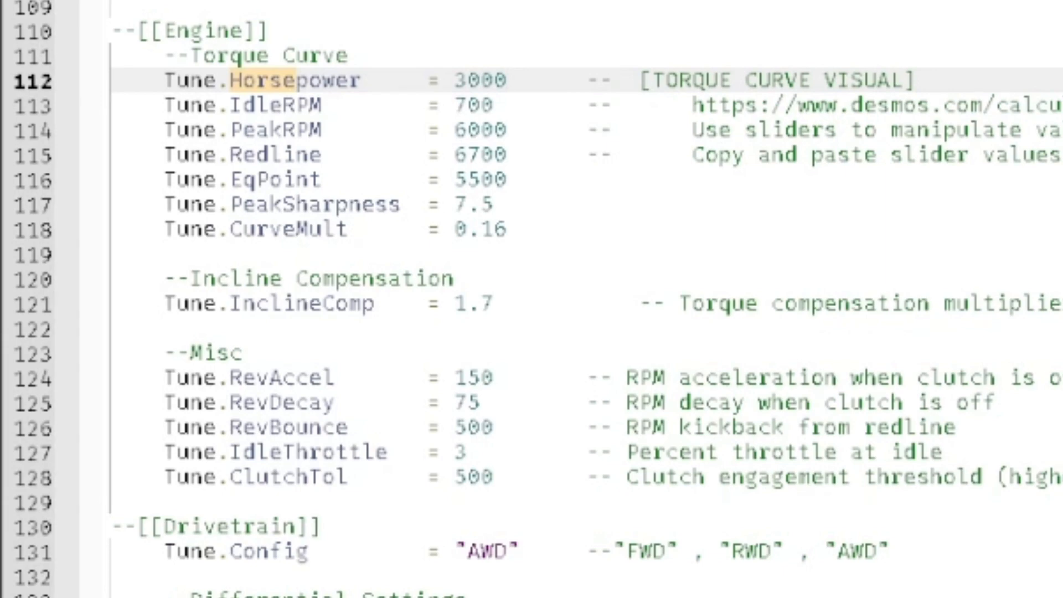
# Step: Playtest the chassis by sitting in the DriveSeat and driving forward up through the gears, and stop the simulation
pyautogui.click(30, 35)
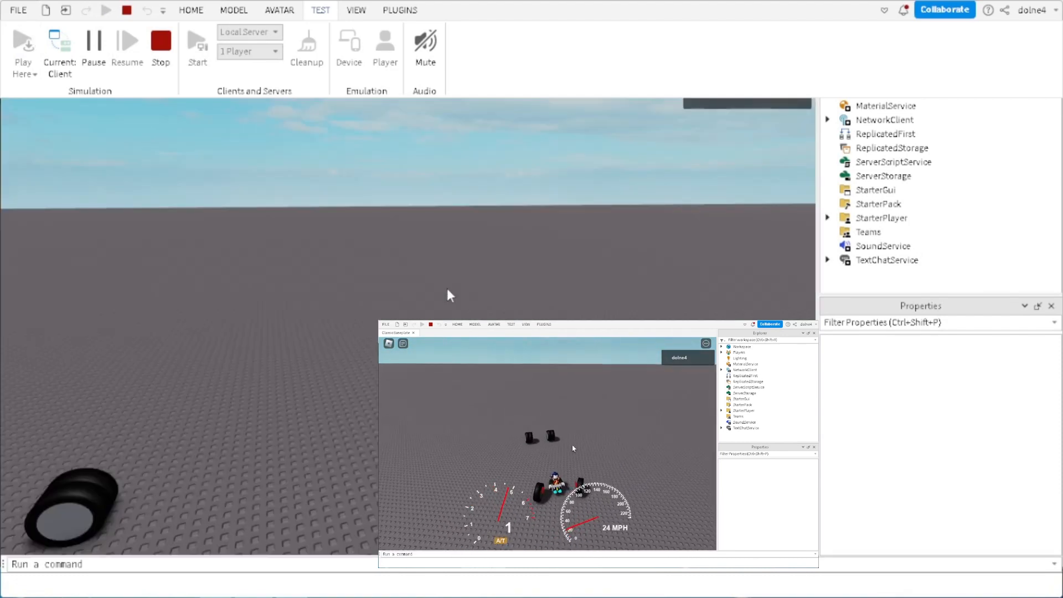
pyautogui.click(448, 289)
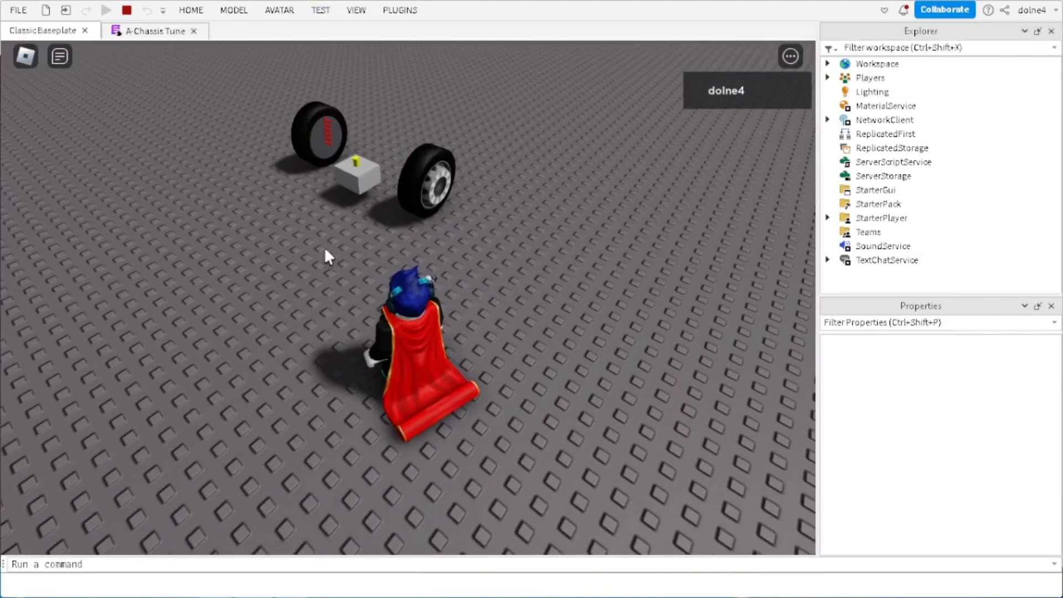
pyautogui.press('w')
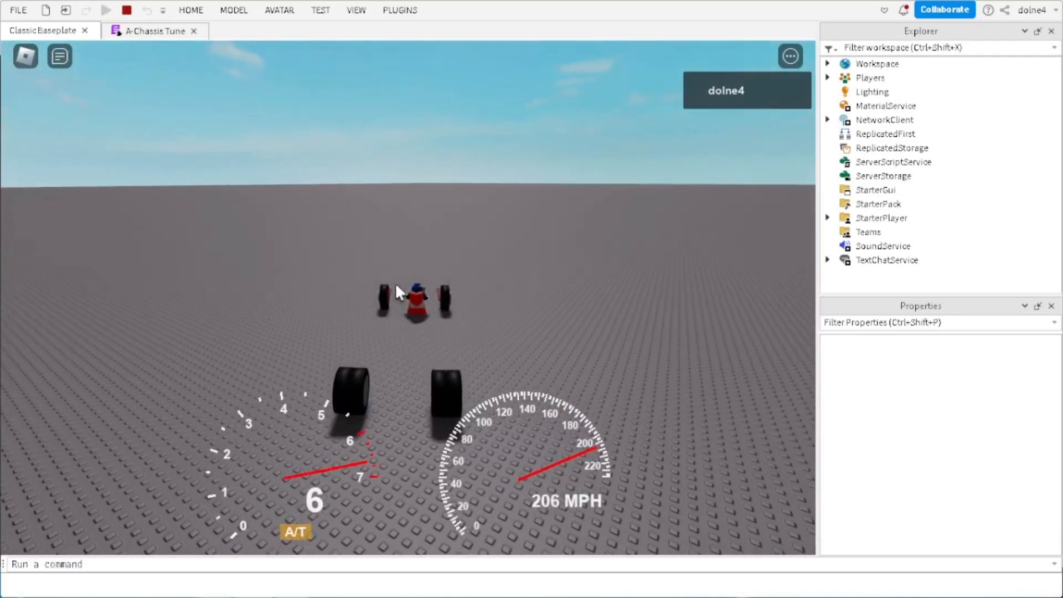
pyautogui.click(128, 12)
# Step: Return to the A-Chassis Tune script and search it for "gears" to locate the gear ratio settings
pyautogui.click(170, 31)
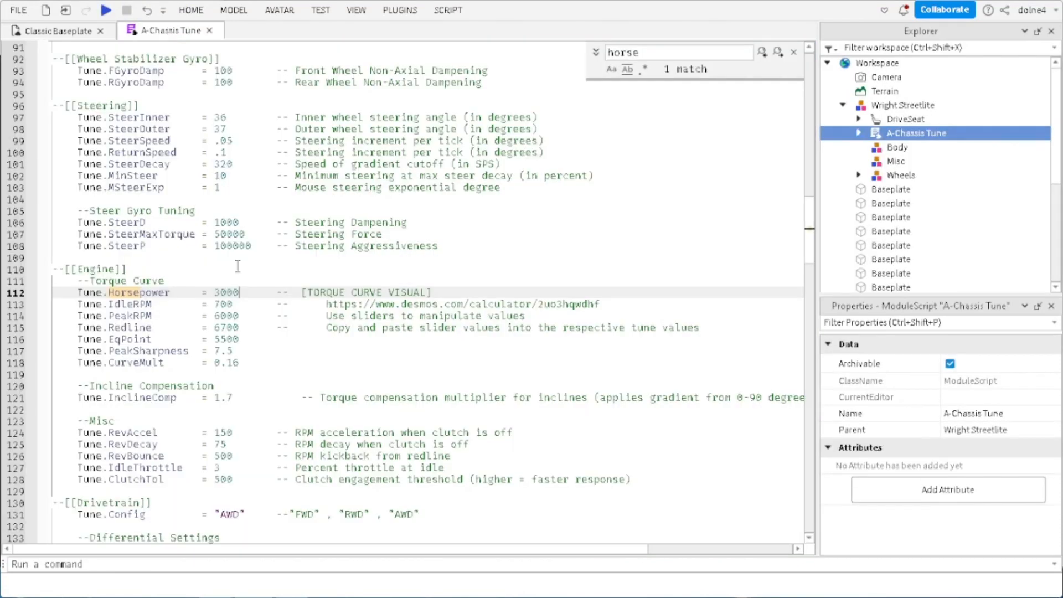
pyautogui.scroll(-1, 237, 266)
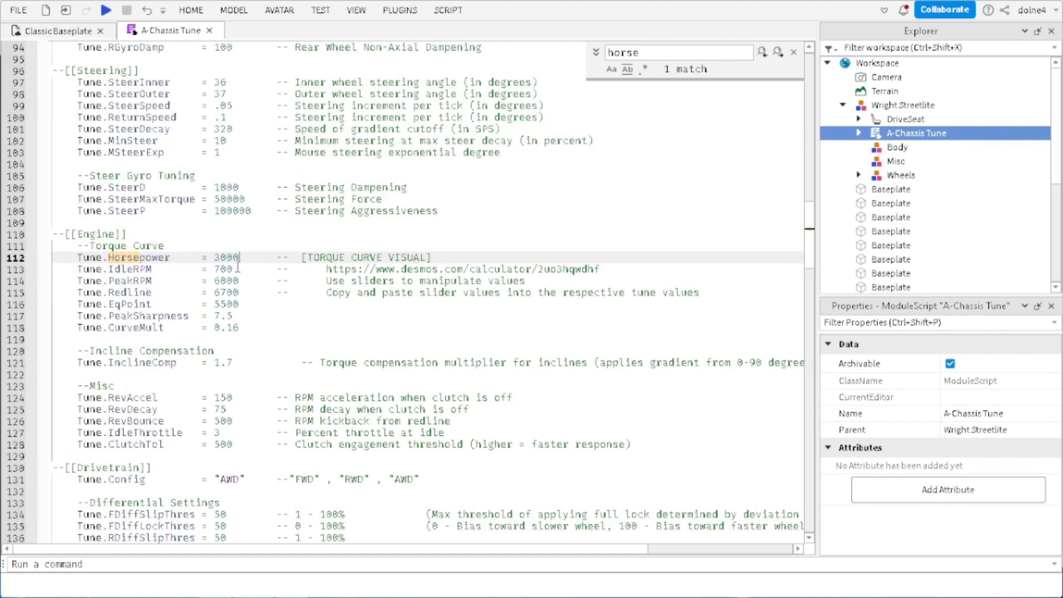
pyautogui.scroll(-20, 238, 266)
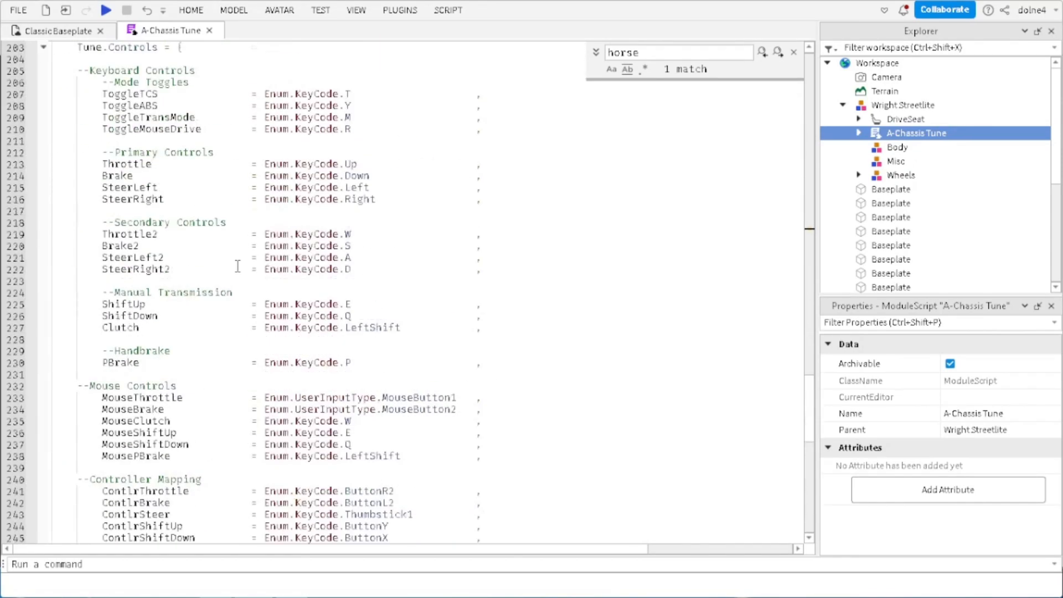
pyautogui.scroll(5, 237, 266)
pyautogui.scroll(7, 237, 266)
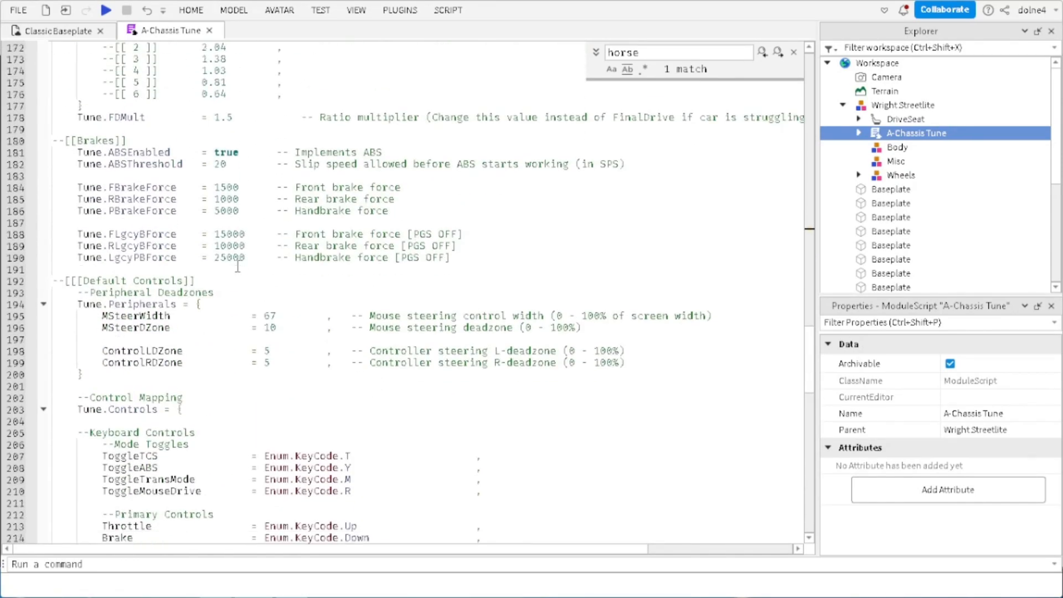
pyautogui.scroll(4, 237, 267)
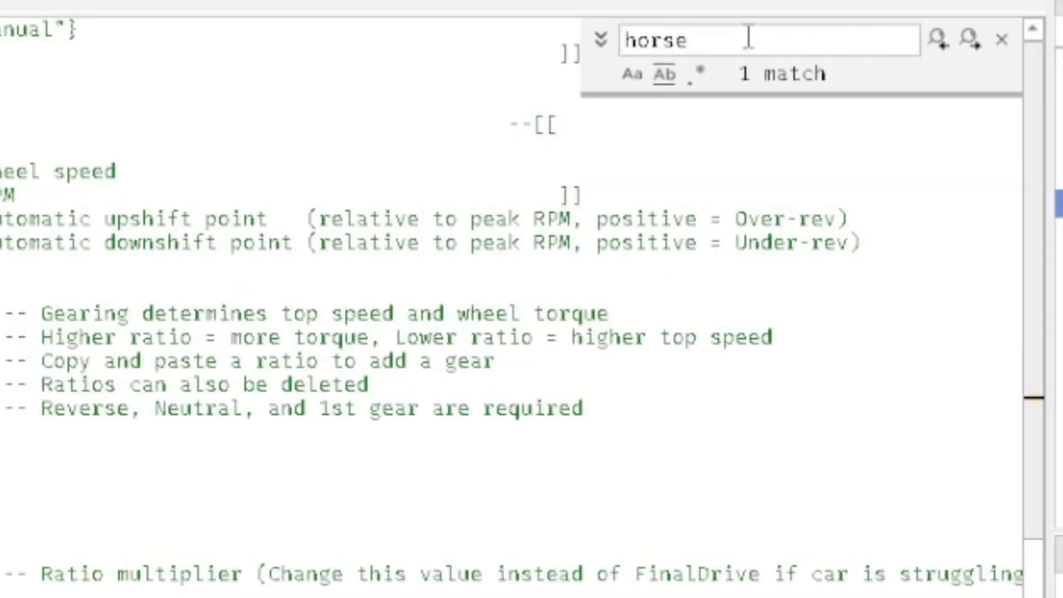
pyautogui.click(746, 41)
pyautogui.press('BackSpace')
pyautogui.press('BackSpace')
pyautogui.press('BackSpace')
pyautogui.press('BackSpace')
pyautogui.press('BackSpace')
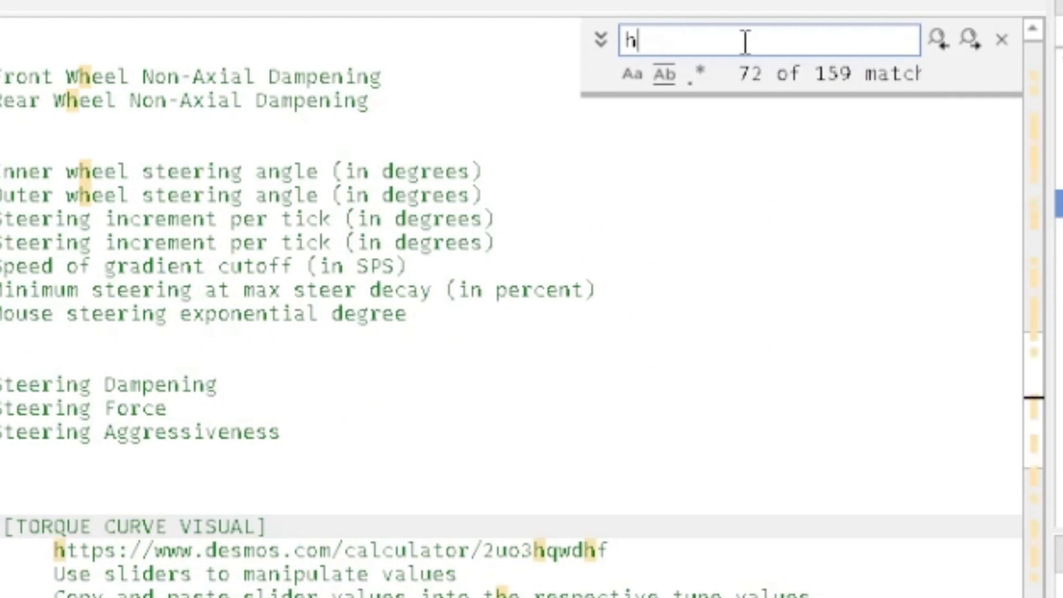
pyautogui.write('gae')
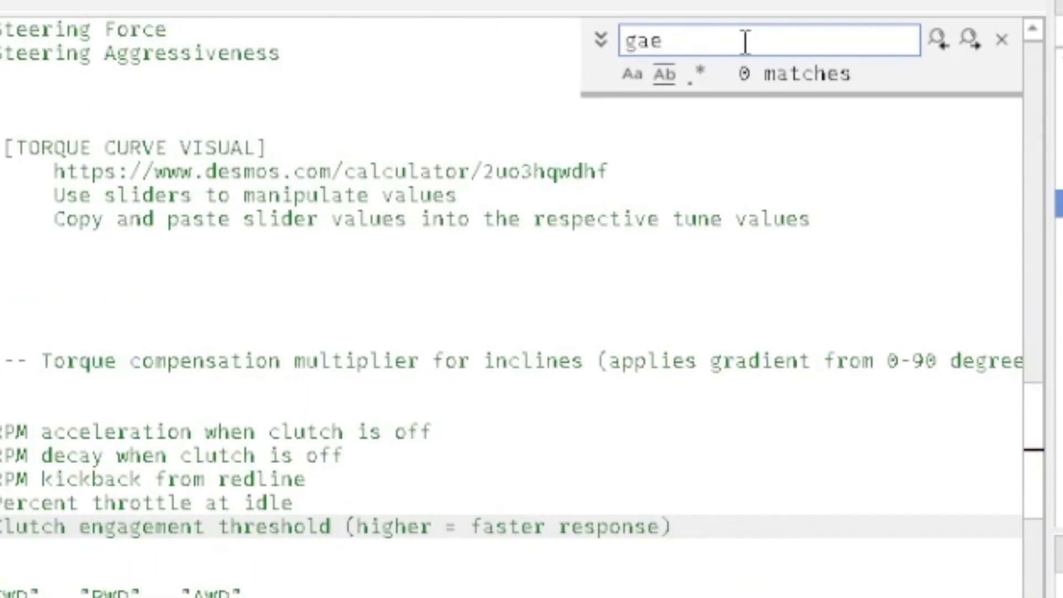
pyautogui.press('BackSpace')
pyautogui.press('BackSpace')
pyautogui.write('ears')
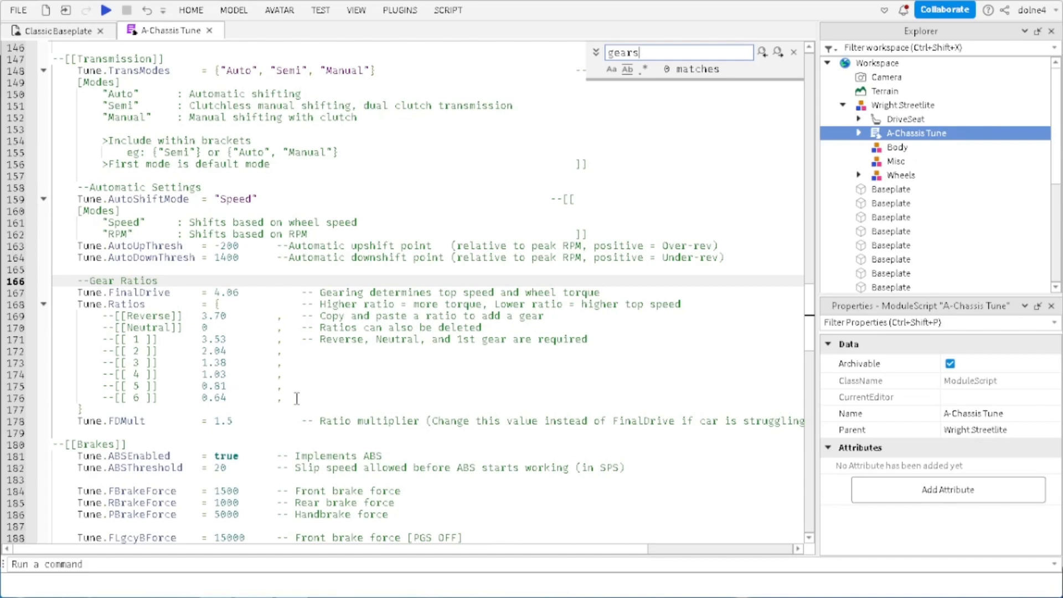
# Step: Delete the ratio lines for gears 2 to 6 from Tune.Ratios, keeping Reverse, Neutral and 1st gear
pyautogui.moveTo(296, 398); pyautogui.dragTo(24, 358)
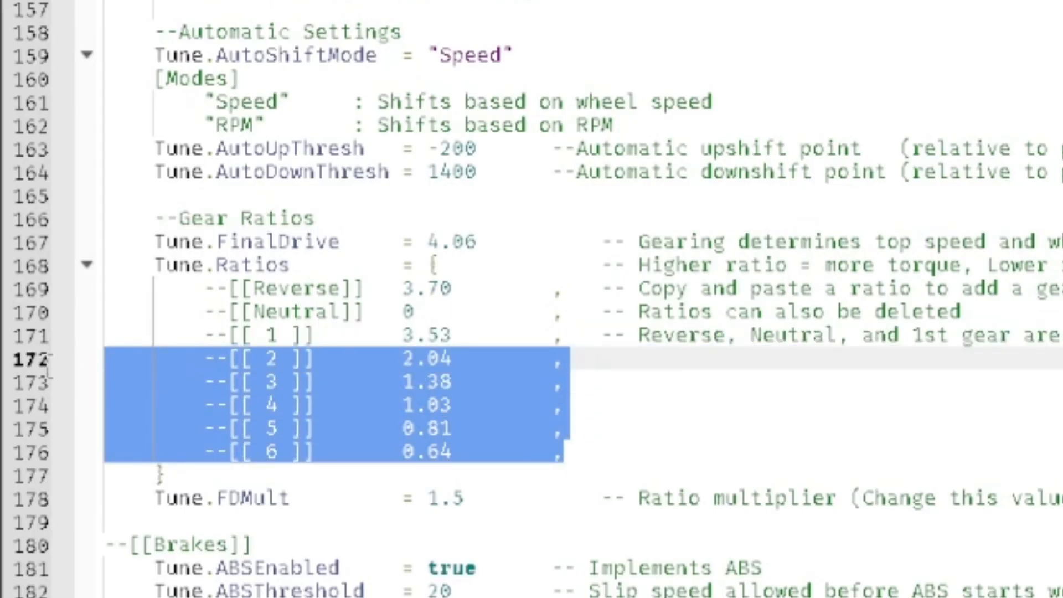
pyautogui.press('BackSpace')
pyautogui.press('BackSpace')
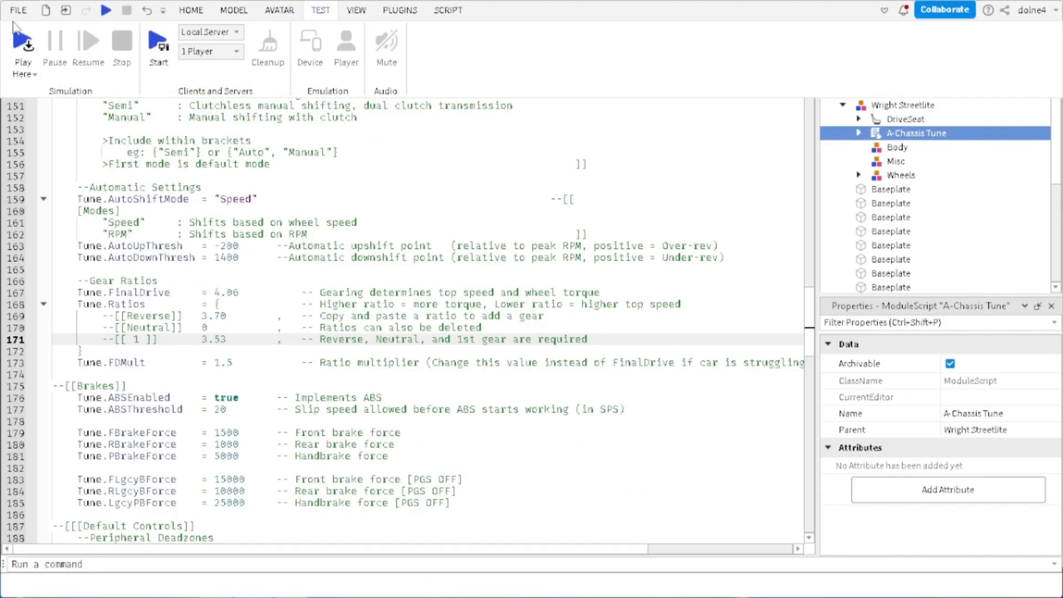
# Step: Playtest the single-gear chassis by driving forward and shifting into reverse, and stop the simulation
pyautogui.click(21, 34)
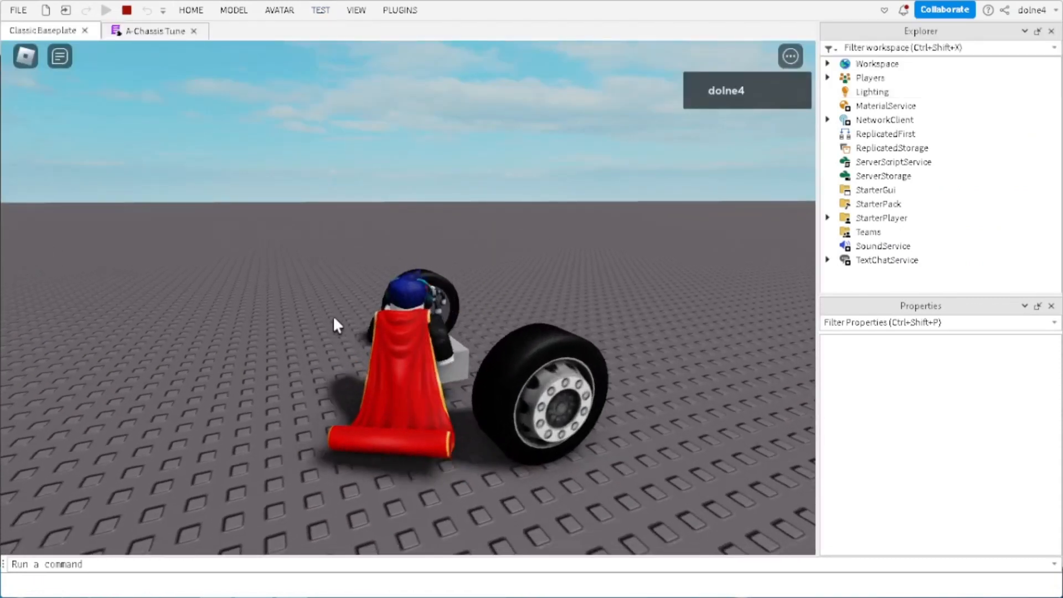
pyautogui.press('w')
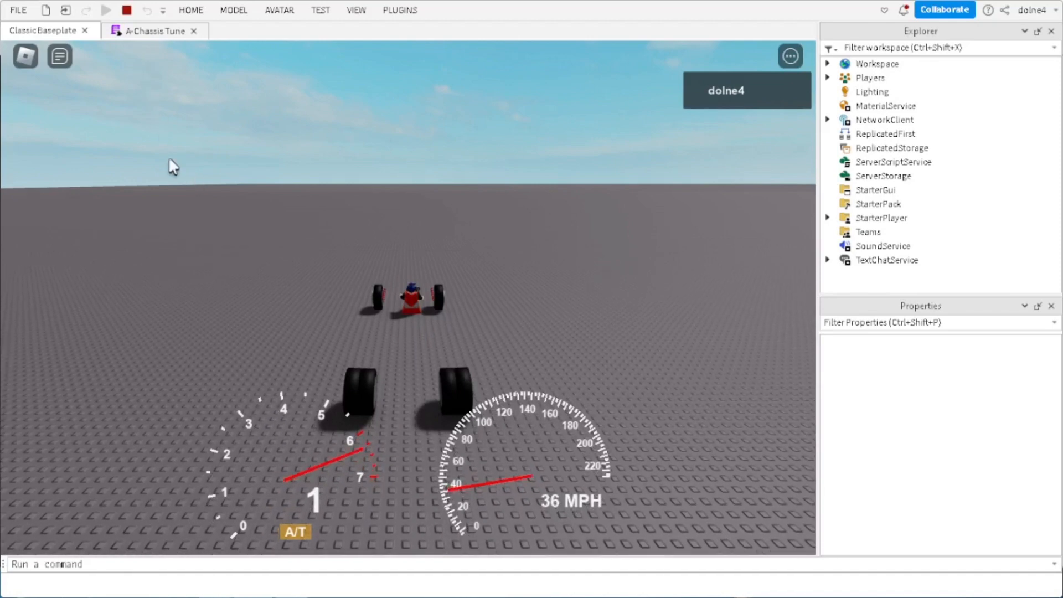
pyautogui.press('s')
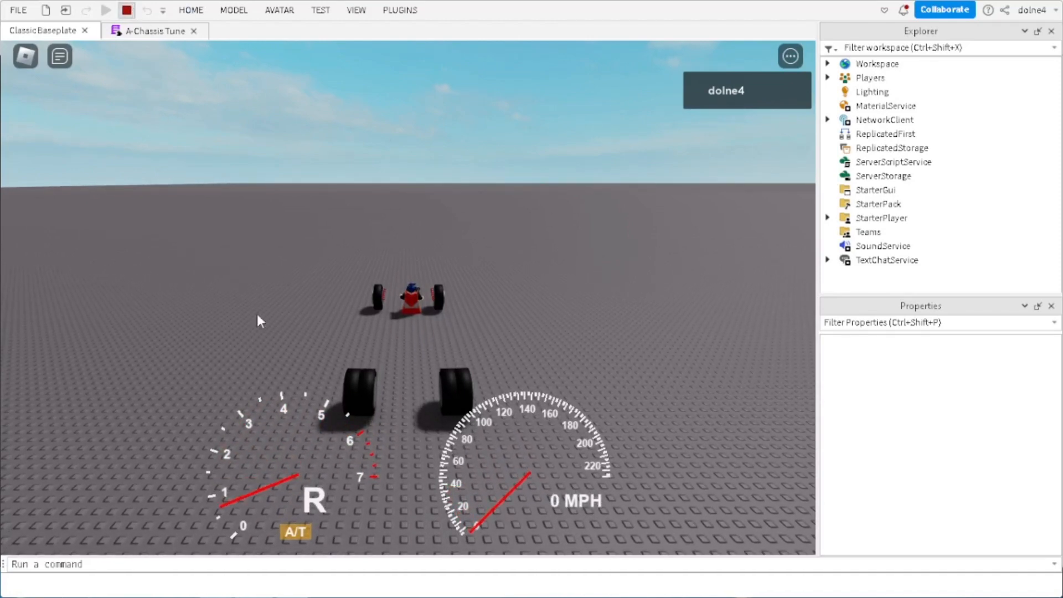
pyautogui.hotkey('shift', 'F5')
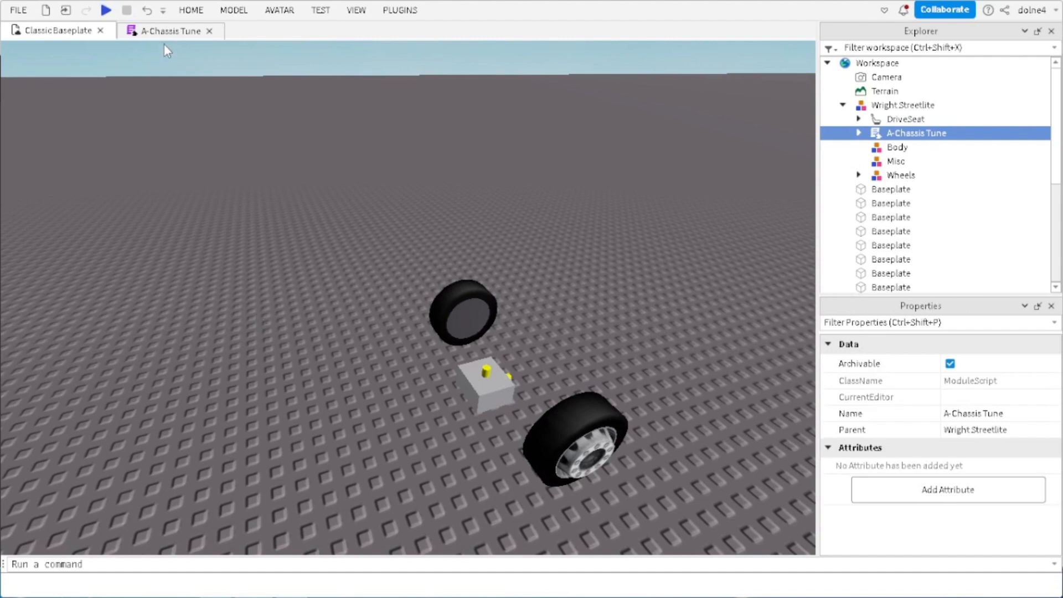
# Step: Return to the A-Chassis Tune script, search it for "turn", and clear the search term
pyautogui.click(159, 31)
pyautogui.scroll(20, 247, 241)
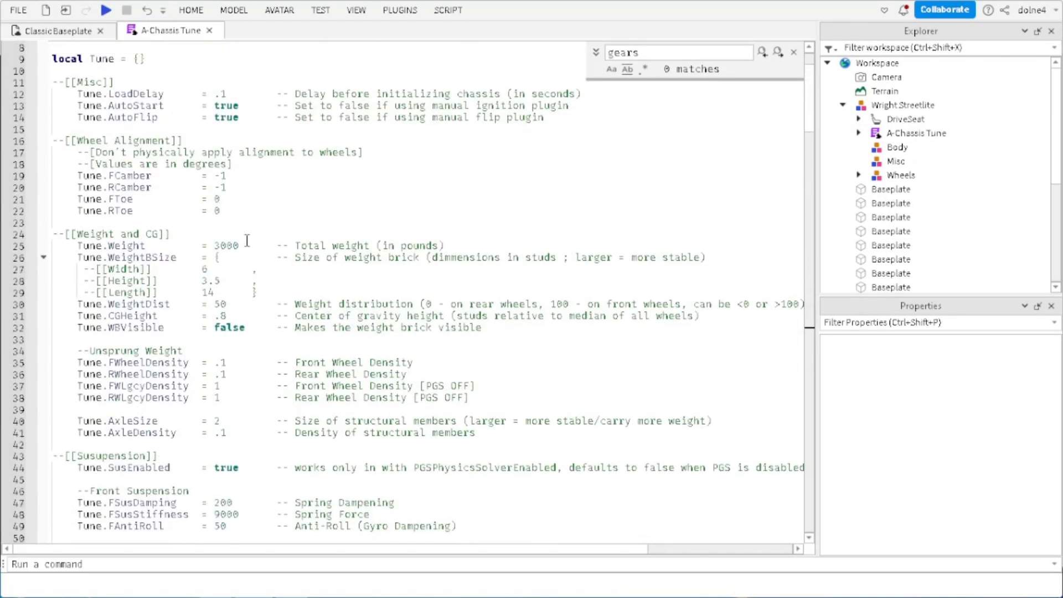
pyautogui.scroll(-7, 247, 240)
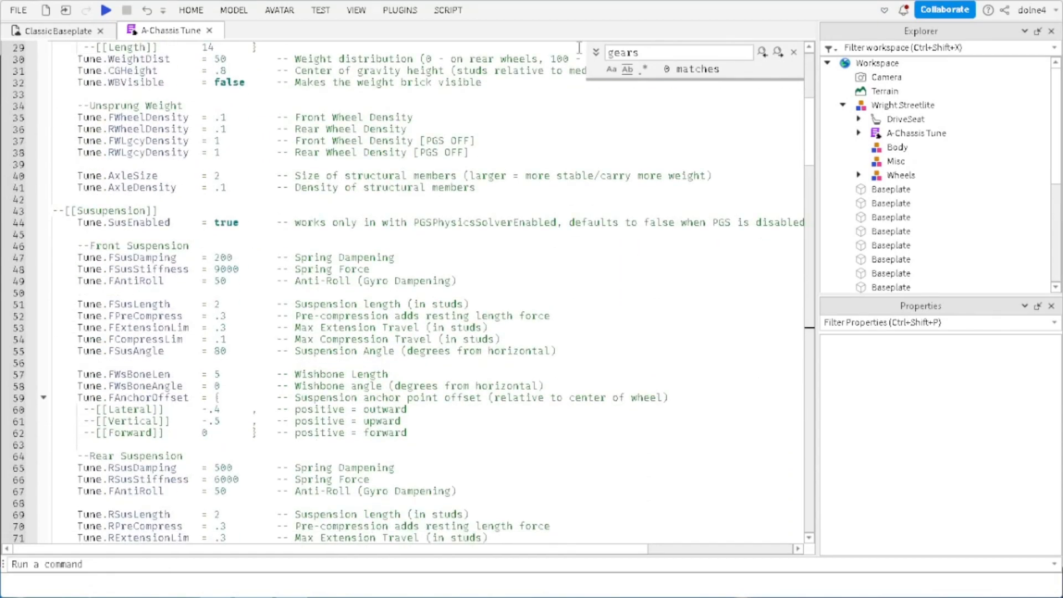
pyautogui.click(691, 56)
pyautogui.press('BackSpace')
pyautogui.press('BackSpace')
pyautogui.press('BackSpace')
pyautogui.press('BackSpace')
pyautogui.press('BackSpace')
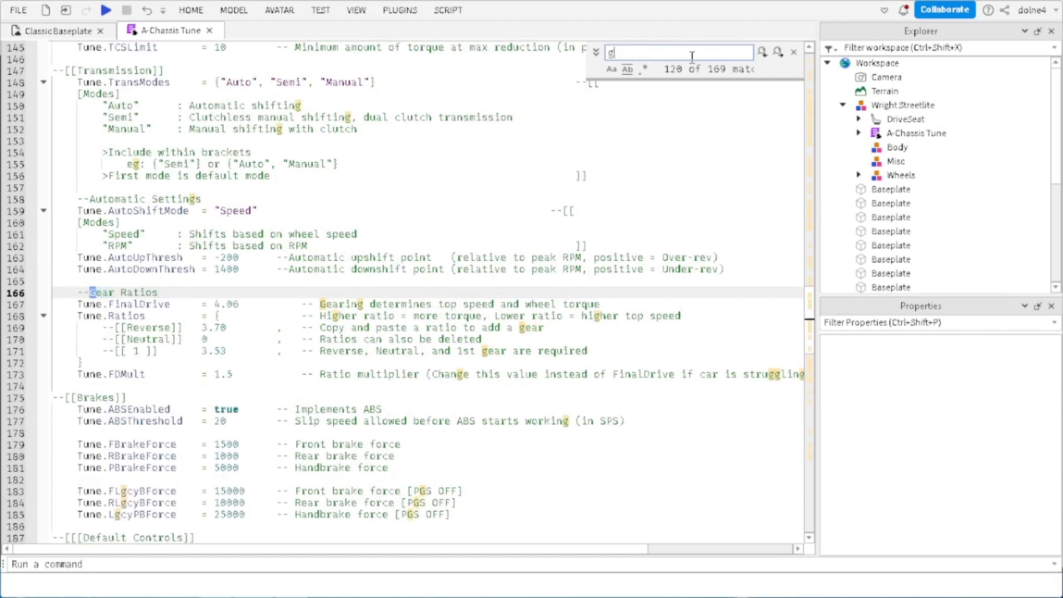
pyautogui.write('turn]')
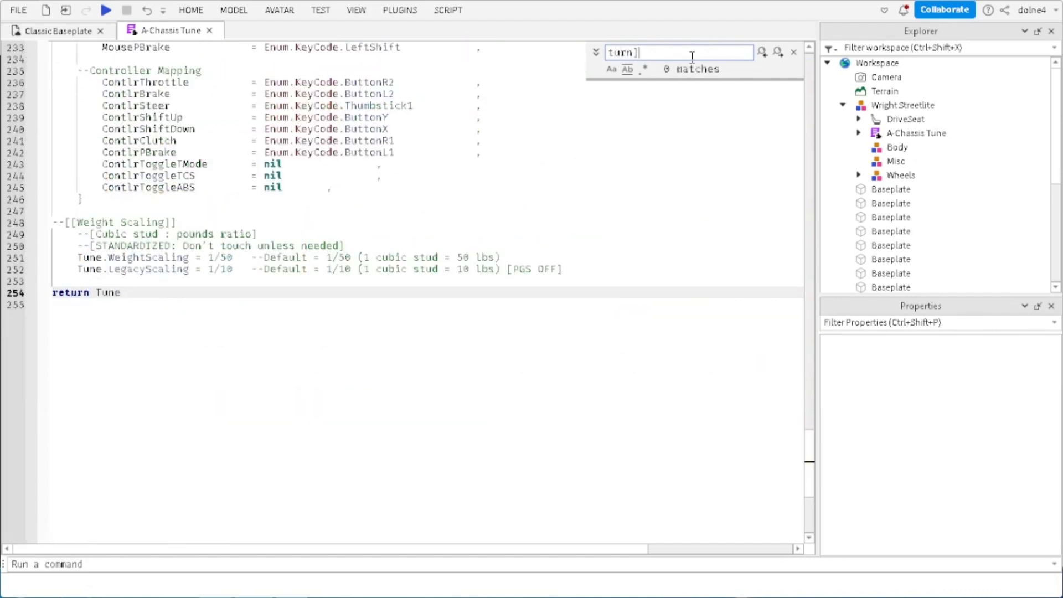
pyautogui.press('BackSpace')
pyautogui.press('BackSpace')
pyautogui.press('BackSpace')
pyautogui.press('BackSpace')
pyautogui.press('BackSpace')
# Step: Look through the Tune script's weight, suspension, steering, engine and transmission sections for the setting that controls turning
pyautogui.scroll(3, 306, 159)
pyautogui.scroll(20, 307, 158)
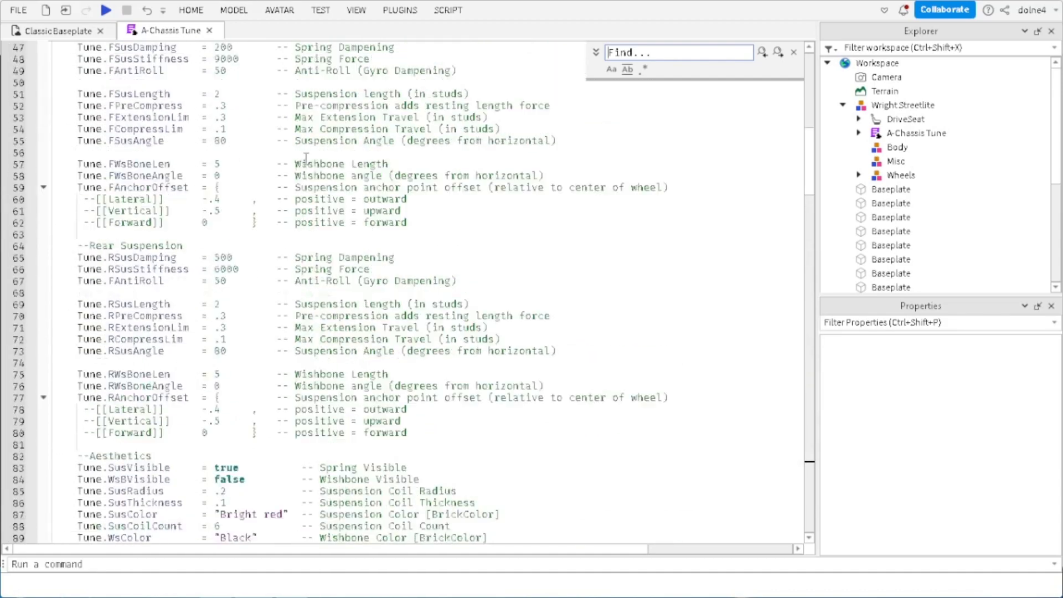
pyautogui.scroll(12, 306, 159)
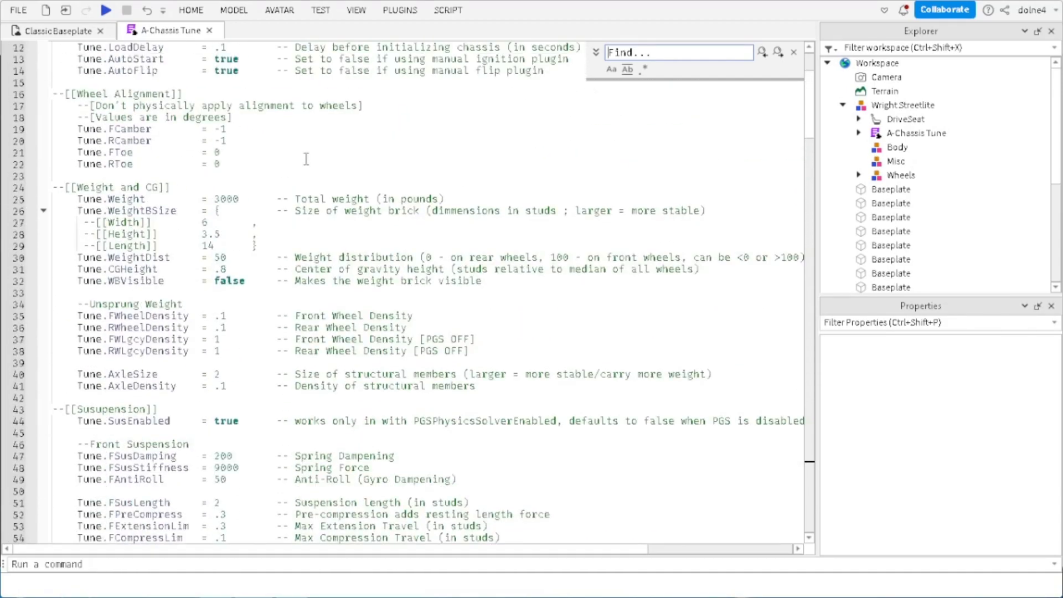
pyautogui.scroll(-15, 306, 159)
pyautogui.scroll(-14, 306, 159)
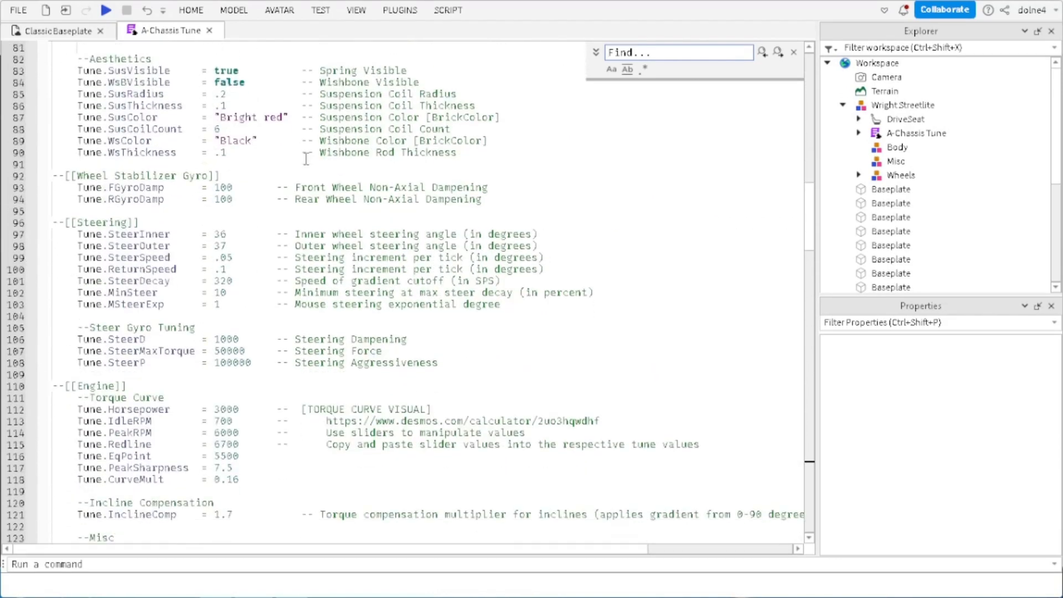
pyautogui.scroll(-4, 306, 159)
pyautogui.scroll(-1, 306, 159)
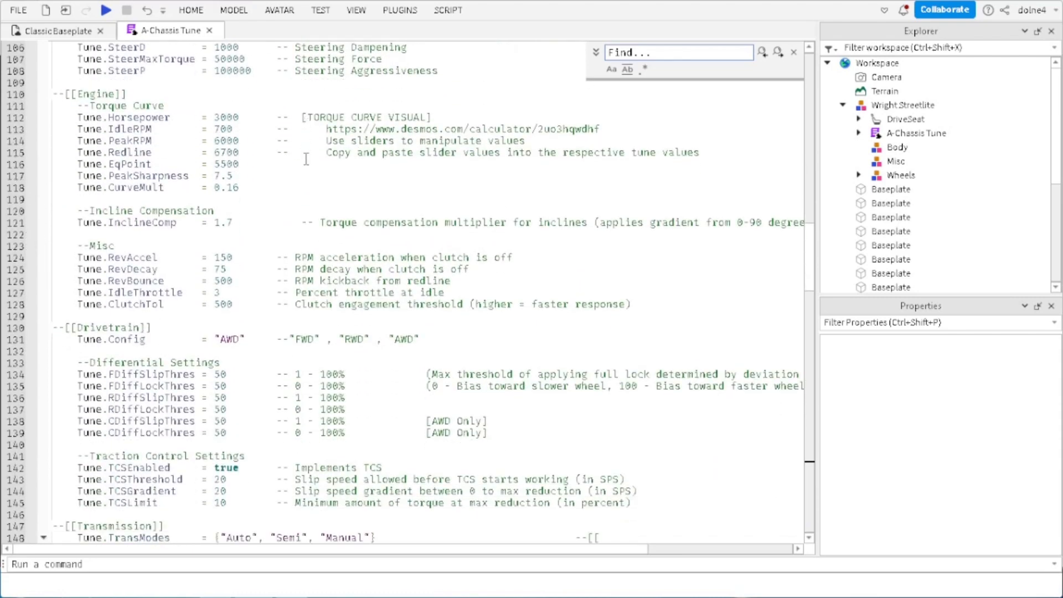
pyautogui.scroll(-8, 189, 267)
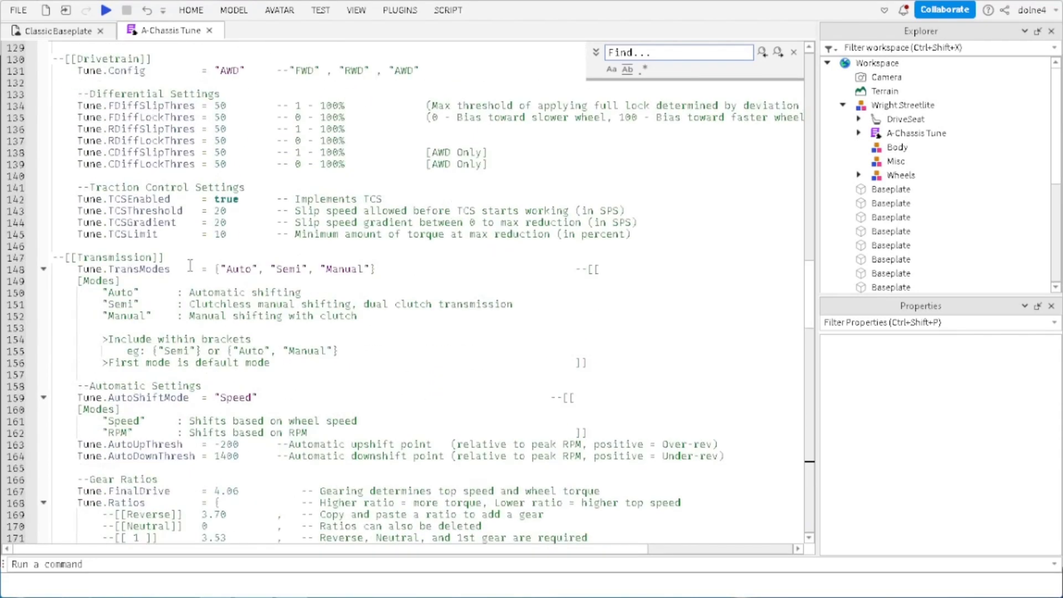
pyautogui.scroll(-12, 190, 266)
pyautogui.scroll(20, 190, 266)
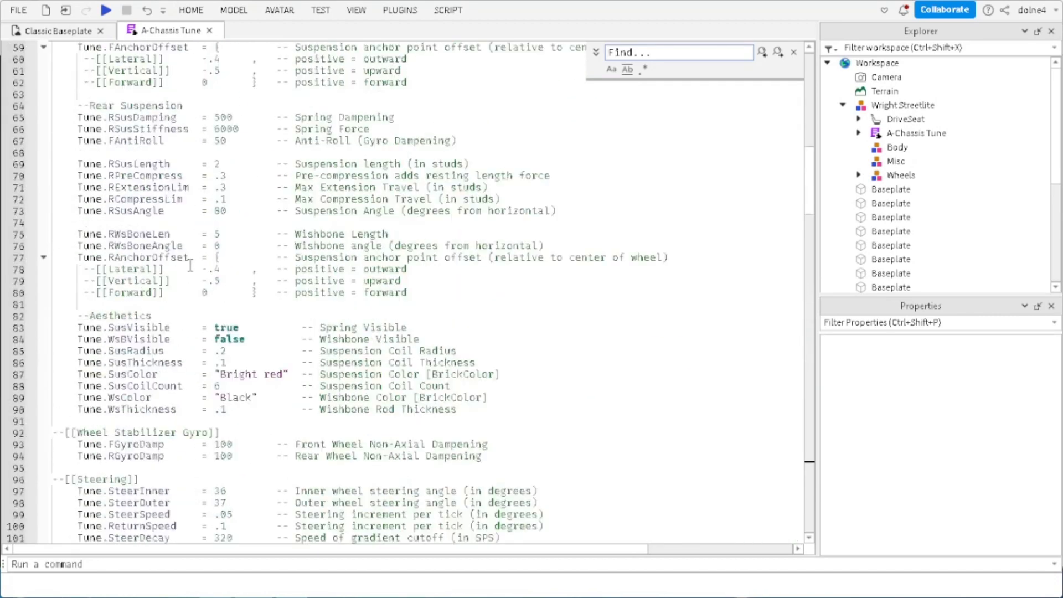
pyautogui.scroll(6, 190, 267)
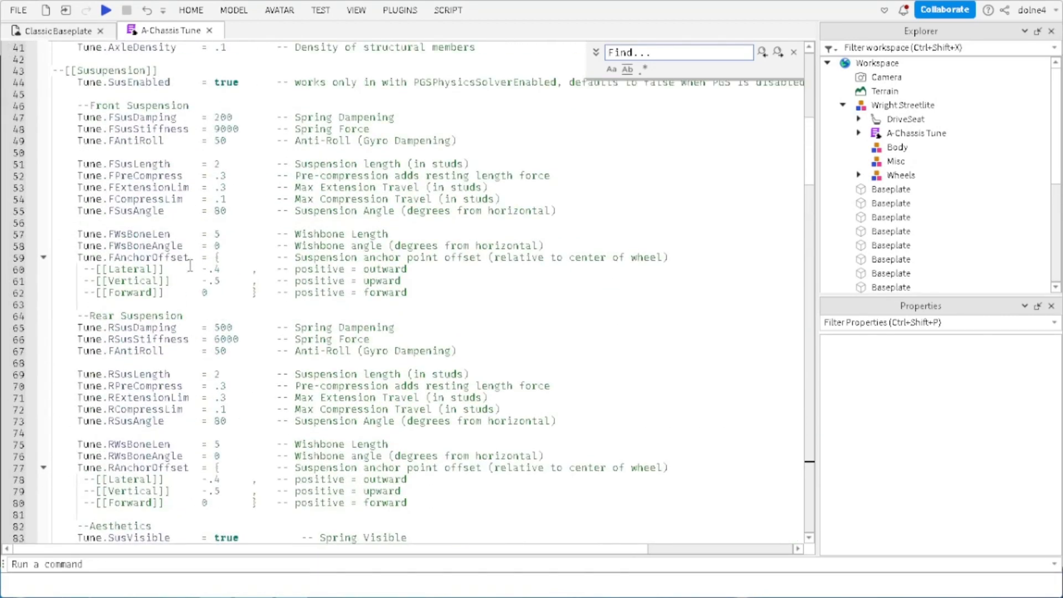
pyautogui.scroll(10, 190, 266)
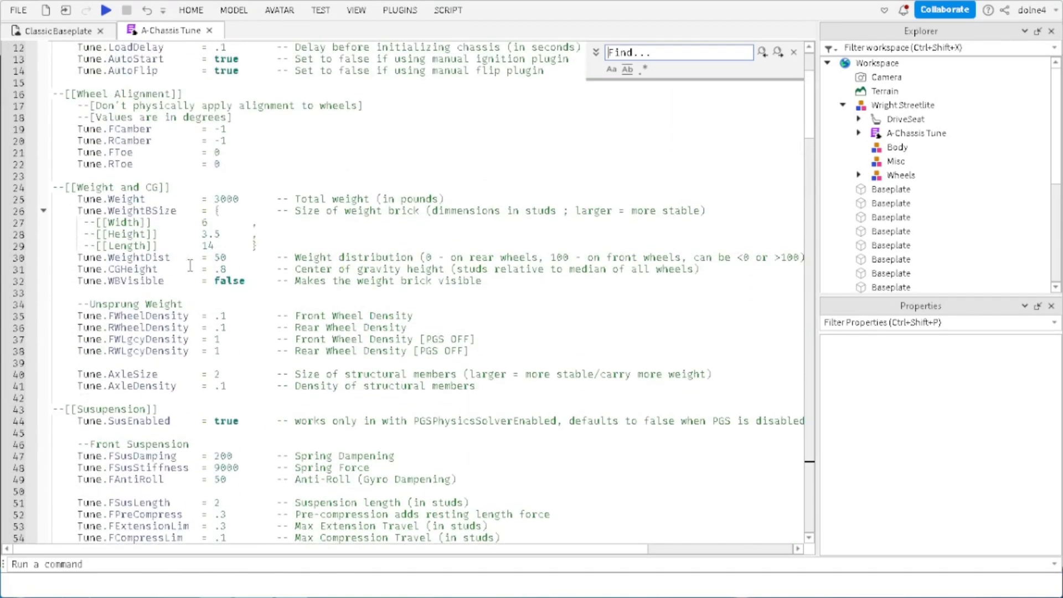
pyautogui.scroll(4, 190, 266)
pyautogui.scroll(-13, 190, 266)
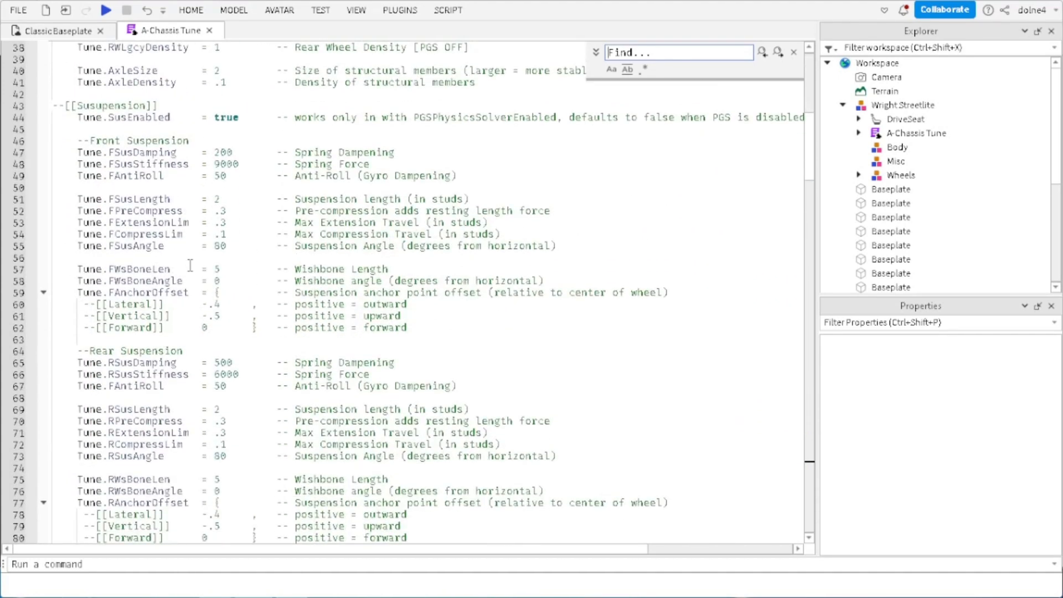
# Step: Search the Tune script for "Angle" and locate the inner wheel steering angle line in the Steering section
pyautogui.write('Angle')
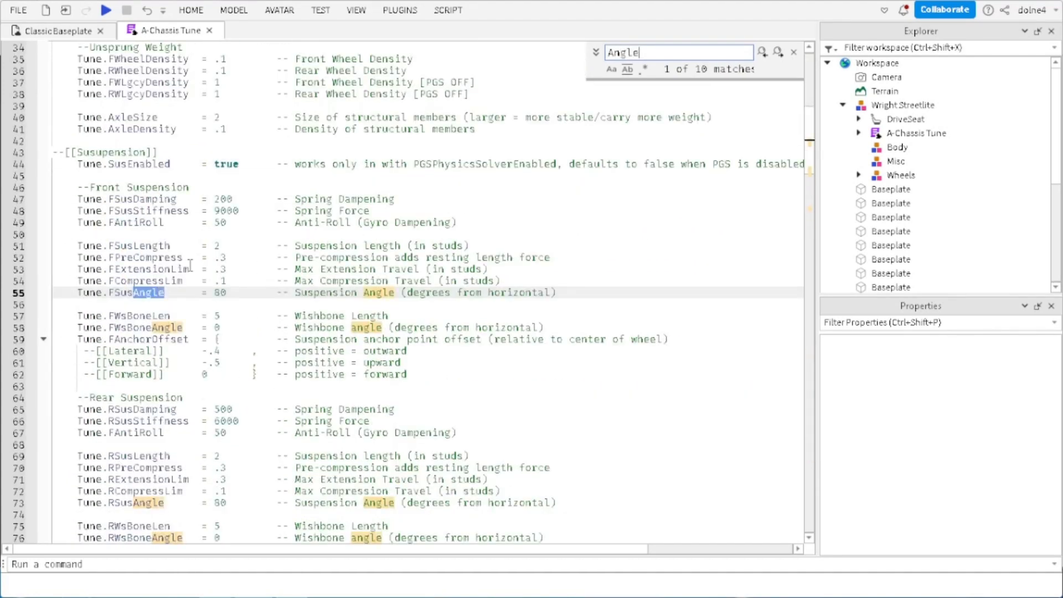
pyautogui.click(239, 299)
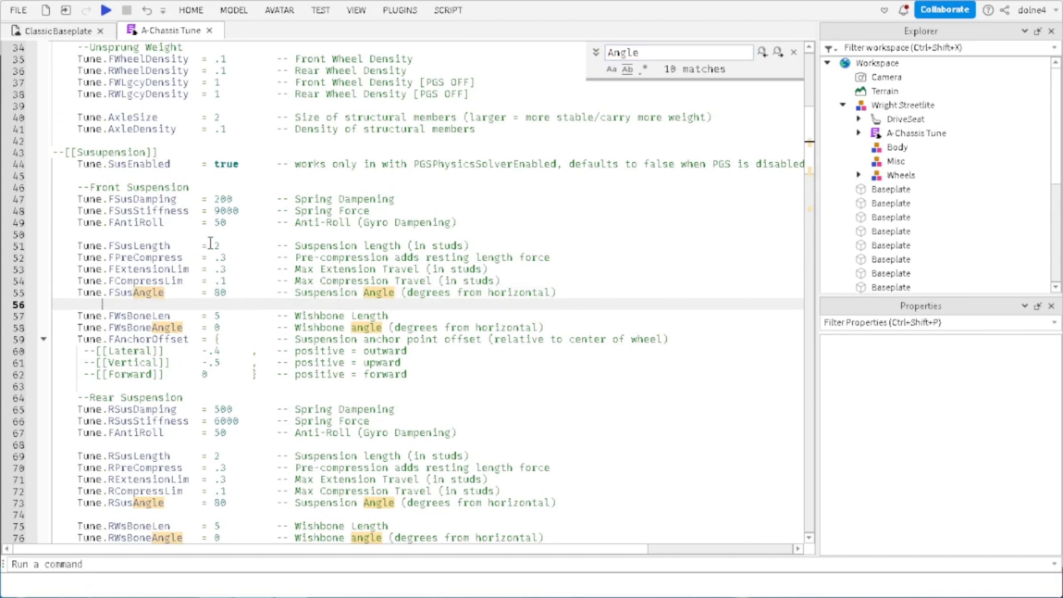
pyautogui.click(200, 164)
pyautogui.scroll(-5, 415, 200)
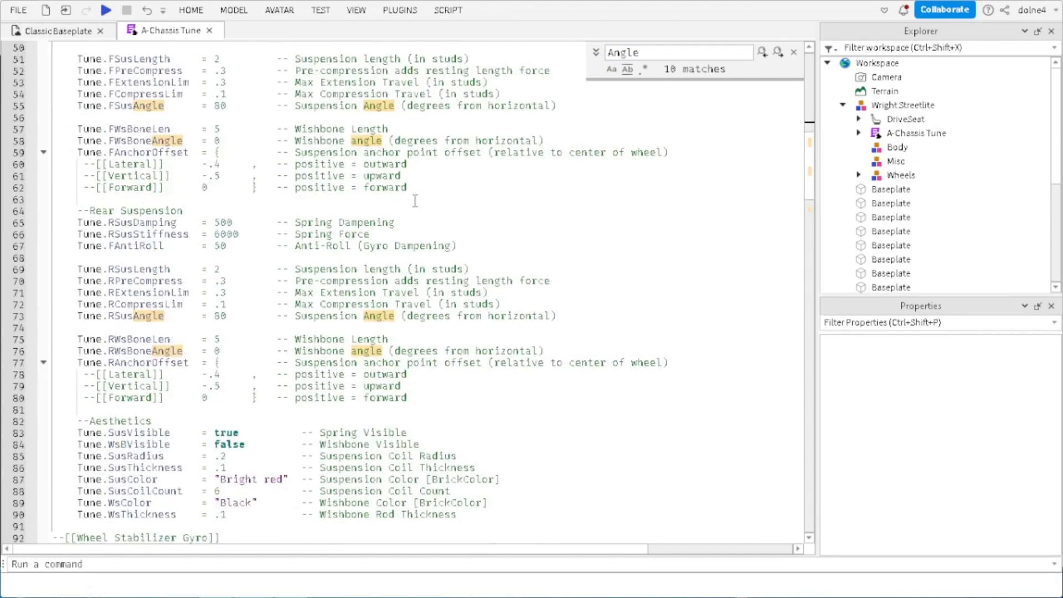
pyautogui.scroll(-19, 415, 200)
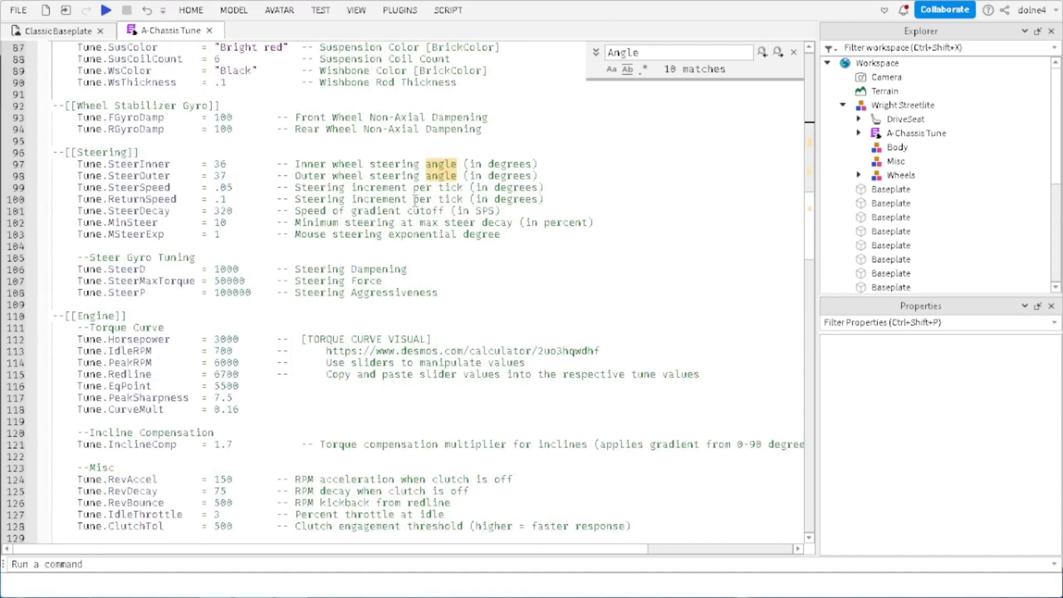
pyautogui.scroll(-6, 414, 201)
pyautogui.scroll(12, 415, 201)
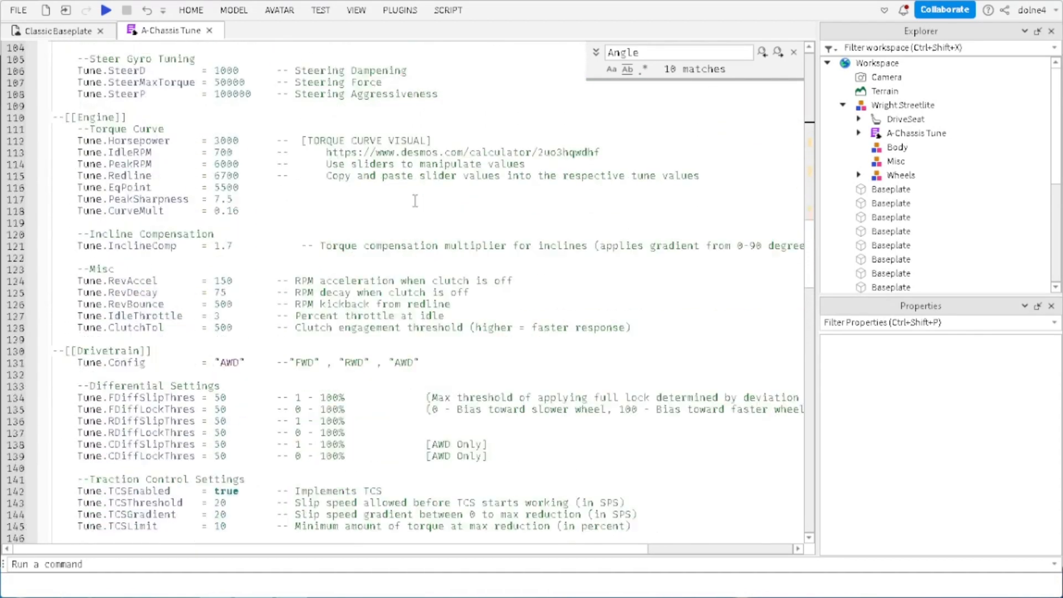
pyautogui.click(426, 118)
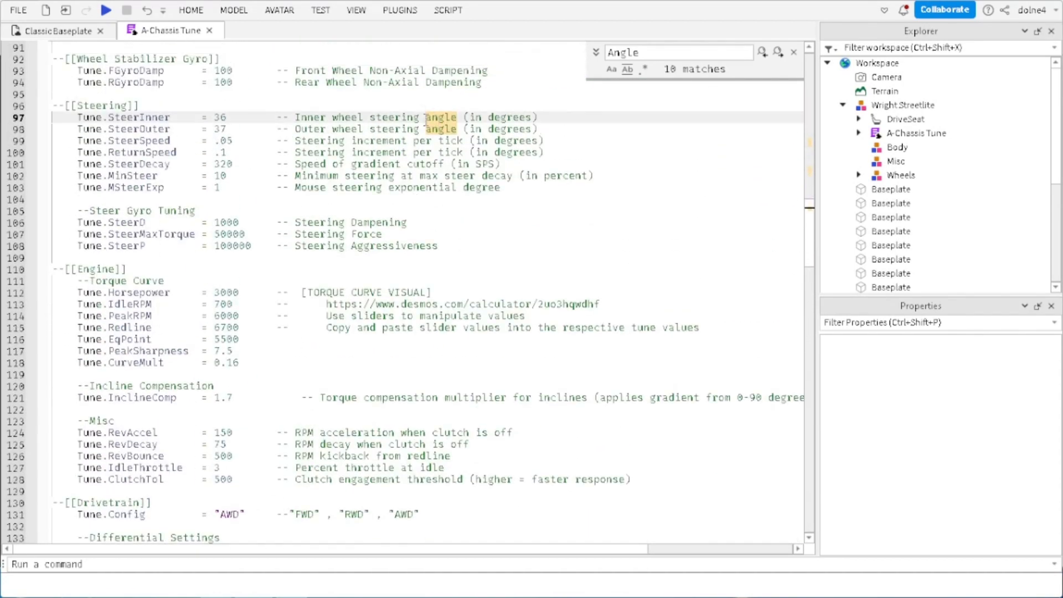
# Step: Set both Tune.SteerInner and Tune.SteerOuter to 11 degrees in the Steering section
pyautogui.scroll(2, 426, 118)
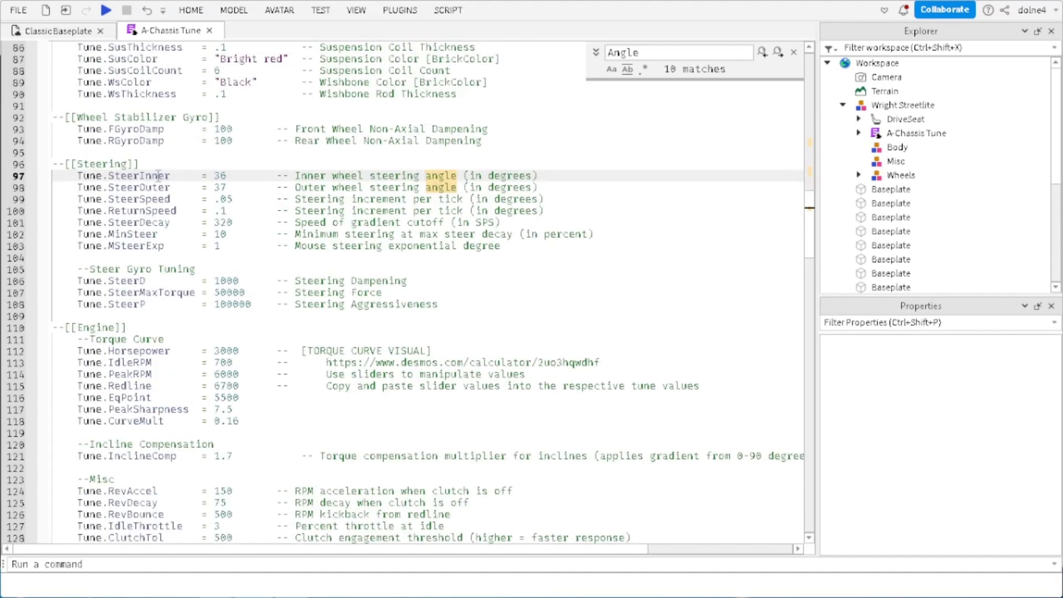
pyautogui.scroll(6, 246, 150)
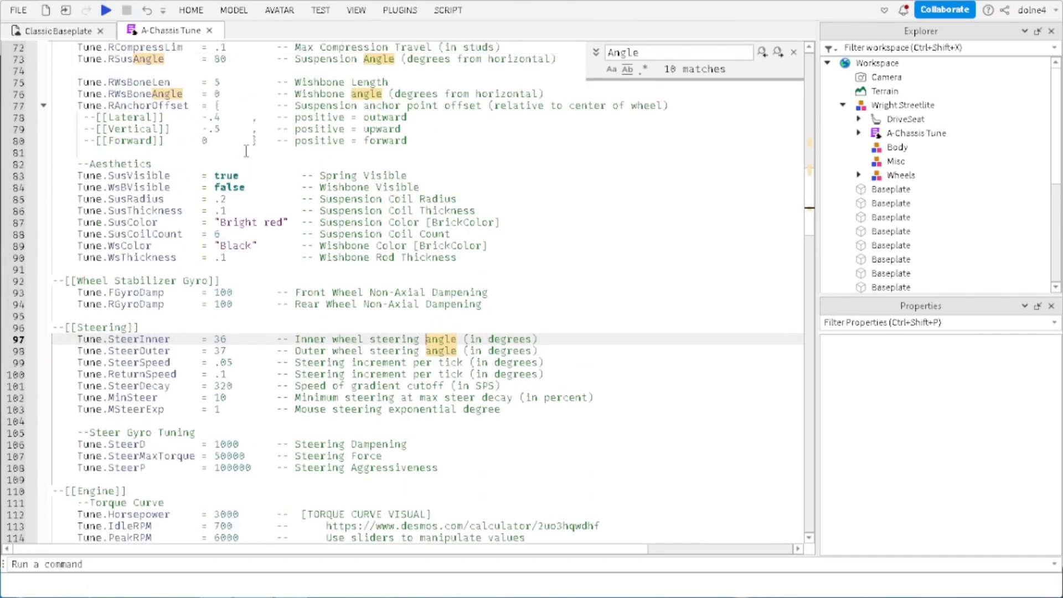
pyautogui.scroll(1, 246, 150)
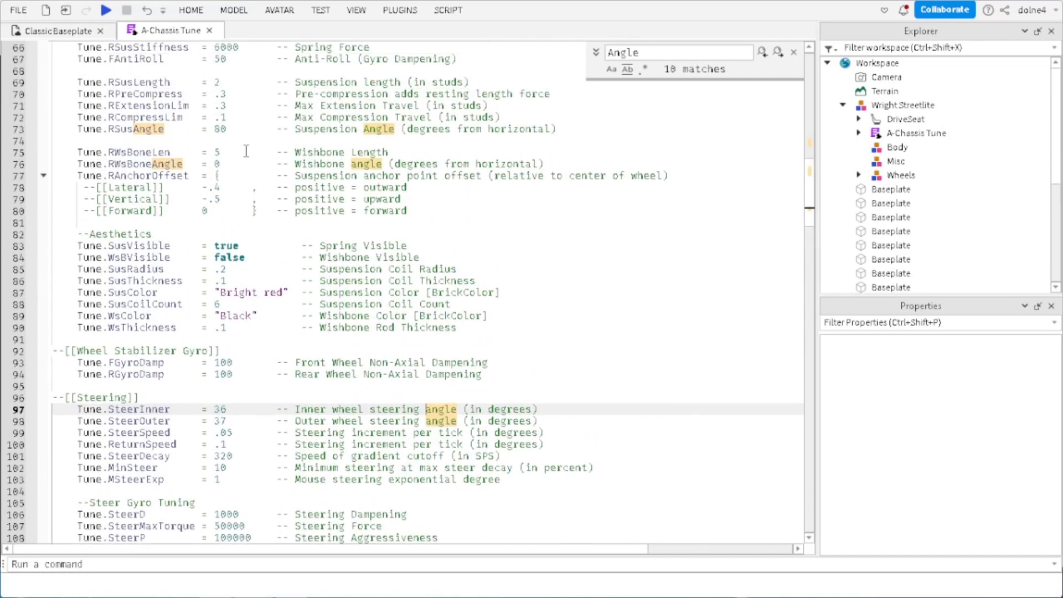
pyautogui.scroll(1, 246, 151)
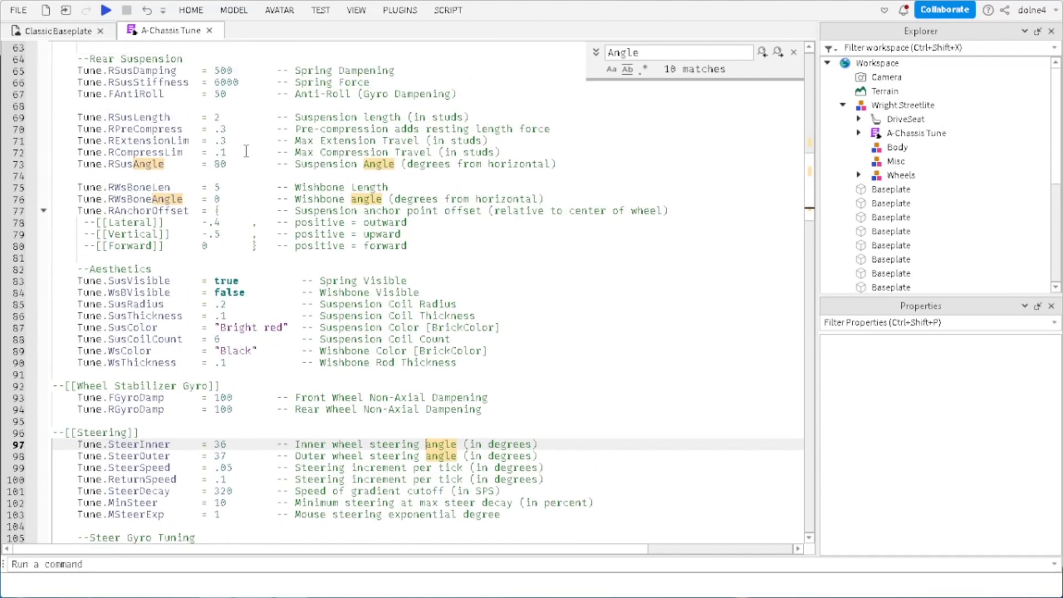
pyautogui.scroll(-4, 246, 151)
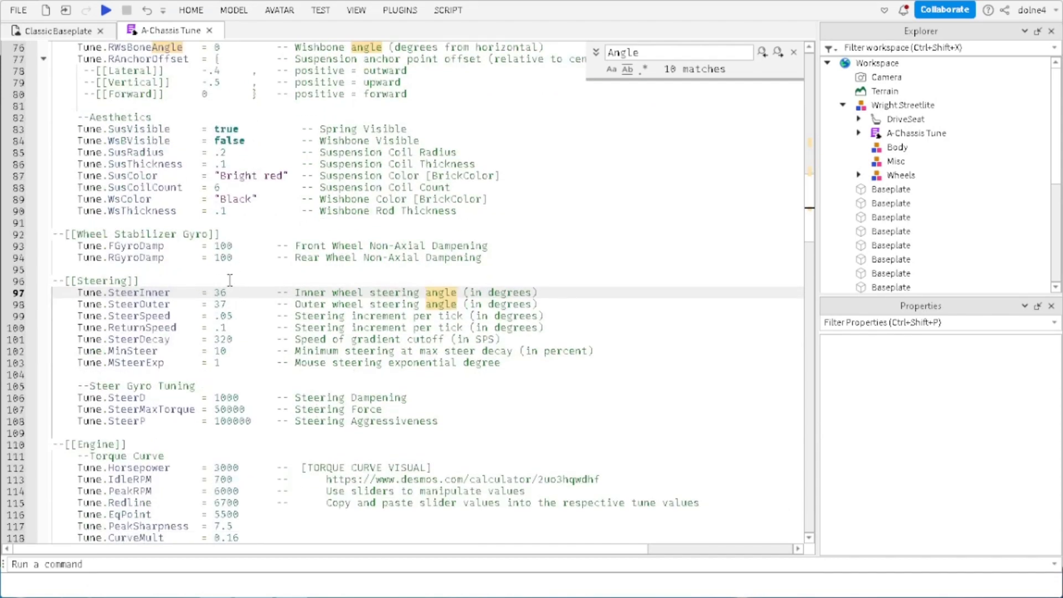
pyautogui.press('BackSpace')
pyautogui.press('BackSpace')
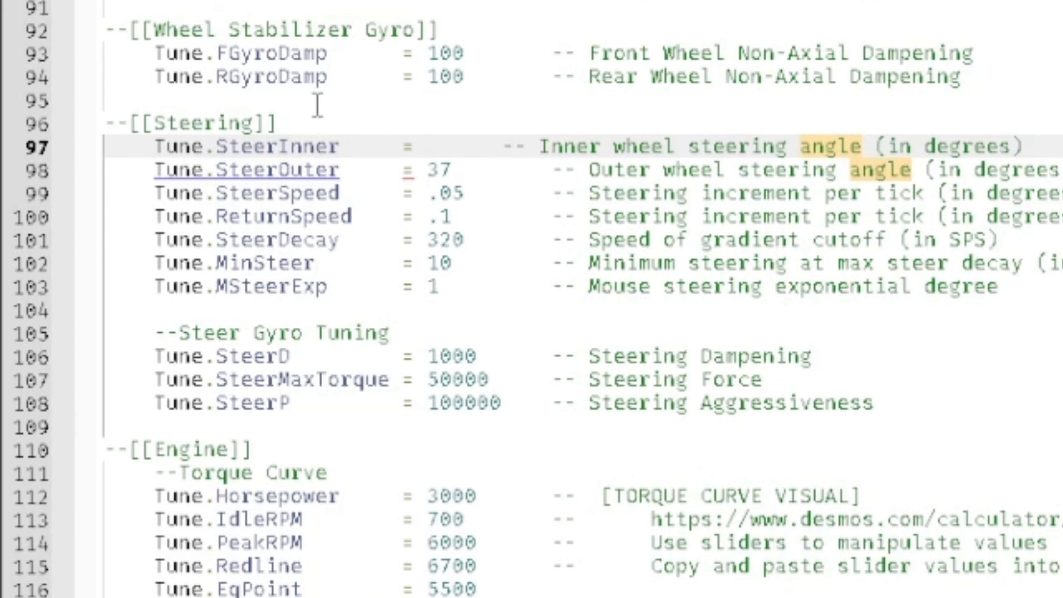
pyautogui.write('11')
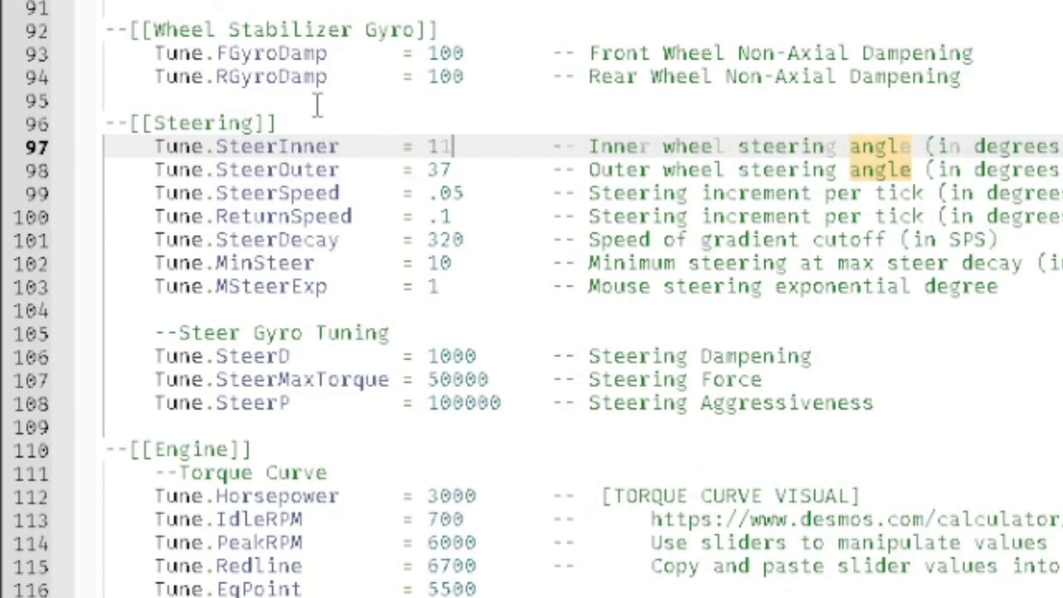
pyautogui.click(474, 171)
pyautogui.press('BackSpace')
pyautogui.press('BackSpace')
pyautogui.write('11')
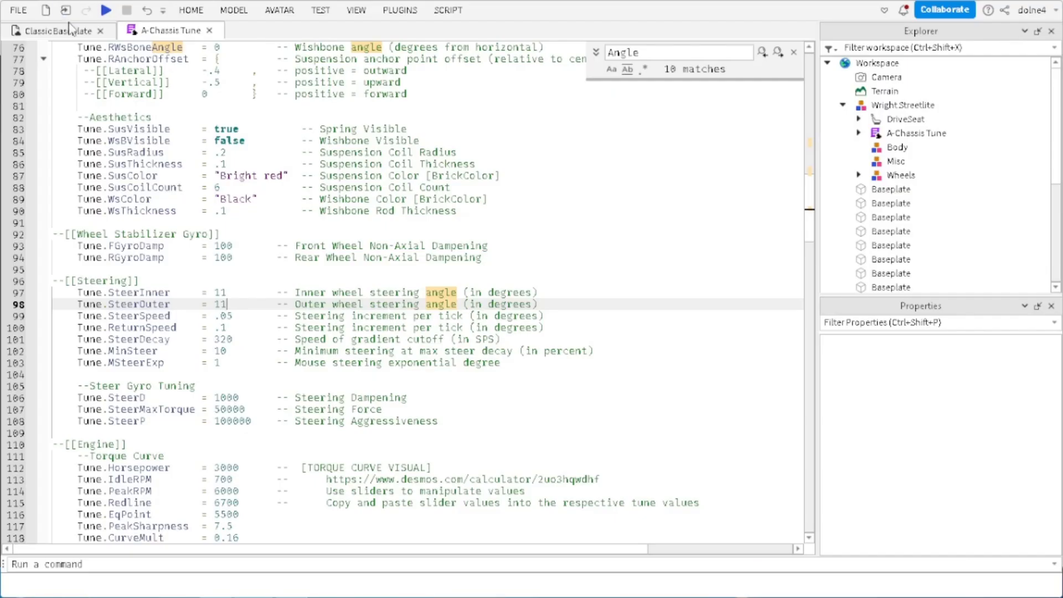
# Step: Playtest the chassis with the 11-degree steering angles by sitting in the DriveSeat, and stop the simulation
pyautogui.click(70, 27)
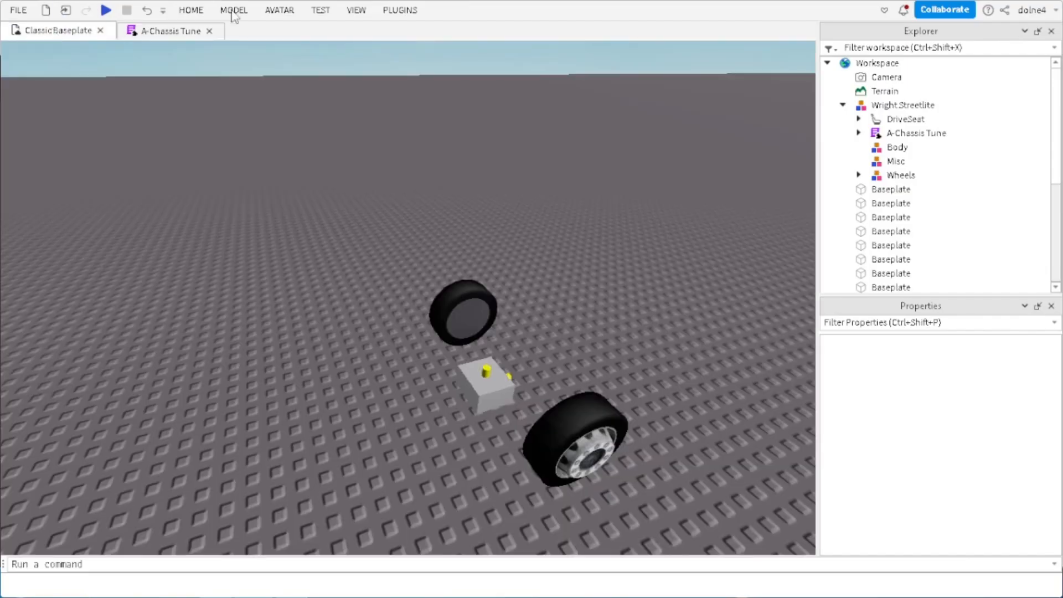
pyautogui.click(320, 11)
pyautogui.click(9, 47)
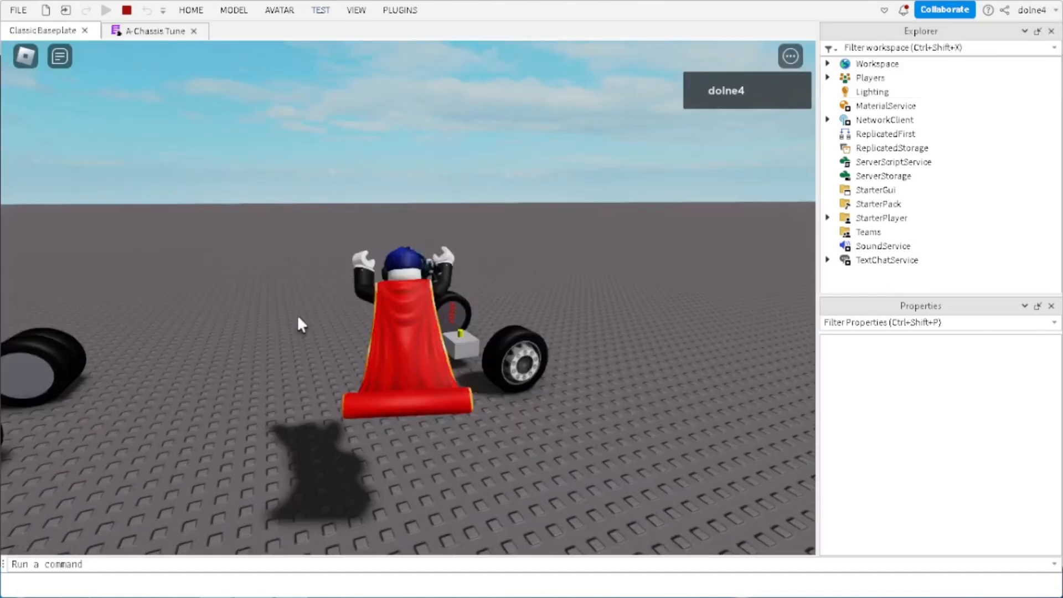
pyautogui.press('w')
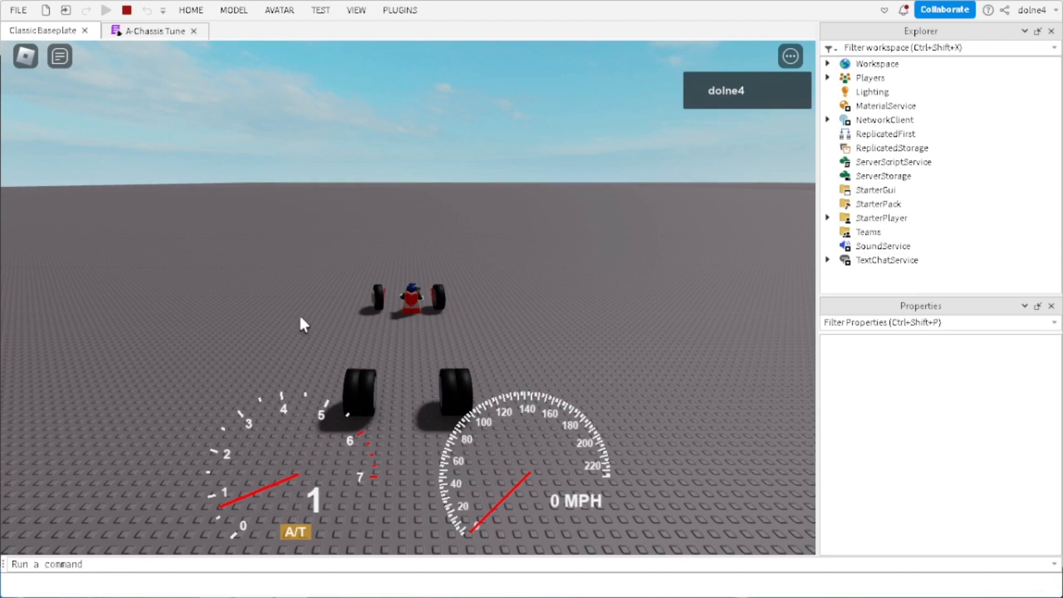
pyautogui.click(126, 11)
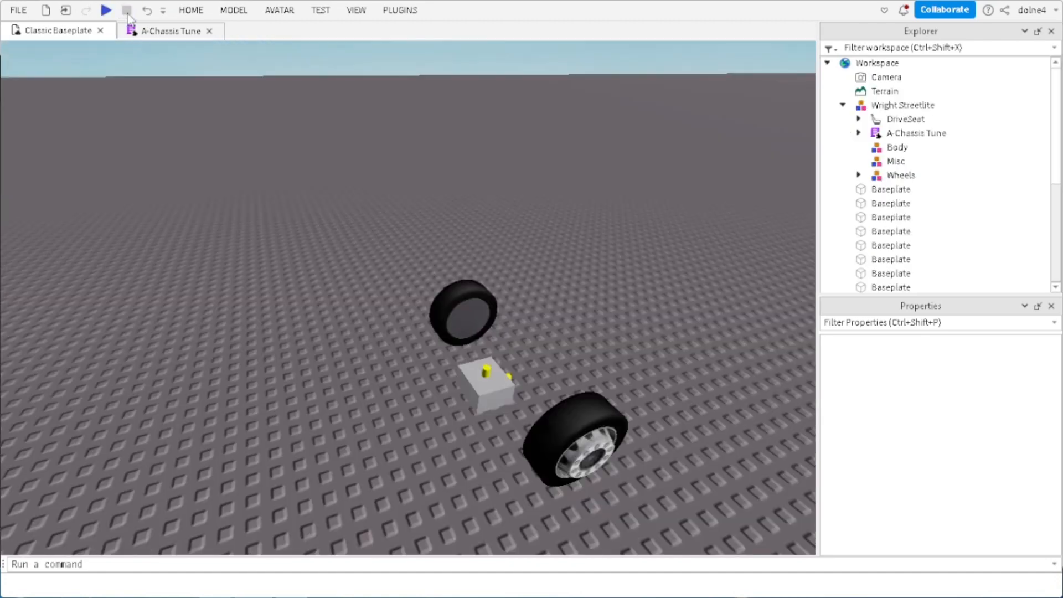
# Step: Return to the A-Chassis Tune script and set both Tune.SteerOuter and Tune.SteerInner to 70 degrees
pyautogui.click(187, 29)
pyautogui.press('BackSpace')
pyautogui.press('BackSpace')
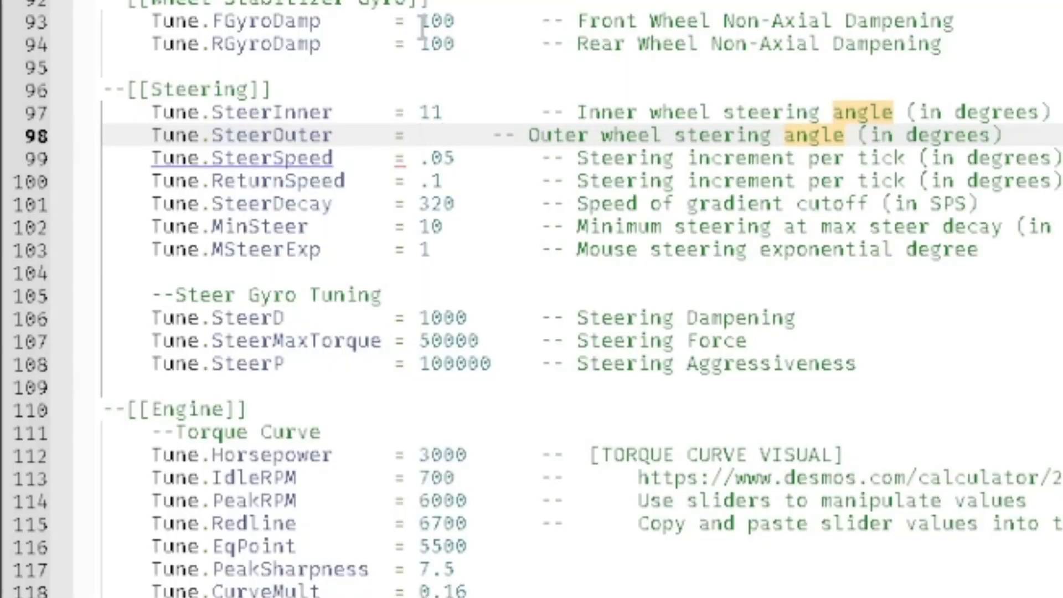
pyautogui.write('70')
pyautogui.click(451, 108)
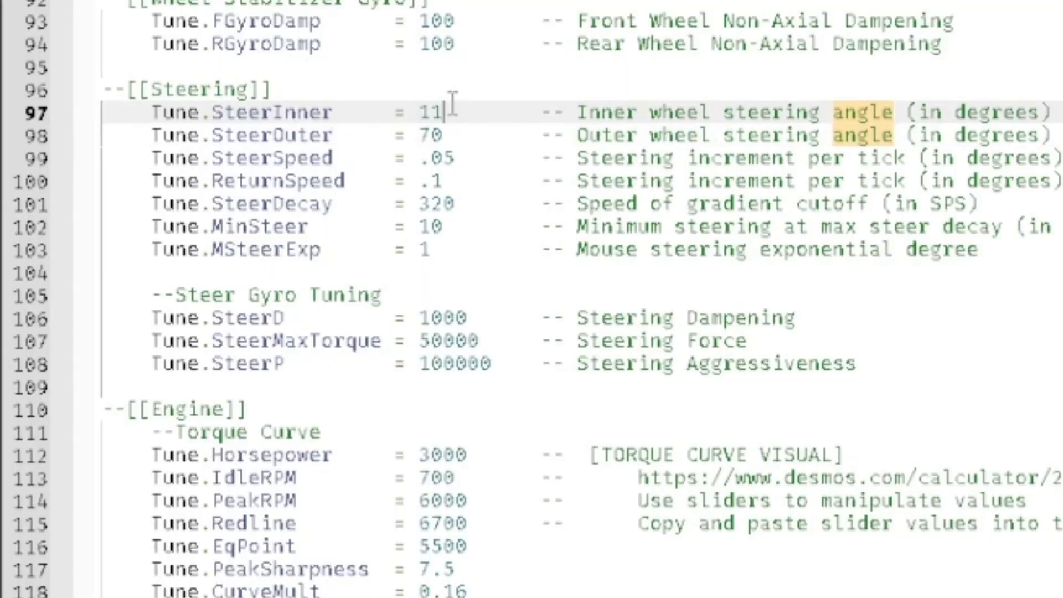
pyautogui.press('BackSpace')
pyautogui.press('BackSpace')
pyautogui.write('70')
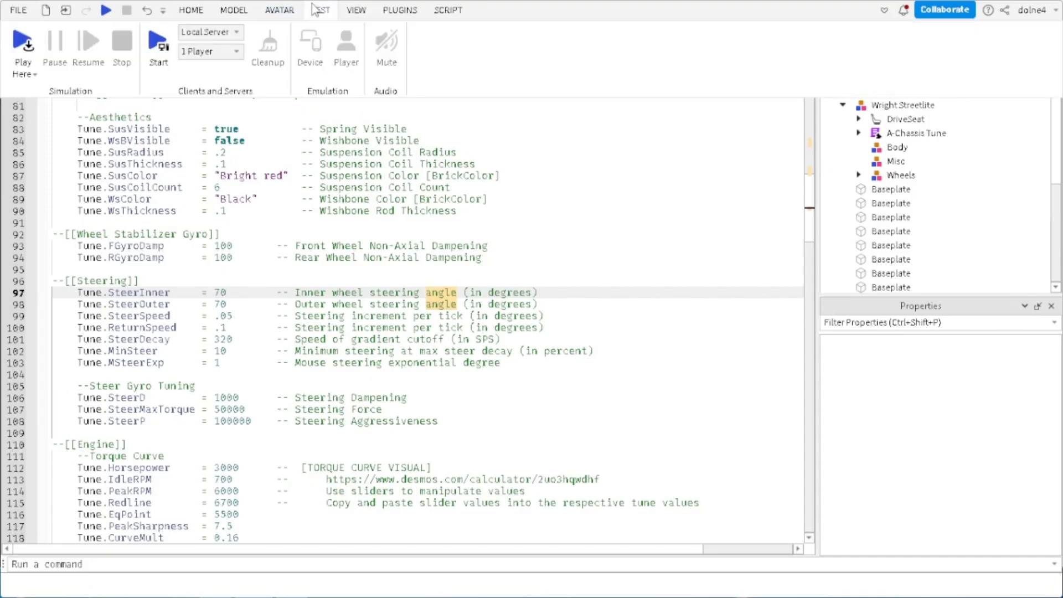
# Step: Playtest the chassis with the 70-degree steering angles, driving it forward and in reverse from the DriveSeat, and stop the simulation
pyautogui.click(28, 43)
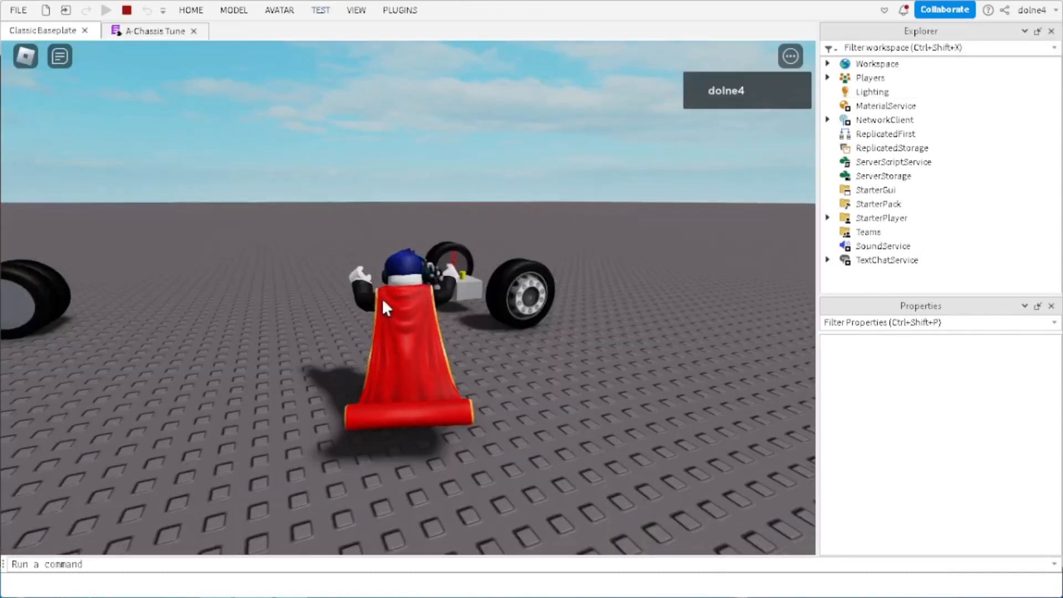
pyautogui.moveTo(382, 298); pyautogui.dragTo(339, 271, button='right')
pyautogui.press('w')
pyautogui.press('w')
pyautogui.press('w')
pyautogui.press('w')
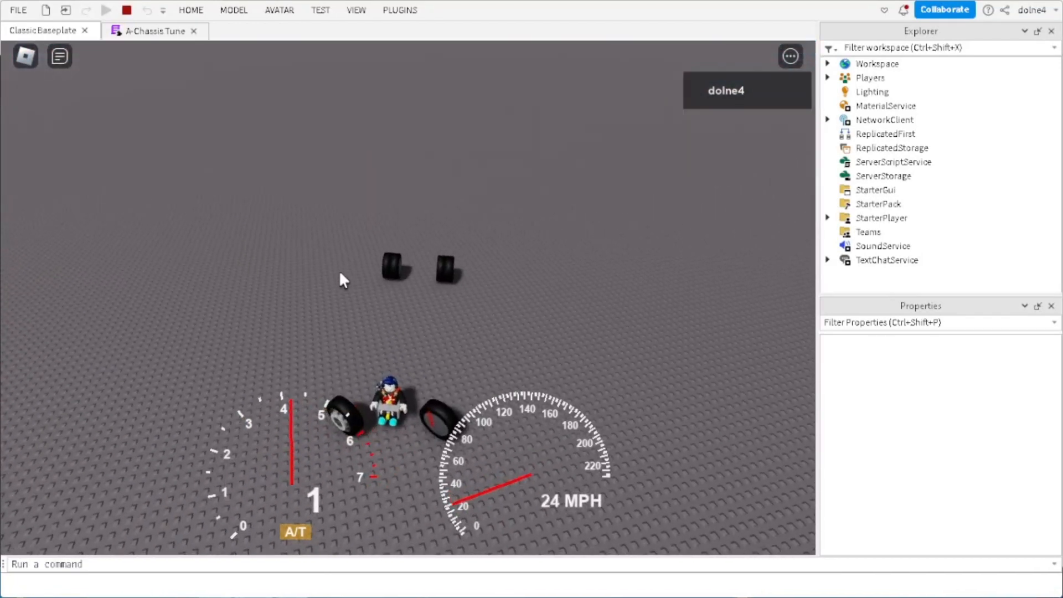
pyautogui.press('s')
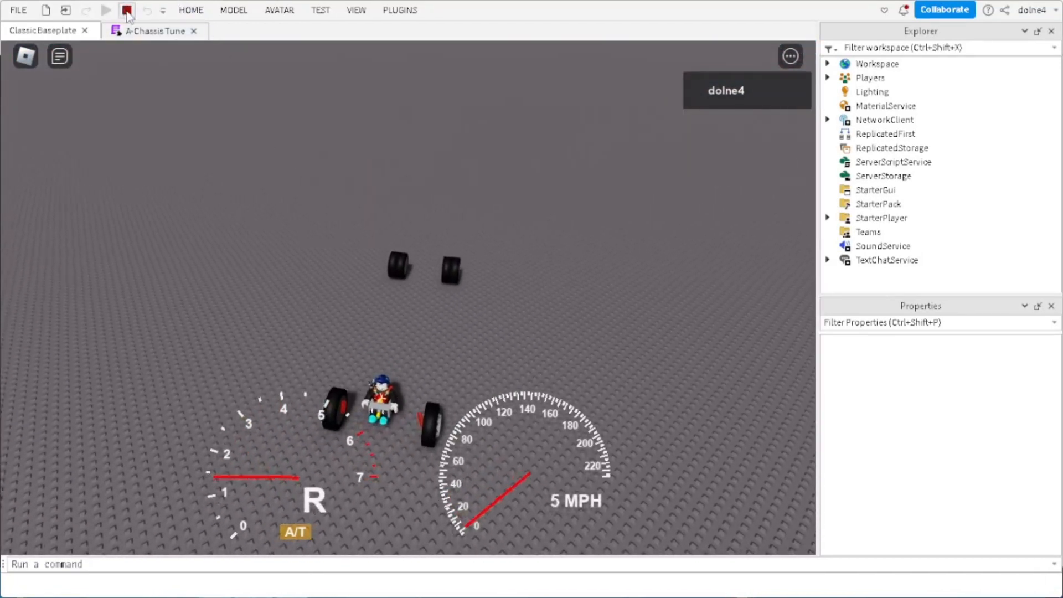
pyautogui.click(127, 10)
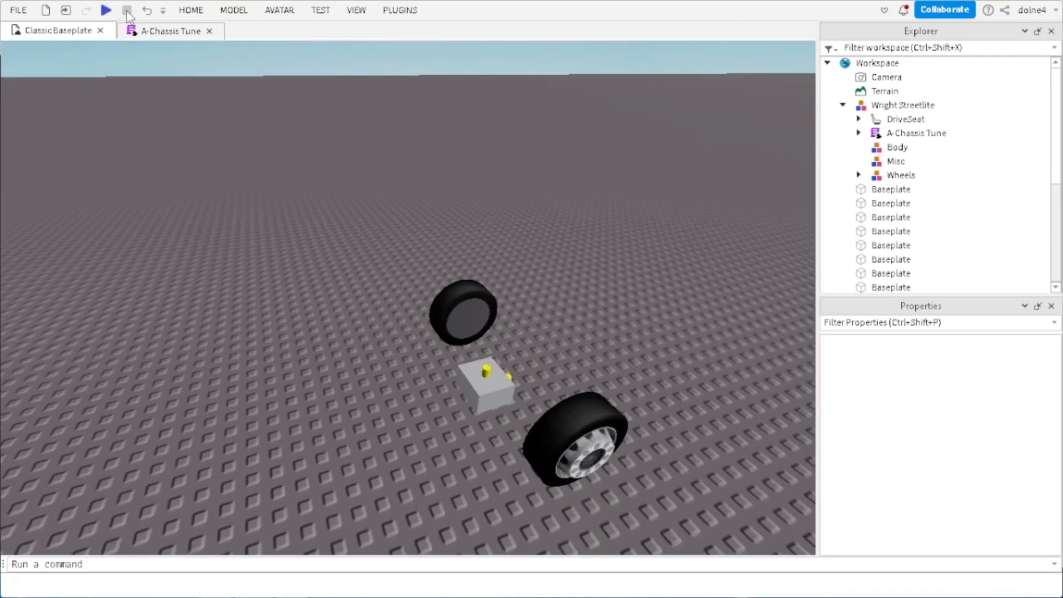
# Step: Return to the A-Chassis Tune script and set Tune.SteerSpeed to 1 in the Steering section
pyautogui.click(153, 30)
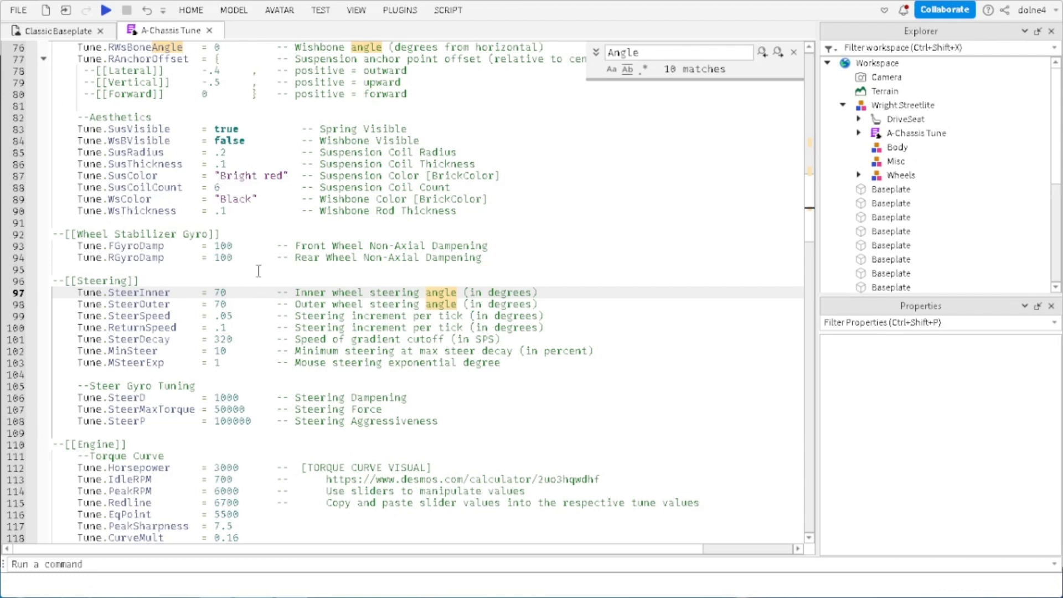
pyautogui.click(239, 328)
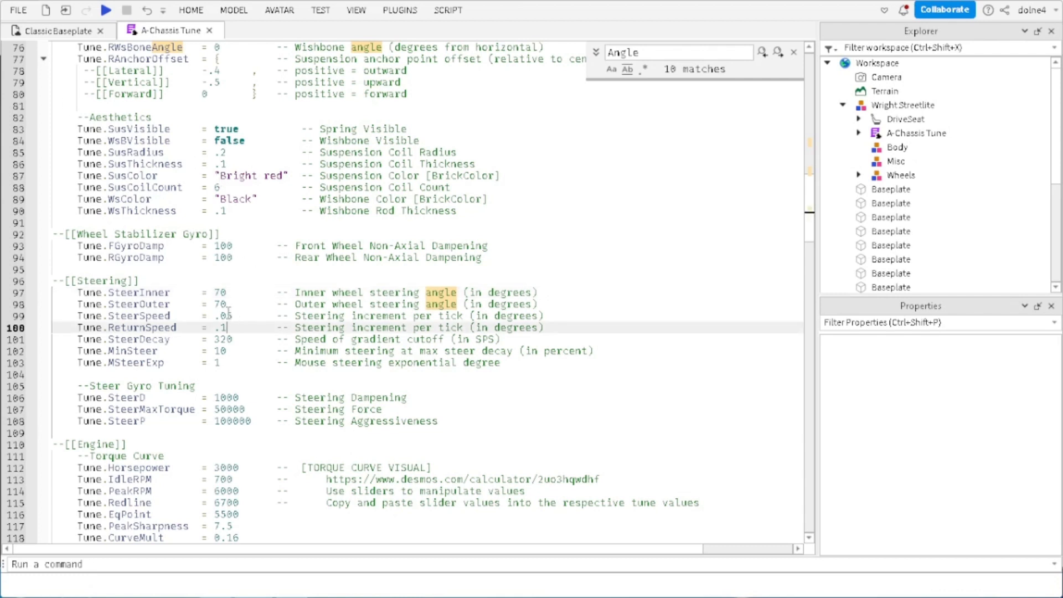
pyautogui.click(237, 315)
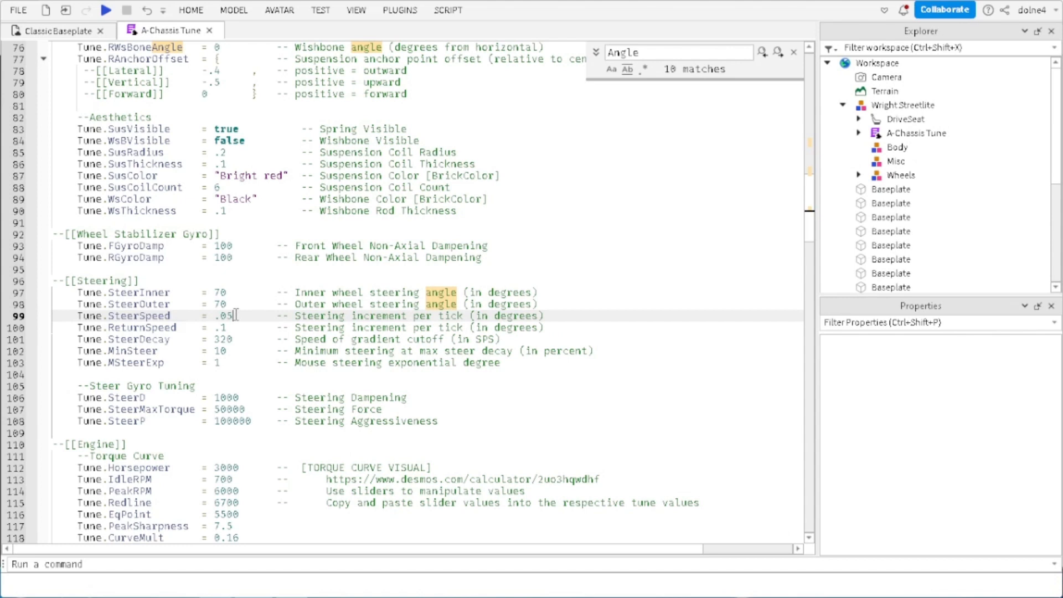
pyautogui.press('BackSpace')
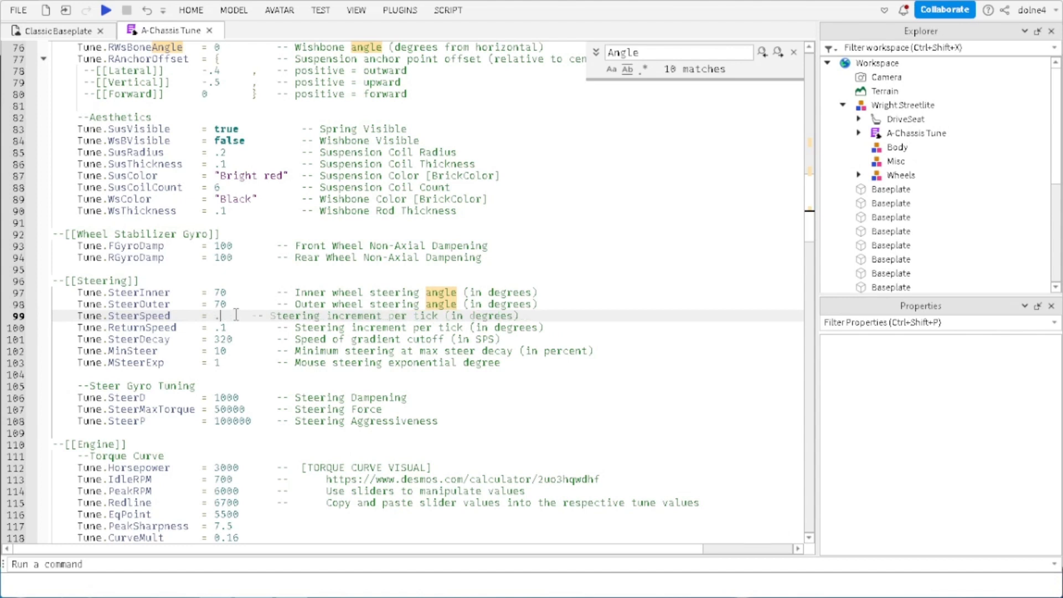
pyautogui.write('1')
# Step: Start a playtest of the chassis with the steering speed of 1 and seat the character in the DriveSeat
pyautogui.click(330, 10)
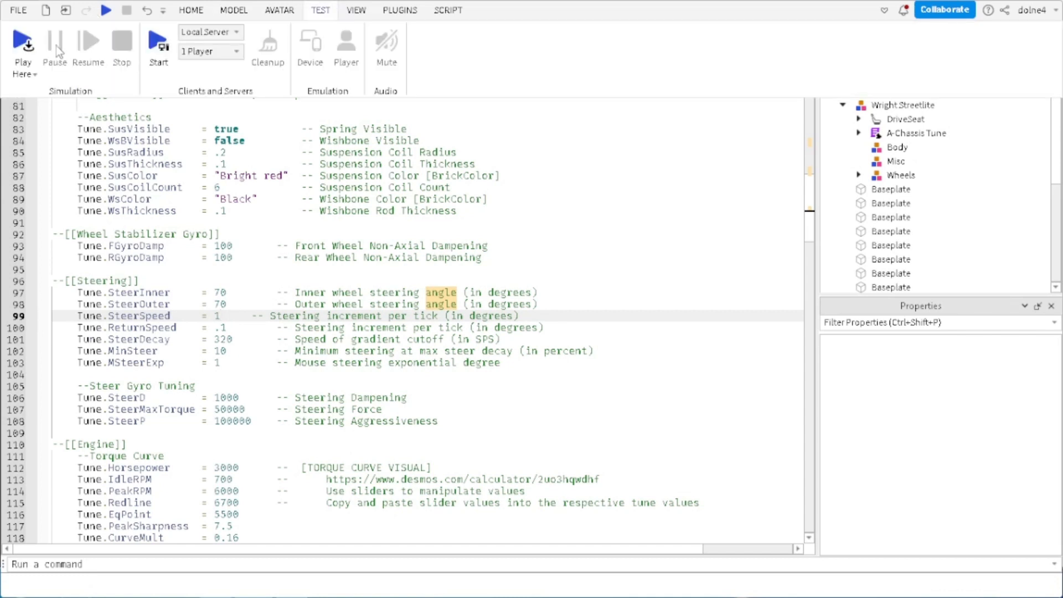
pyautogui.click(24, 44)
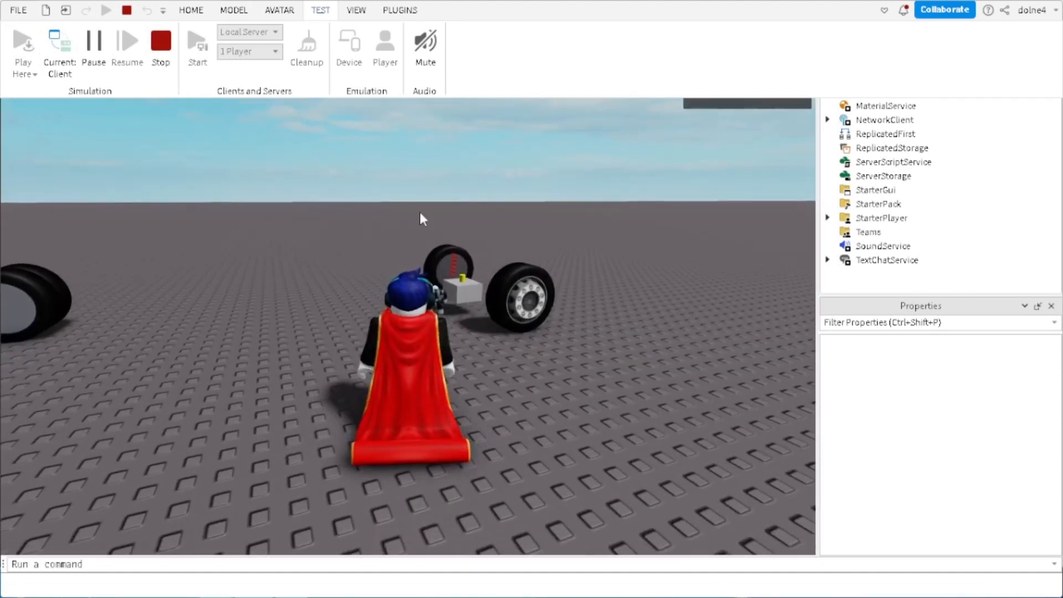
pyautogui.moveTo(419, 211); pyautogui.dragTo(385, 274, button='right')
pyautogui.press('w')
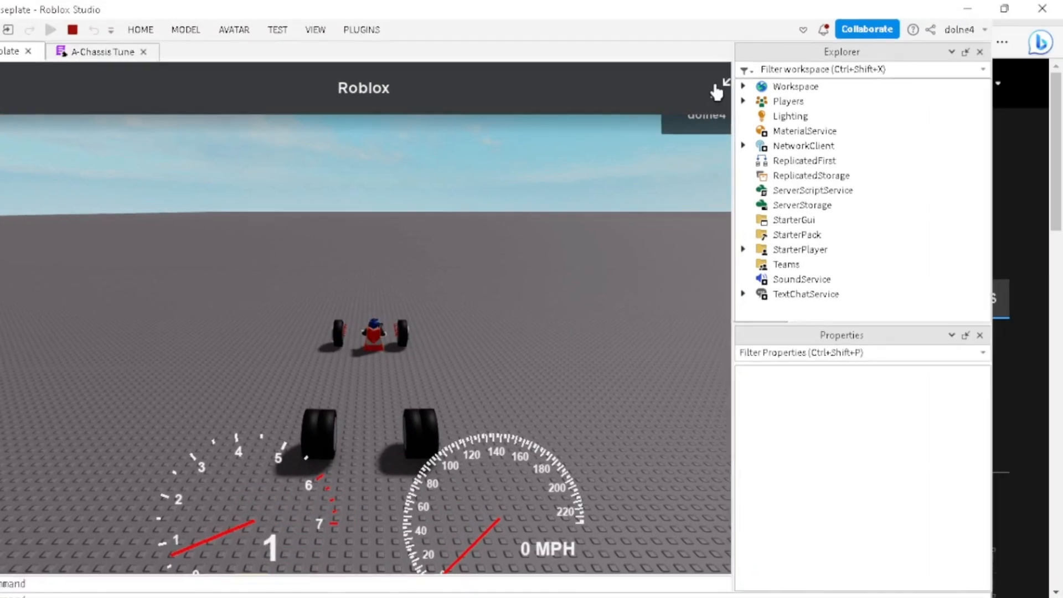
pyautogui.click(715, 87)
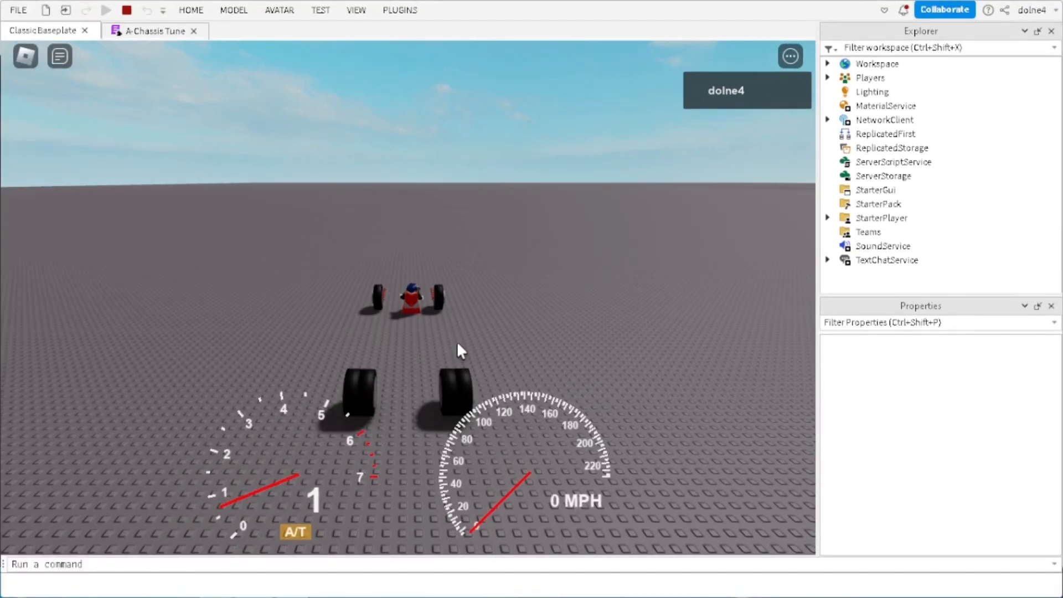
# Step: Steer the stationary chassis left and right repeatedly, viewing the front wheels from several sides, and stop the simulation
pyautogui.press('a')
pyautogui.press('d')
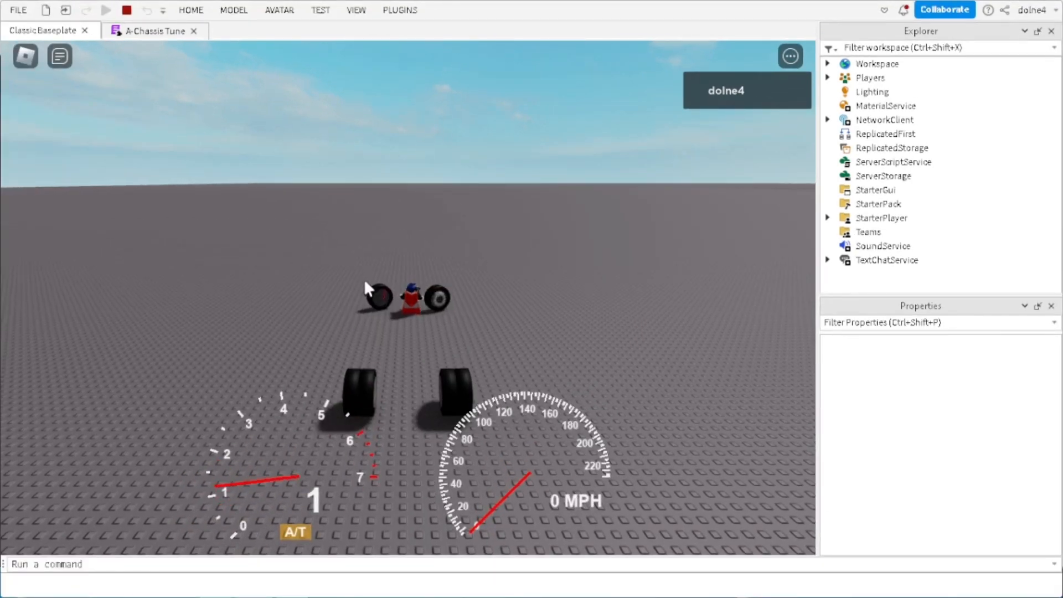
pyautogui.press('a')
pyautogui.moveTo(297, 278); pyautogui.dragTo(297, 278, button='right')
pyautogui.press('d')
pyautogui.press('a')
pyautogui.press('d')
pyautogui.press('d')
pyautogui.press('a')
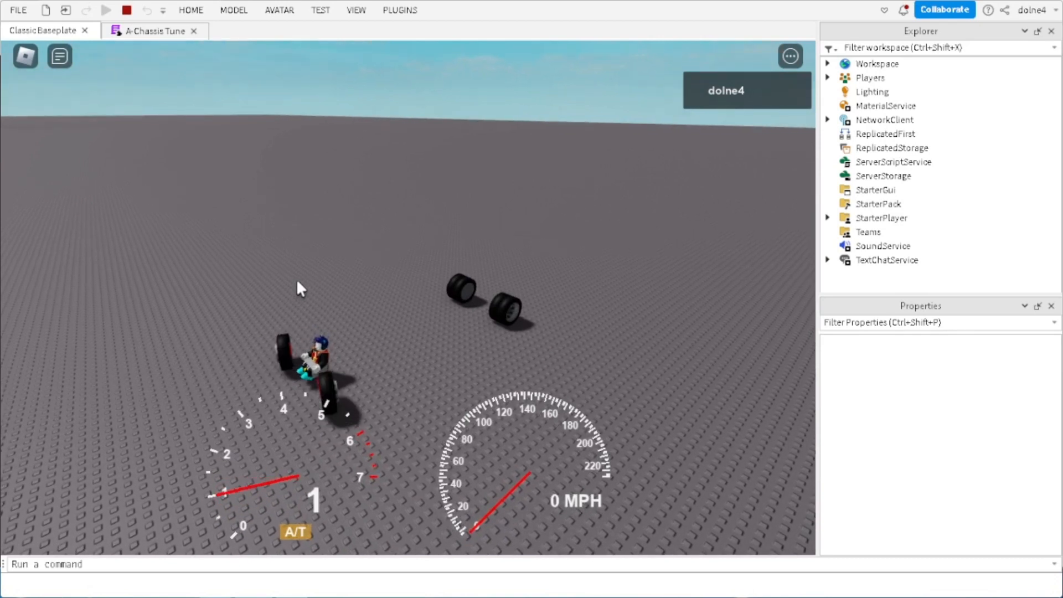
pyautogui.press('d')
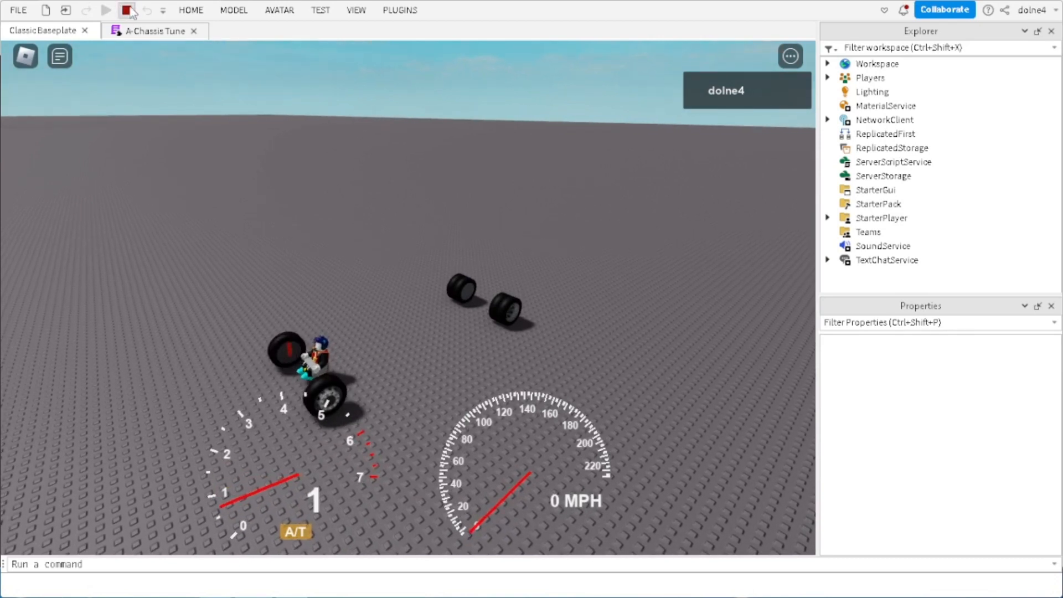
pyautogui.click(128, 11)
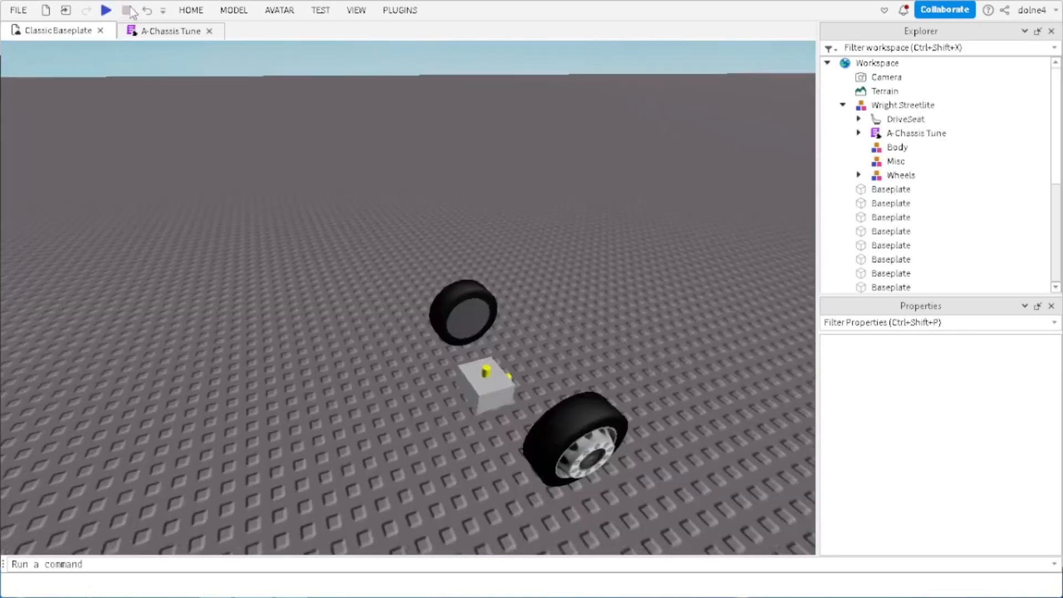
# Step: Restore Tune.SteerSpeed to .05 in the Tune script, playtest the front wheels' turning speed, and stop the simulation
pyautogui.click(156, 32)
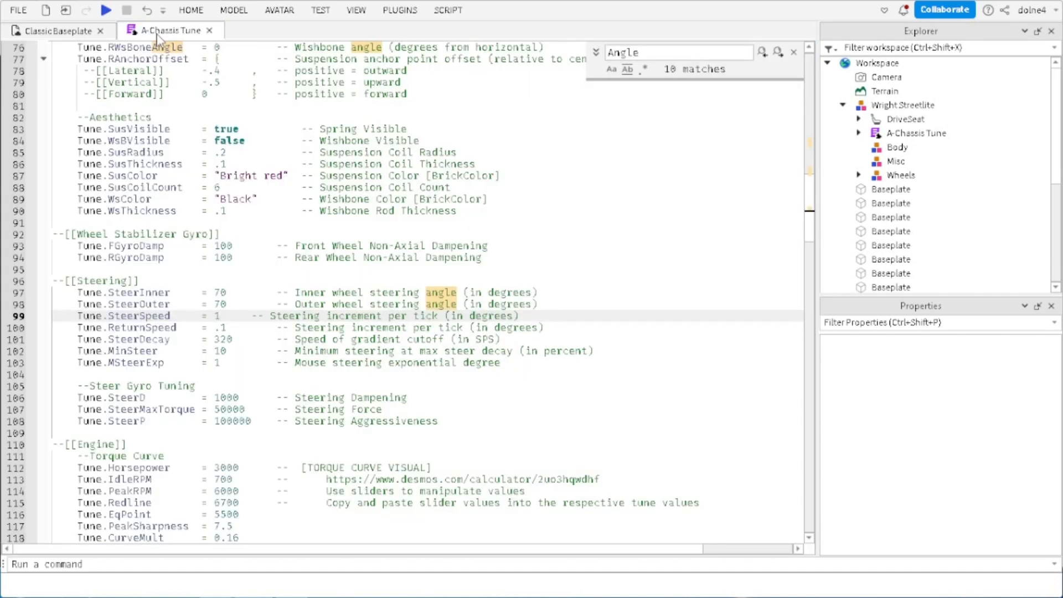
pyautogui.write('.05')
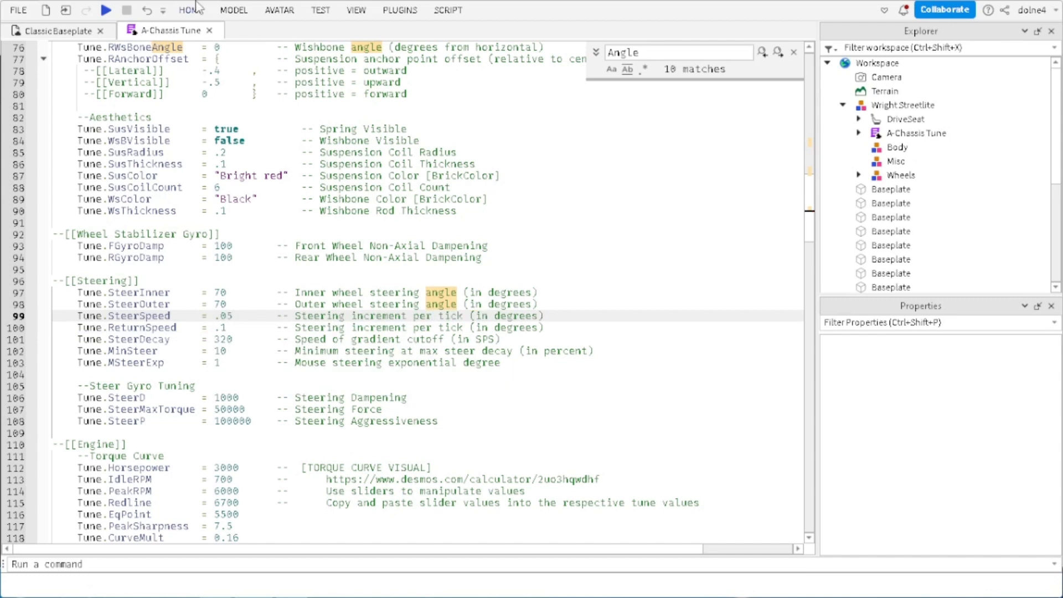
pyautogui.click(322, 10)
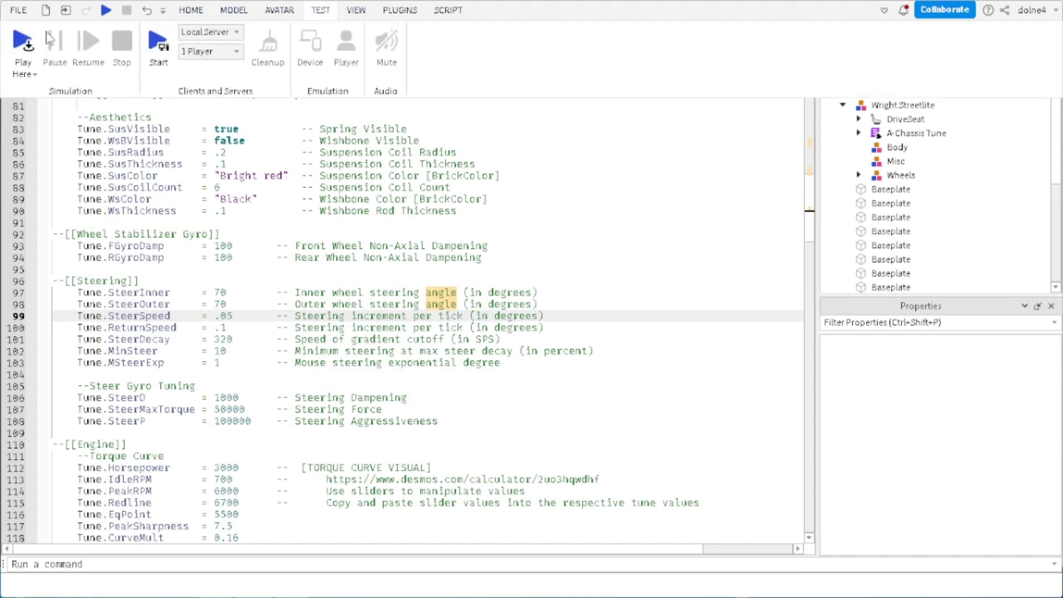
pyautogui.click(26, 34)
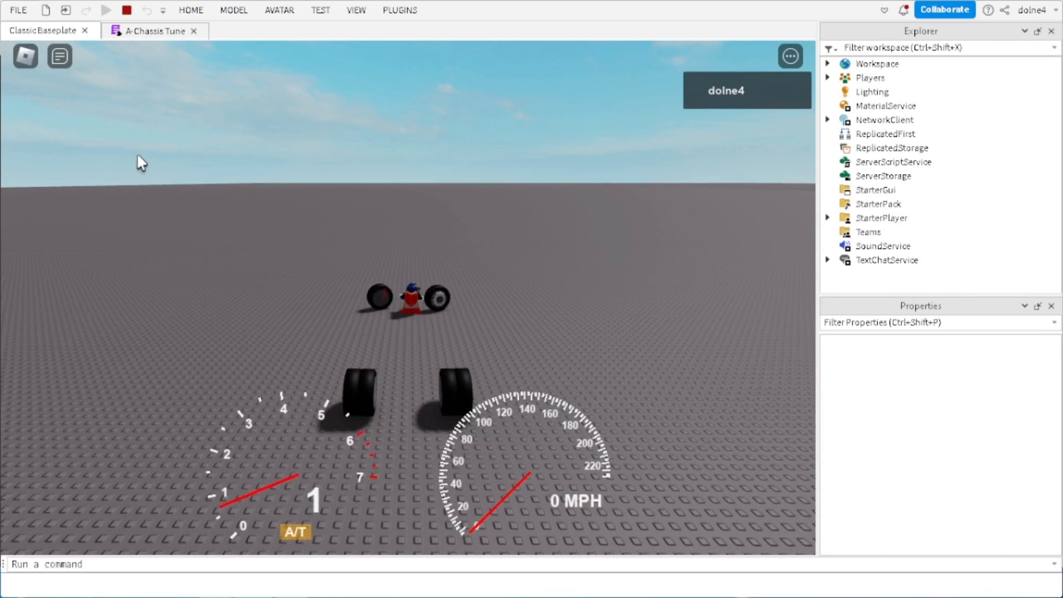
pyautogui.click(127, 10)
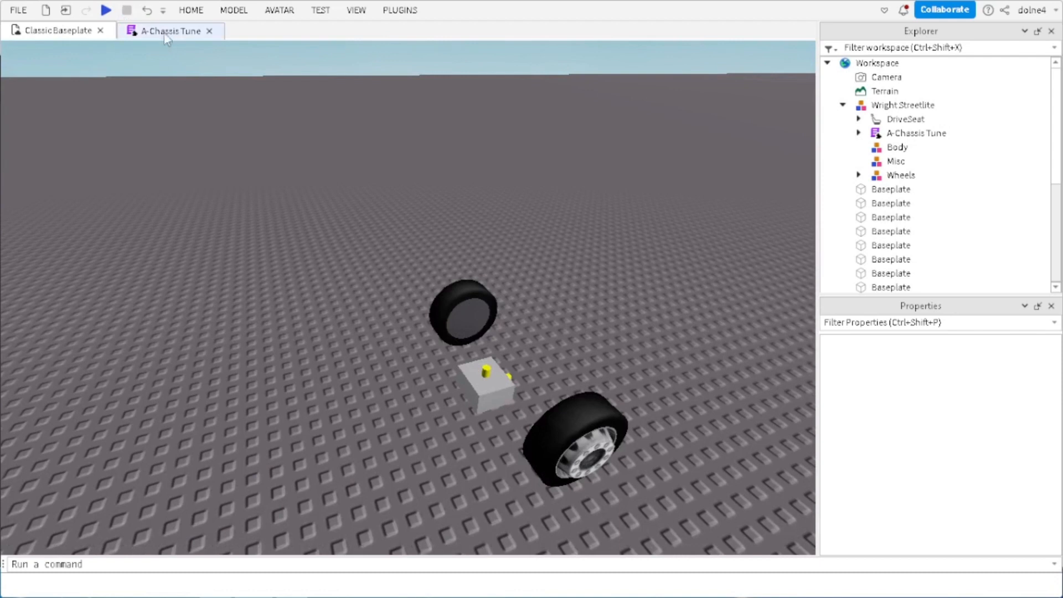
# Step: Look over the chassis wheels in the place, and set Tune.ReturnSpeed to 20 in the Tune script's Steering section
pyautogui.click(168, 32)
pyautogui.click(229, 328)
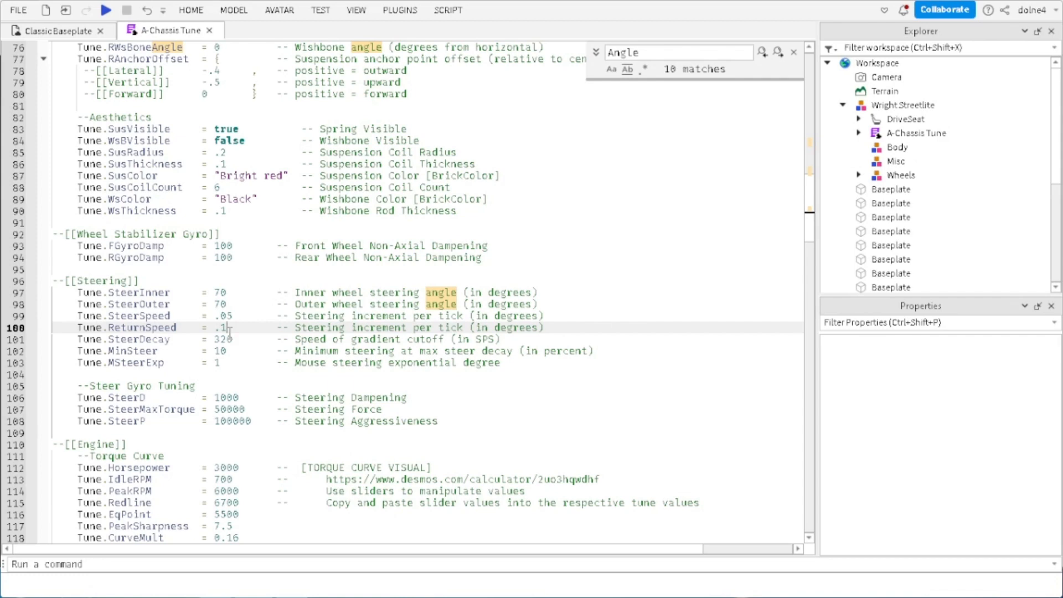
pyautogui.click(28, 32)
pyautogui.moveTo(384, 256); pyautogui.dragTo(385, 259, button='right')
pyautogui.moveTo(282, 323); pyautogui.dragTo(571, 297, button='middle')
pyautogui.scroll(-10, 557, 256)
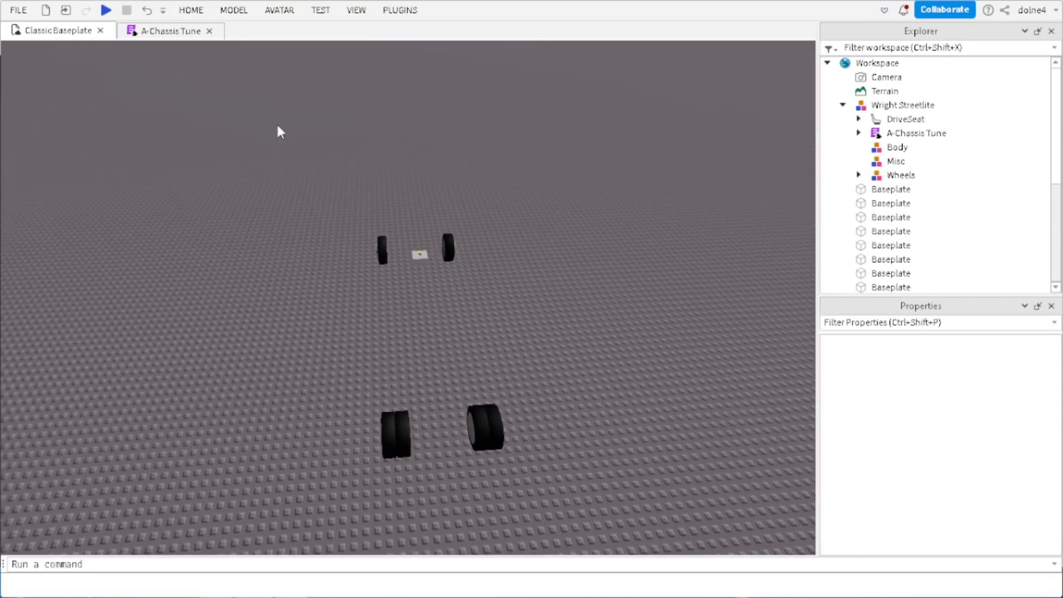
pyautogui.click(166, 31)
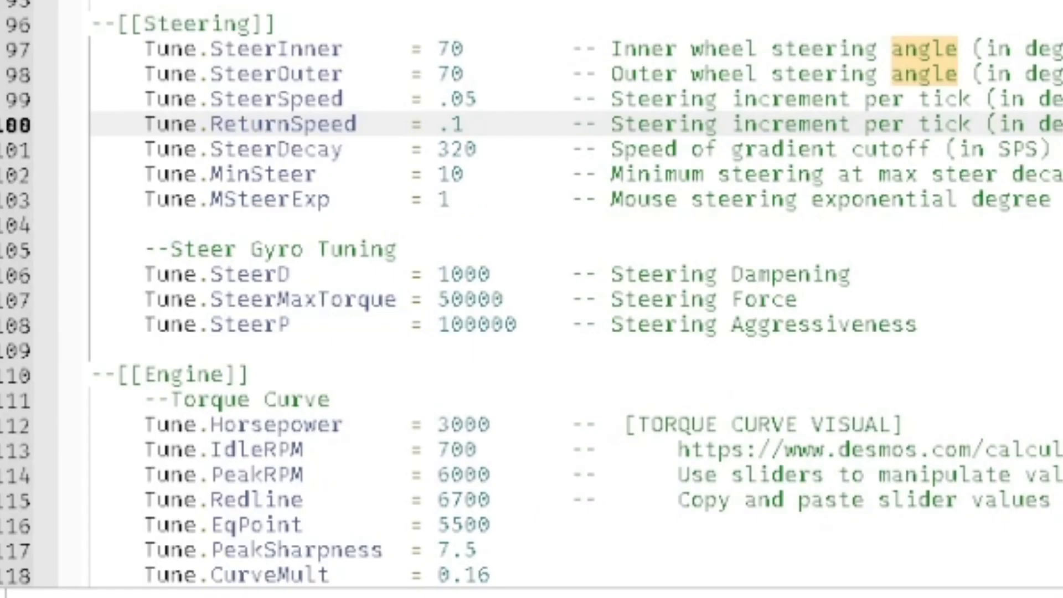
pyautogui.press('BackSpace')
pyautogui.press('BackSpace')
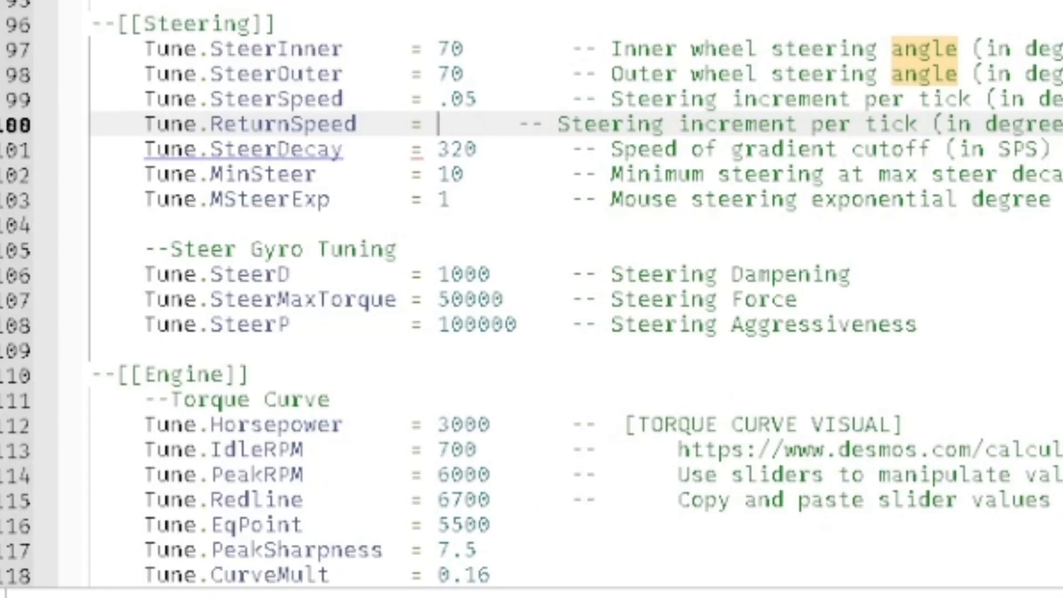
pyautogui.write('20')
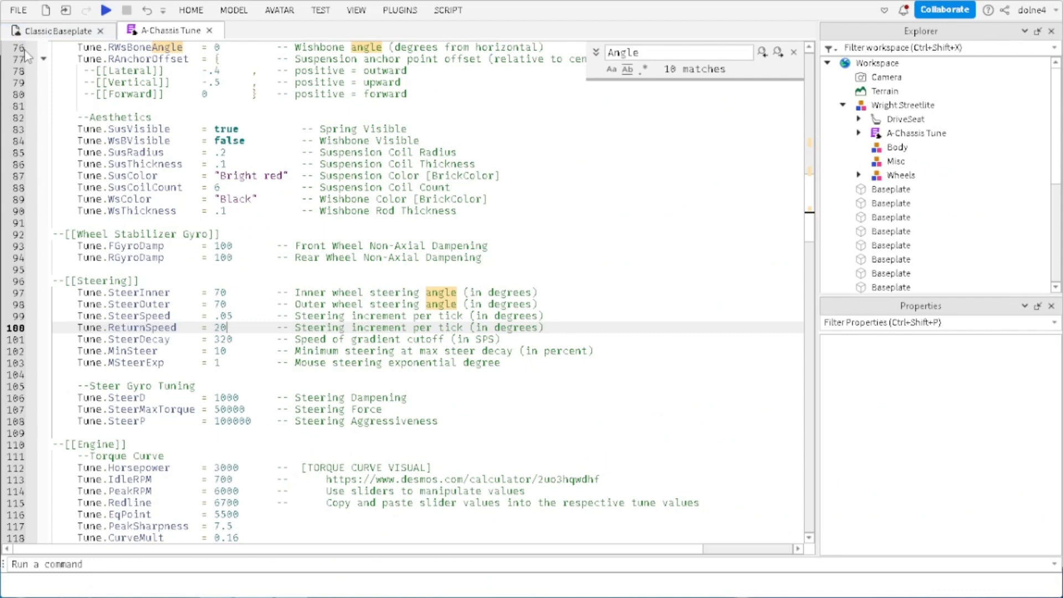
# Step: Playtest the chassis with the return speed of 20, steering the wheels left and right, and stop the simulation
pyautogui.click(30, 32)
pyautogui.press('w')
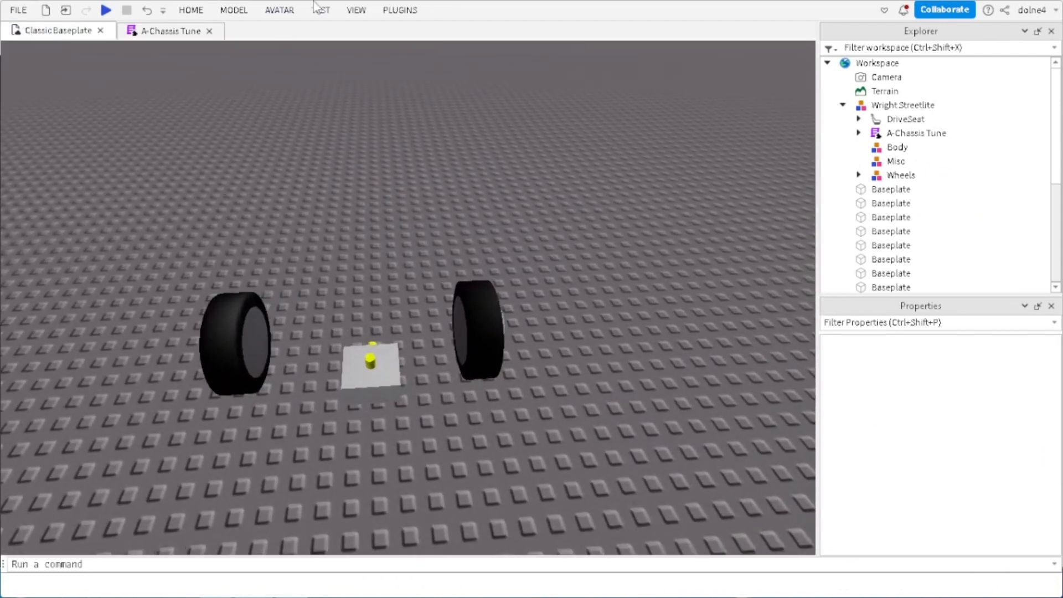
pyautogui.click(320, 10)
pyautogui.click(24, 42)
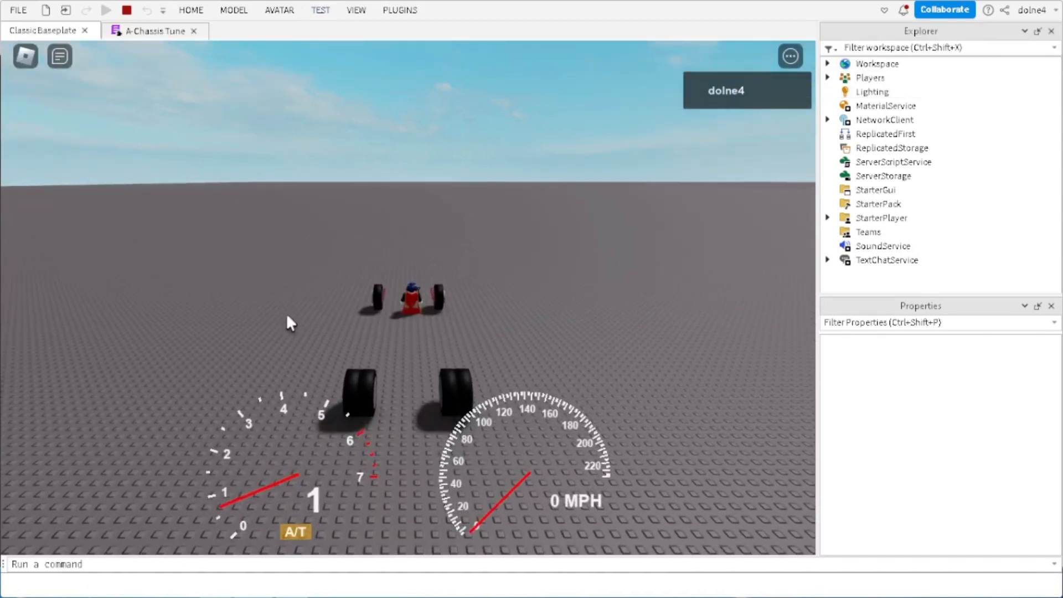
pyautogui.press('d')
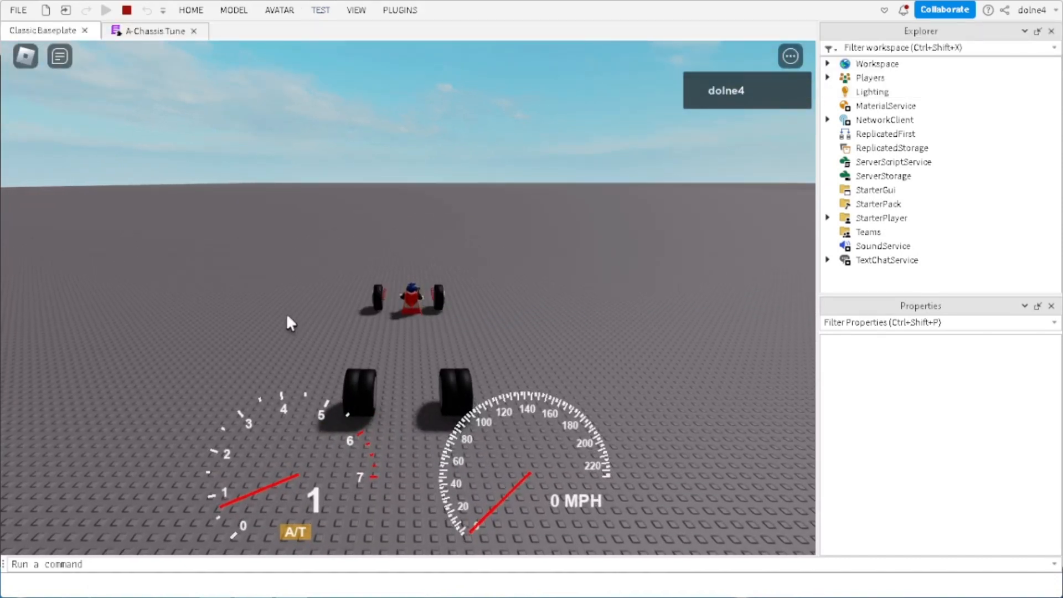
pyautogui.press('a')
pyautogui.press('d')
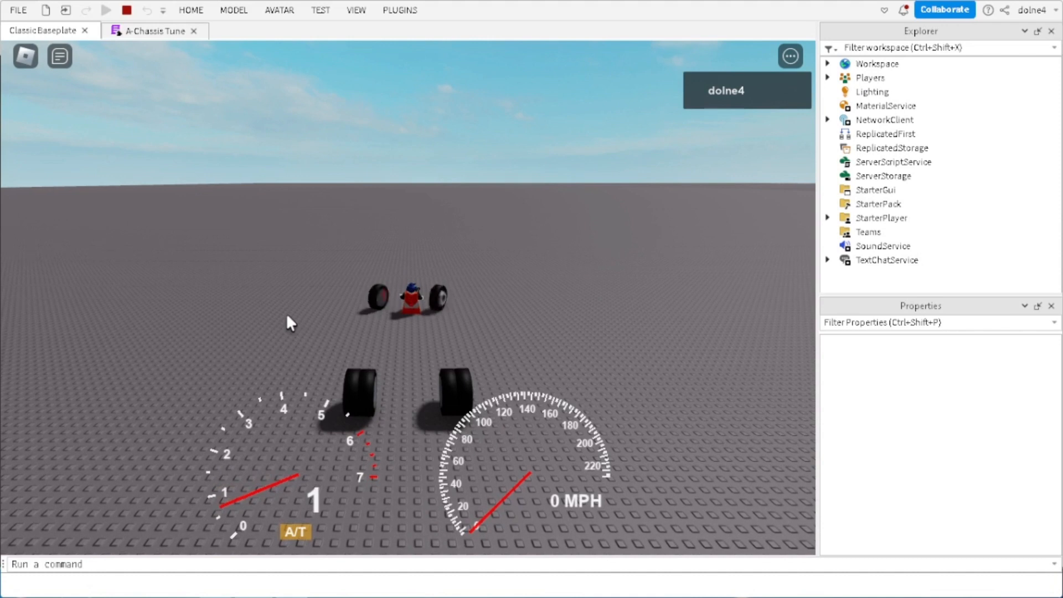
pyautogui.click(127, 10)
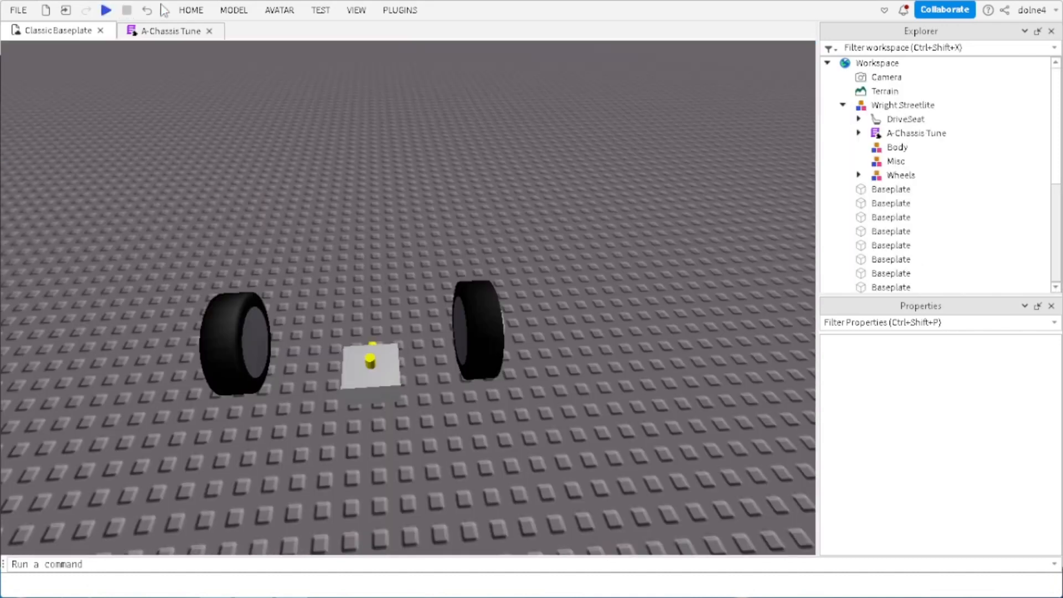
# Step: Reopen the A-Chassis Tune script and set Tune.ReturnSpeed to 0.01
pyautogui.click(123, 31)
pyautogui.press('BackSpace')
pyautogui.press('BackSpace')
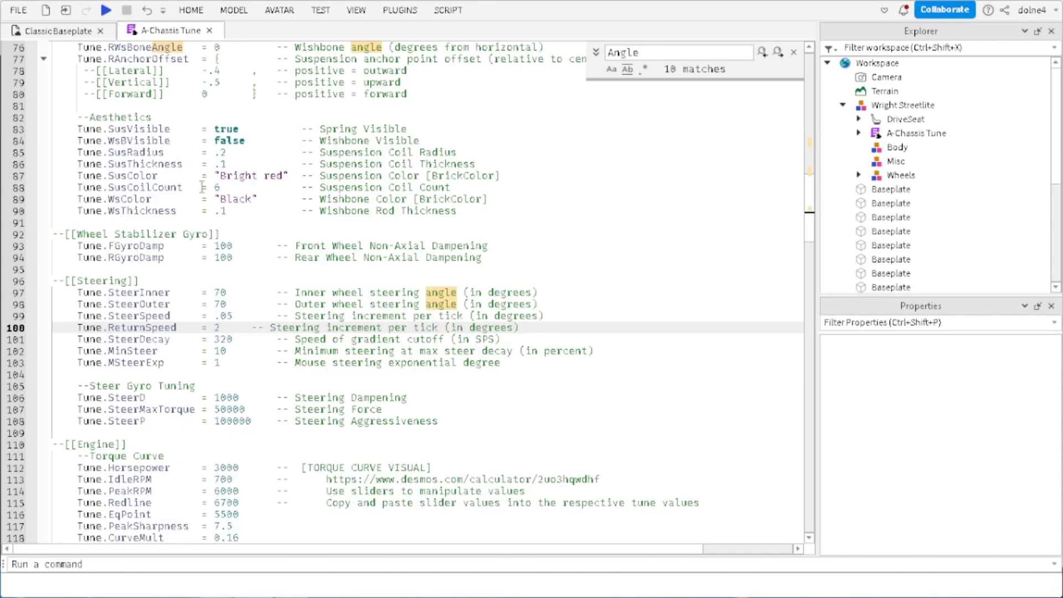
pyautogui.write('0')
pyautogui.write('.01')
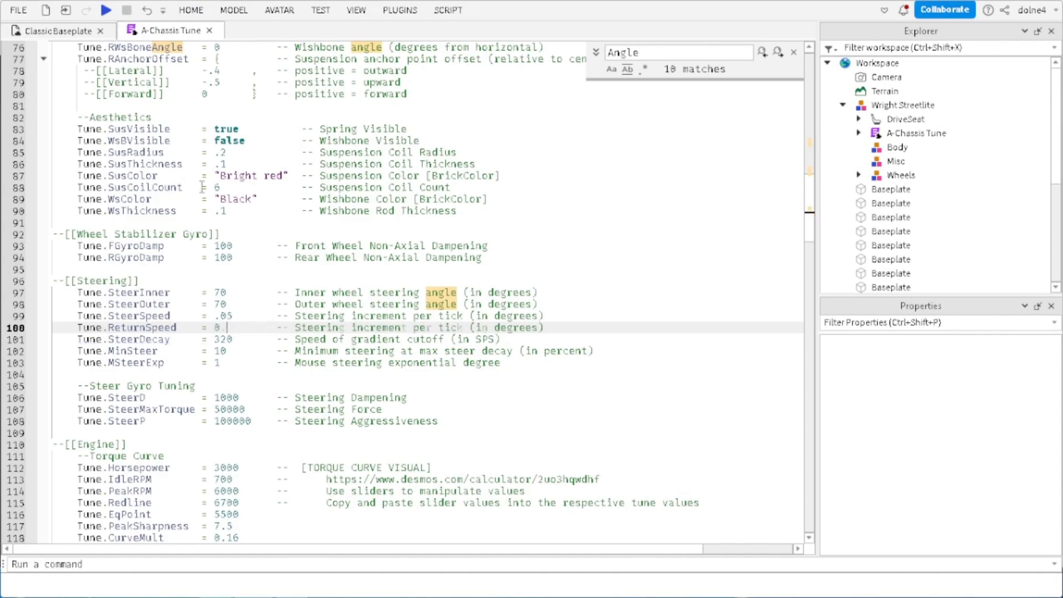
# Step: Playtest the chassis with the return speed of 0.01, steering the front wheels both ways and viewing them up close, and stop the simulation
pyautogui.click(313, 14)
pyautogui.click(21, 34)
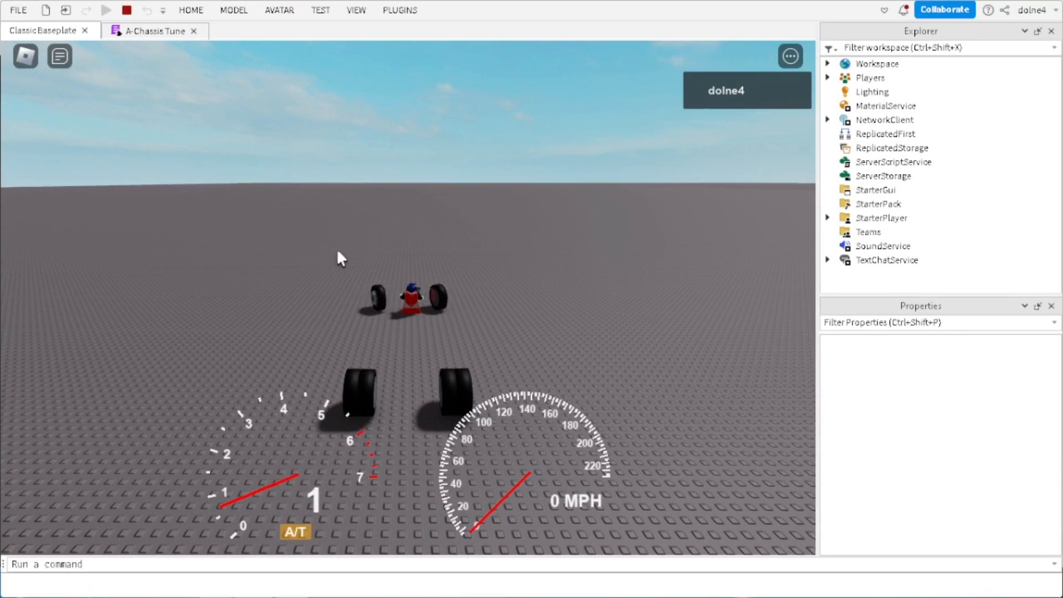
pyautogui.moveTo(338, 249); pyautogui.dragTo(344, 263, button='right')
pyautogui.press('a')
pyautogui.press('d')
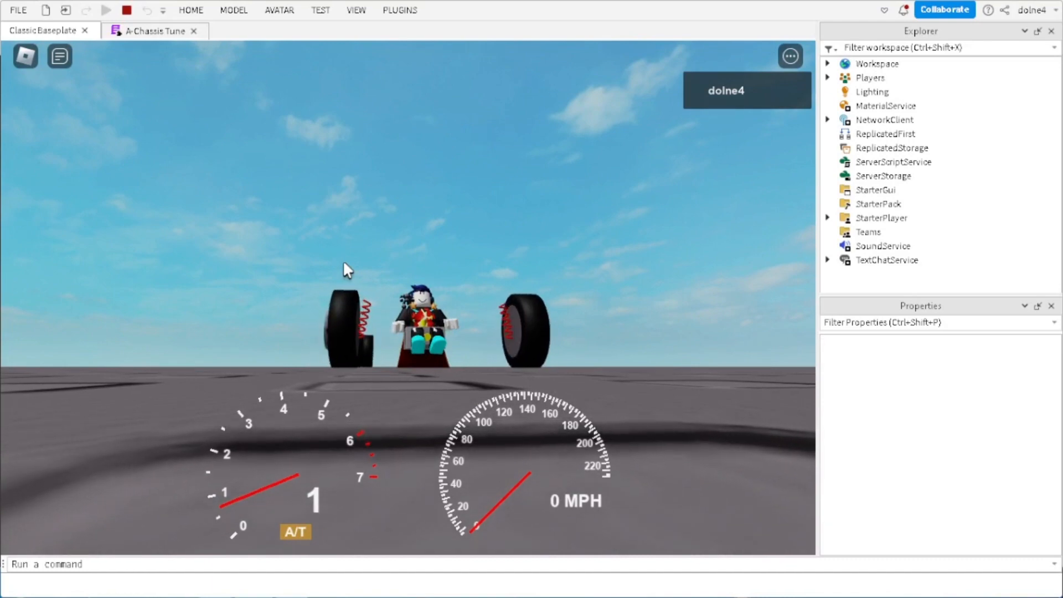
pyautogui.moveTo(343, 260); pyautogui.dragTo(343, 263, button='right')
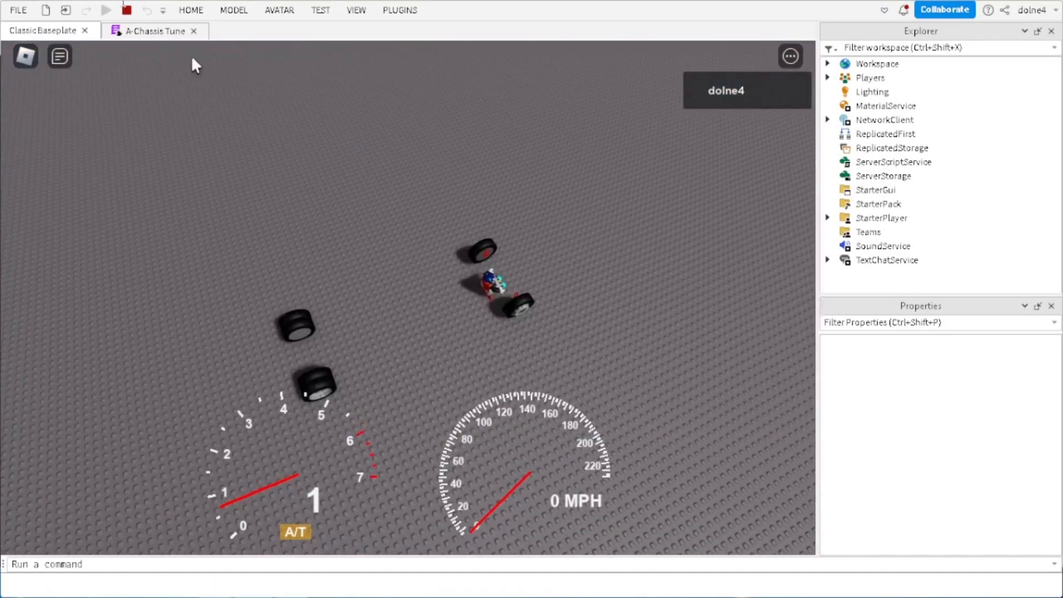
pyautogui.click(125, 10)
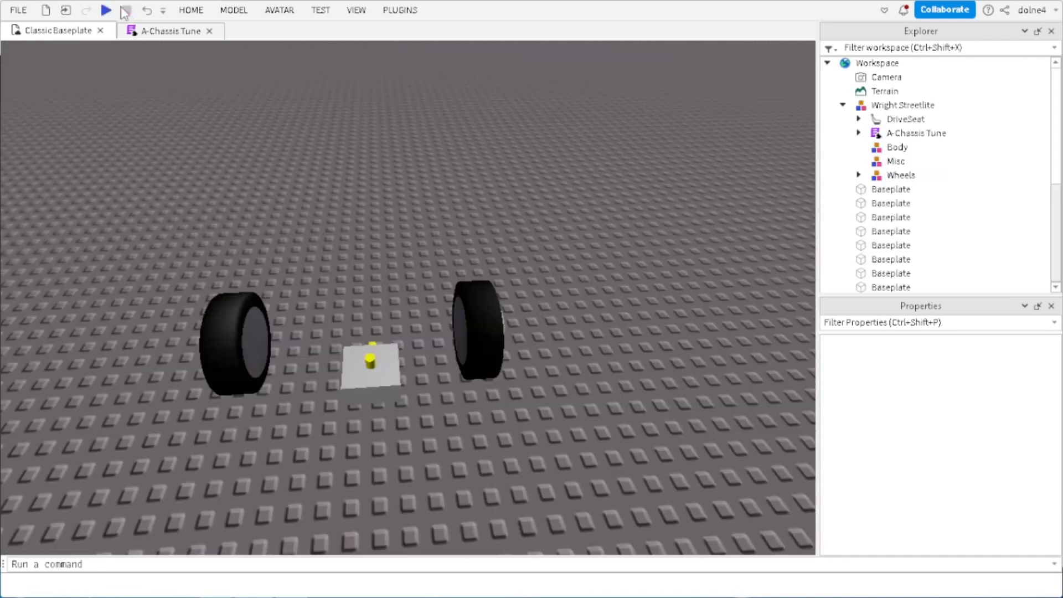
# Step: Look through the rest of the A-Chassis Tune script, from Steering to Weight Scaling, and return to the Gear Ratios section
pyautogui.click(170, 32)
pyautogui.scroll(-4, 247, 262)
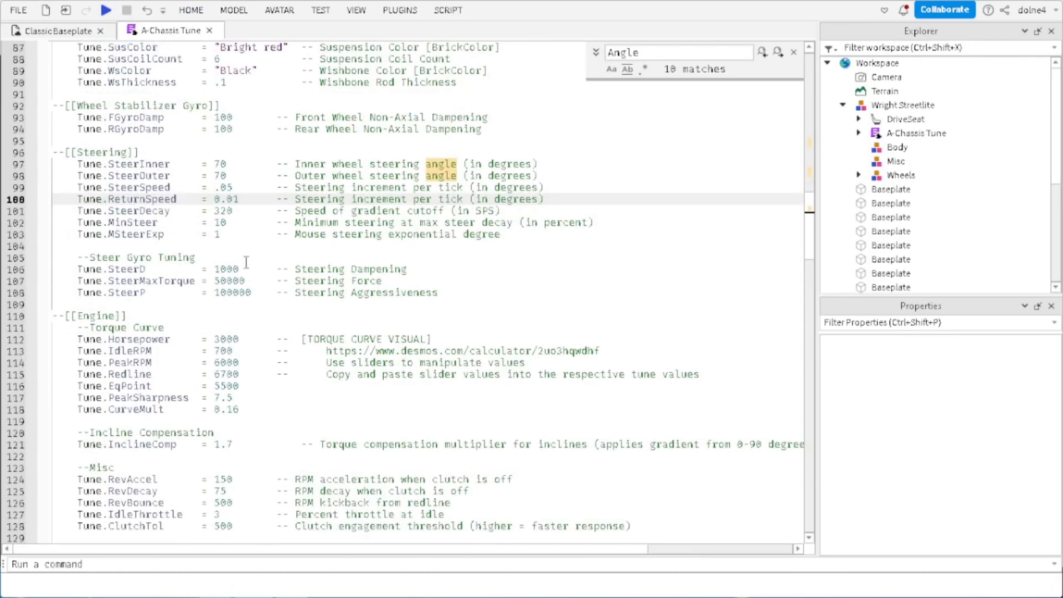
pyautogui.scroll(-2, 246, 262)
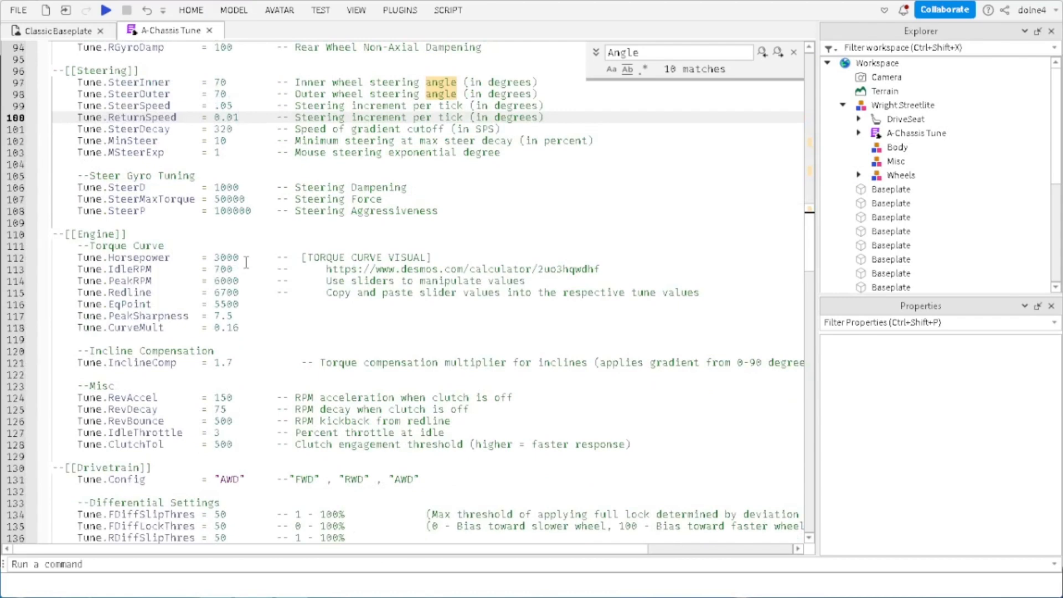
pyautogui.scroll(-20, 246, 262)
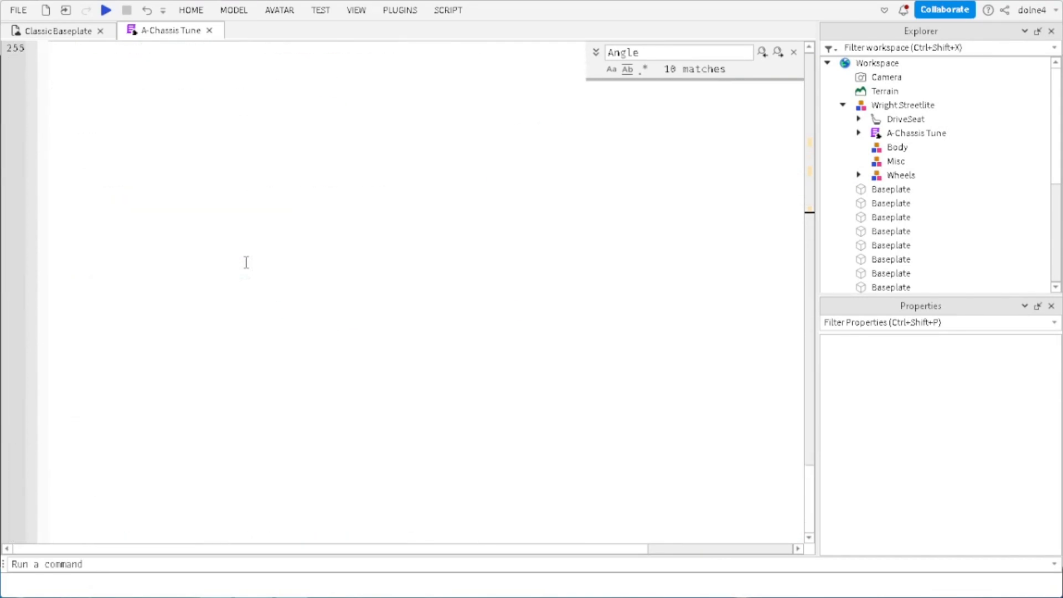
pyautogui.scroll(9, 636, 202)
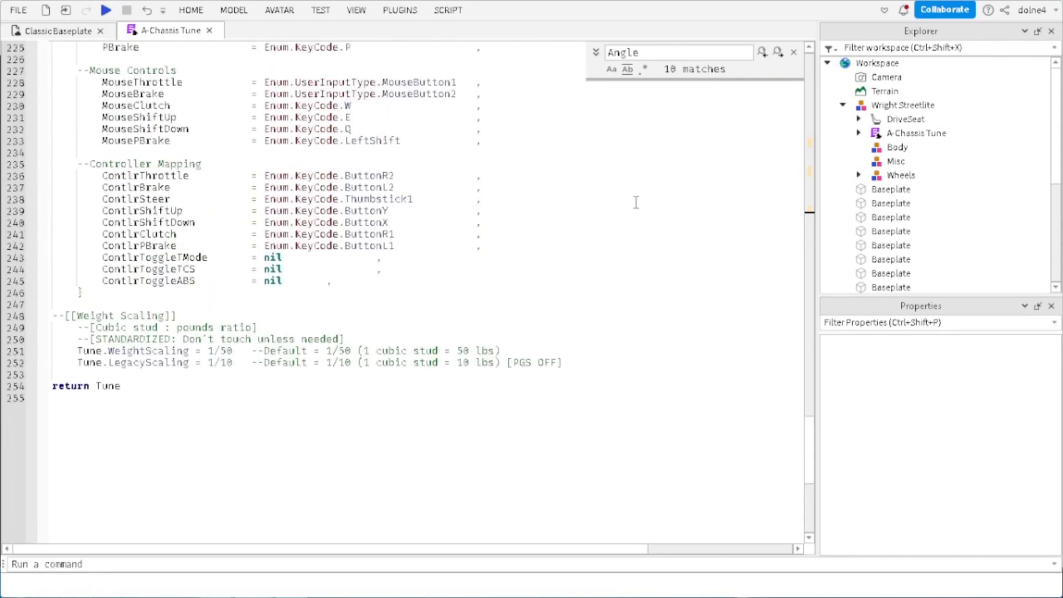
pyautogui.scroll(8, 636, 202)
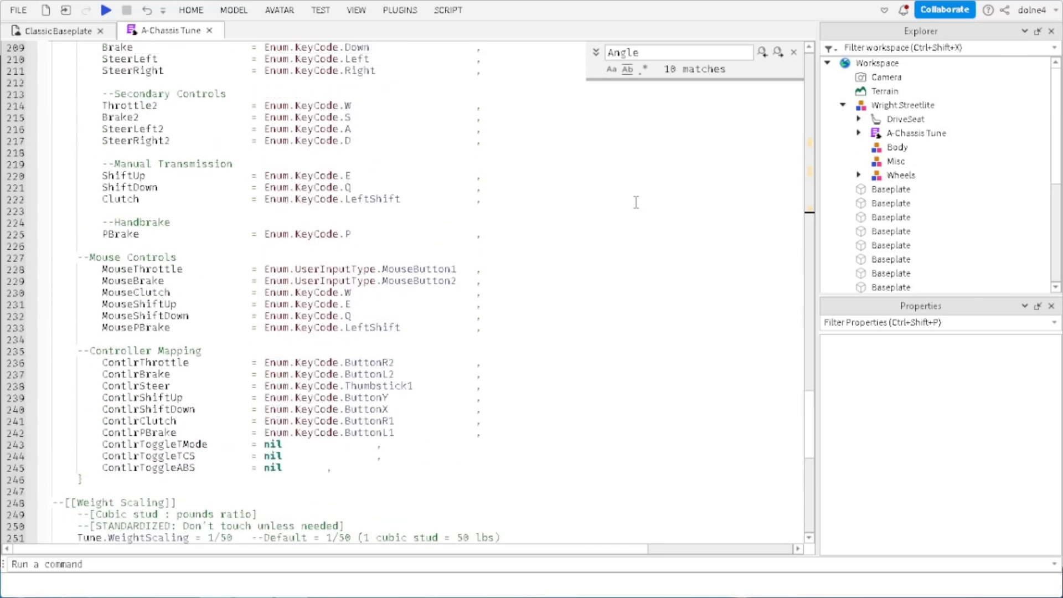
pyautogui.scroll(10, 636, 202)
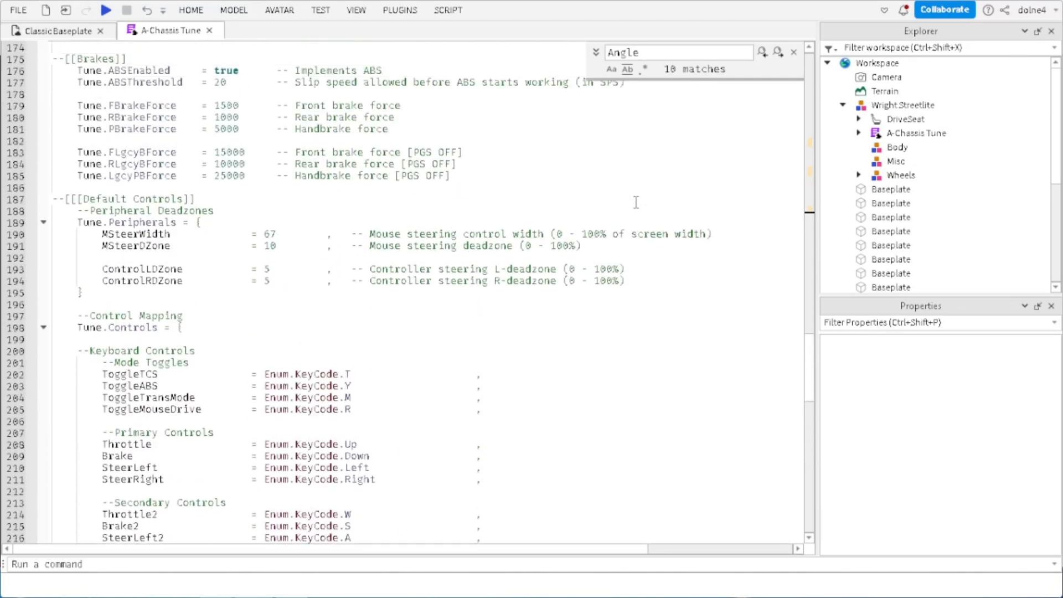
pyautogui.scroll(6, 635, 202)
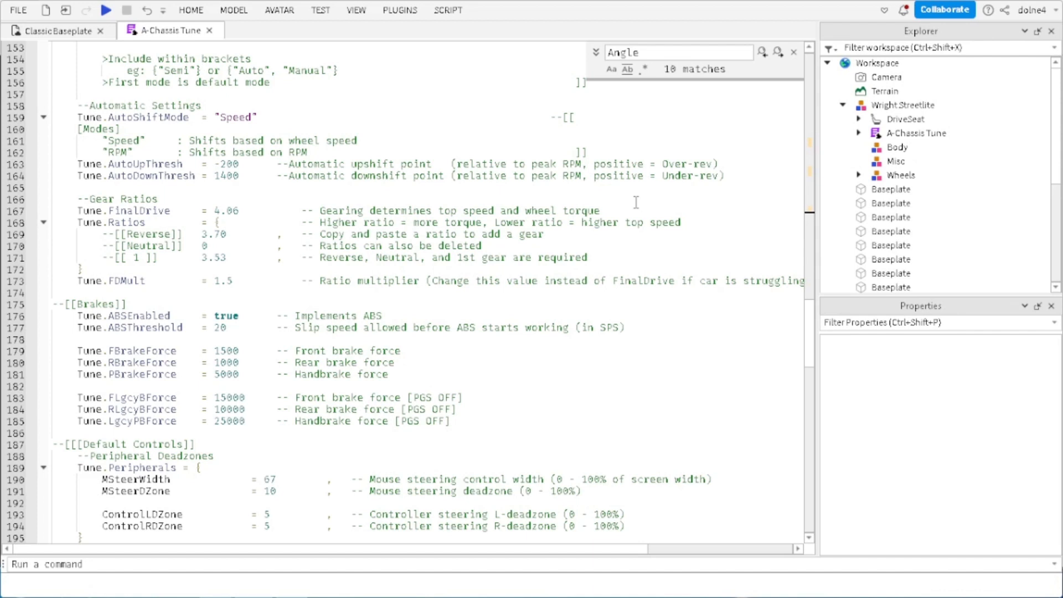
# Step: Set the 1st gear ratio in Tune.Ratios to 1
pyautogui.click(235, 258)
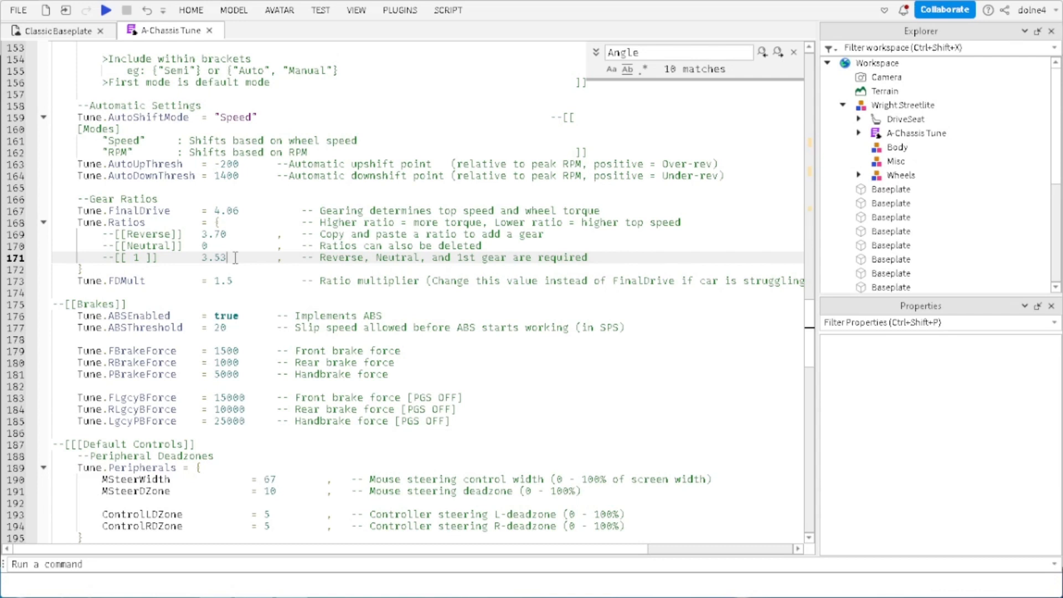
pyautogui.press('BackSpace')
pyautogui.press('BackSpace')
pyautogui.press('BackSpace')
pyautogui.press('BackSpace')
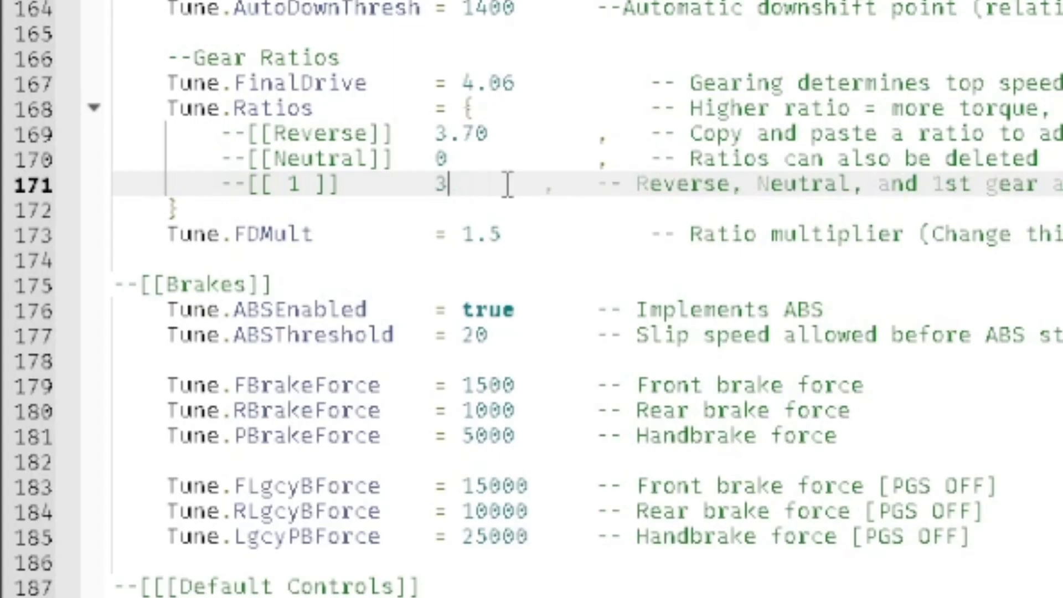
pyautogui.write('2')
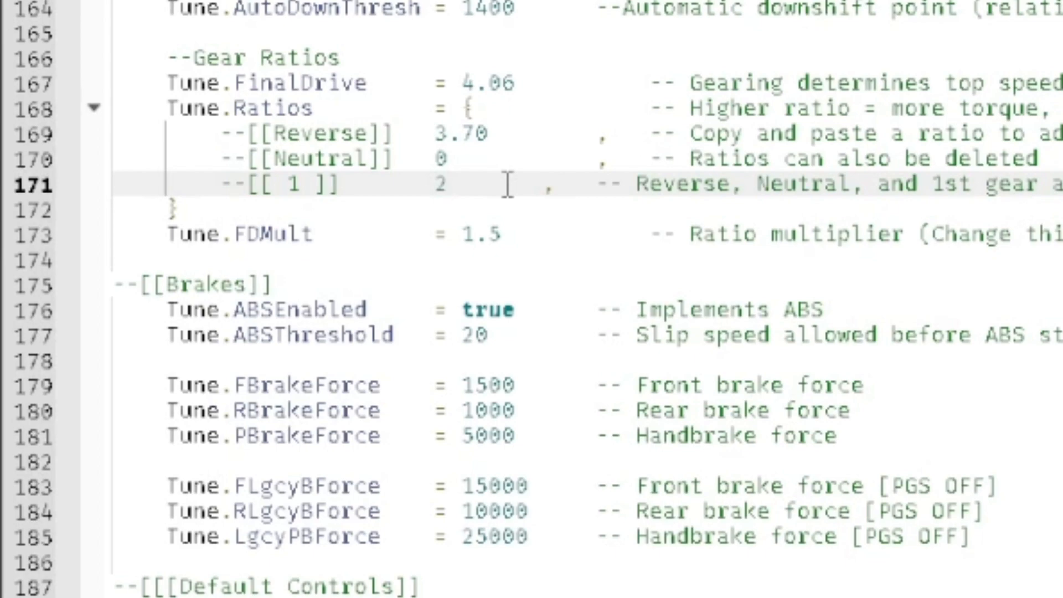
pyautogui.press('BackSpace')
pyautogui.write('3')
pyautogui.press('BackSpace')
pyautogui.write('1')
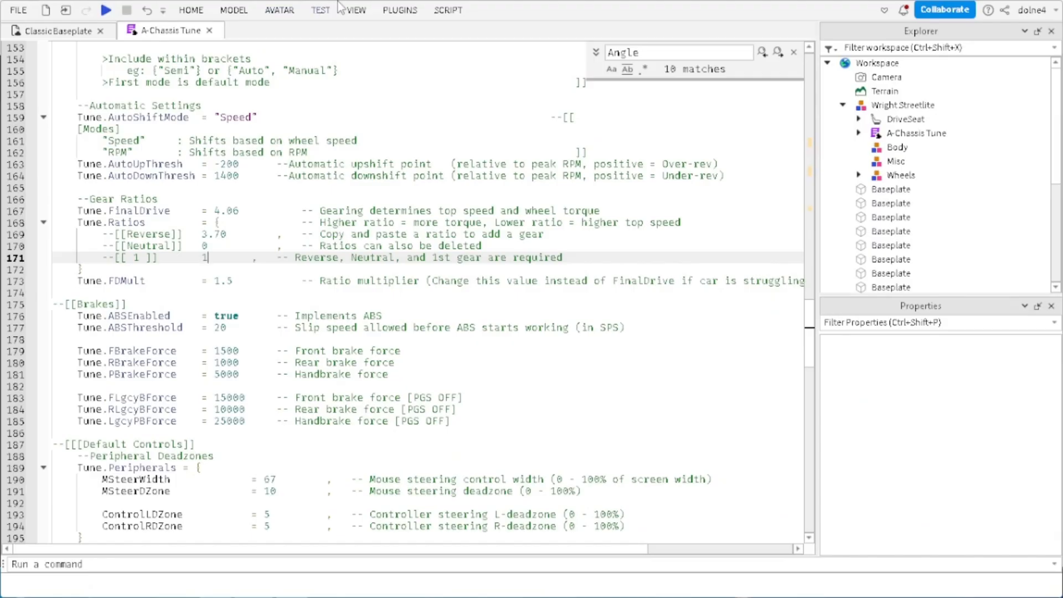
# Step: Playtest the chassis with the 1st gear ratio of 1, accelerating to top speed and steering briefly, and stop the simulation
pyautogui.click(331, 7)
pyautogui.click(22, 44)
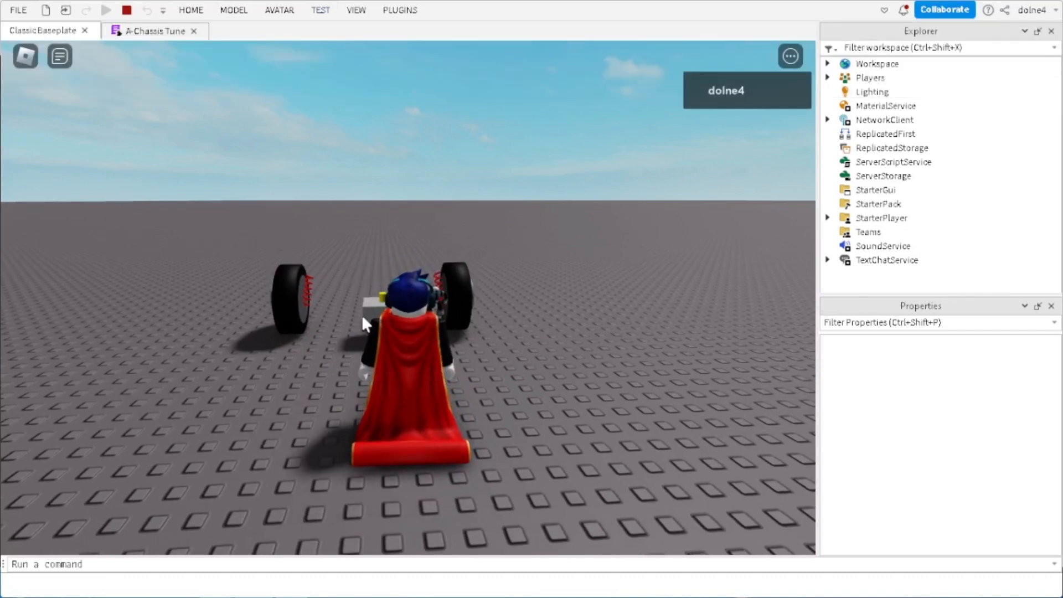
pyautogui.press('w')
pyautogui.press('a')
pyautogui.press('d')
pyautogui.press('w')
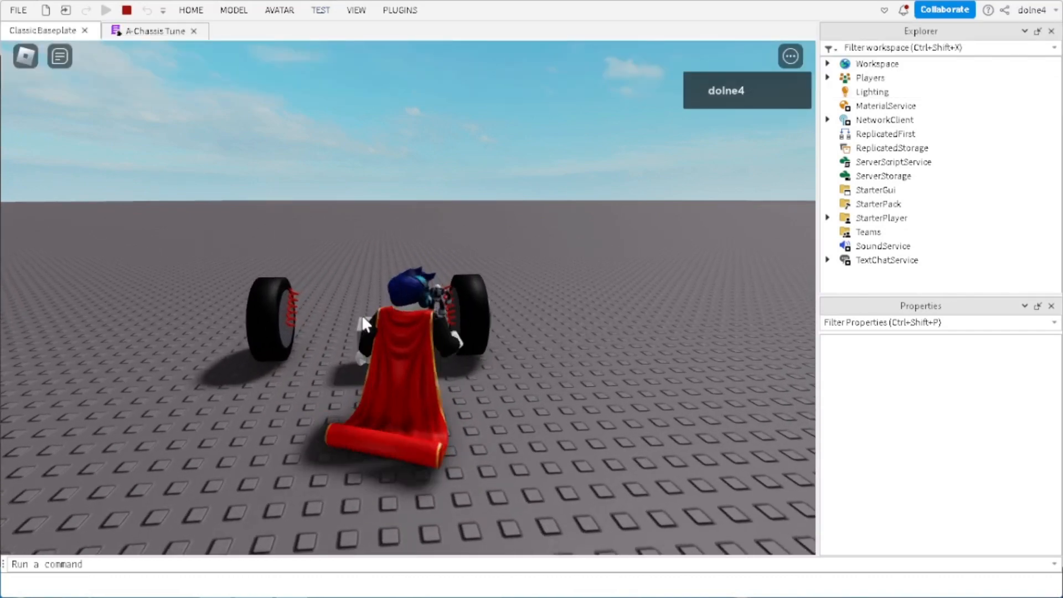
pyautogui.press('w')
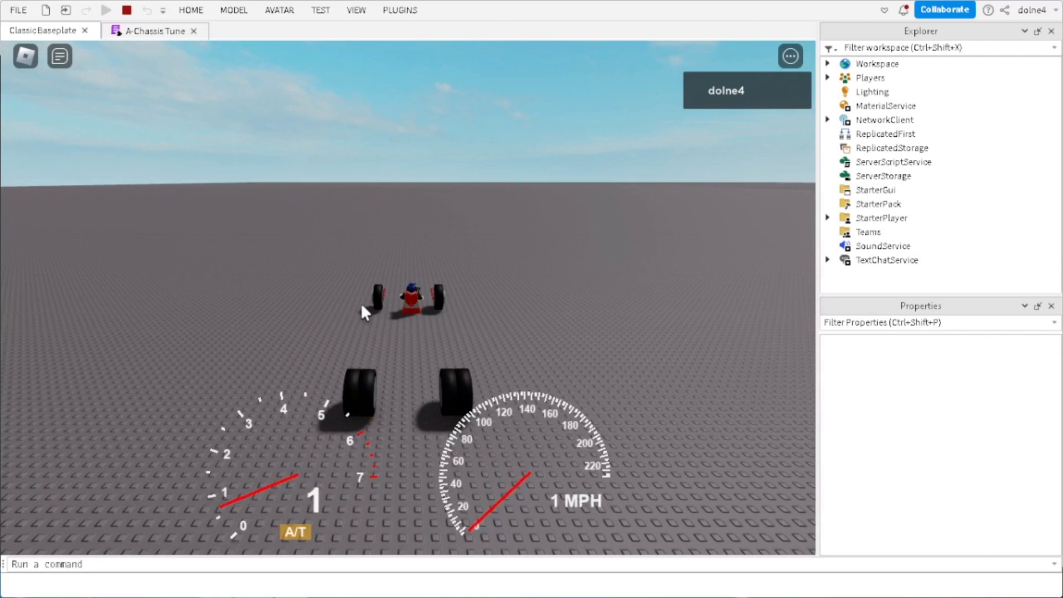
pyautogui.press('w')
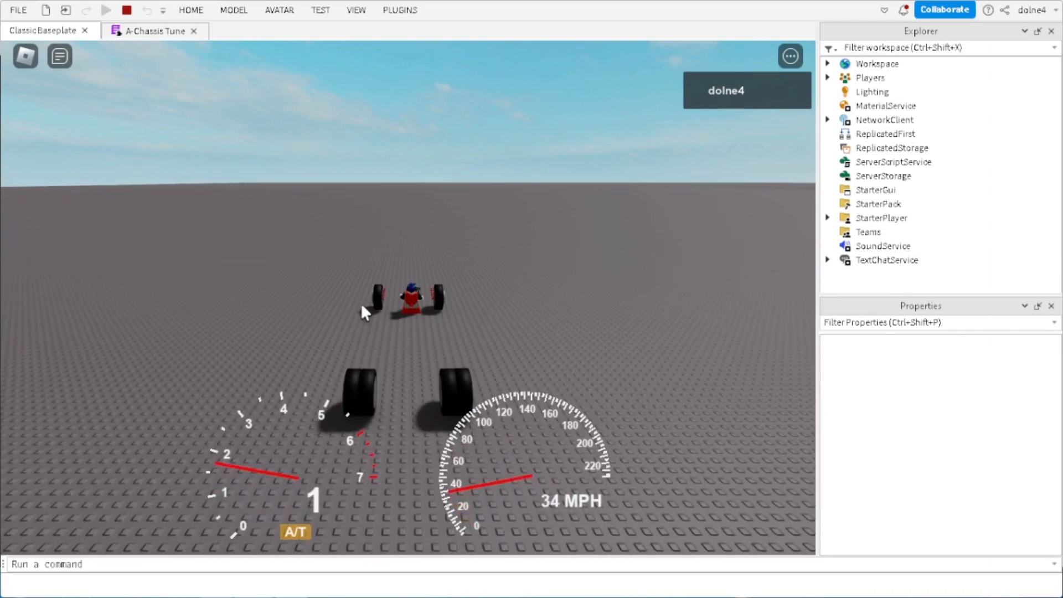
pyautogui.press('w')
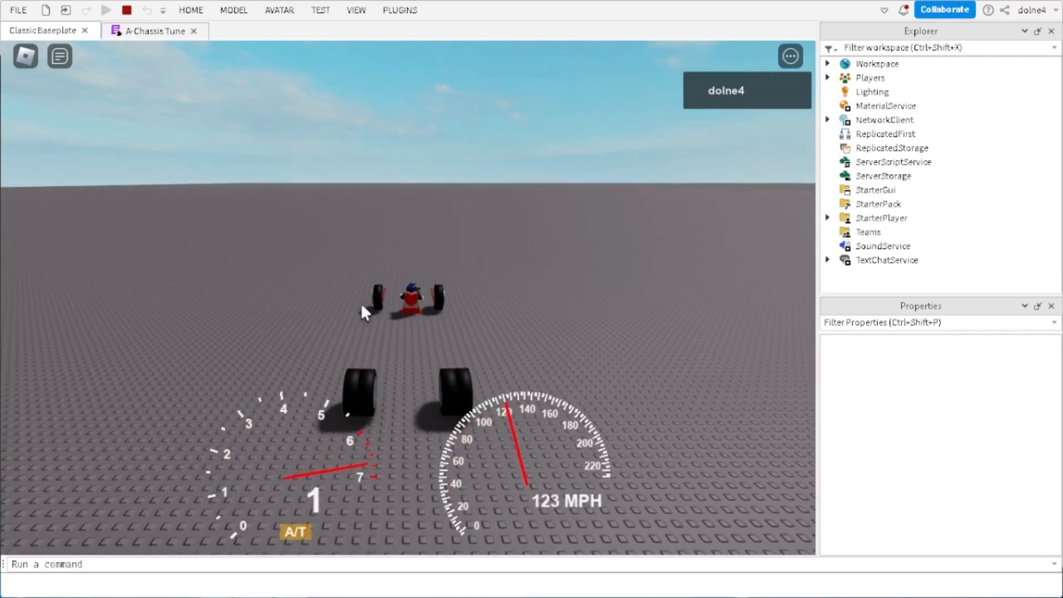
pyautogui.press('w')
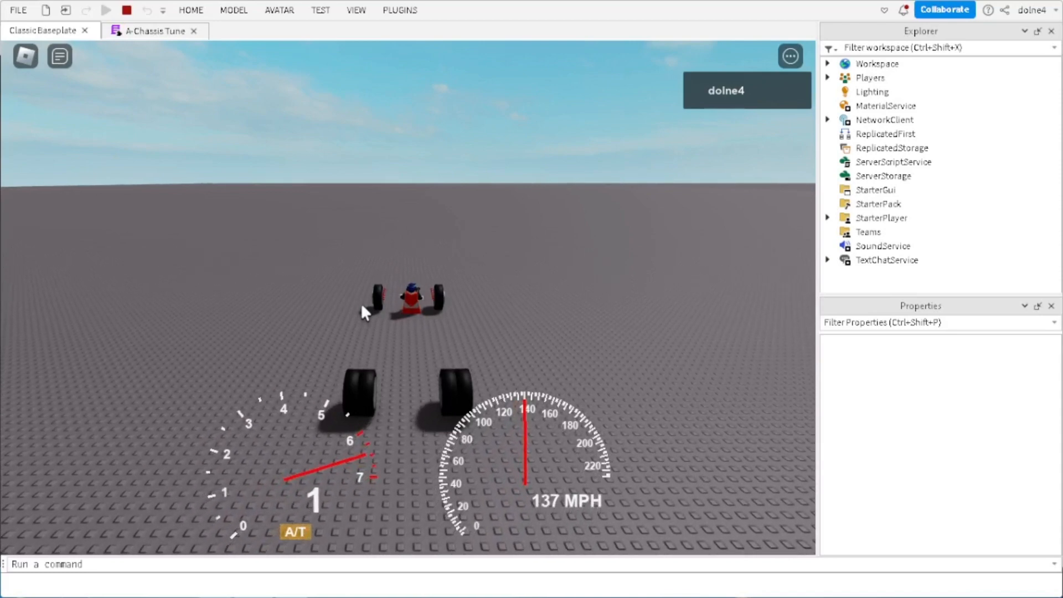
pyautogui.press('d')
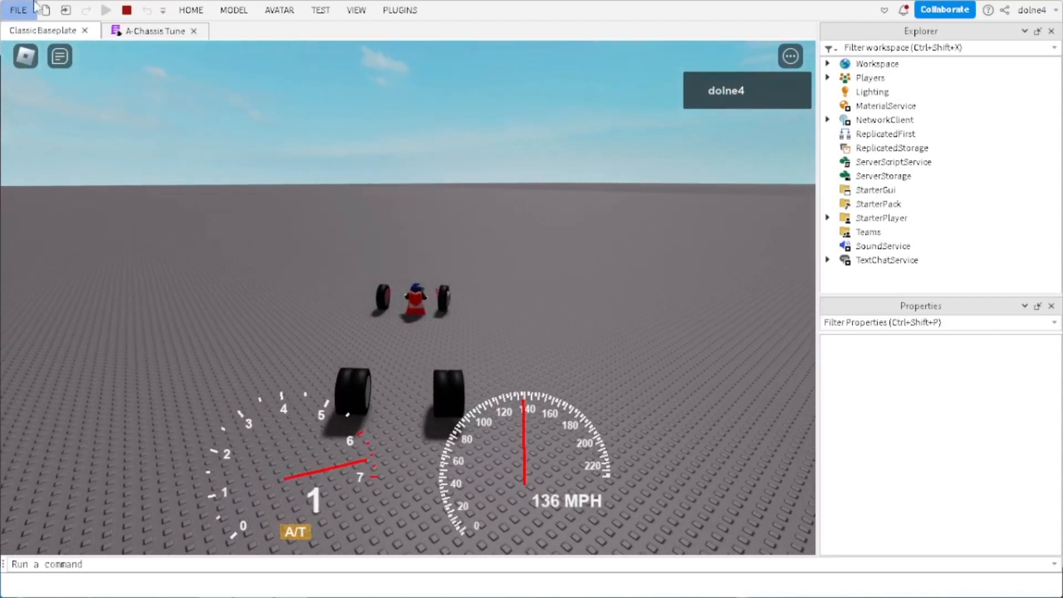
pyautogui.click(127, 11)
# Step: Reopen the A-Chassis Tune script and examine the Brakes section, including the front brake force line
pyautogui.click(157, 32)
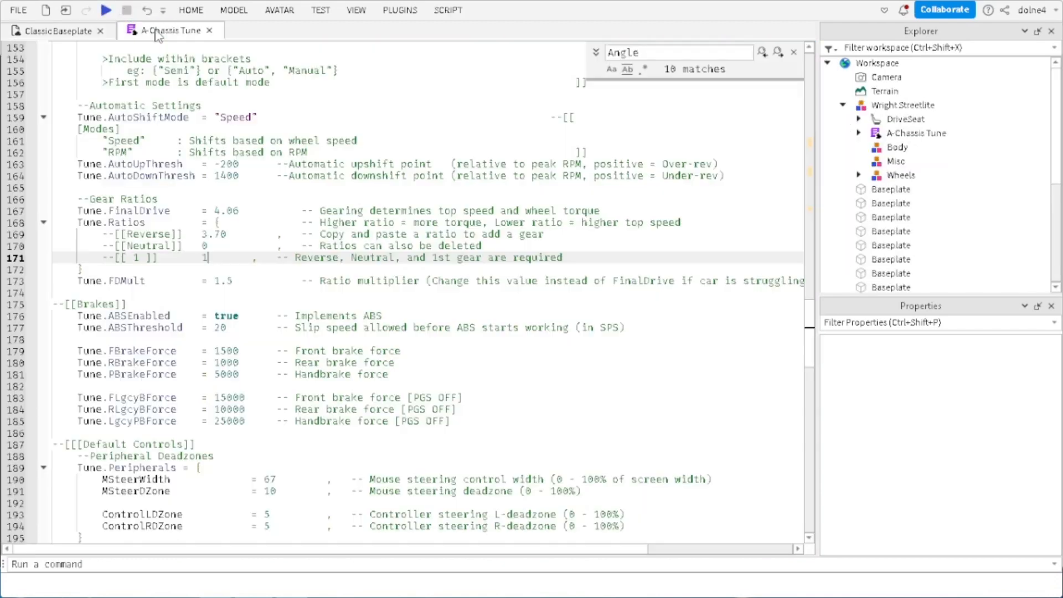
pyautogui.click(237, 339)
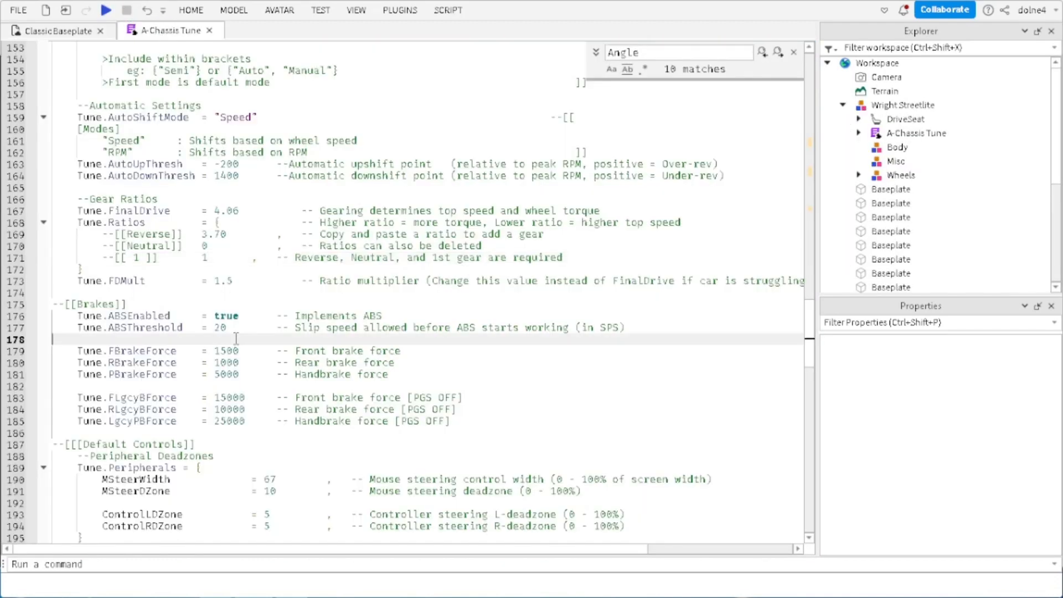
pyautogui.scroll(6, 237, 339)
pyautogui.scroll(-6, 236, 339)
pyautogui.click(108, 305)
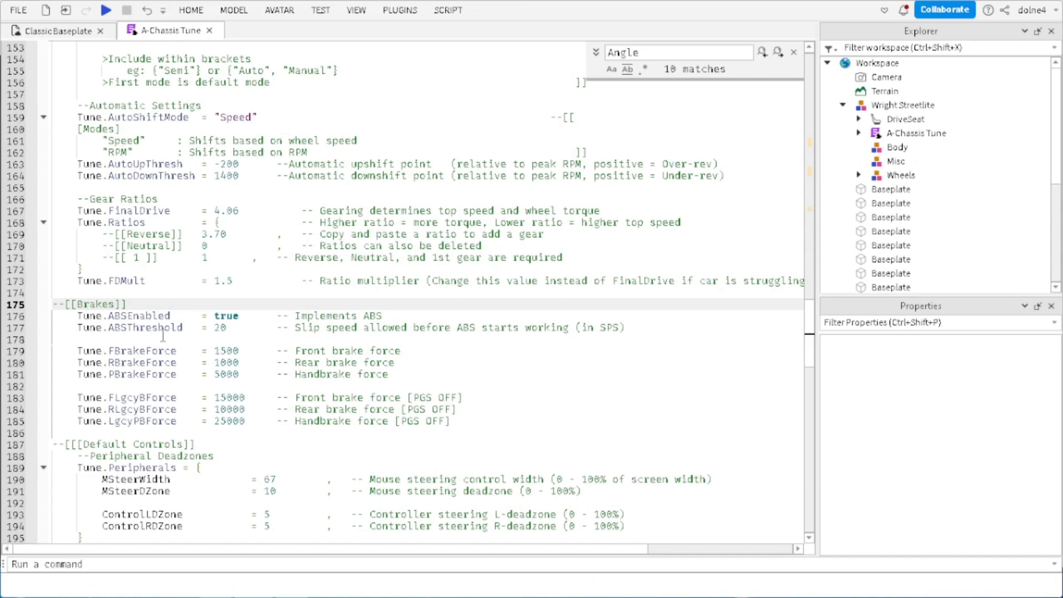
pyautogui.click(236, 347)
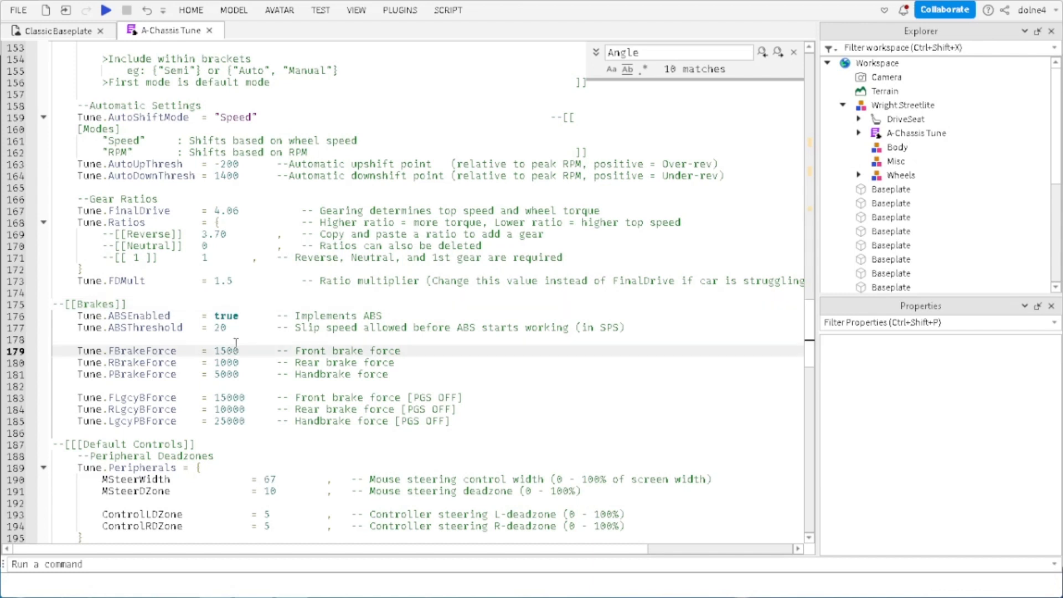
# Step: Playtest the chassis with the existing brake forces, accelerating forward, braking and reversing, and stop the simulation
pyautogui.click(64, 32)
pyautogui.click(314, 11)
pyautogui.click(10, 31)
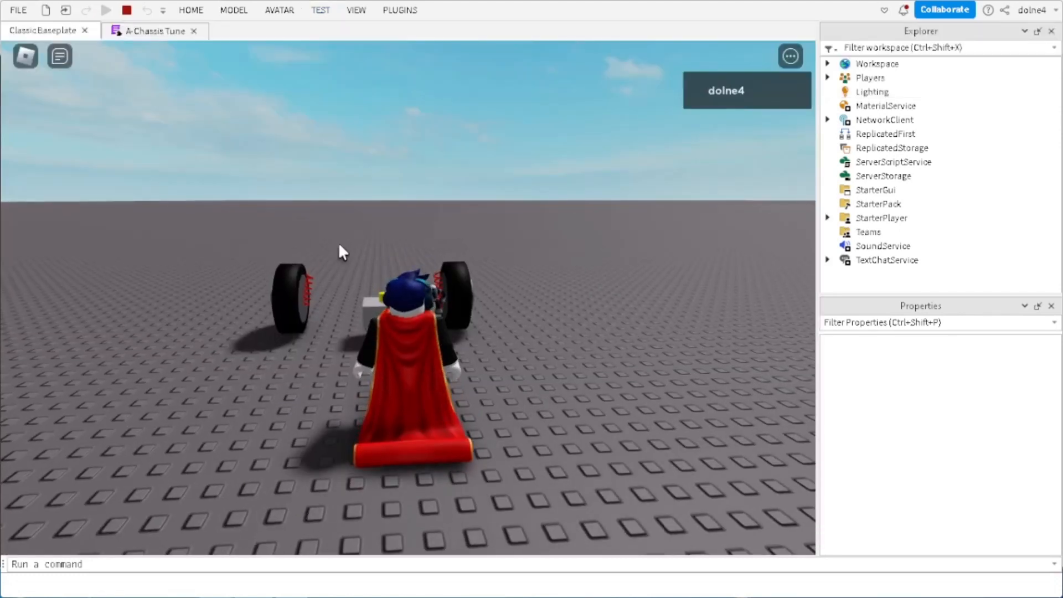
pyautogui.press('w')
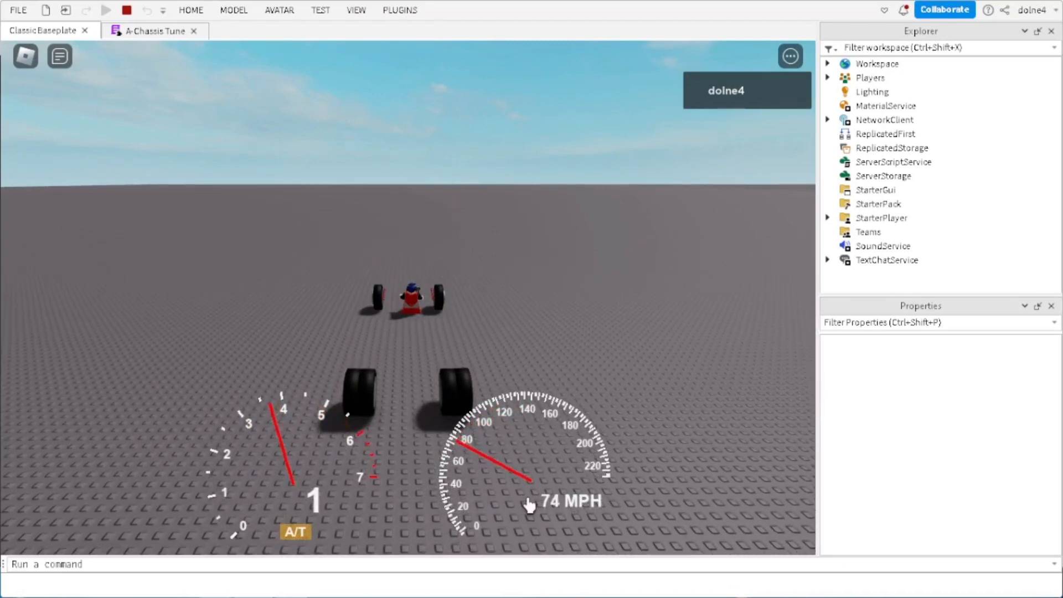
pyautogui.moveTo(394, 291); pyautogui.dragTo(429, 294, button='right')
pyautogui.press('w')
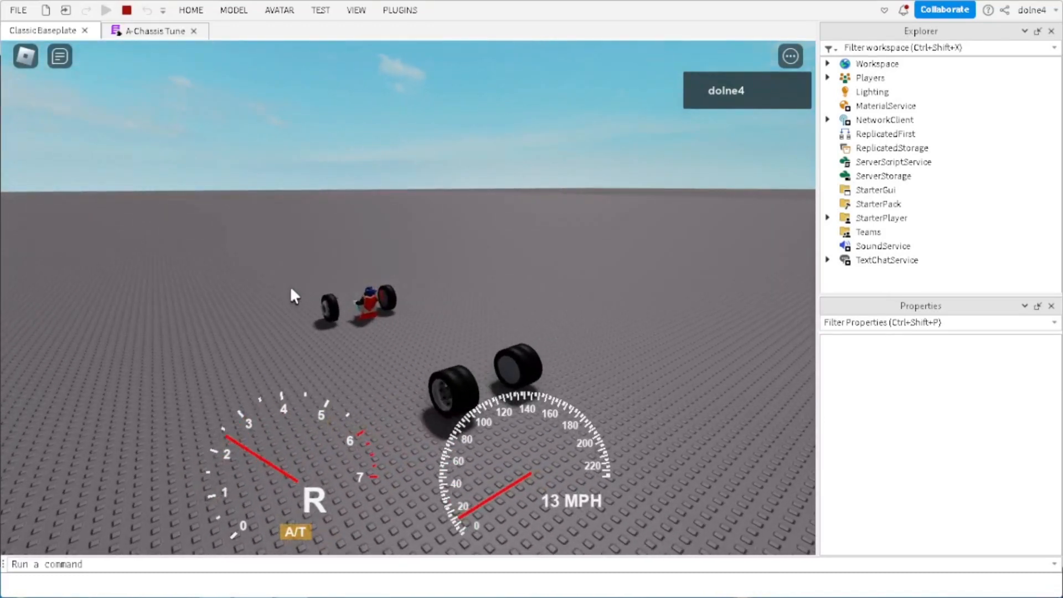
pyautogui.click(127, 11)
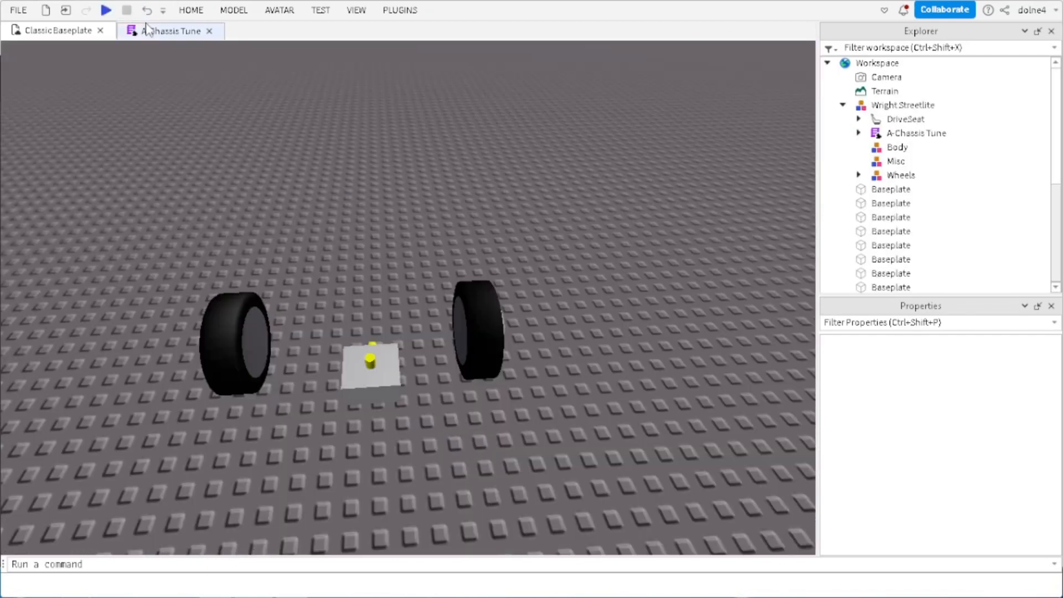
# Step: Set Tune.FBrakeForce and Tune.RBrakeForce to 10000 in the Tune script's Brakes section
pyautogui.click(152, 31)
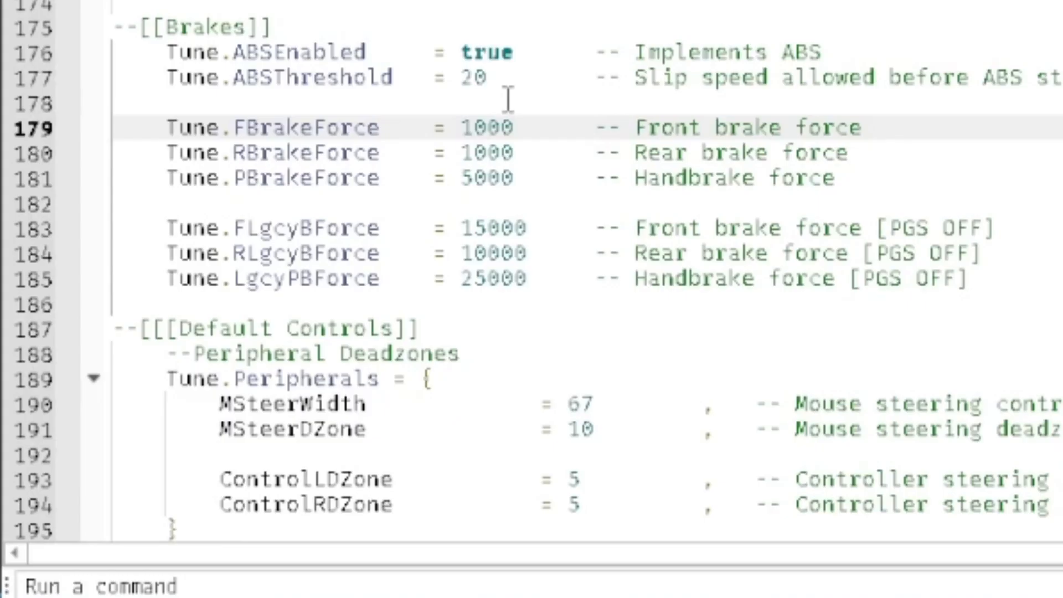
pyautogui.write('0')
pyautogui.click(491, 147)
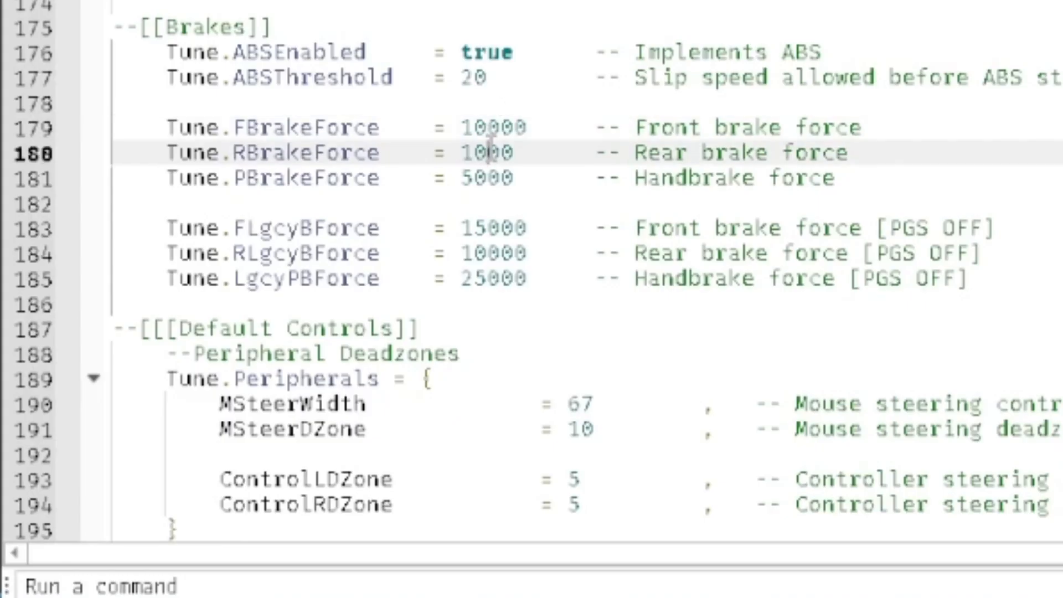
pyautogui.write('0')
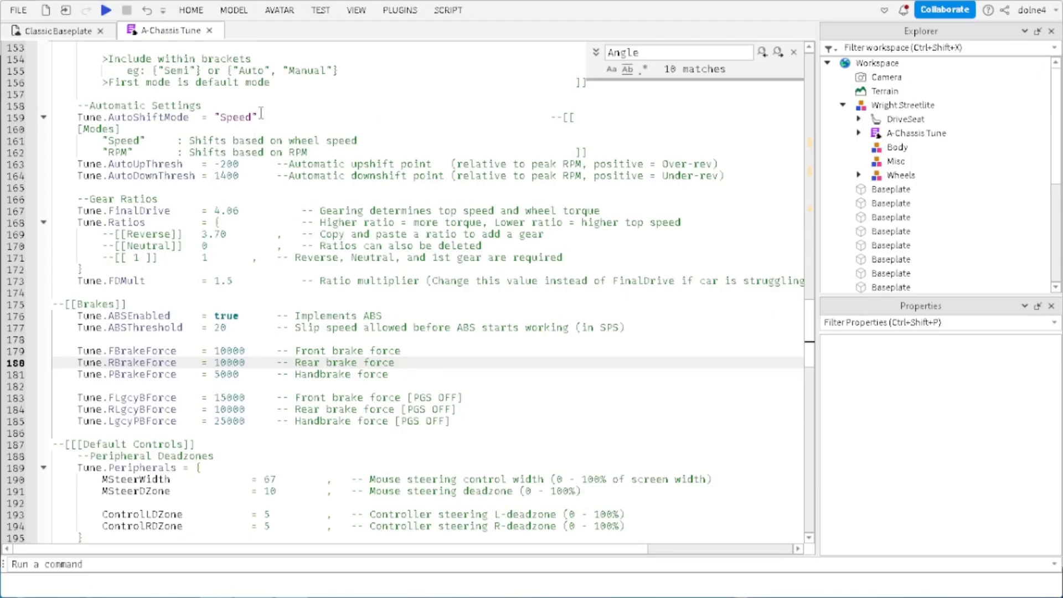
# Step: Playtest the chassis with both brake forces at 10000, accelerating forward and braking to a standstill, and stop the simulation
pyautogui.click(320, 10)
pyautogui.click(25, 42)
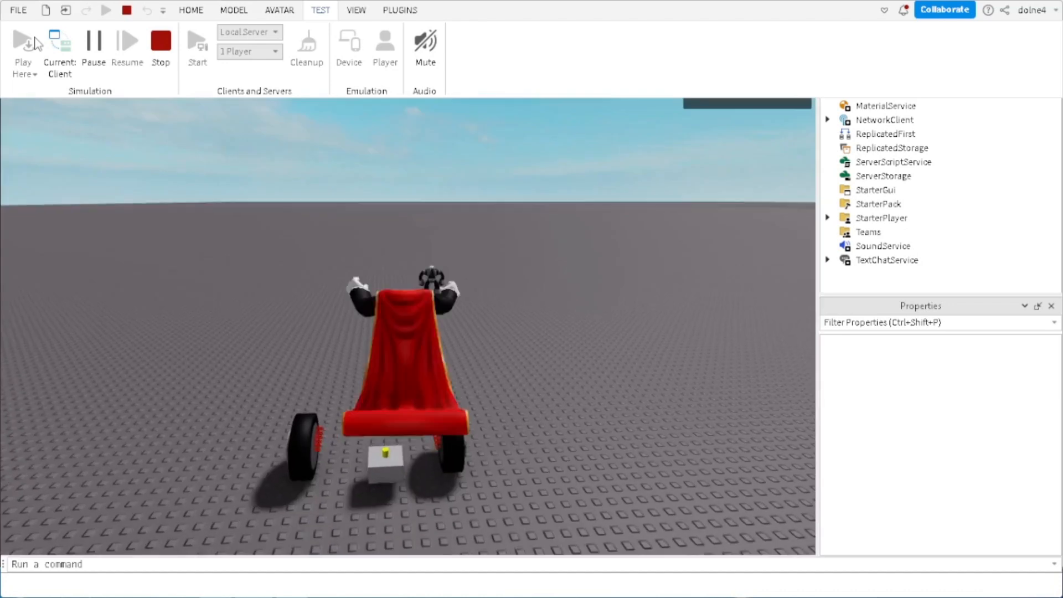
pyautogui.click(398, 236)
pyautogui.press('w')
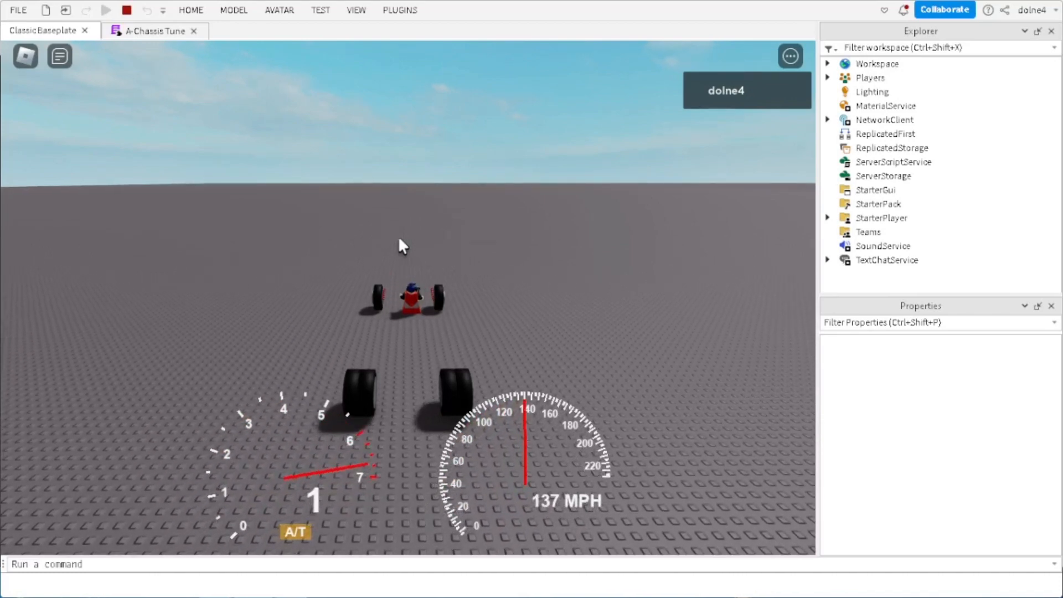
pyautogui.press('s')
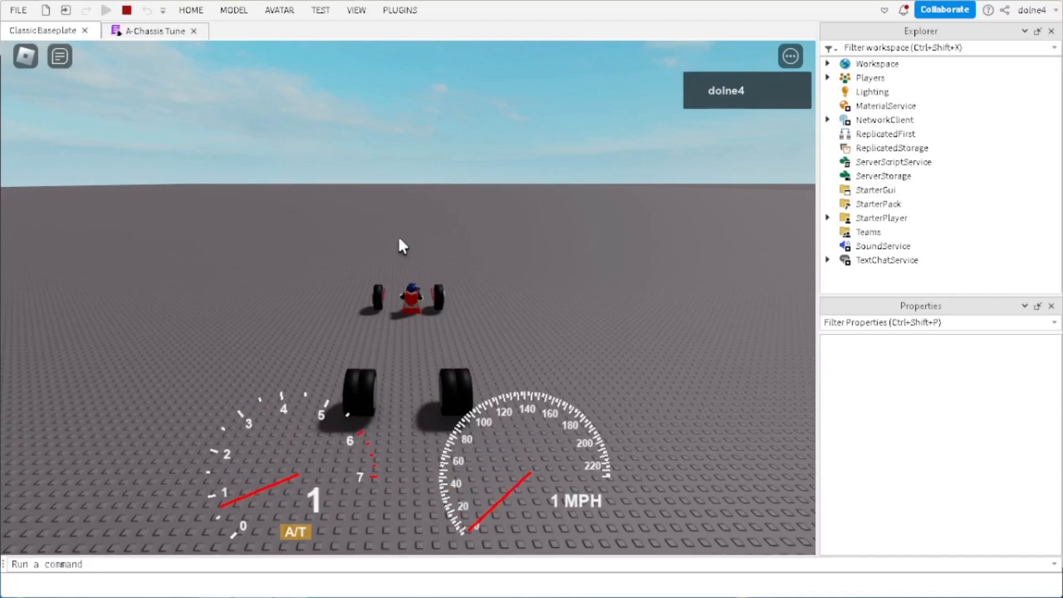
pyautogui.click(127, 11)
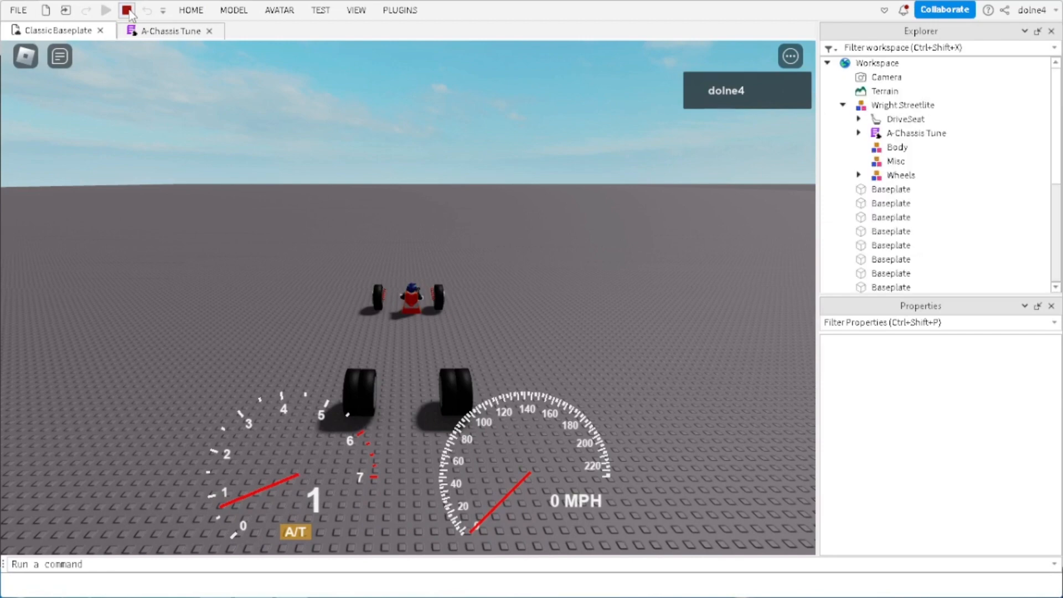
pyautogui.click(145, 32)
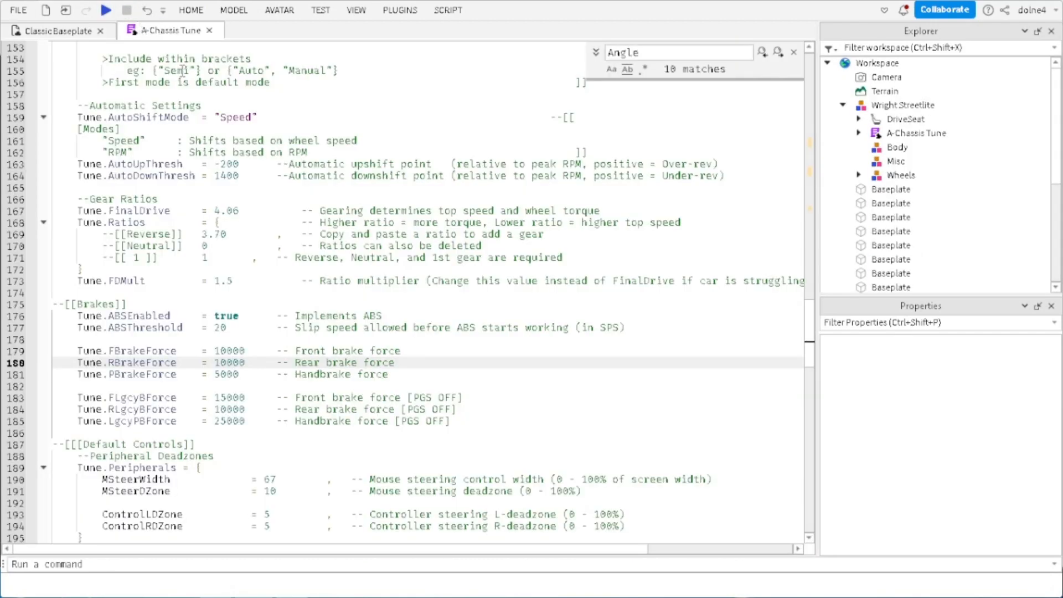
pyautogui.scroll(15, 220, 222)
pyautogui.scroll(5, 239, 361)
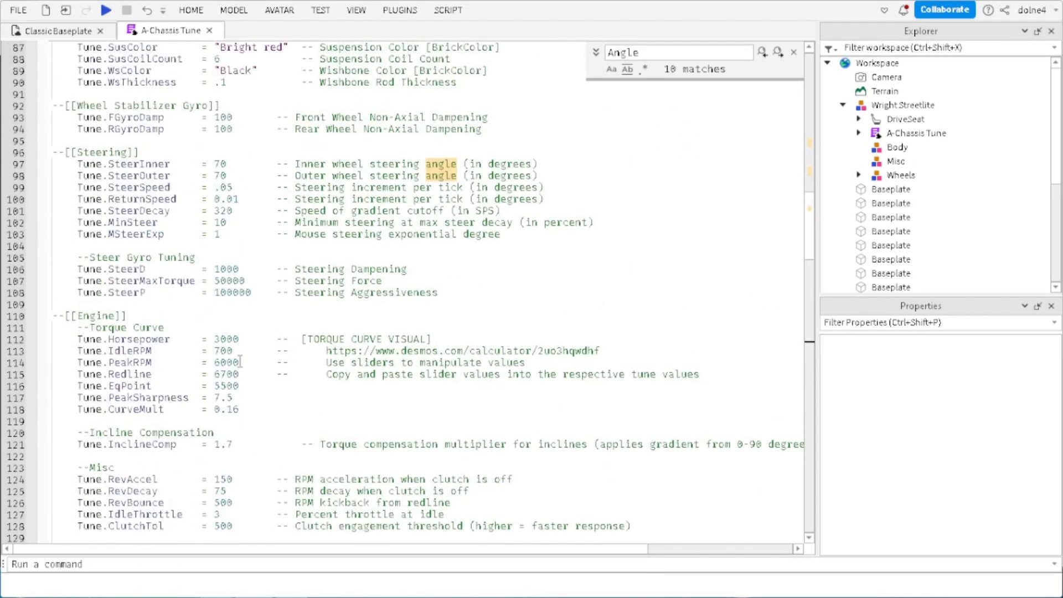
# Step: Return to the Classic Baseplate scene and insert a block part near the chassis wheels
pyautogui.click(50, 37)
pyautogui.moveTo(385, 244)
pyautogui.mouseDown(button='right')
pyautogui.moveTo(367, 250)
pyautogui.moveTo(381, 244)
pyautogui.mouseUp(button='right')
pyautogui.scroll(3, 369, 250)
pyautogui.press('s')
pyautogui.press('a')
pyautogui.press('s')
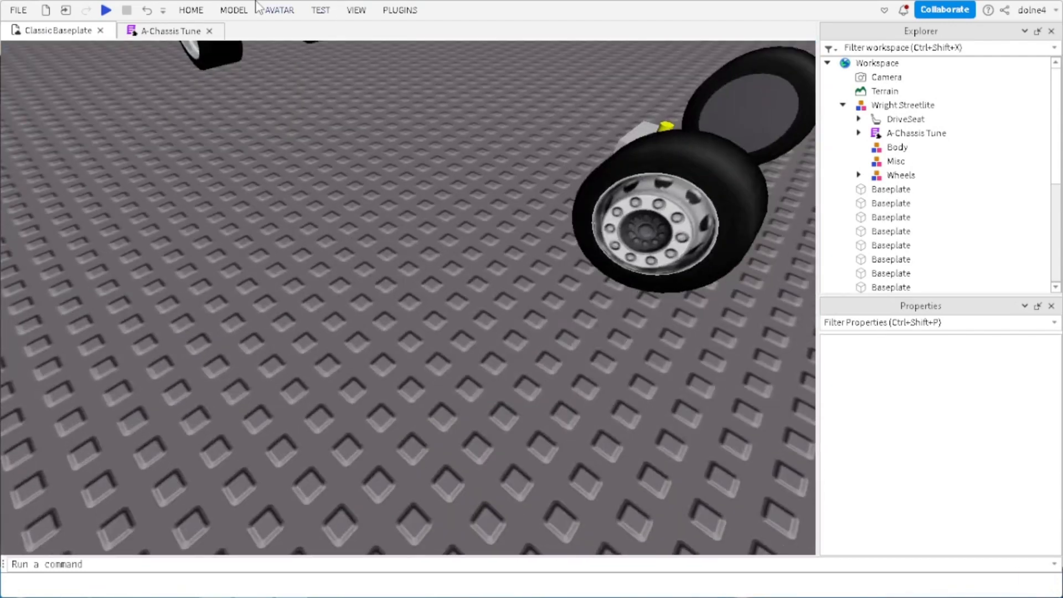
pyautogui.click(233, 10)
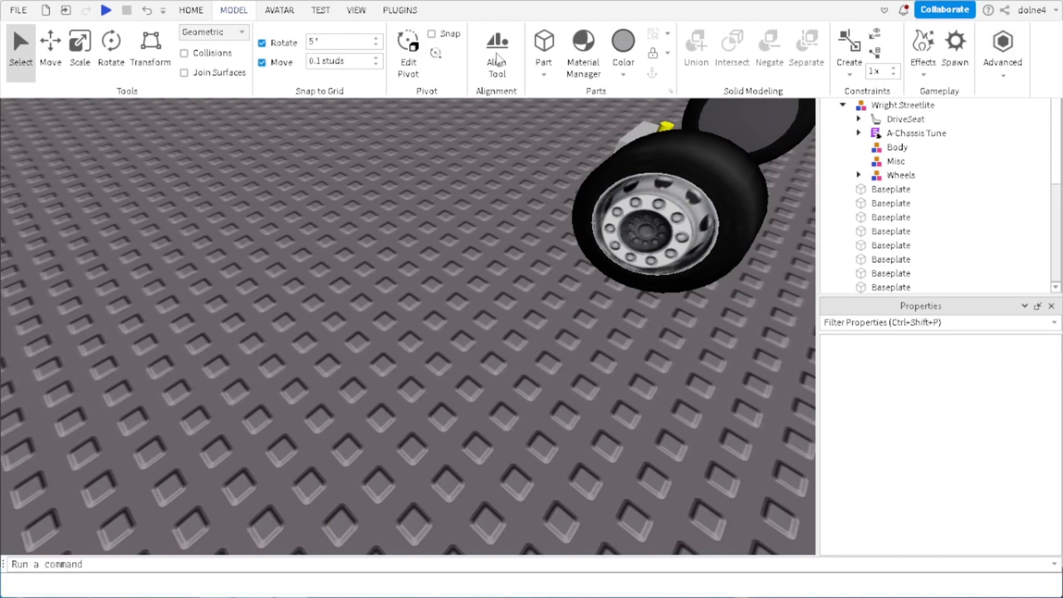
pyautogui.click(544, 45)
# Step: Place the new part inside the Body group of the Wright Streetlite model
pyautogui.press('a')
pyautogui.moveTo(292, 261); pyautogui.dragTo(270, 260, button='right')
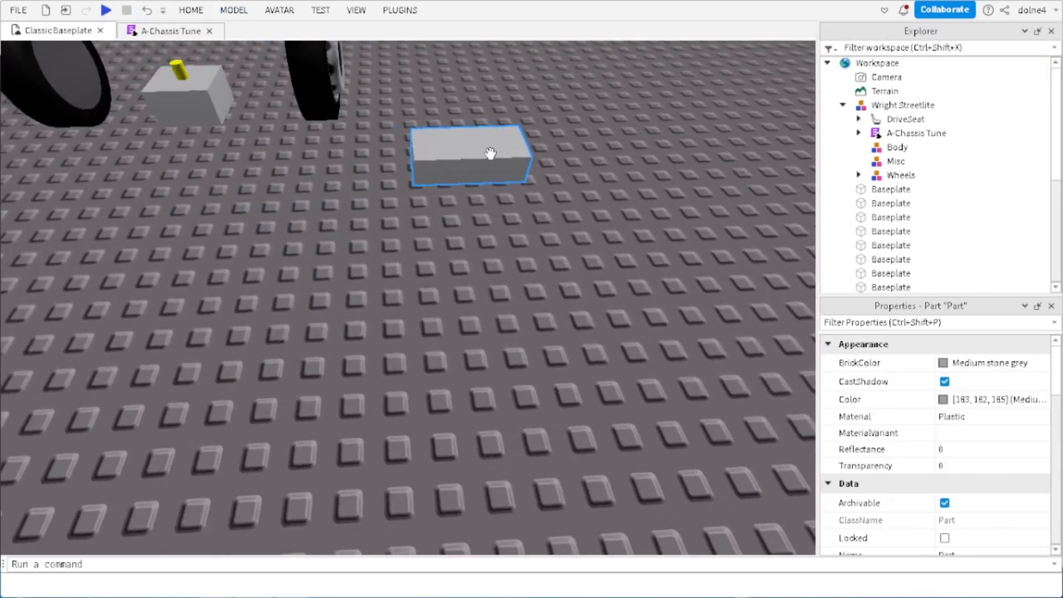
pyautogui.click(472, 258)
pyautogui.click(470, 170)
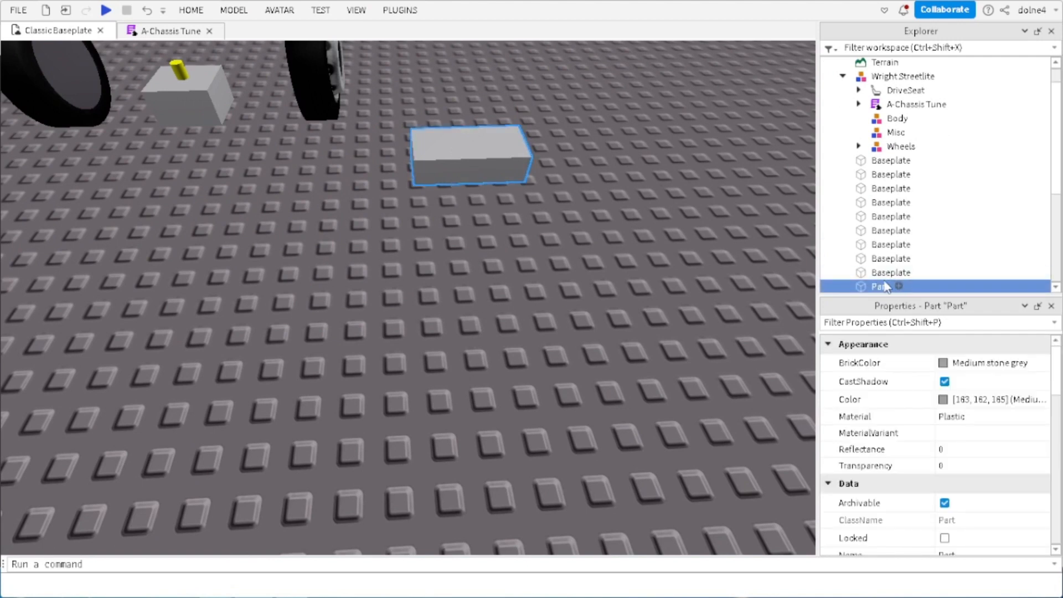
pyautogui.moveTo(865, 295)
pyautogui.mouseDown()
pyautogui.moveTo(870, 183)
pyautogui.moveTo(887, 121)
pyautogui.mouseUp()
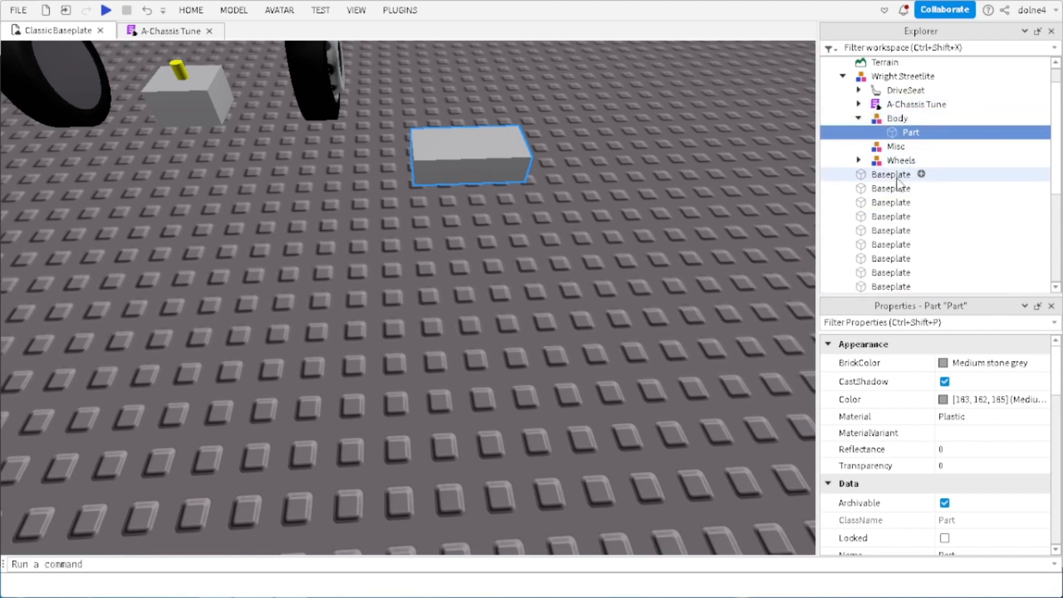
# Step: Select the Body part on its own and scale its width down to a thin strip
pyautogui.click(530, 168)
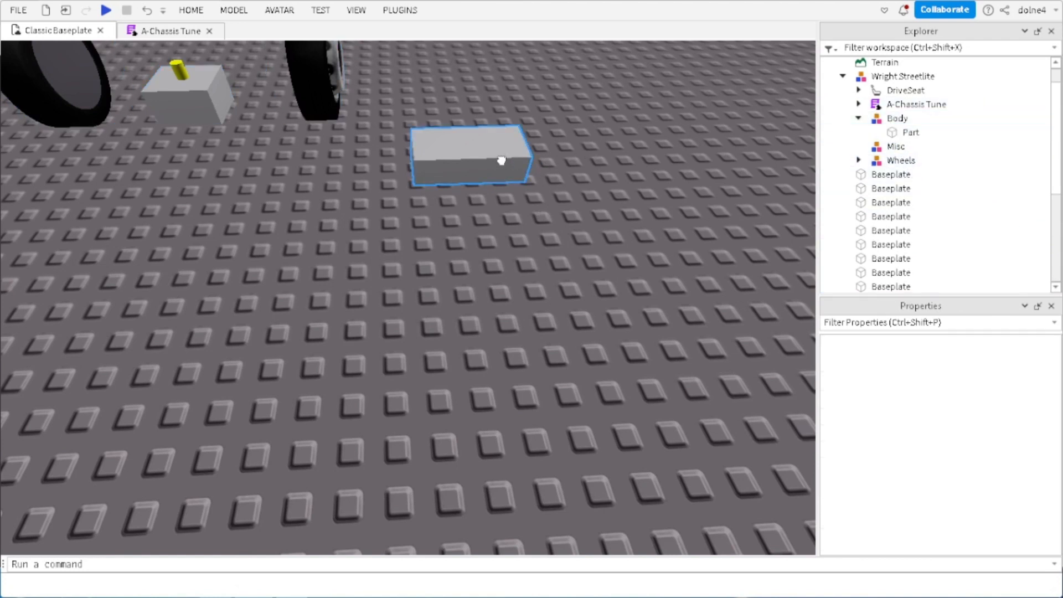
pyautogui.keyDown('alt'); pyautogui.click(501, 160); pyautogui.keyUp('alt')
pyautogui.hotkey('ctrl', '3')
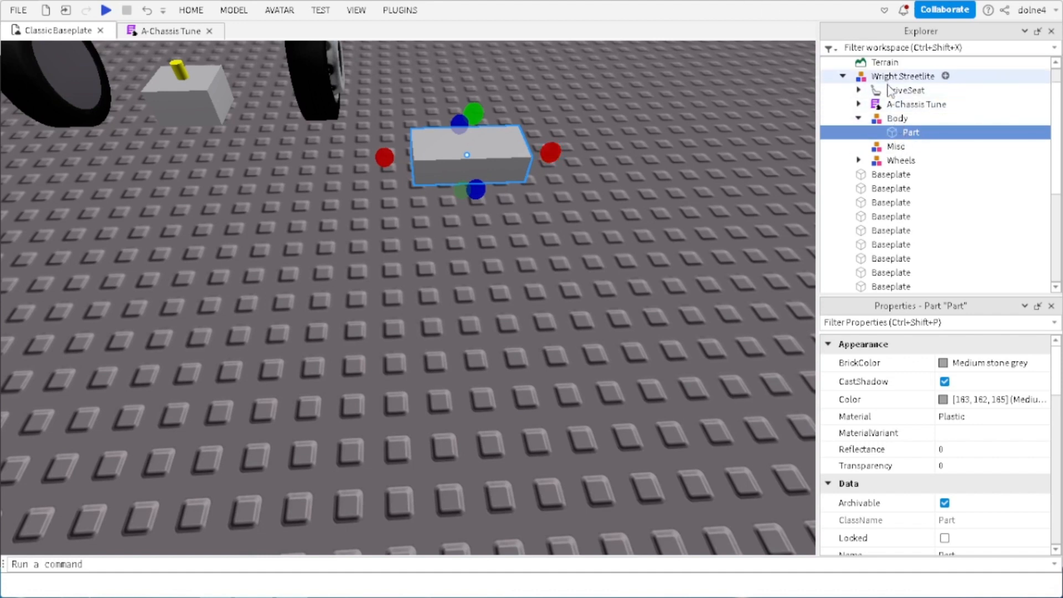
pyautogui.moveTo(555, 146); pyautogui.dragTo(460, 141)
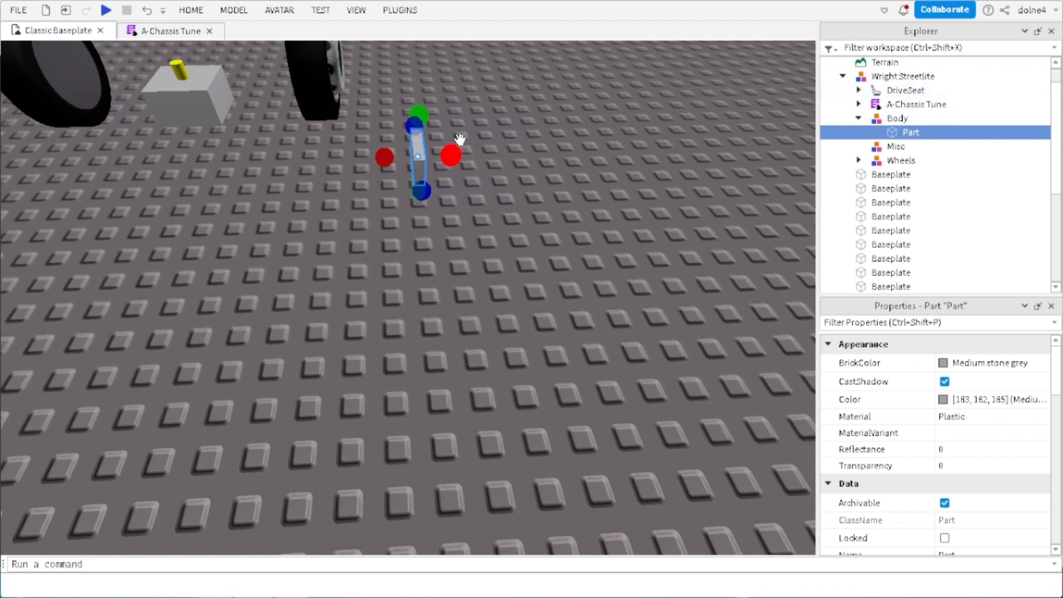
# Step: Move the thin part sideways so it lines up beside the chassis's front wheel
pyautogui.press('f')
pyautogui.scroll(-5, 460, 139)
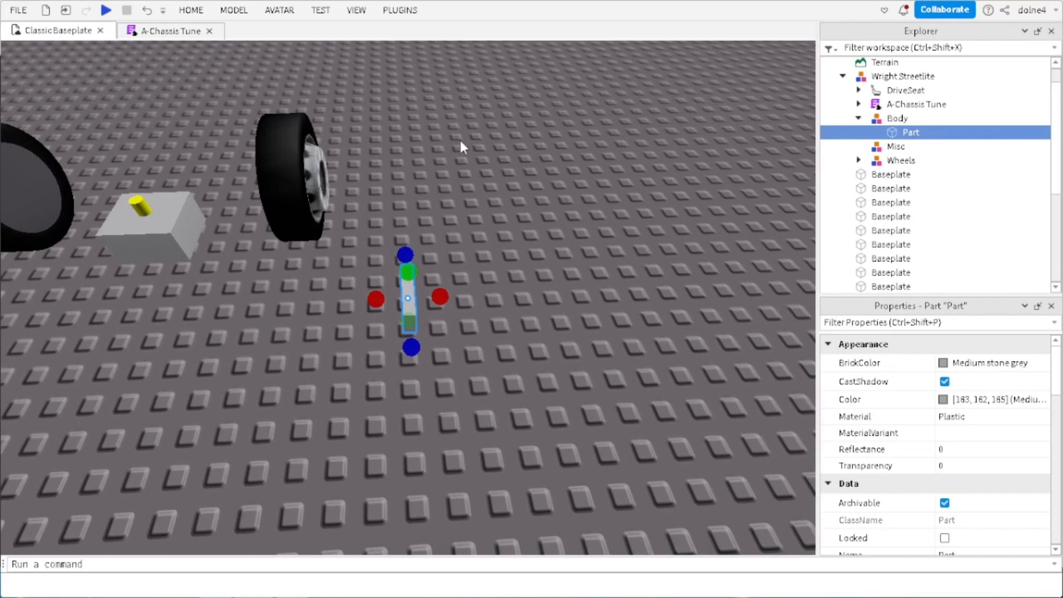
pyautogui.hotkey('ctrl', '2')
pyautogui.press('f')
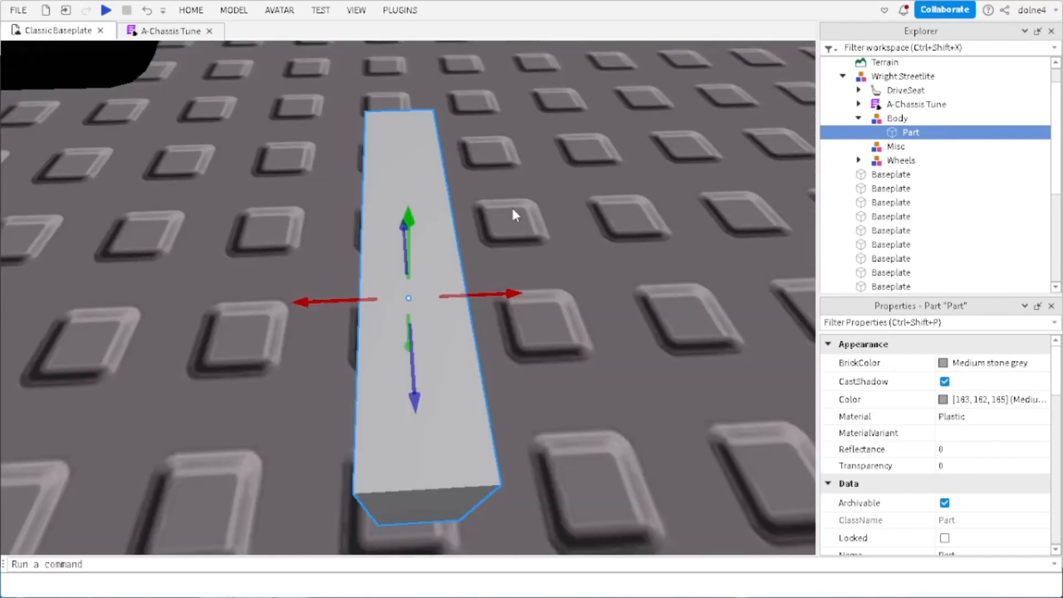
pyautogui.scroll(-5, 514, 210)
pyautogui.moveTo(512, 209); pyautogui.dragTo(520, 220, button='right')
pyautogui.moveTo(467, 386); pyautogui.dragTo(485, 299)
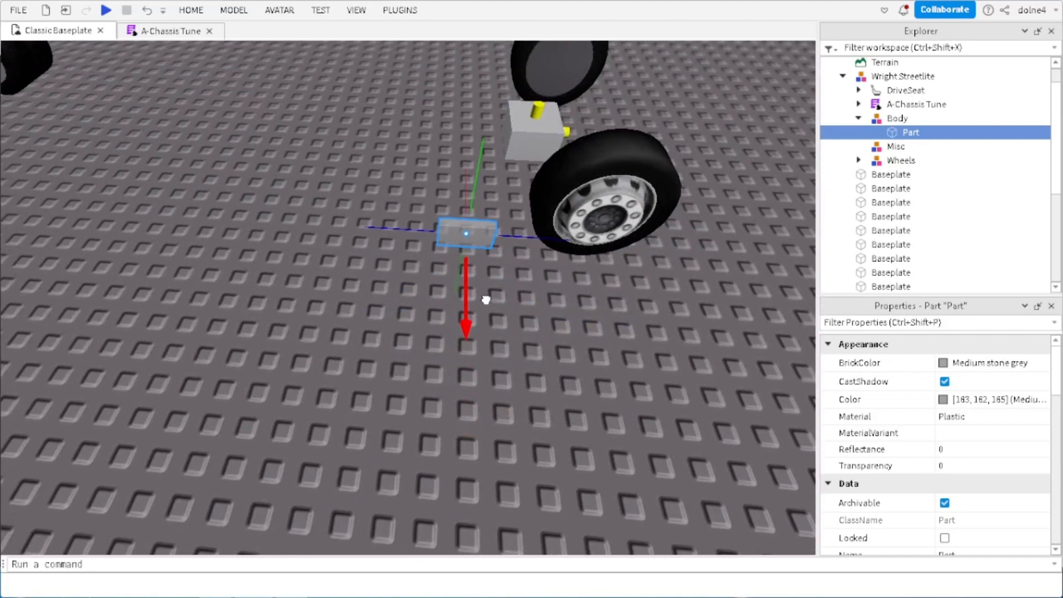
# Step: Lengthen the thin part along the side of the chassis so it spans from the front wheel to the rear wheel
pyautogui.press('f')
pyautogui.moveTo(338, 223); pyautogui.dragTo(340, 226, button='right')
pyautogui.scroll(-5, 340, 226)
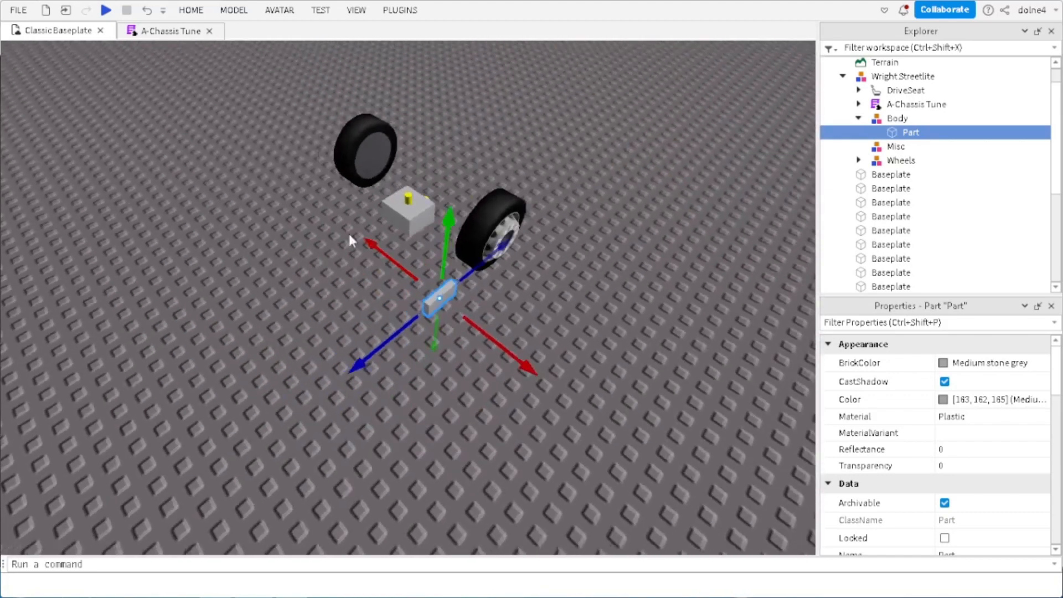
pyautogui.press('s')
pyautogui.press('a')
pyautogui.hotkey('ctrl', '3')
pyautogui.moveTo(497, 321); pyautogui.dragTo(196, 513)
# Step: Scale the long strip upward into a tall side wall for the vehicle body
pyautogui.scroll(-1, 293, 457)
pyautogui.moveTo(268, 382); pyautogui.dragTo(264, 376, button='right')
pyautogui.press('q')
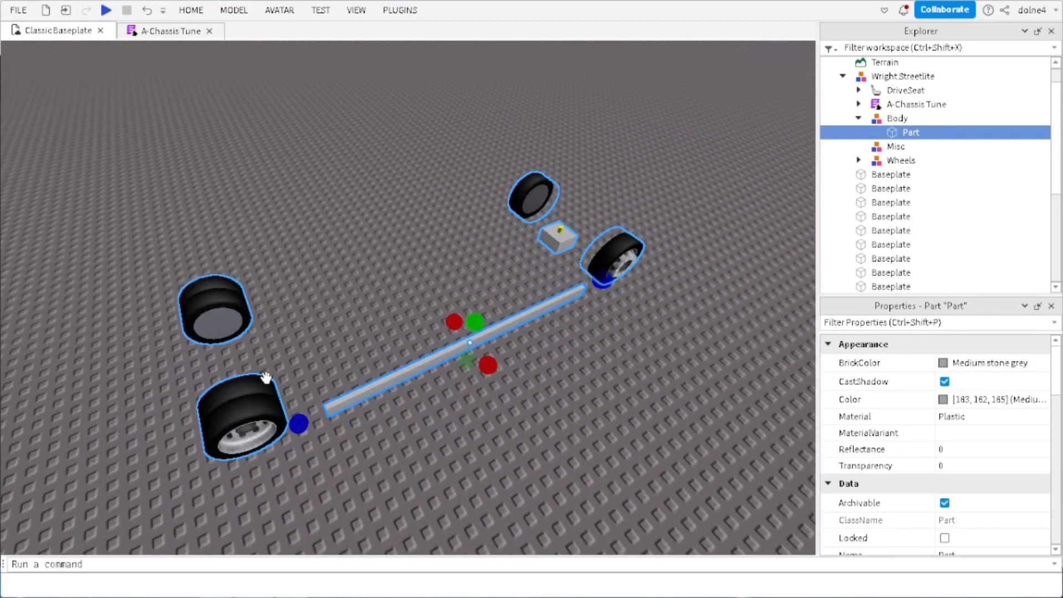
pyautogui.press('a')
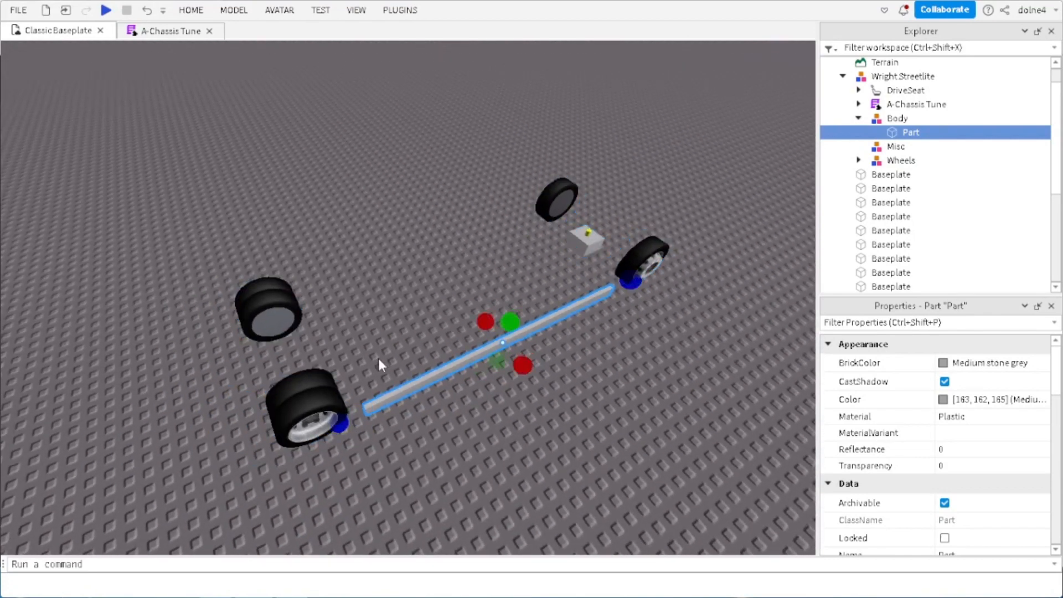
pyautogui.press('q')
pyautogui.moveTo(510, 247); pyautogui.dragTo(542, 127)
pyautogui.moveTo(308, 295); pyautogui.dragTo(305, 289, button='right')
pyautogui.press('q')
pyautogui.moveTo(494, 131); pyautogui.dragTo(504, 57)
pyautogui.press('e')
pyautogui.press('a')
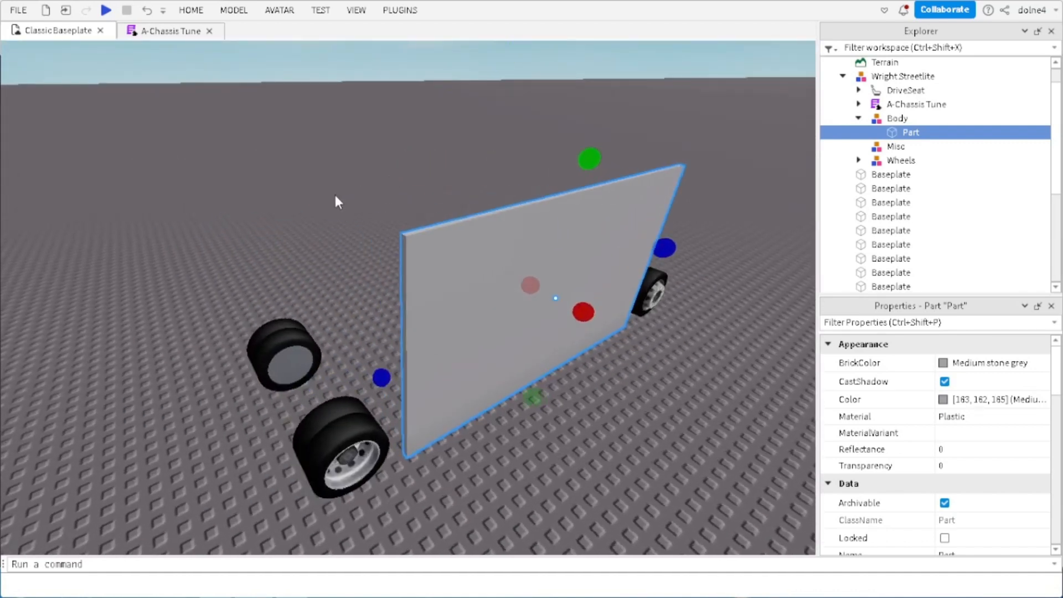
# Step: Duplicate the side wall and move the copy to the opposite side of the chassis
pyautogui.moveTo(334, 197); pyautogui.dragTo(307, 217, button='right')
pyautogui.hotkey('ctrl', '2')
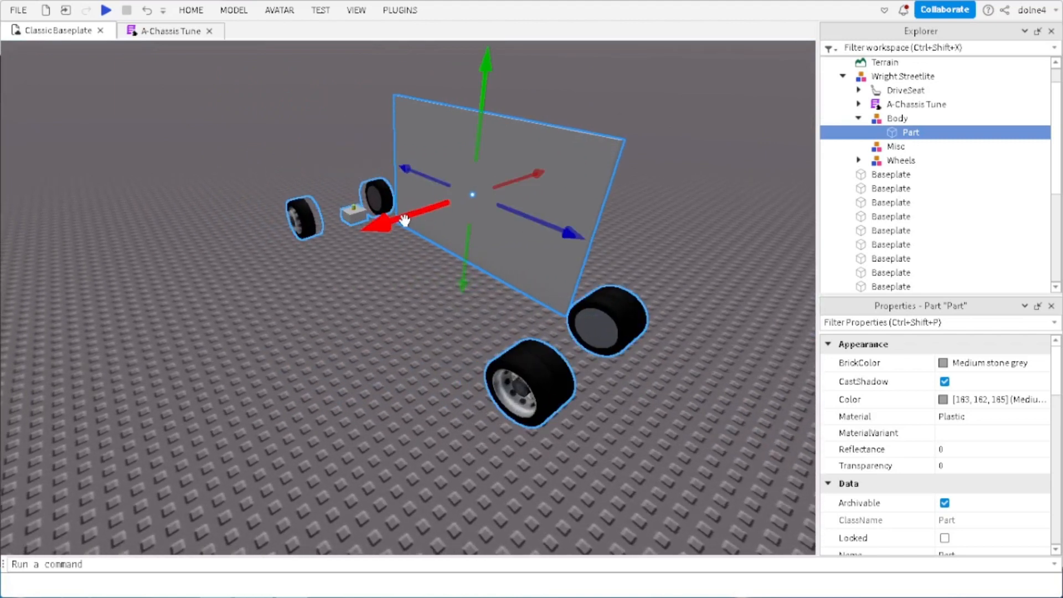
pyautogui.moveTo(403, 221); pyautogui.dragTo(293, 243)
pyautogui.hotkey('ctrl', 'd')
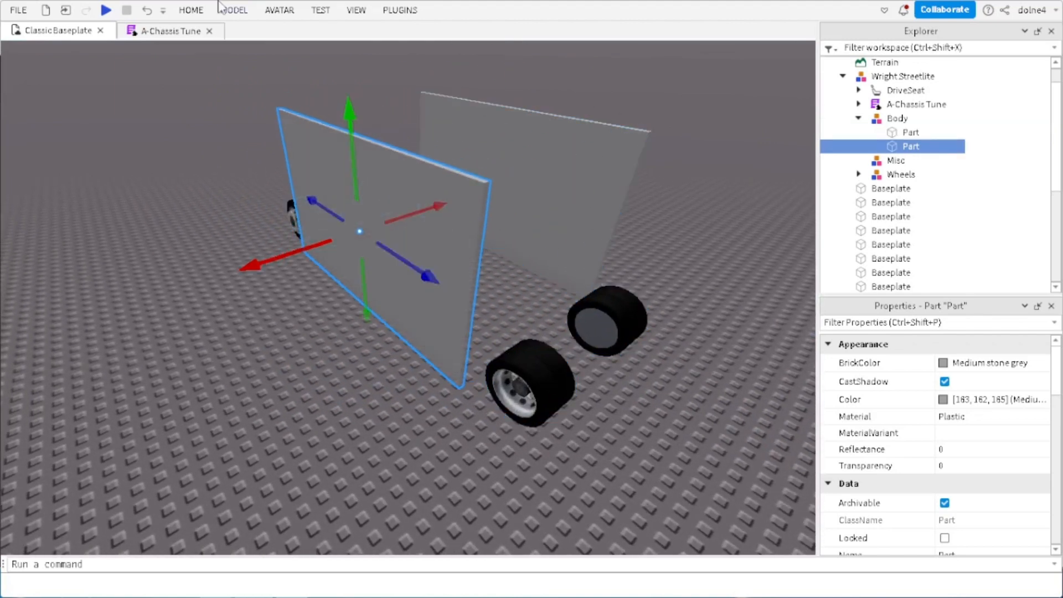
# Step: Select both side walls in the Body group, anchor them, and check the anchor state on one wall
pyautogui.keyDown('ctrl'); pyautogui.click(912, 131); pyautogui.keyUp('ctrl')
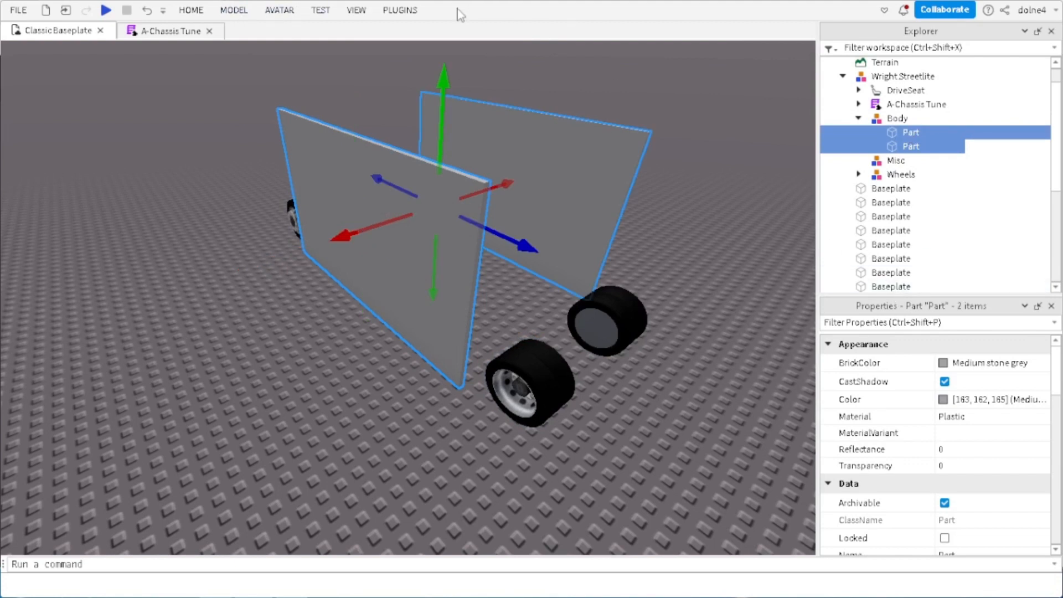
pyautogui.click(361, 10)
pyautogui.click(218, 12)
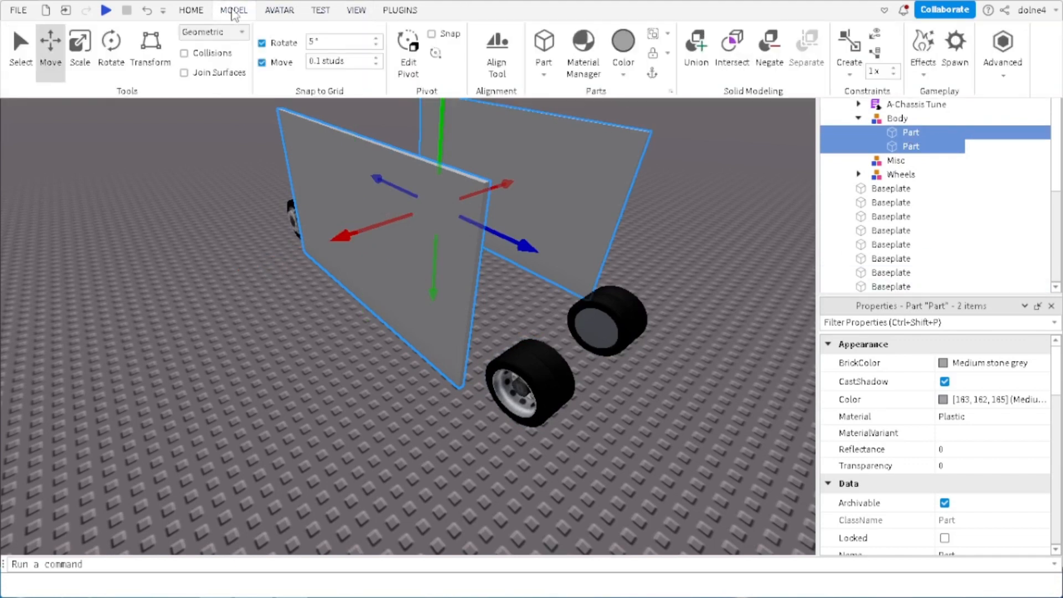
pyautogui.click(231, 9)
pyautogui.click(236, 6)
pyautogui.rightClick(463, 418)
pyautogui.click(294, 446)
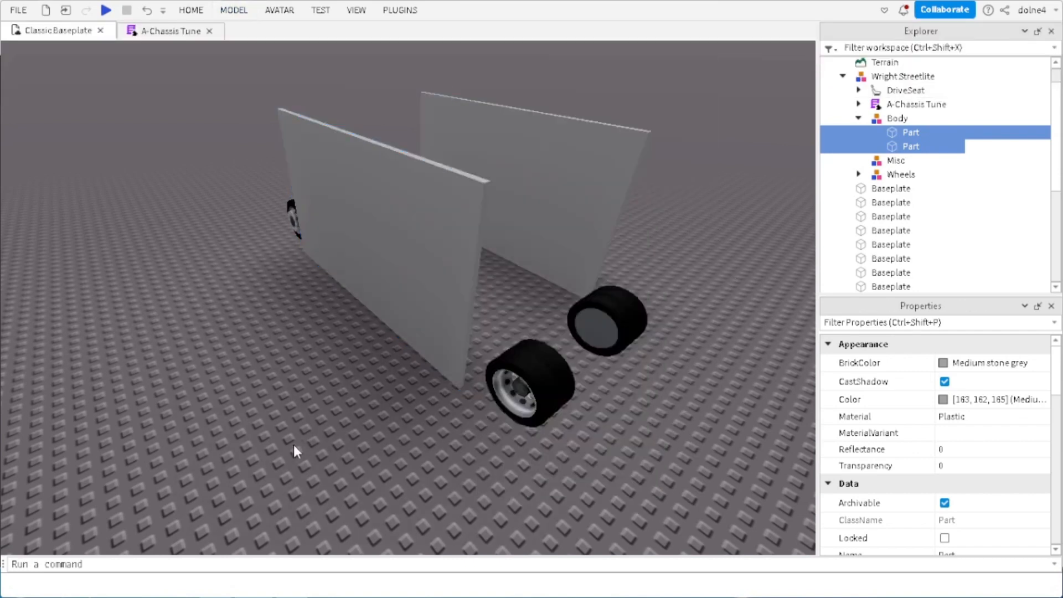
pyautogui.press('d')
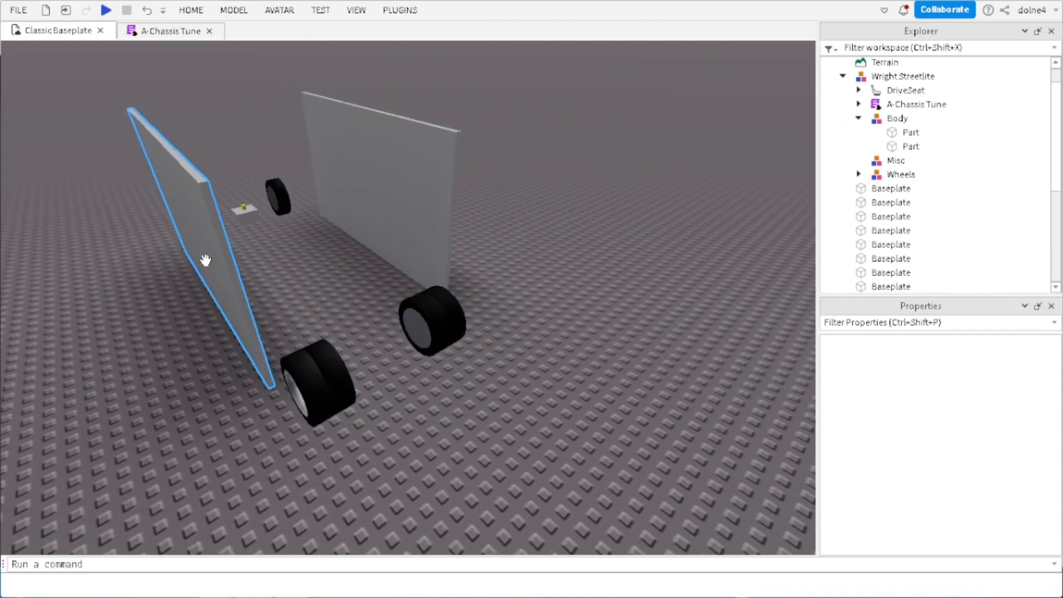
pyautogui.click(221, 276)
pyautogui.click(238, 11)
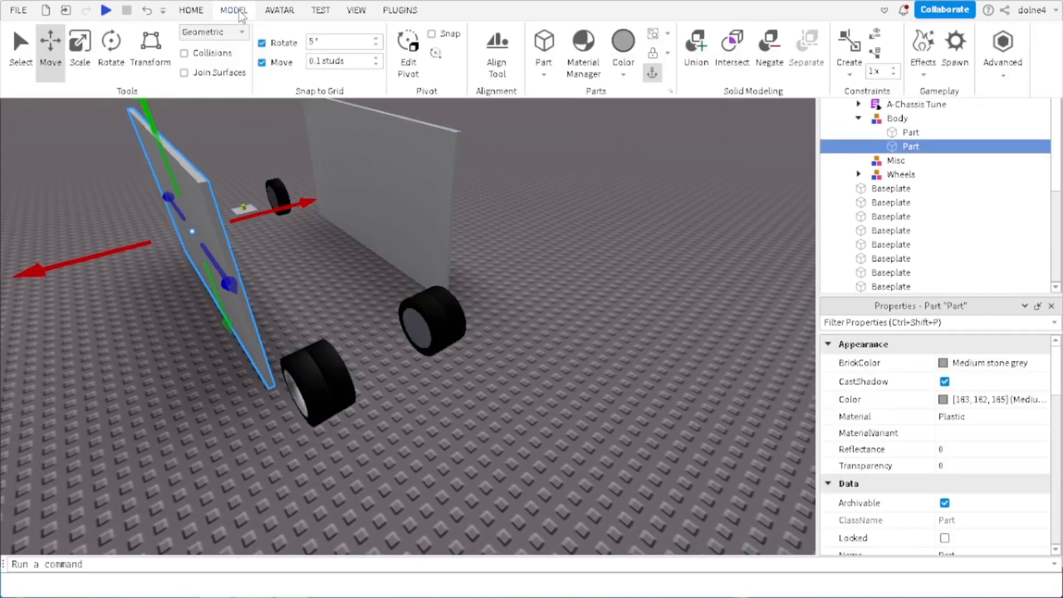
# Step: Place a copy of the side wall, rotated 90 degrees, across the chassis behind the rear wheels
pyautogui.moveTo(390, 178); pyautogui.dragTo(327, 171, button='right')
pyautogui.moveTo(484, 223); pyautogui.dragTo(470, 220)
pyautogui.press('d')
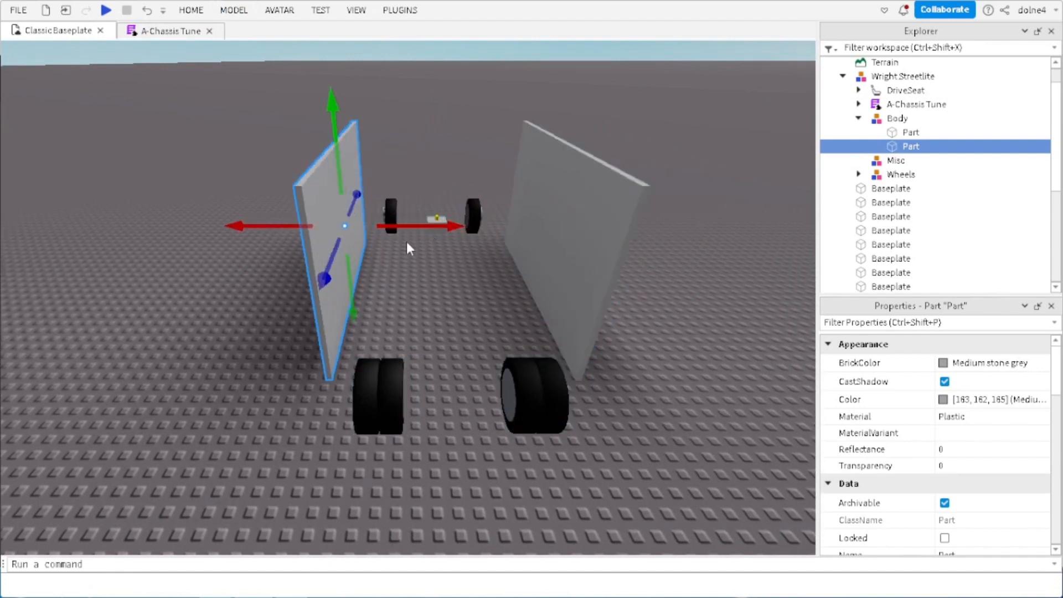
pyautogui.hotkey('ctrl', 'd')
pyautogui.hotkey('ctrl', 'r')
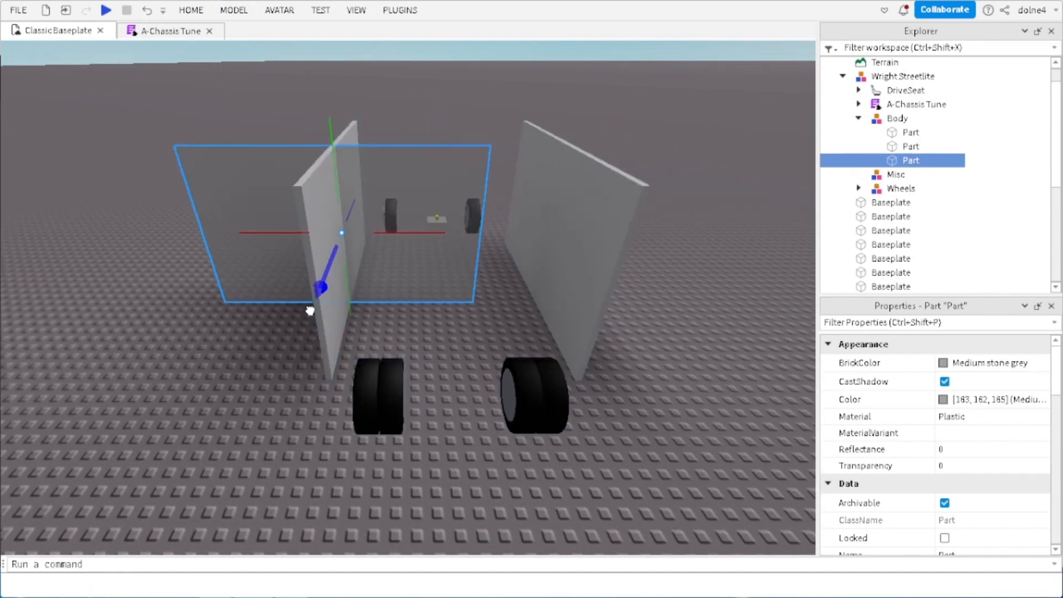
pyautogui.moveTo(310, 311); pyautogui.dragTo(221, 486)
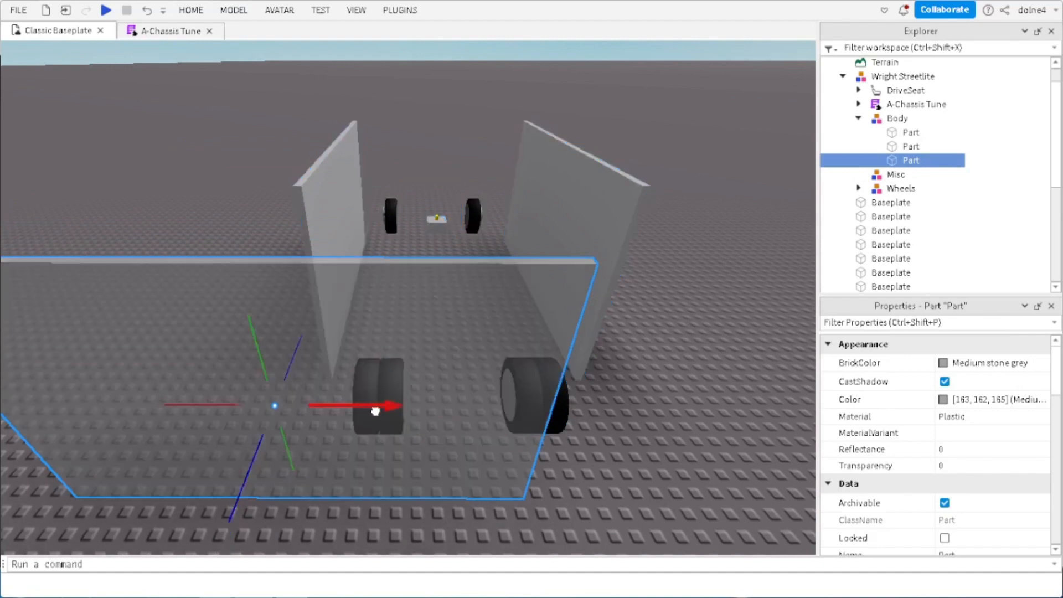
pyautogui.moveTo(374, 408); pyautogui.dragTo(575, 410)
pyautogui.moveTo(497, 514); pyautogui.dragTo(504, 539)
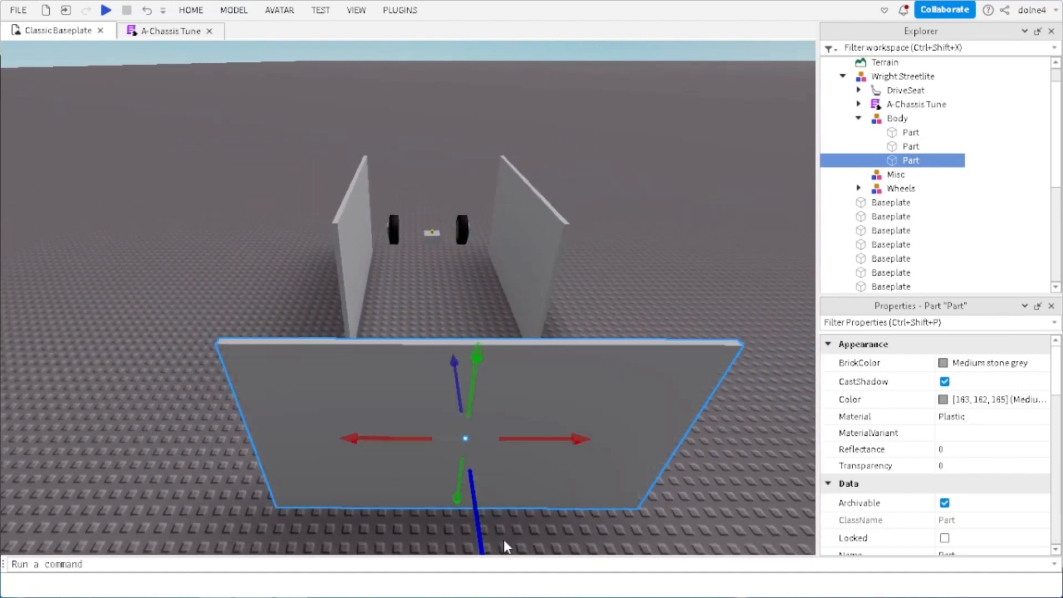
# Step: Move the Rear Wheel mesh of the RL wheel outward, under the edge of the adjacent side wall
pyautogui.moveTo(497, 288); pyautogui.dragTo(498, 287, button='right')
pyautogui.click(482, 274)
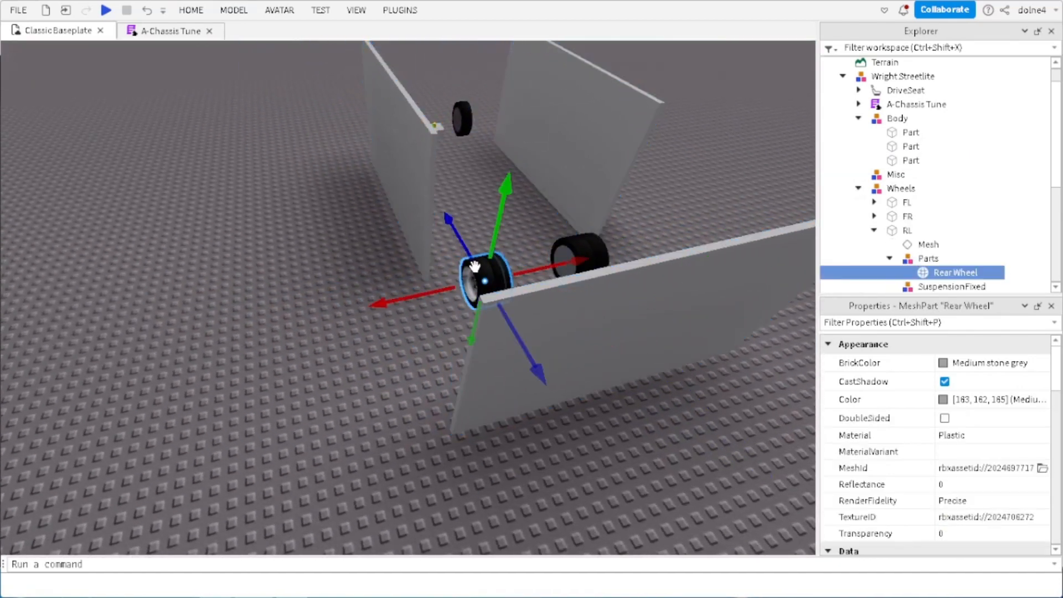
pyautogui.press('f')
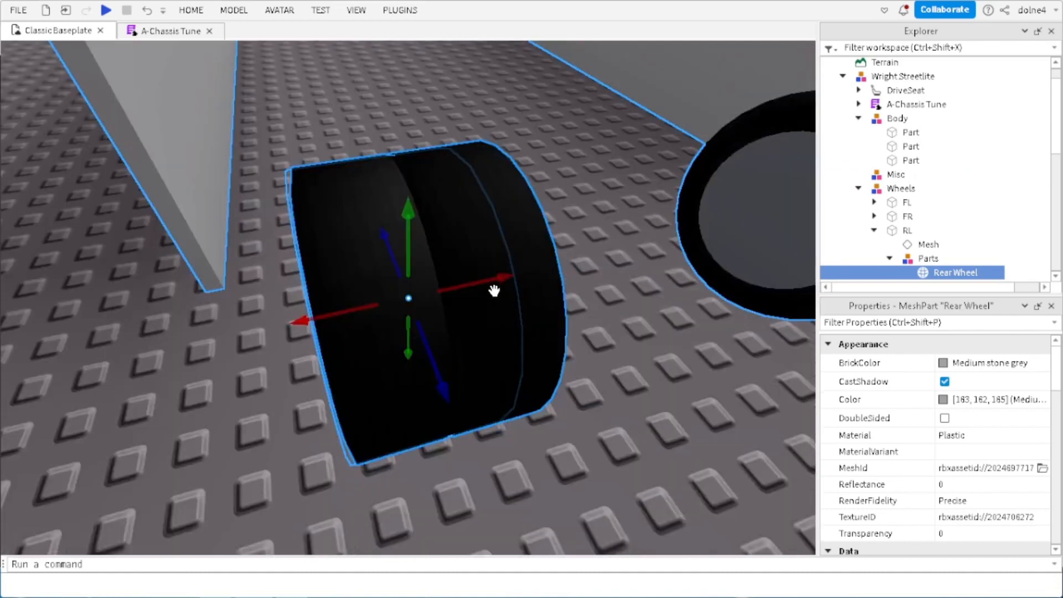
pyautogui.moveTo(492, 283); pyautogui.dragTo(310, 325)
pyautogui.scroll(-2, 363, 322)
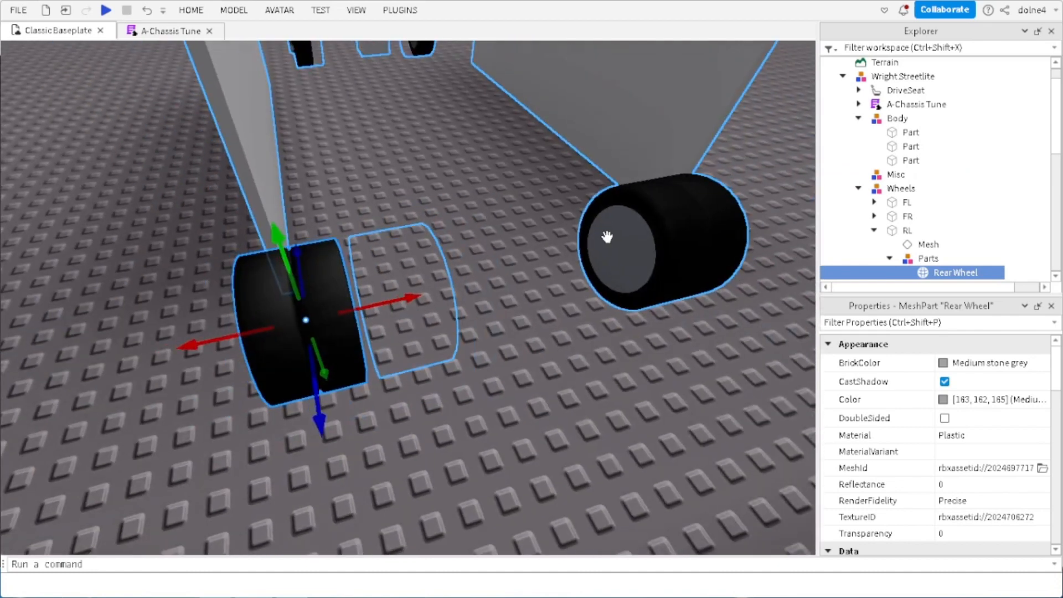
# Step: Try to move the RR wheel outward under the edge of the adjacent side wall, and select both Front Wheel meshes
pyautogui.click(607, 237)
pyautogui.moveTo(589, 256); pyautogui.dragTo(669, 244)
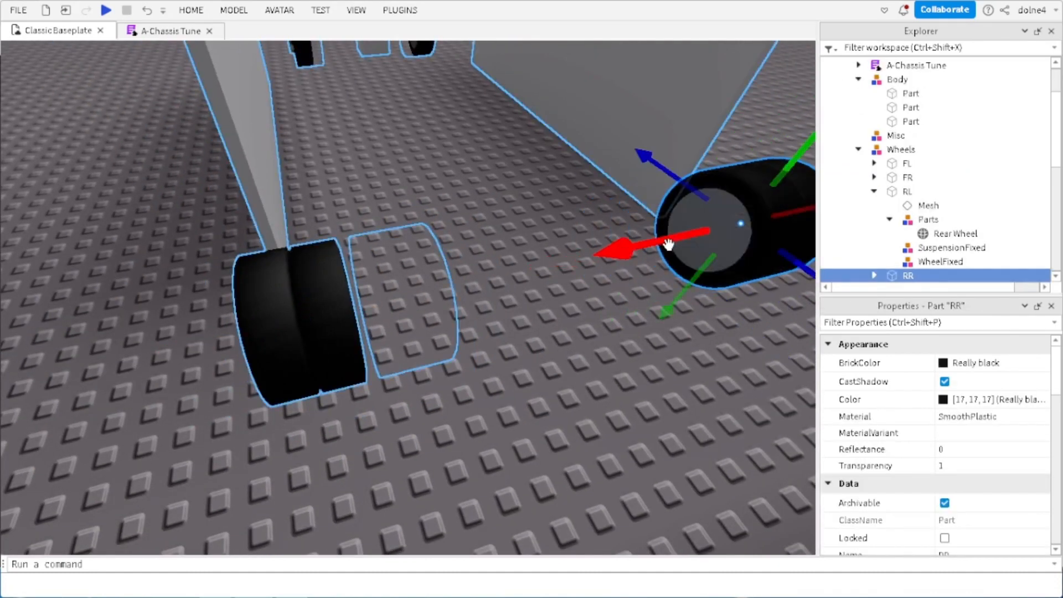
pyautogui.press('f')
pyautogui.press('d')
pyautogui.moveTo(349, 281); pyautogui.dragTo(395, 286)
pyautogui.scroll(-1, 366, 277)
pyautogui.press('a')
pyautogui.press('w')
pyautogui.press('e')
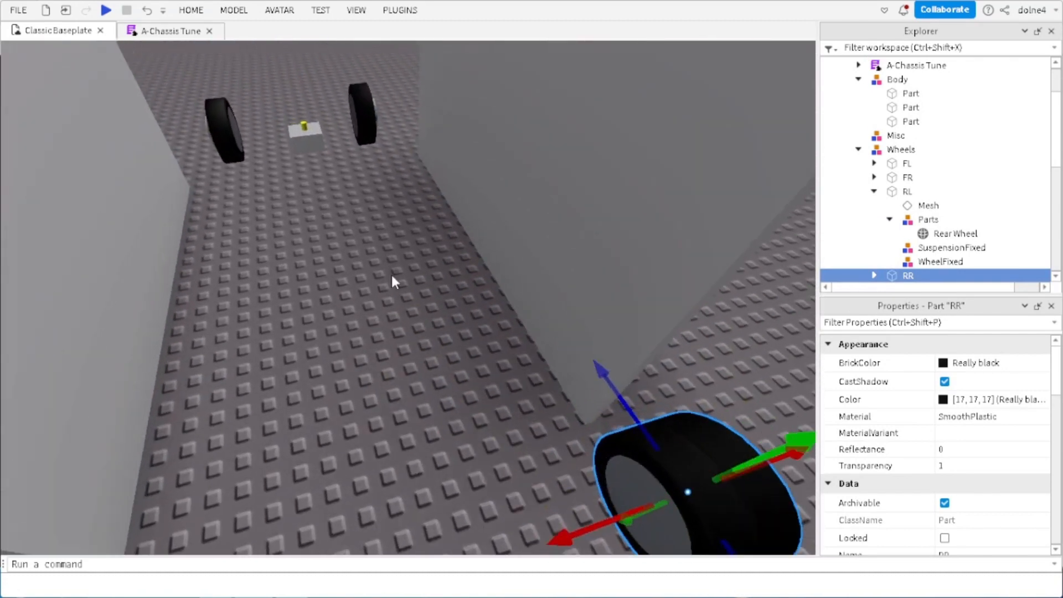
pyautogui.press('e')
pyautogui.keyDown('alt'); pyautogui.click(360, 313); pyautogui.keyUp('alt')
pyautogui.keyDown('ctrl'); pyautogui.keyDown('alt'); pyautogui.click(217, 363); pyautogui.keyUp('alt'); pyautogui.keyUp('ctrl')
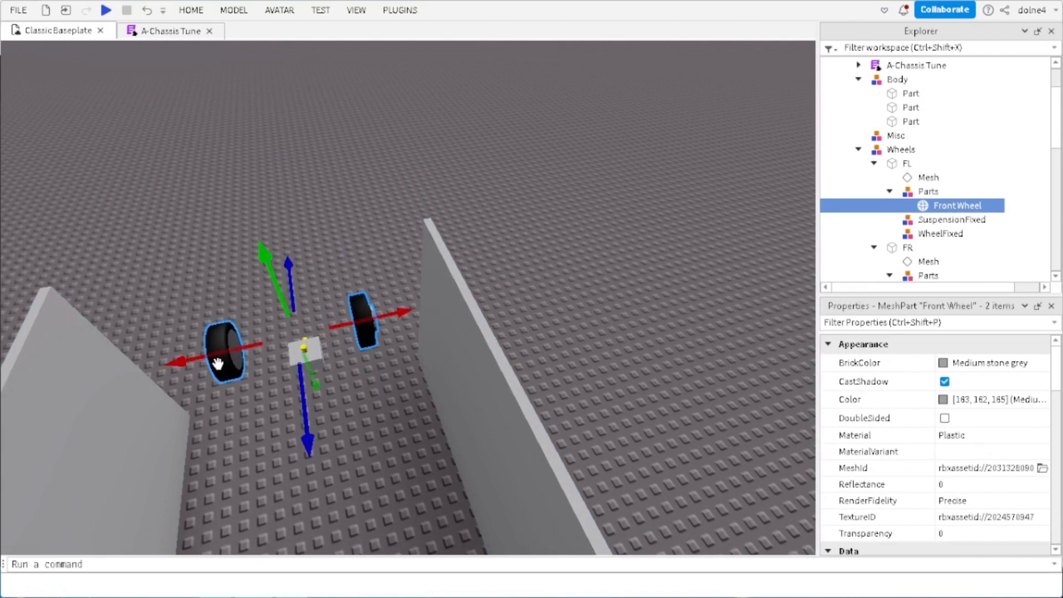
# Step: Undo the outward moves of the RR wheel and of the RL wheel's Rear Wheel mesh
pyautogui.click(874, 164)
pyautogui.click(874, 177)
pyautogui.click(907, 191)
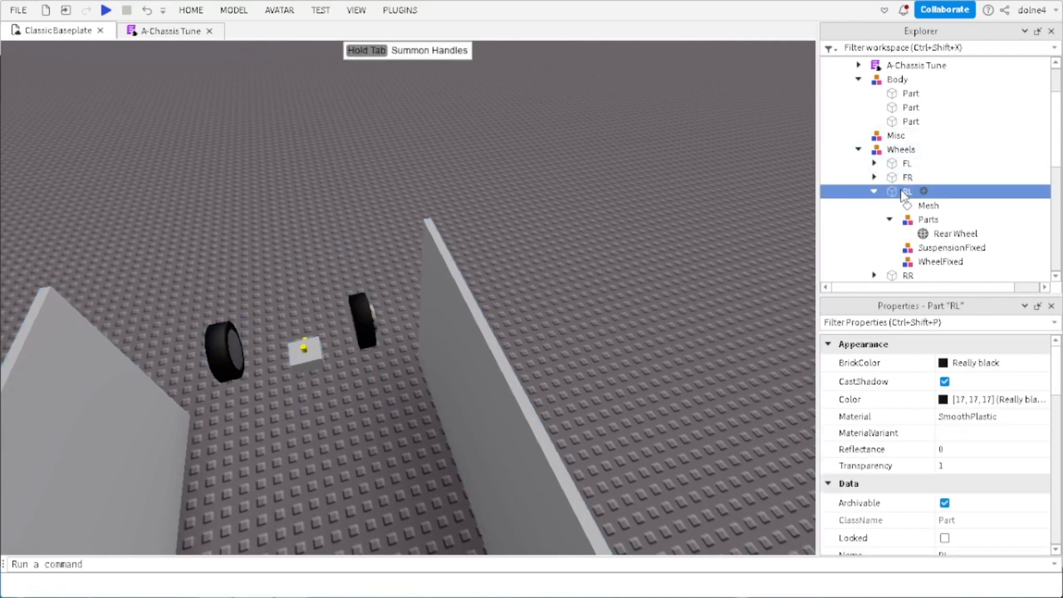
pyautogui.press('f')
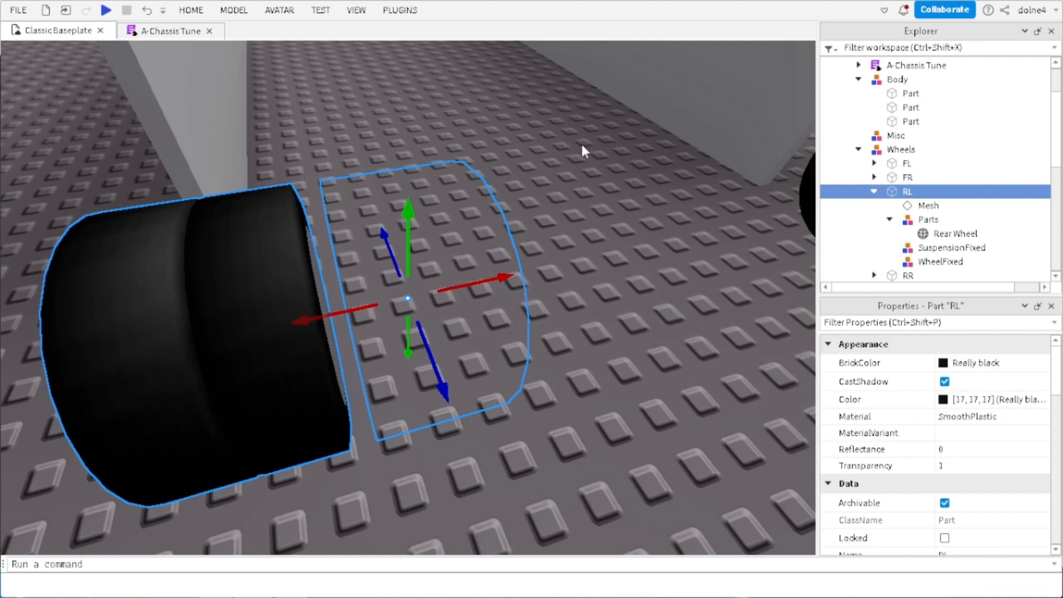
pyautogui.moveTo(582, 145); pyautogui.dragTo(573, 135, button='right')
pyautogui.hotkey('ctrl', 'z')
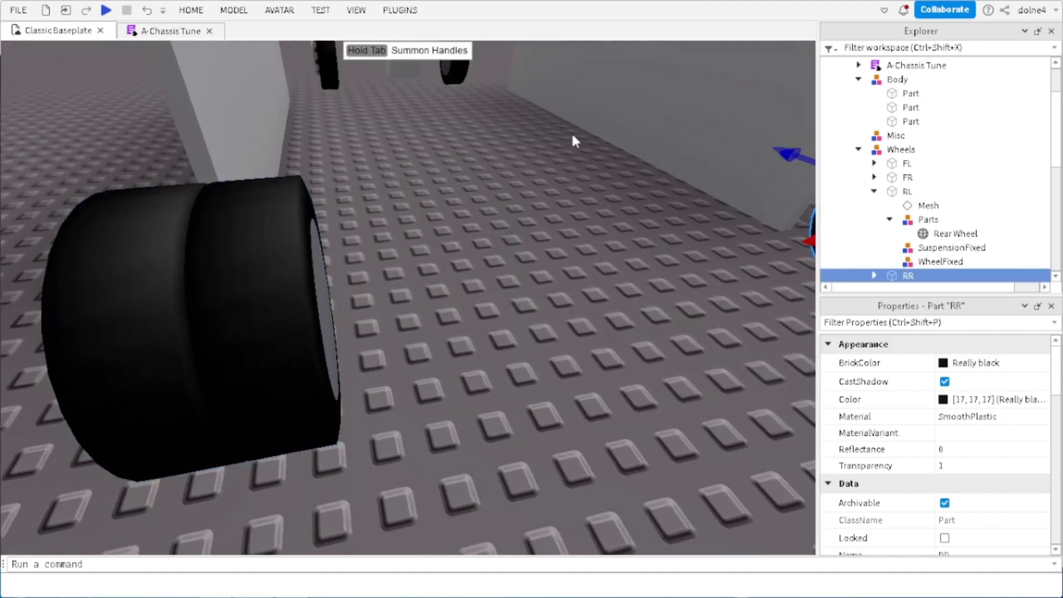
pyautogui.hotkey('ctrl', 'z')
pyautogui.hotkey('ctrl', 'z')
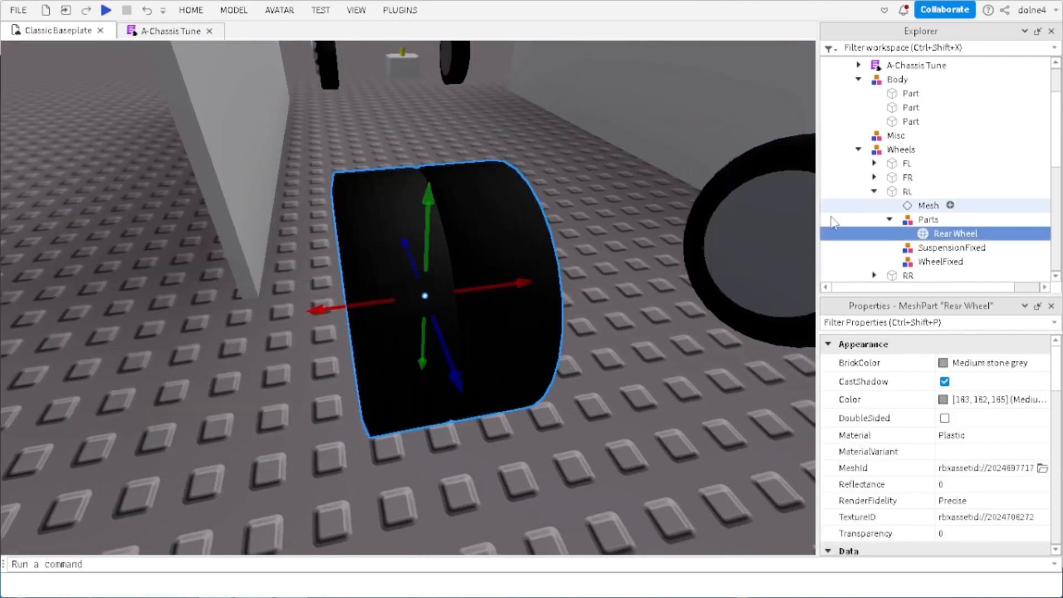
# Step: Move the whole RL wheel part outward, under the rear edge of the adjacent side wall
pyautogui.click(874, 191)
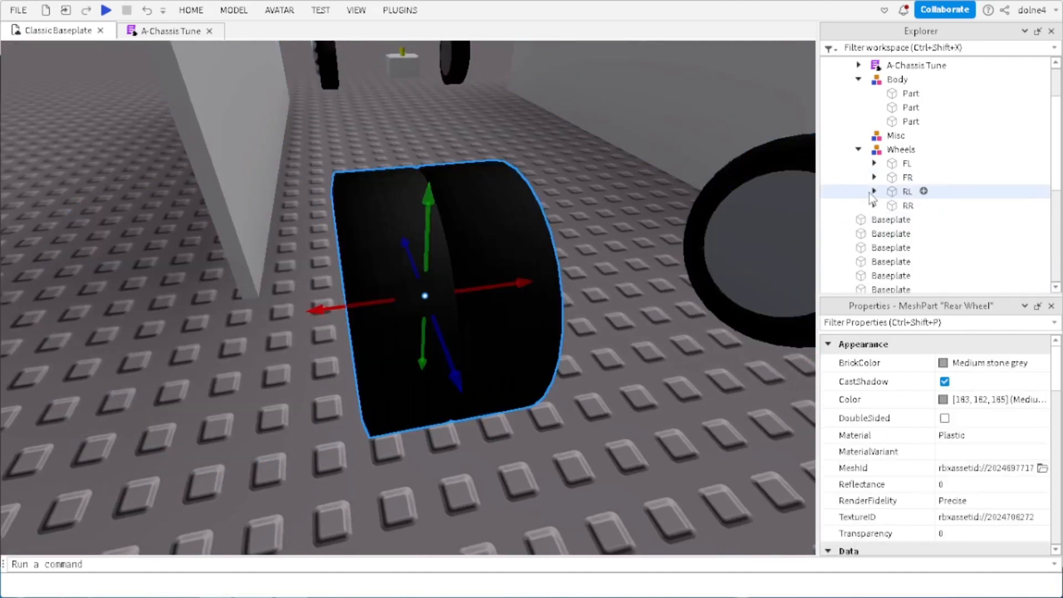
pyautogui.click(899, 192)
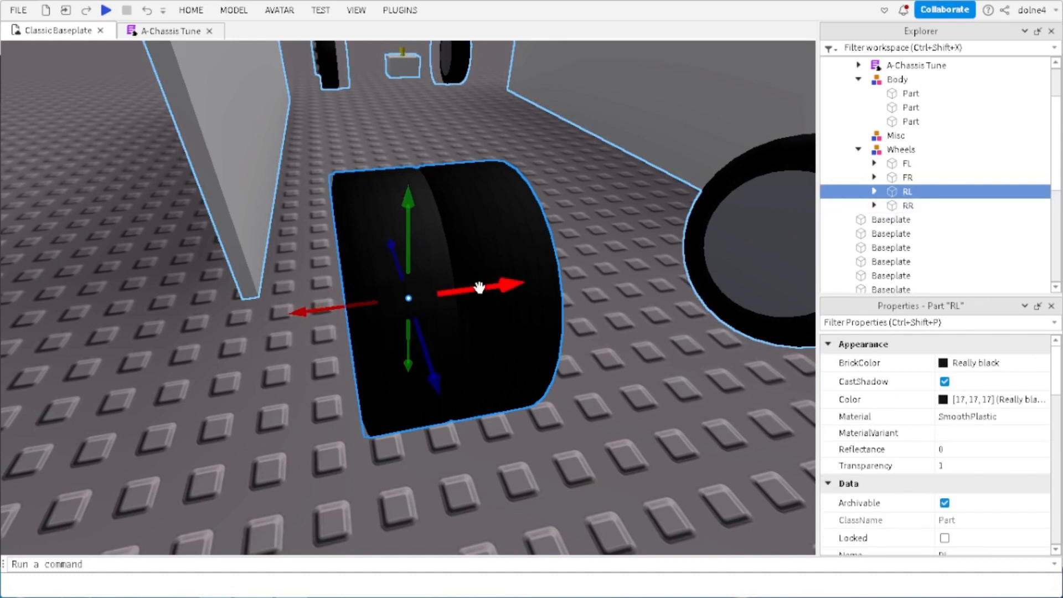
pyautogui.moveTo(479, 287); pyautogui.dragTo(283, 316)
pyautogui.press('f')
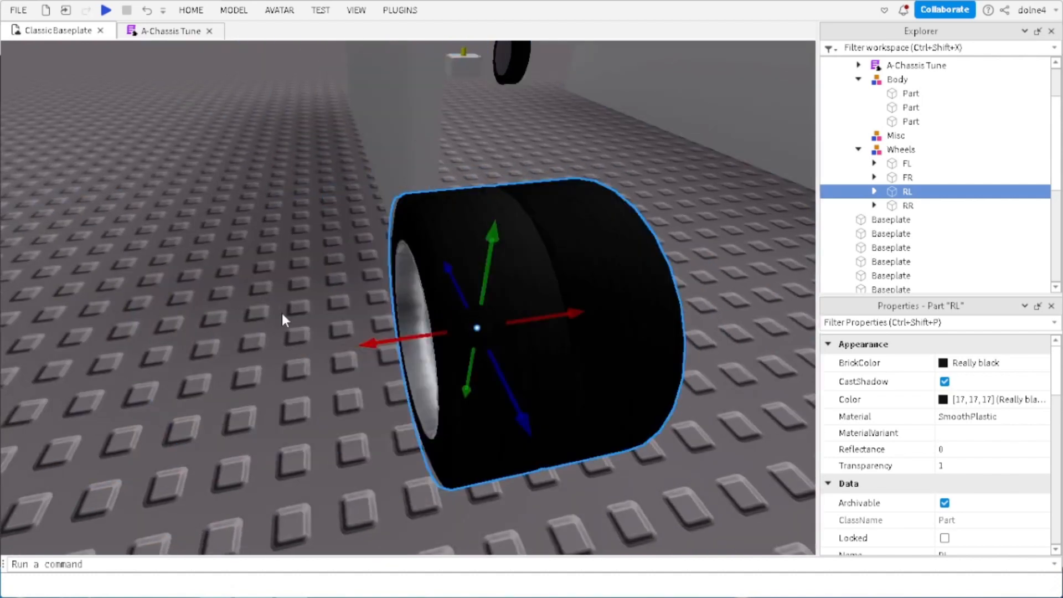
# Step: Move the whole RR wheel part outward until it sits under the rear edge of the opposite side wall
pyautogui.press('d')
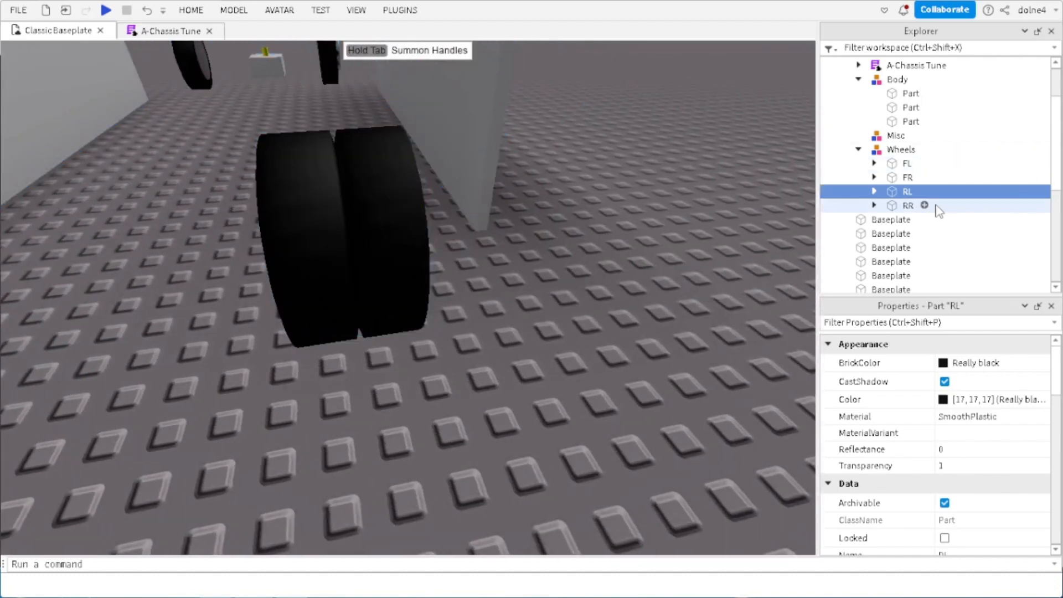
pyautogui.click(938, 210)
pyautogui.moveTo(303, 249); pyautogui.dragTo(476, 248)
pyautogui.press('a')
pyautogui.press('e')
pyautogui.press('s')
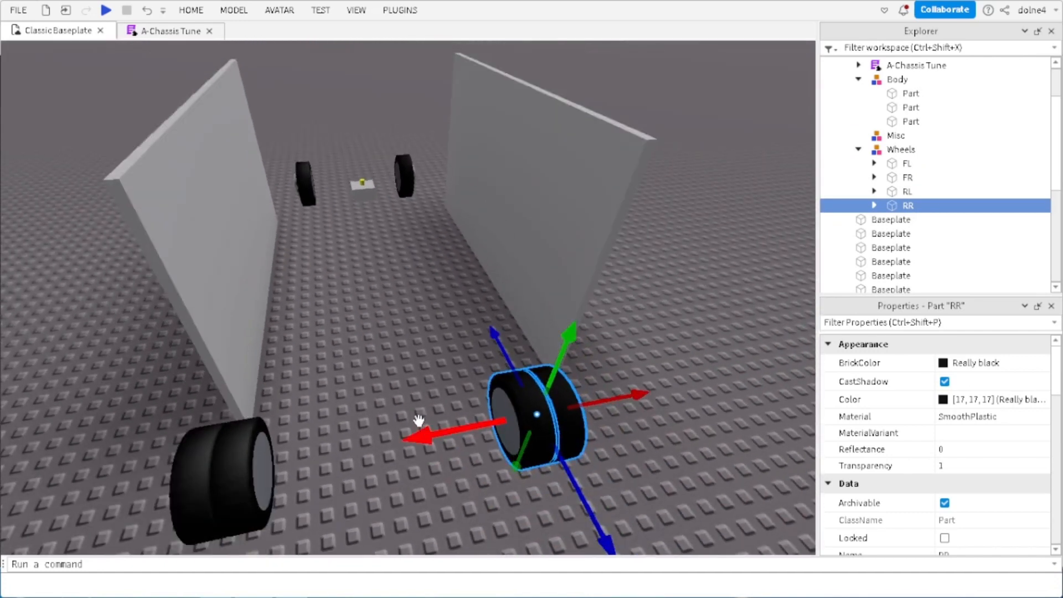
pyautogui.moveTo(425, 436); pyautogui.dragTo(476, 425)
pyautogui.press('d')
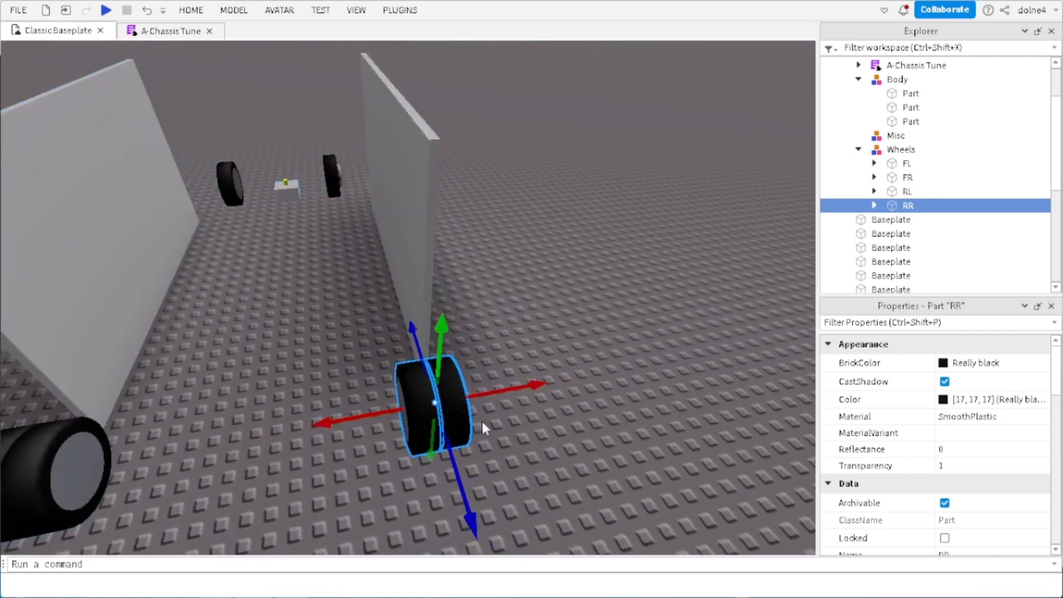
pyautogui.press('e')
pyautogui.press('d')
pyautogui.moveTo(442, 490); pyautogui.dragTo(451, 489)
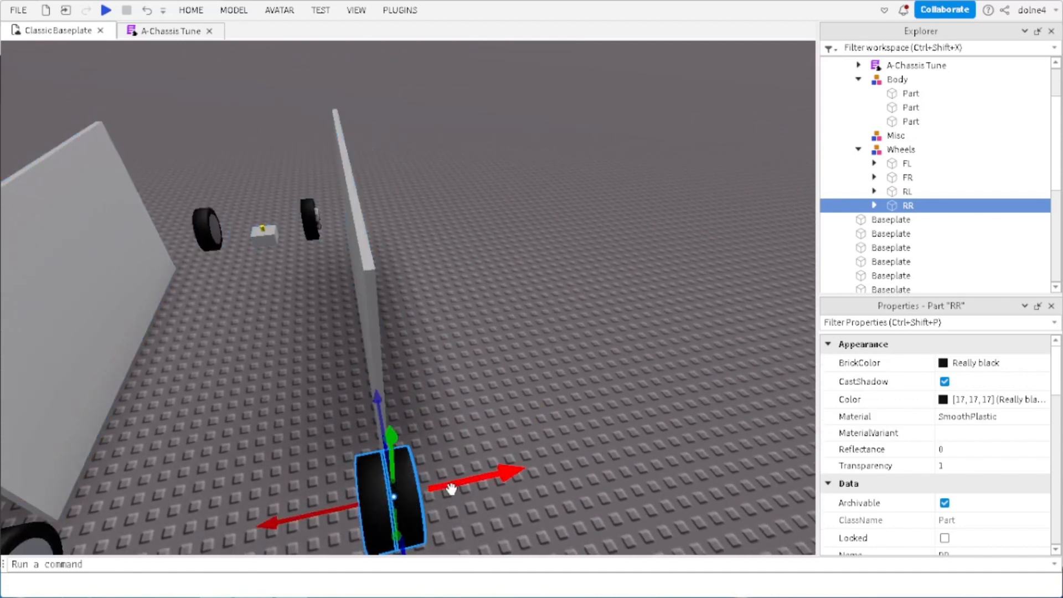
# Step: Move the whole FR wheel part outward, toward the line of its side wall
pyautogui.press('w')
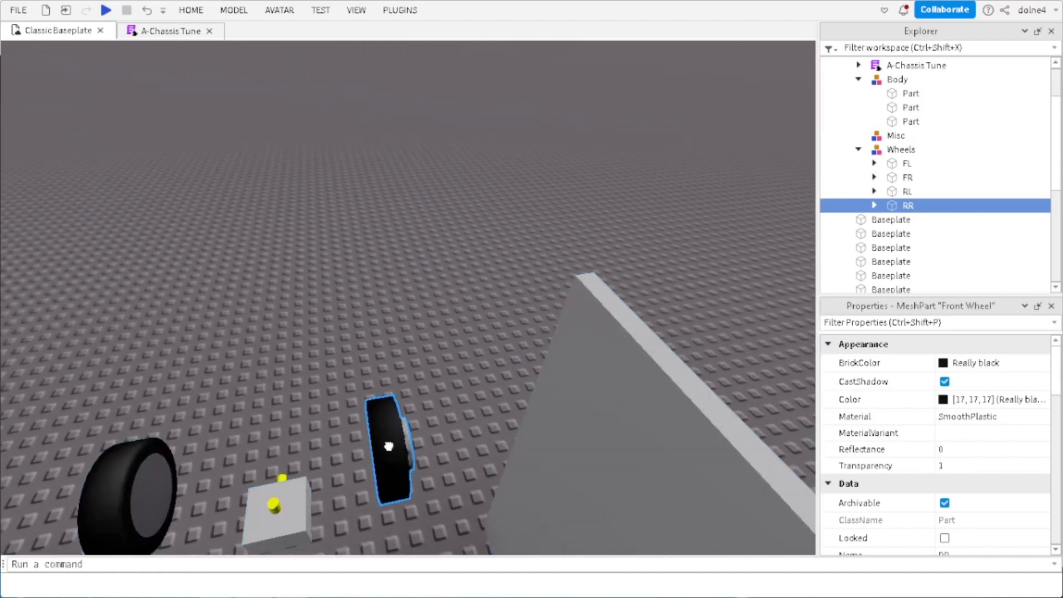
pyautogui.click(389, 446)
pyautogui.click(906, 179)
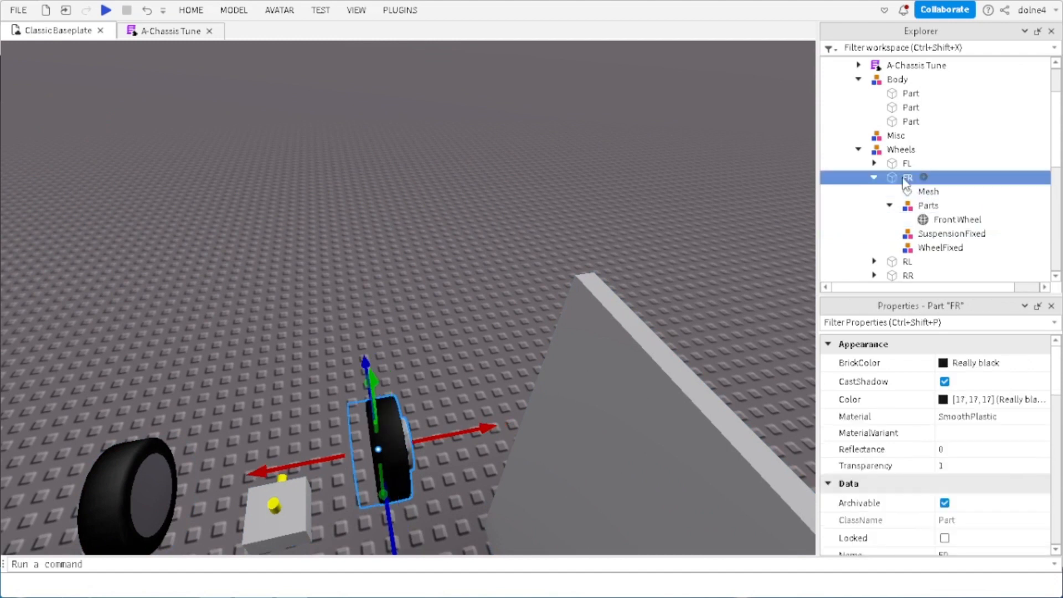
pyautogui.moveTo(462, 436); pyautogui.dragTo(556, 435)
pyautogui.press('a')
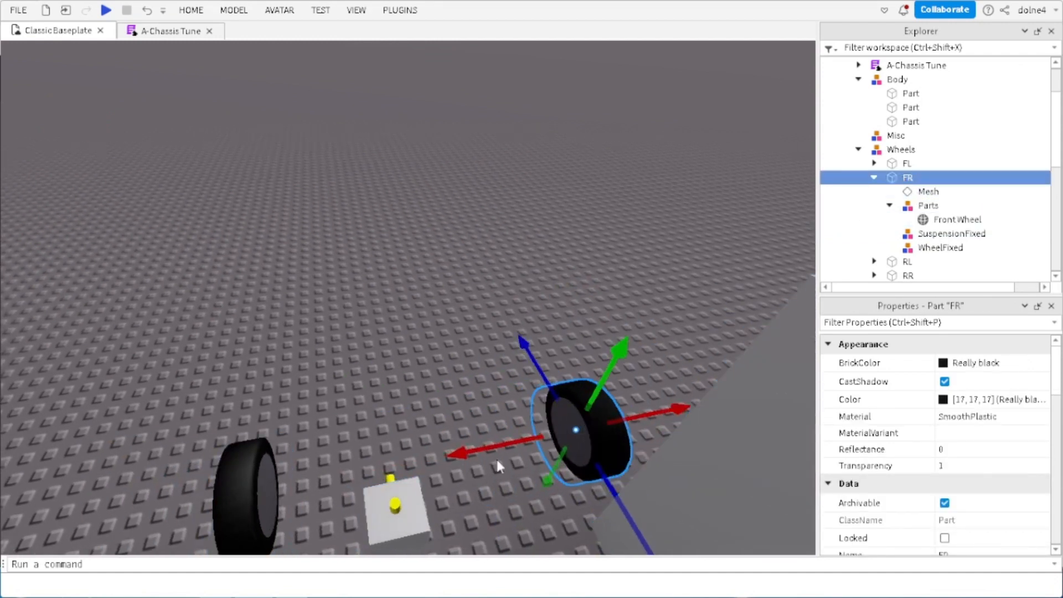
# Step: Move the whole FL wheel part outward, in line with the side wall on its side
pyautogui.click(900, 166)
pyautogui.click(916, 65)
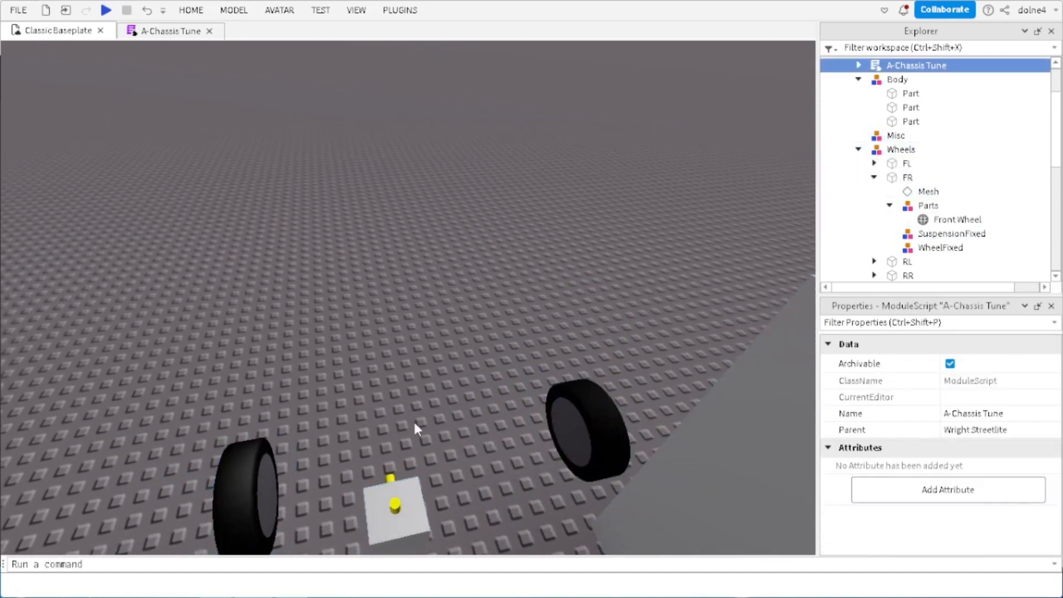
pyautogui.click(258, 485)
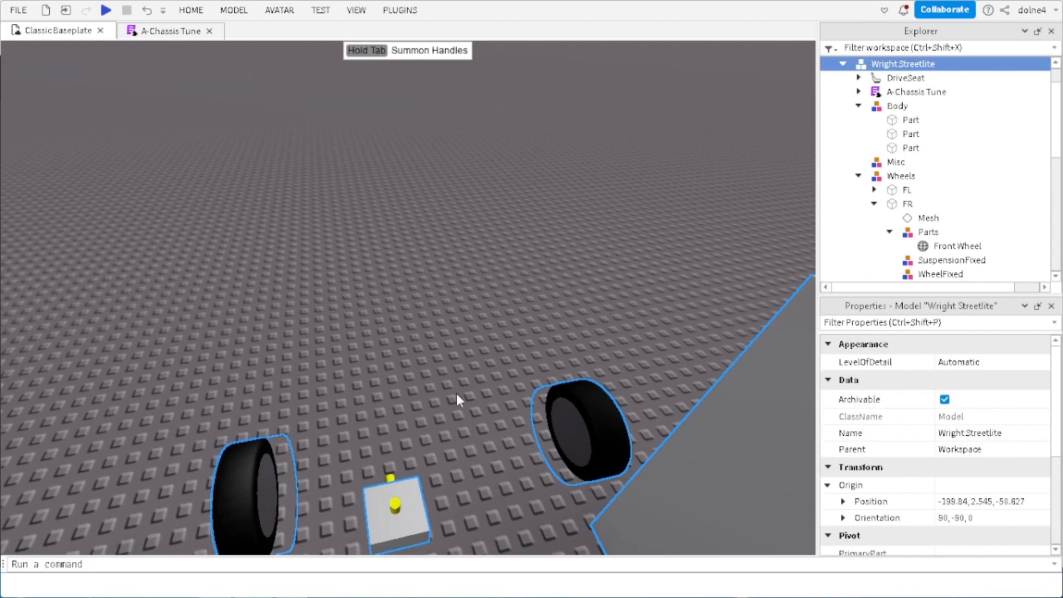
pyautogui.click(891, 190)
pyautogui.moveTo(426, 397); pyautogui.dragTo(440, 467, button='right')
pyautogui.press('s')
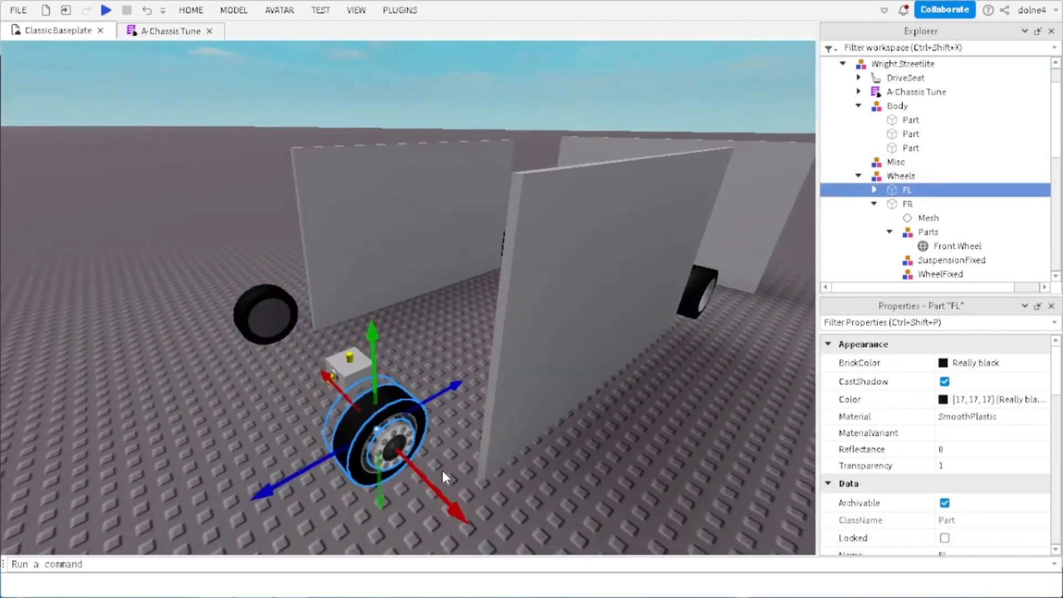
pyautogui.moveTo(417, 466); pyautogui.dragTo(518, 500)
# Step: Shift the FR wheel part slightly inward to line it up with its side wall
pyautogui.press('a')
pyautogui.moveTo(270, 343); pyautogui.dragTo(270, 343, button='right')
pyautogui.press('a')
pyautogui.click(268, 470)
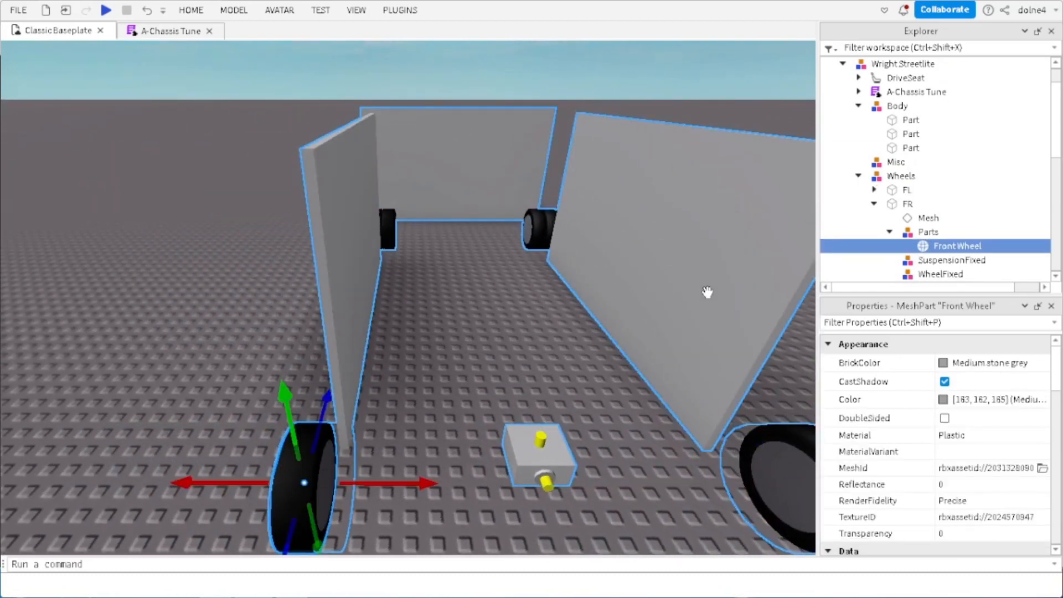
pyautogui.click(907, 204)
pyautogui.moveTo(411, 491); pyautogui.dragTo(432, 488)
# Step: Extend the side wall on the FR side rearward past the rear wheel to reach the rear wall
pyautogui.click(334, 264)
pyautogui.press('a')
pyautogui.moveTo(415, 208); pyautogui.dragTo(415, 206, button='right')
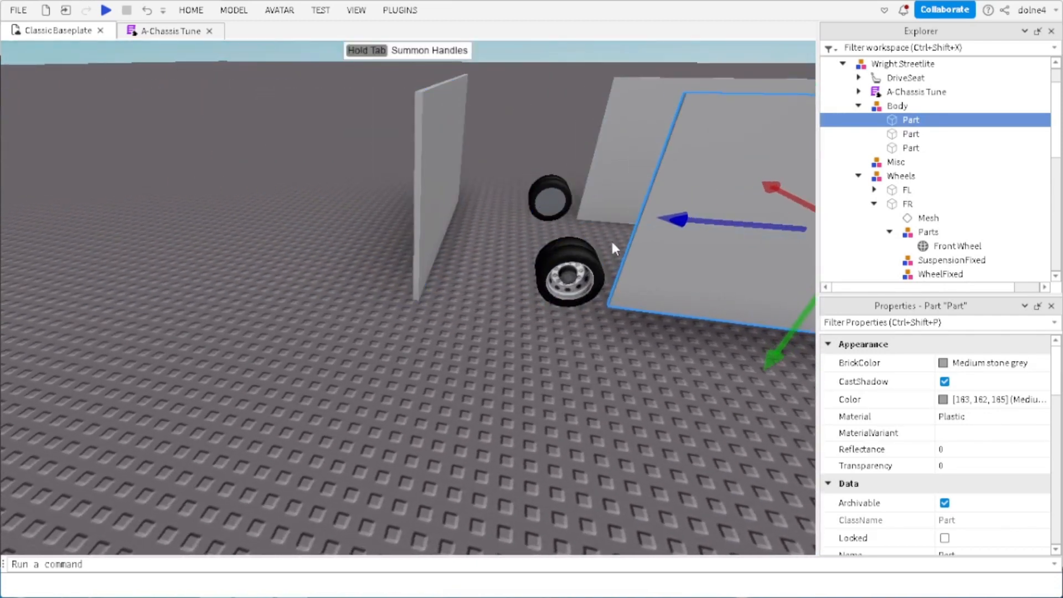
pyautogui.hotkey('ctrl', '3')
pyautogui.moveTo(608, 216); pyautogui.dragTo(408, 185)
# Step: Shorten the overhanging end of the rear wall until it is flush with the extended side wall
pyautogui.press('f')
pyautogui.press('a')
pyautogui.moveTo(408, 154); pyautogui.dragTo(399, 156, button='right')
pyautogui.click(486, 376)
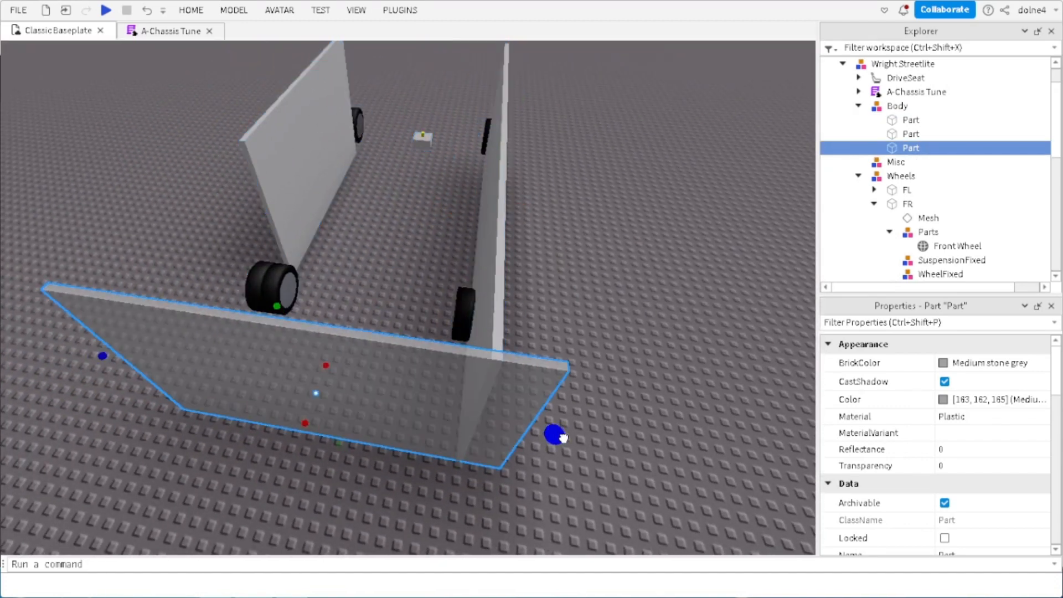
pyautogui.moveTo(563, 438); pyautogui.dragTo(507, 429)
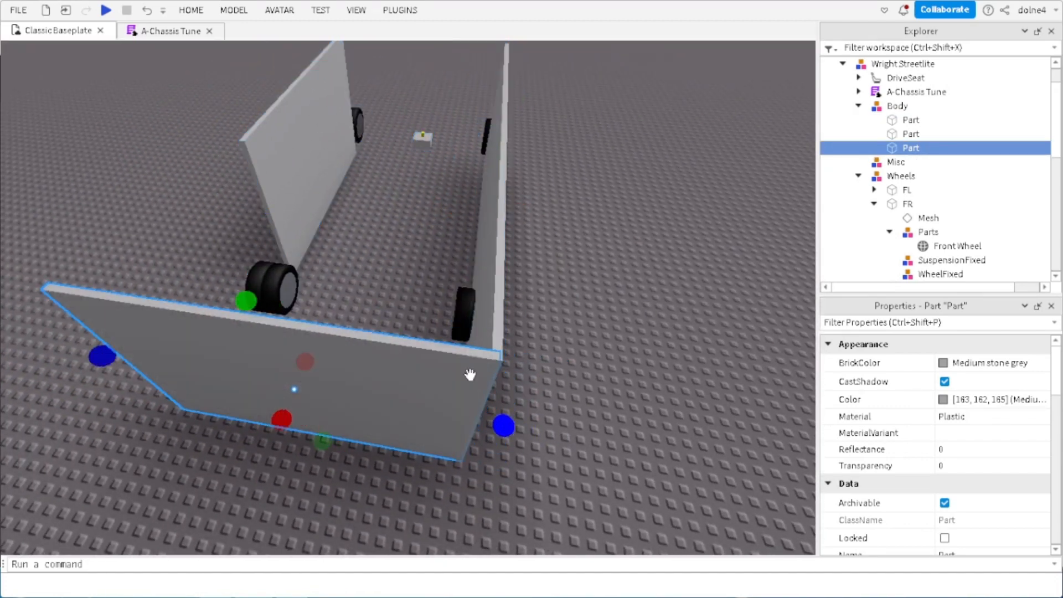
# Step: Extend the opposite side wall back to the rear wall, and trim the rear wall's other end flush with it
pyautogui.click(292, 175)
pyautogui.moveTo(254, 236); pyautogui.dragTo(70, 304)
pyautogui.click(70, 304)
pyautogui.moveTo(100, 356); pyautogui.dragTo(128, 359)
# Step: Duplicate the rear wall and move the copy across the chassis to a position ahead of the front wheels
pyautogui.hotkey('ctrl', 'd')
pyautogui.hotkey('ctrl', '2')
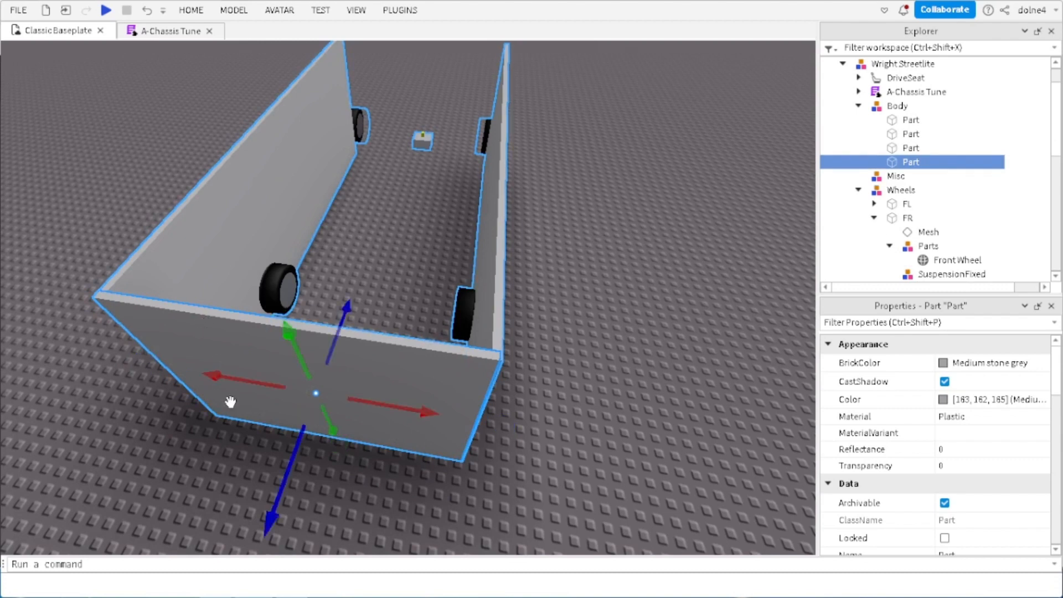
pyautogui.moveTo(289, 458); pyautogui.dragTo(486, 113)
pyautogui.press('f')
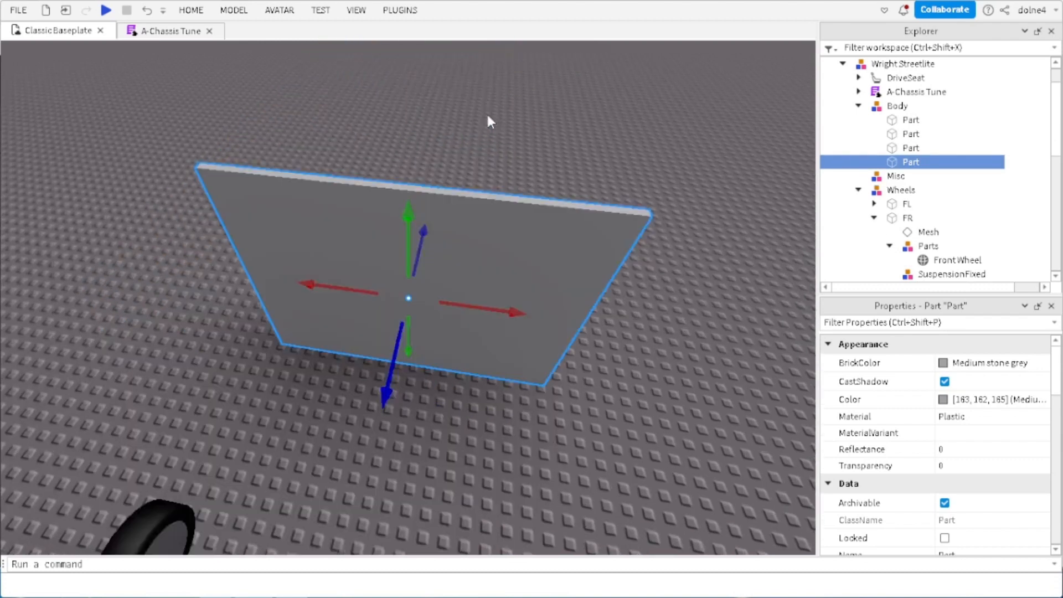
pyautogui.moveTo(486, 113); pyautogui.dragTo(510, 190, button='right')
# Step: Scale the front wall down in height to a low panel across the front of the body
pyautogui.hotkey('ctrl', '3')
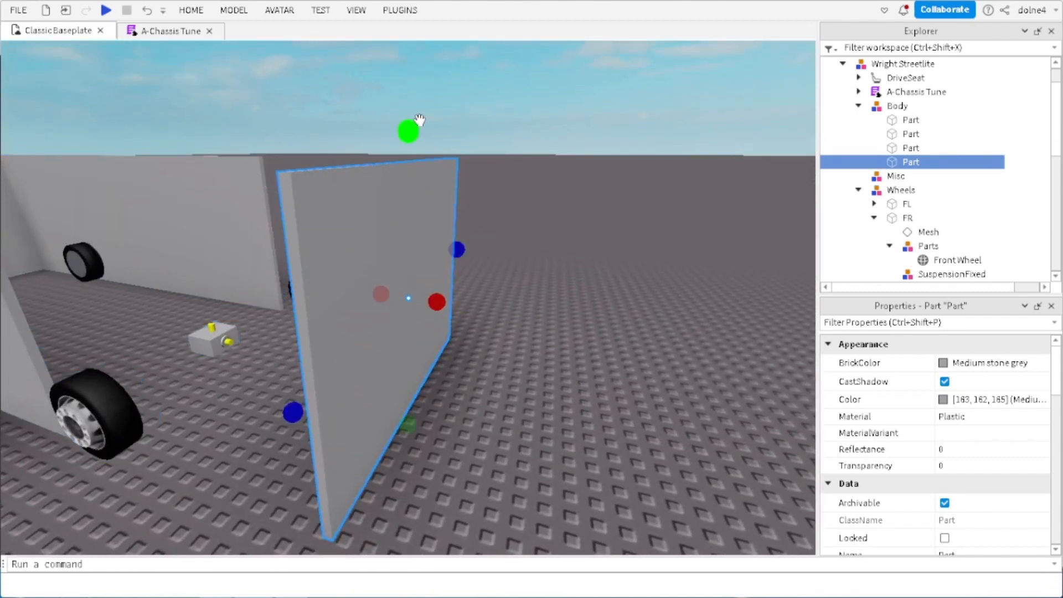
pyautogui.moveTo(417, 123); pyautogui.dragTo(437, 252)
pyautogui.moveTo(336, 224); pyautogui.dragTo(336, 224, button='right')
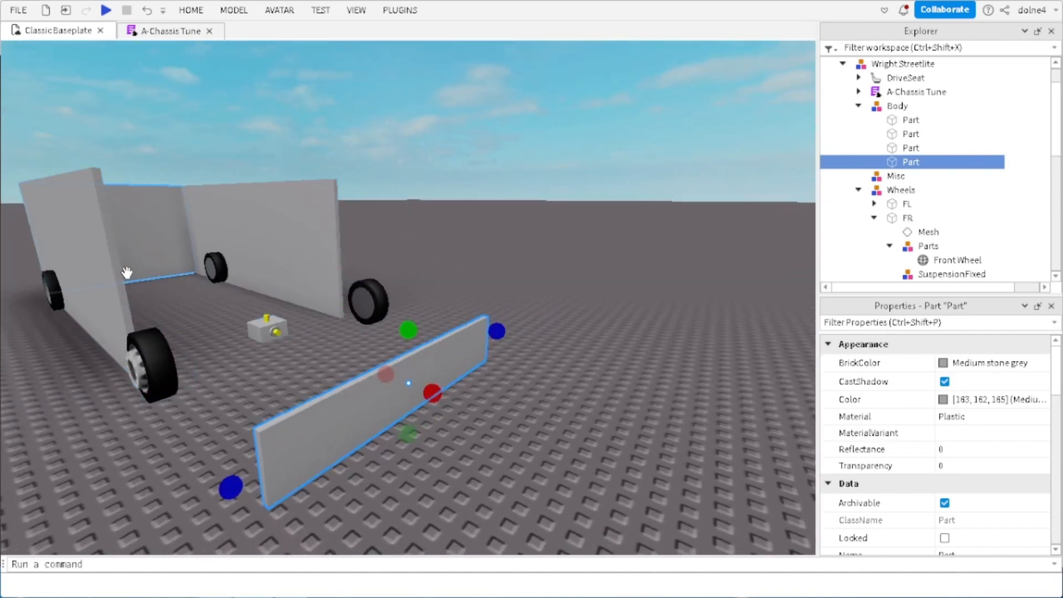
# Step: Extend both side walls forward past the front wheels until they meet the low front panel
pyautogui.click(89, 281)
pyautogui.click(91, 283)
pyautogui.moveTo(150, 289); pyautogui.dragTo(307, 390)
pyautogui.click(326, 223)
pyautogui.moveTo(356, 253); pyautogui.dragTo(512, 339)
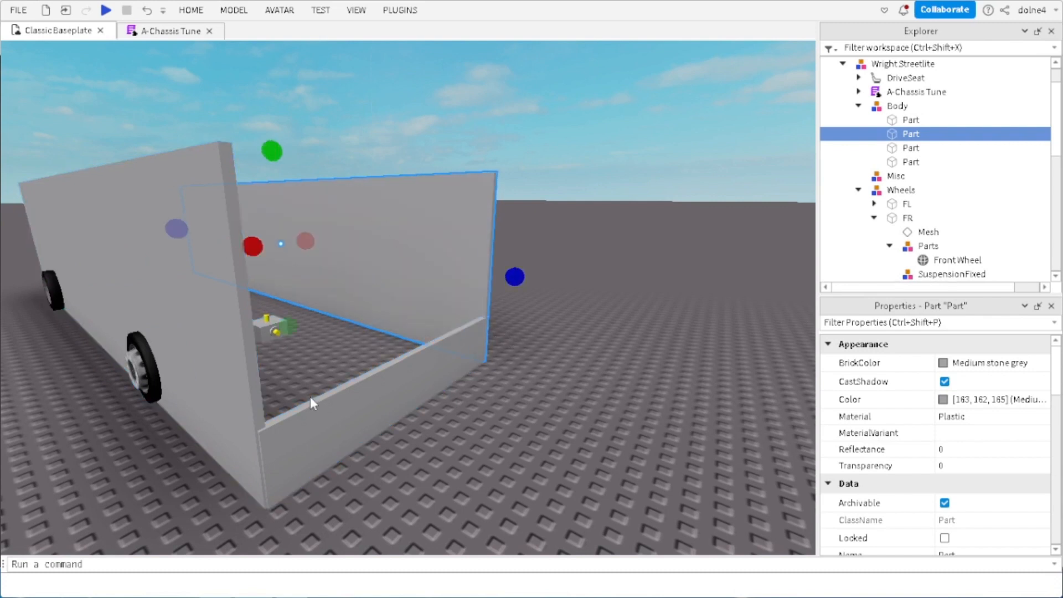
# Step: Duplicate the low front panel and raise the copy until it is flush with the side walls' top edges
pyautogui.click(326, 415)
pyautogui.hotkey('ctrl', 'd')
pyautogui.hotkey('ctrl', '2')
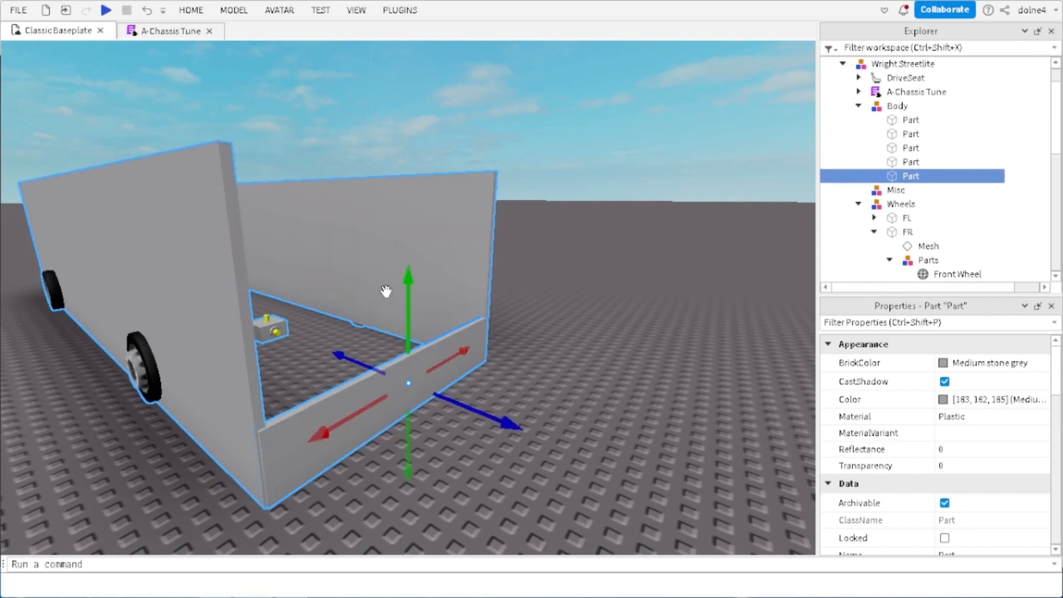
pyautogui.moveTo(412, 289); pyautogui.dragTo(407, 107)
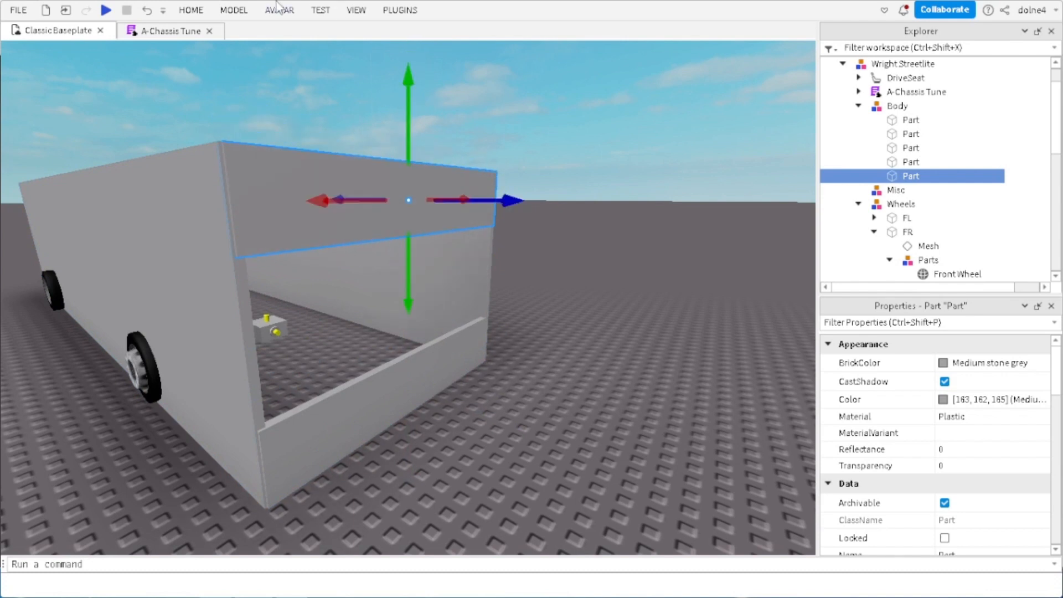
pyautogui.click(358, 11)
pyautogui.click(234, 10)
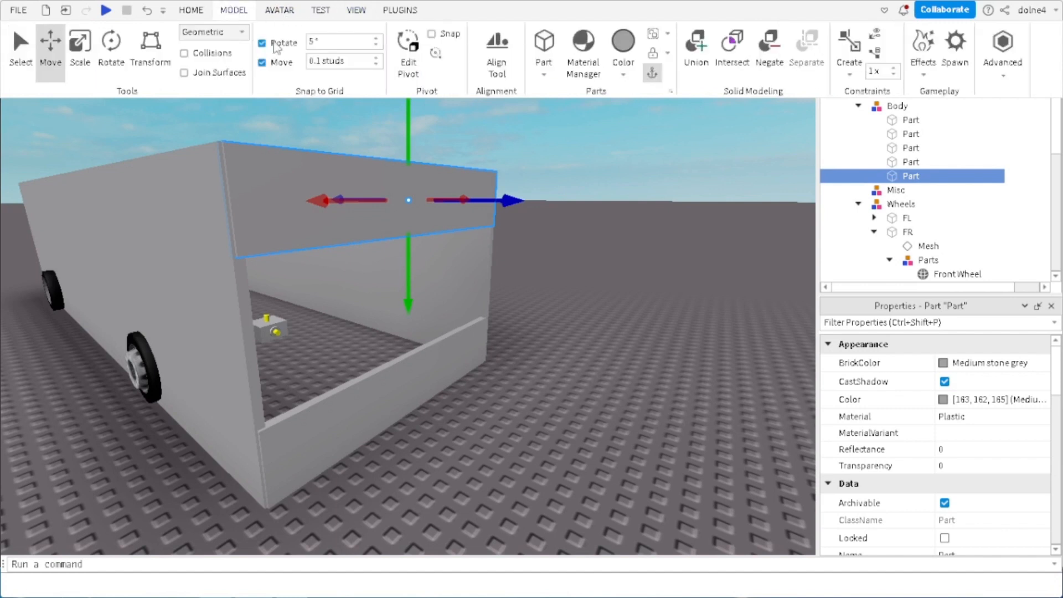
pyautogui.click(593, 188)
# Step: Duplicate the rear wall, flatten the copy to a thin strip at its top edge, and stretch it forward to the front panel as a roof
pyautogui.moveTo(472, 190); pyautogui.dragTo(471, 190, button='right')
pyautogui.scroll(2, 472, 191)
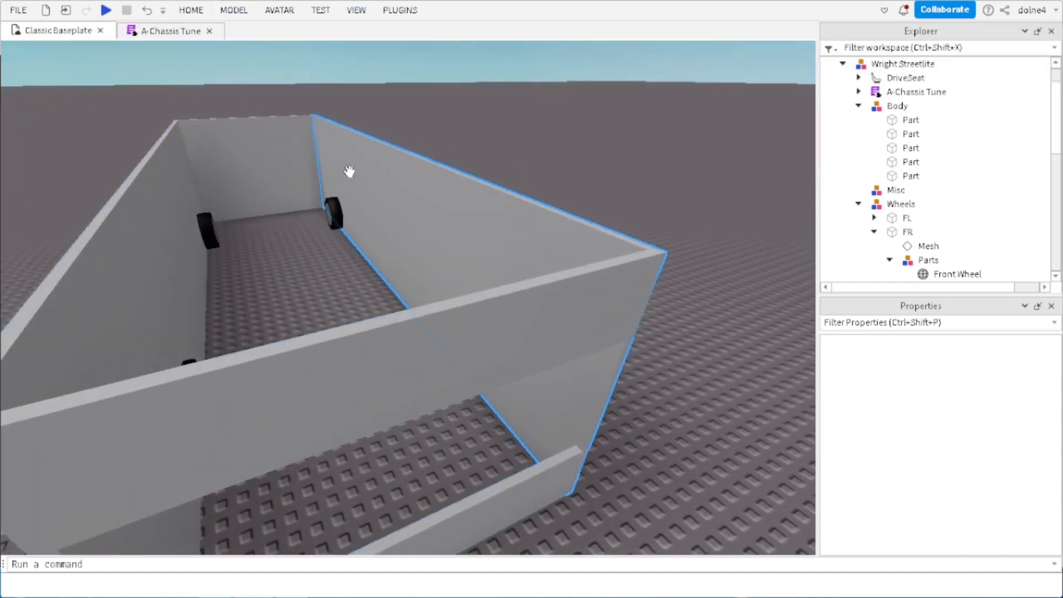
pyautogui.click(268, 143)
pyautogui.hotkey('ctrl', 'd')
pyautogui.hotkey('ctrl', '3')
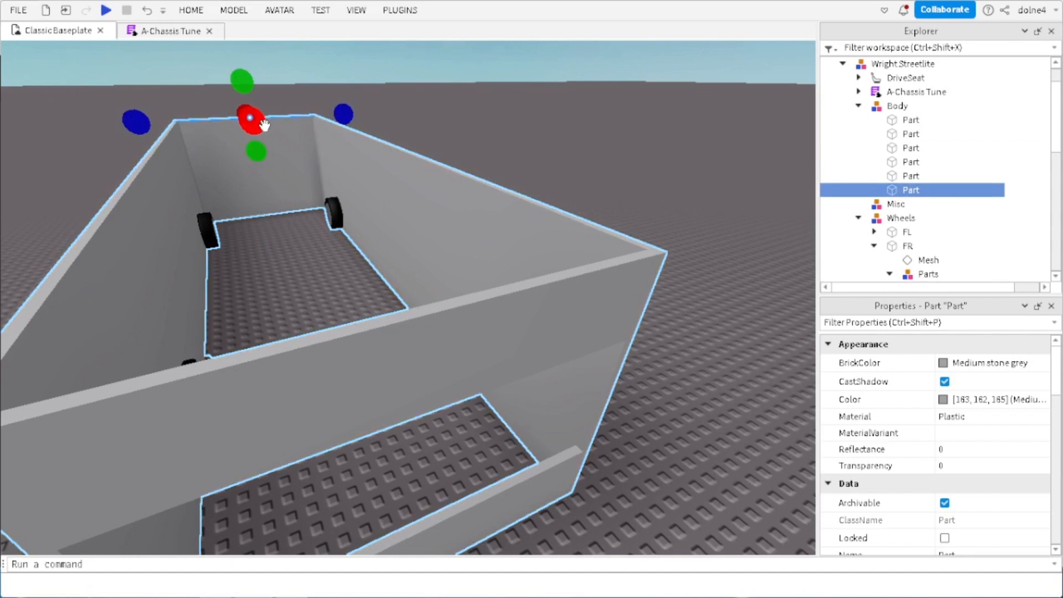
pyautogui.moveTo(264, 126); pyautogui.dragTo(429, 347)
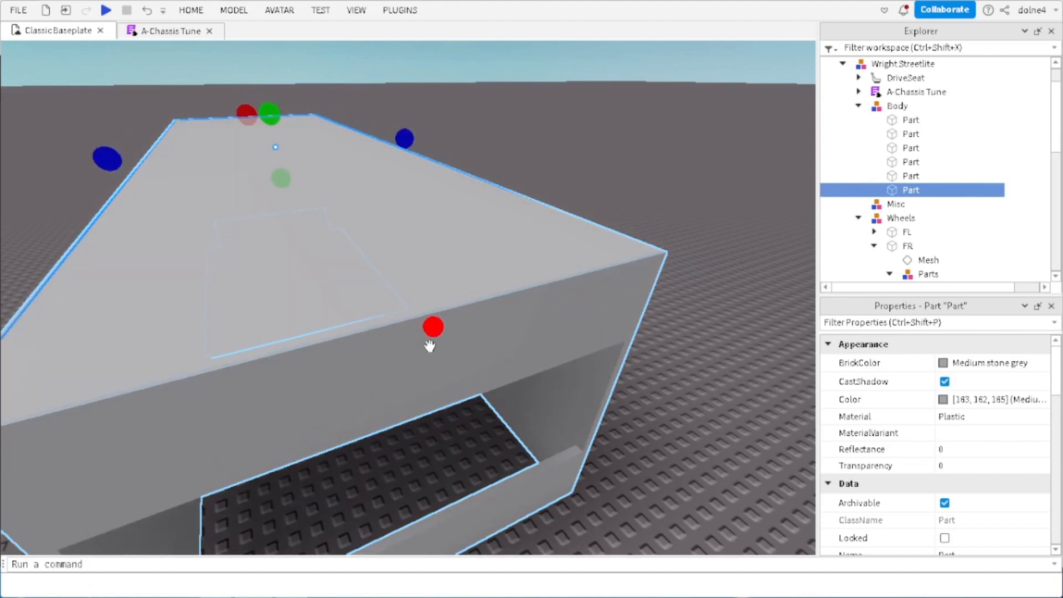
# Step: Examine the Body group and the drive seat's placement between the wheels, both from inside the body and through its open front
pyautogui.click(896, 107)
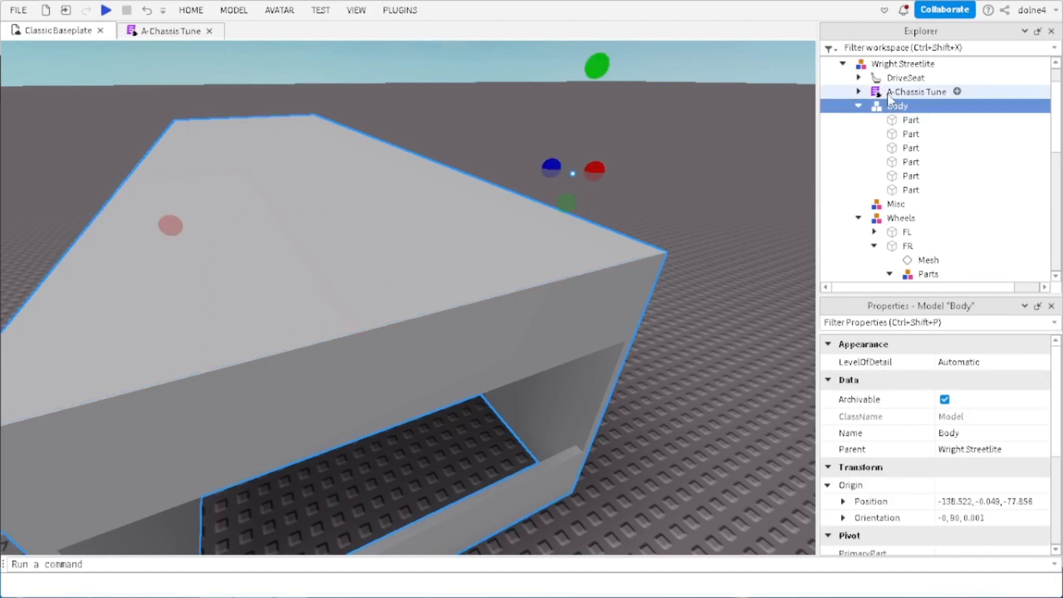
pyautogui.click(359, 15)
pyautogui.click(233, 10)
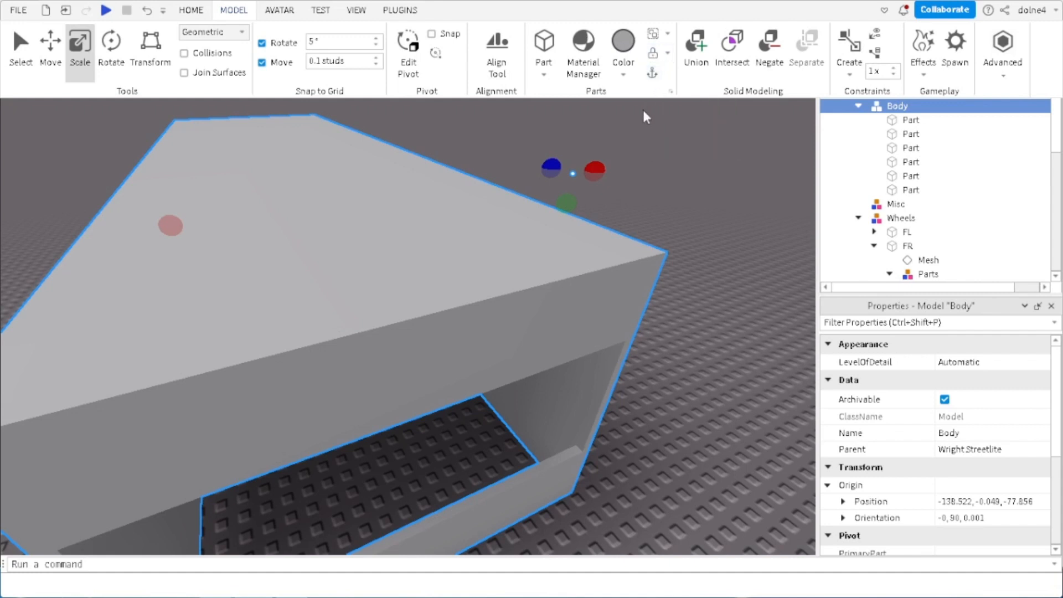
pyautogui.moveTo(603, 207); pyautogui.dragTo(599, 206, button='right')
pyautogui.press('q')
pyautogui.press('w')
pyautogui.press('w')
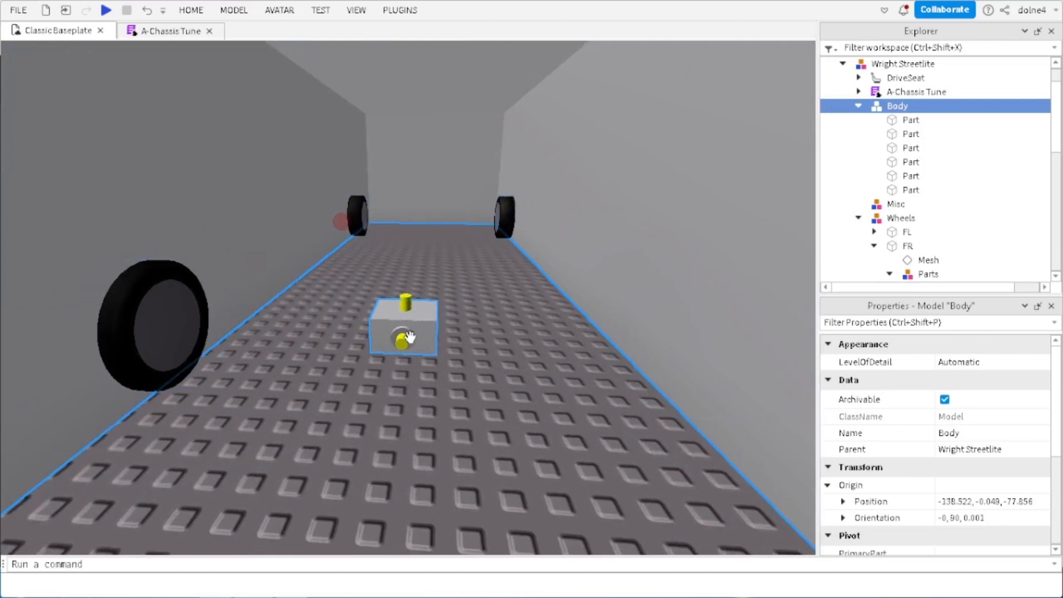
pyautogui.click(408, 336)
pyautogui.press('w')
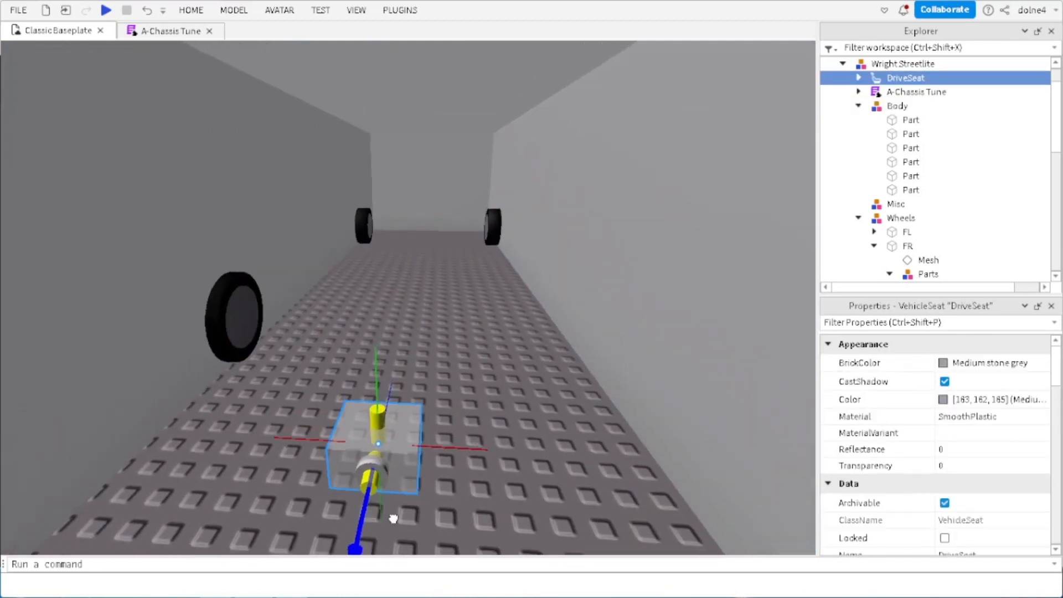
pyautogui.press('s')
pyautogui.press('a')
pyautogui.moveTo(445, 444); pyautogui.dragTo(451, 433, button='right')
pyautogui.moveTo(324, 344); pyautogui.dragTo(323, 343, button='right')
pyautogui.press('d')
pyautogui.press('a')
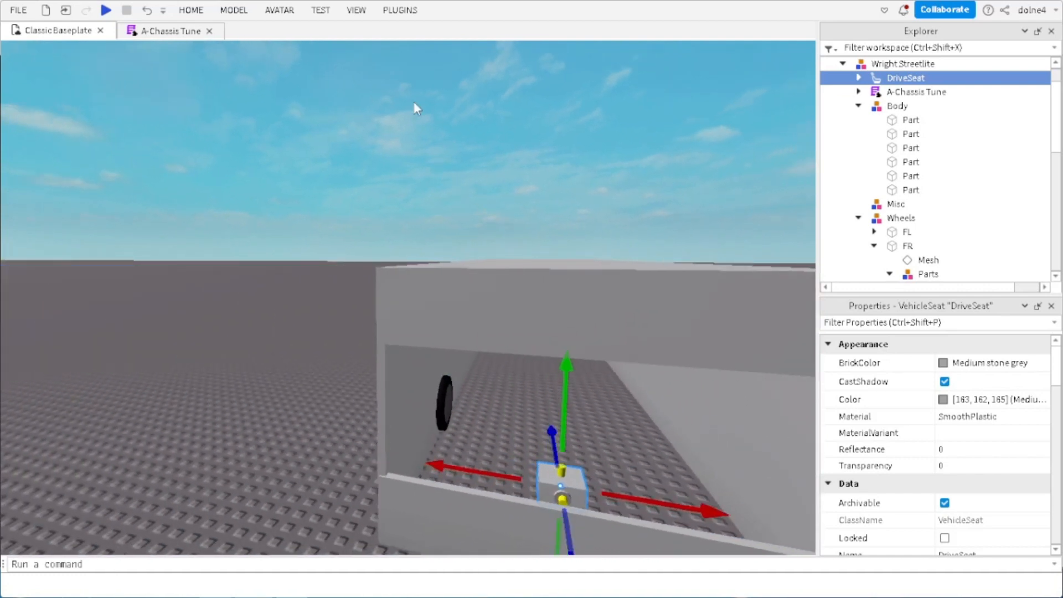
pyautogui.moveTo(414, 102); pyautogui.dragTo(304, 81, button='right')
pyautogui.press('a')
# Step: Run the physics simulation without a player, check whether the body panels and wheels hold together, and stop it
pyautogui.click(324, 10)
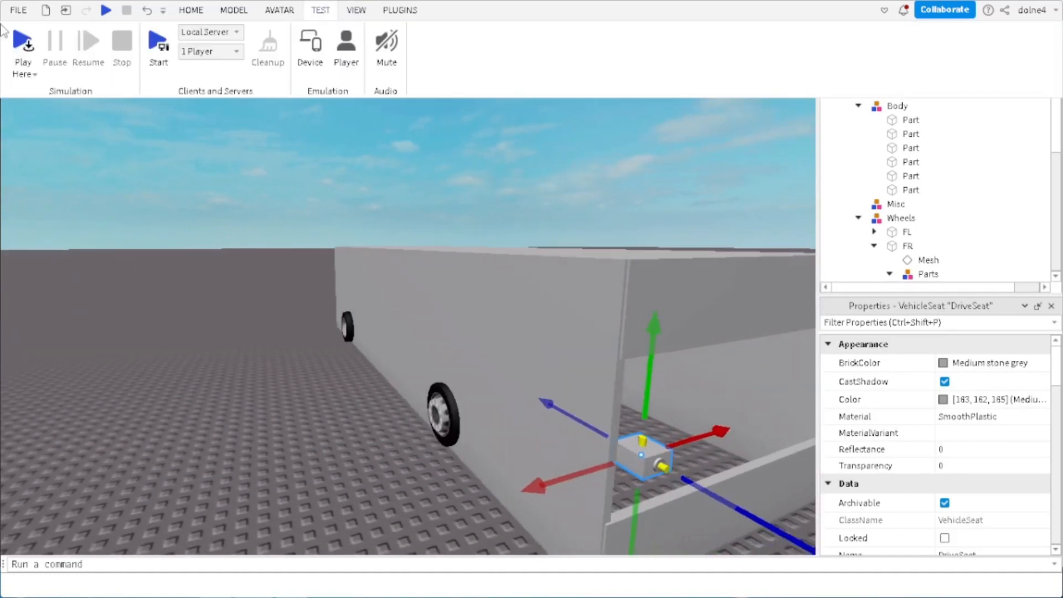
pyautogui.click(31, 76)
pyautogui.click(48, 126)
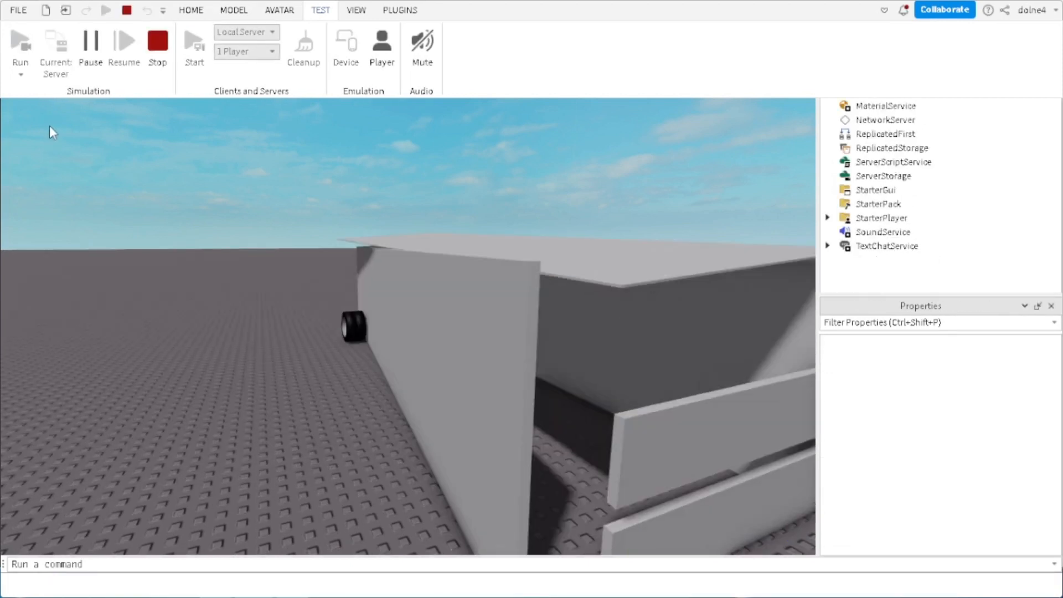
pyautogui.click(352, 329)
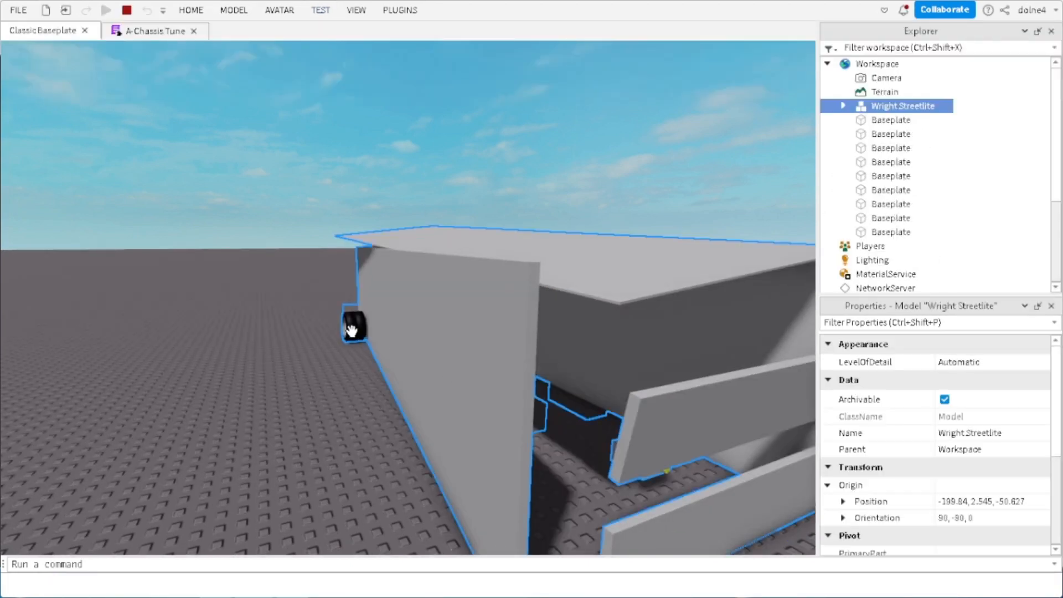
pyautogui.press('d')
pyautogui.press('q')
pyautogui.press('q')
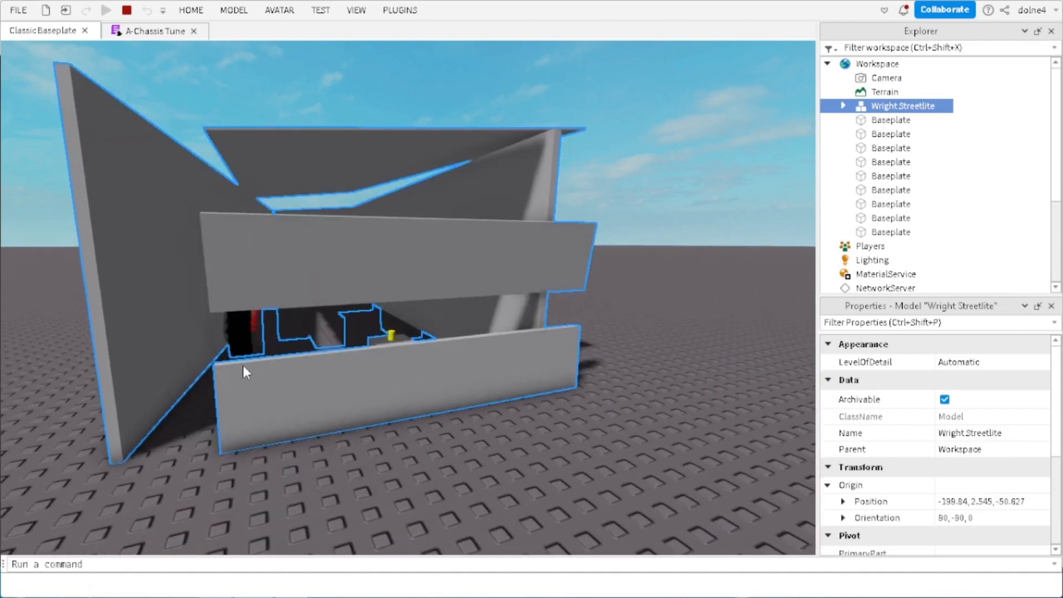
pyautogui.press('a')
pyautogui.press('s')
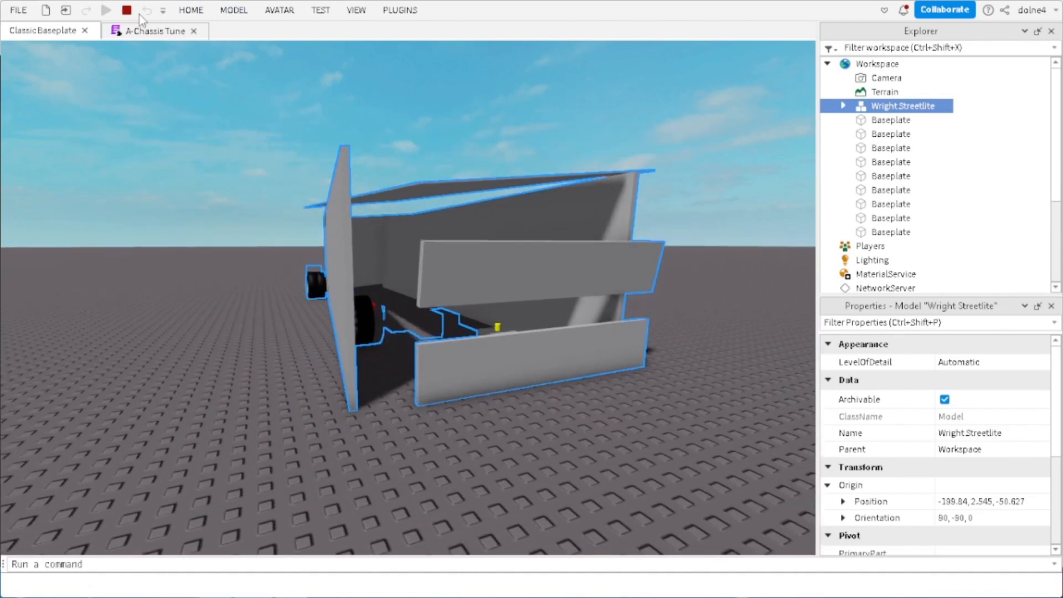
pyautogui.click(132, 9)
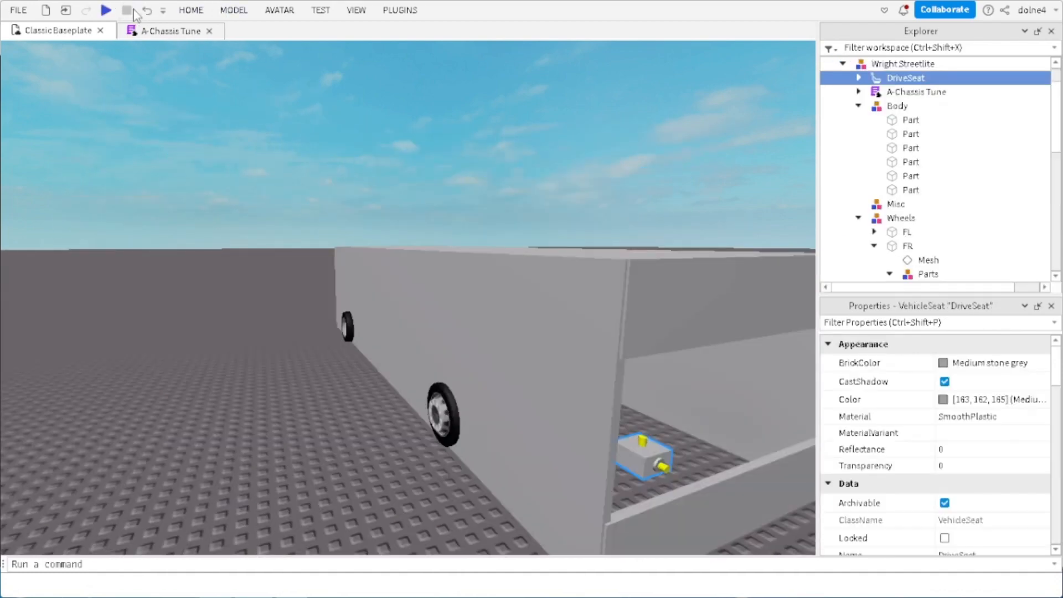
# Step: Anchor all parts of the Body group
pyautogui.click(357, 10)
pyautogui.click(500, 297)
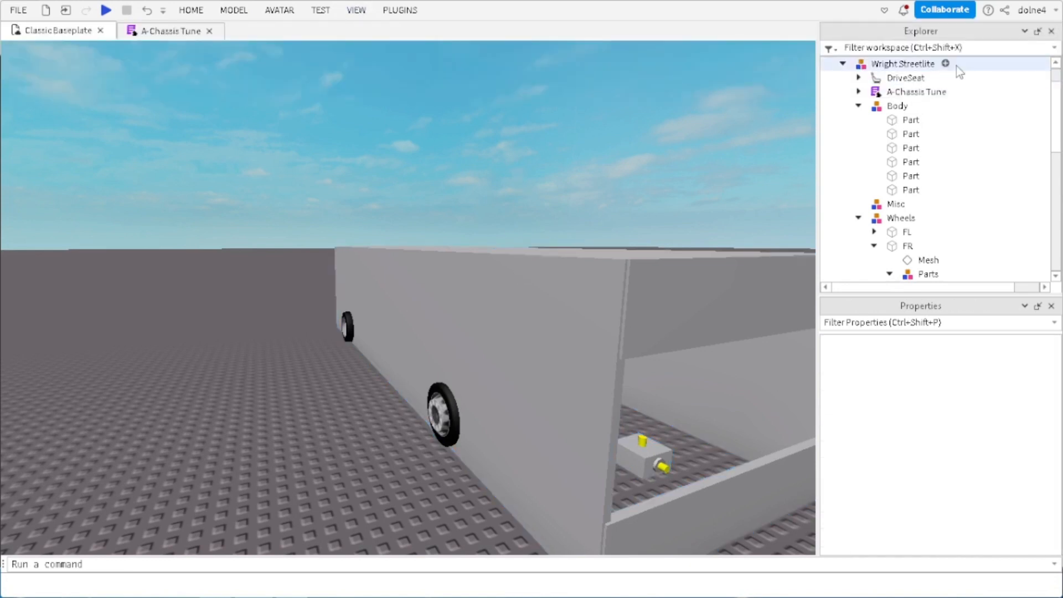
pyautogui.click(898, 106)
pyautogui.click(354, 10)
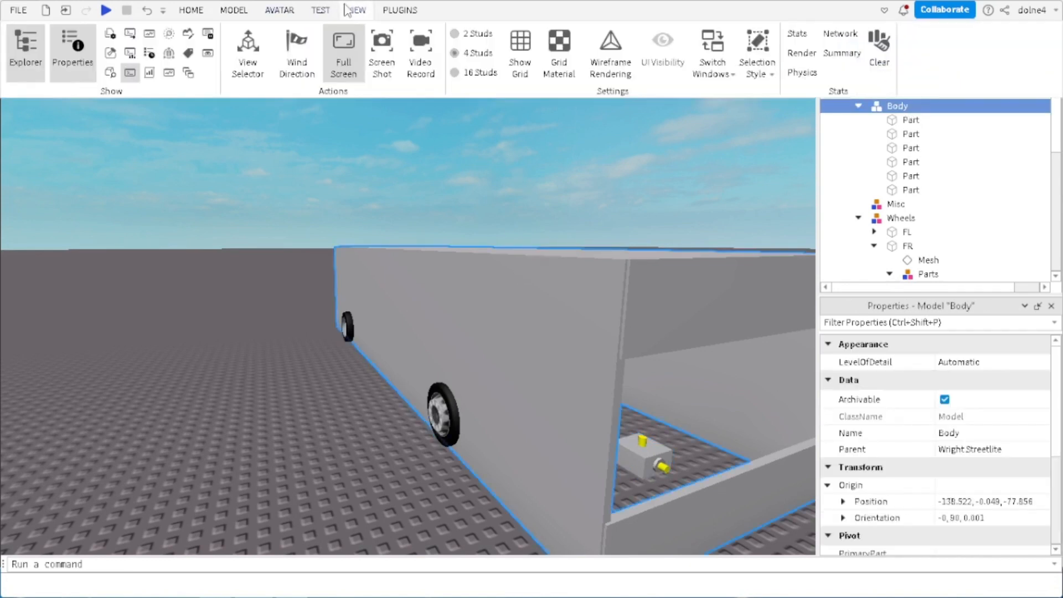
pyautogui.click(239, 10)
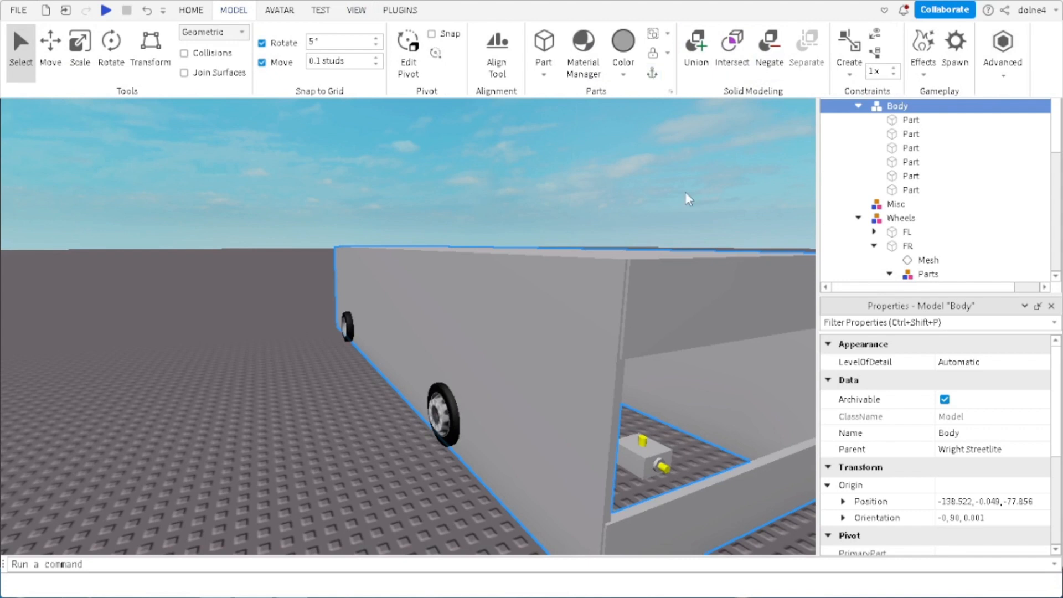
pyautogui.click(884, 110)
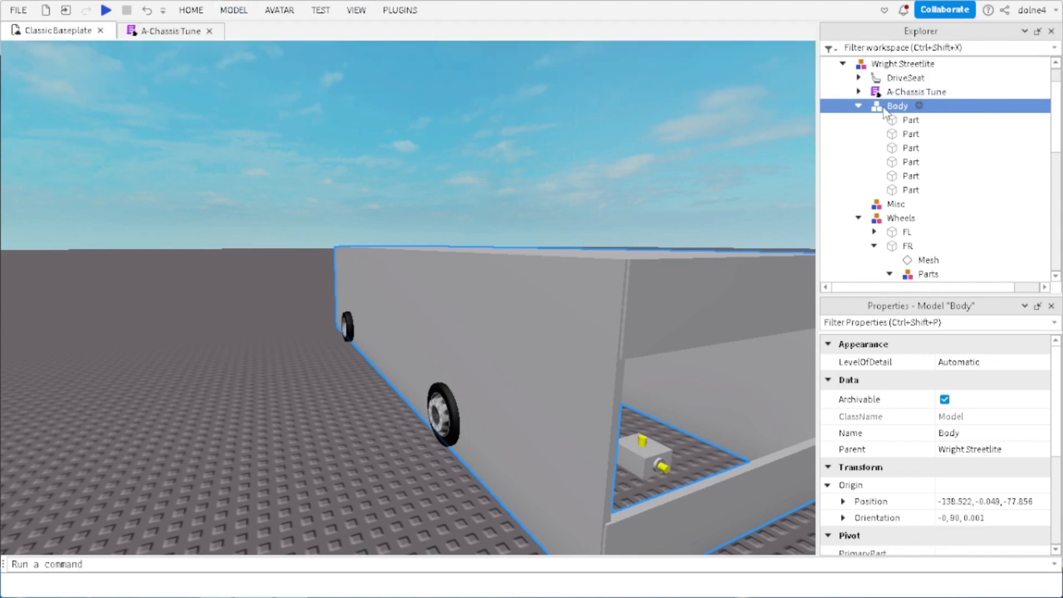
pyautogui.click(233, 12)
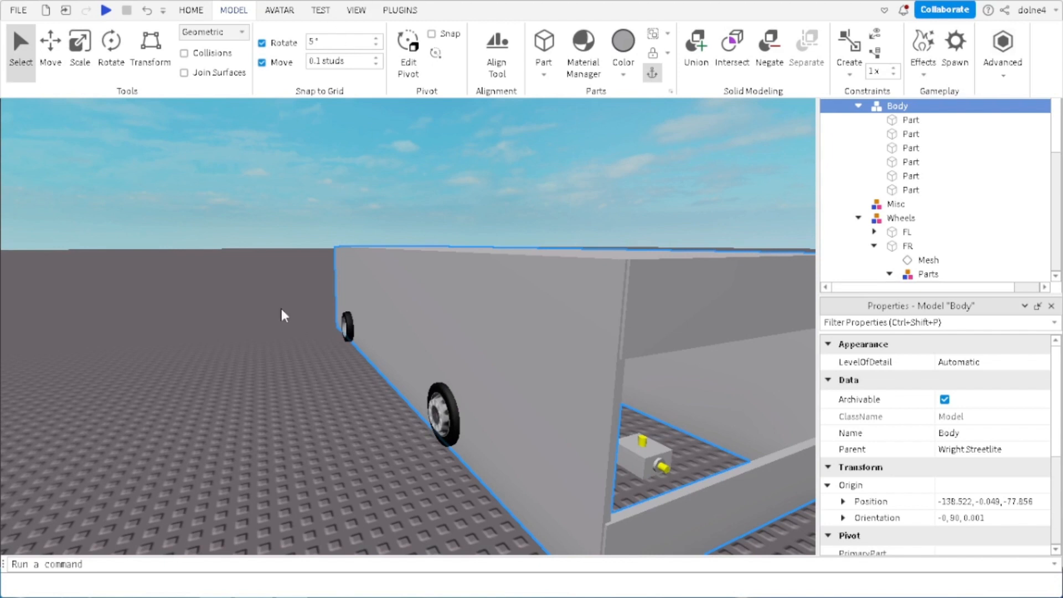
pyautogui.click(319, 353)
# Step: Rerun the simulation with the anchored body and examine the front wheel and its spring from inside
pyautogui.press('w')
pyautogui.press('d')
pyautogui.press('q')
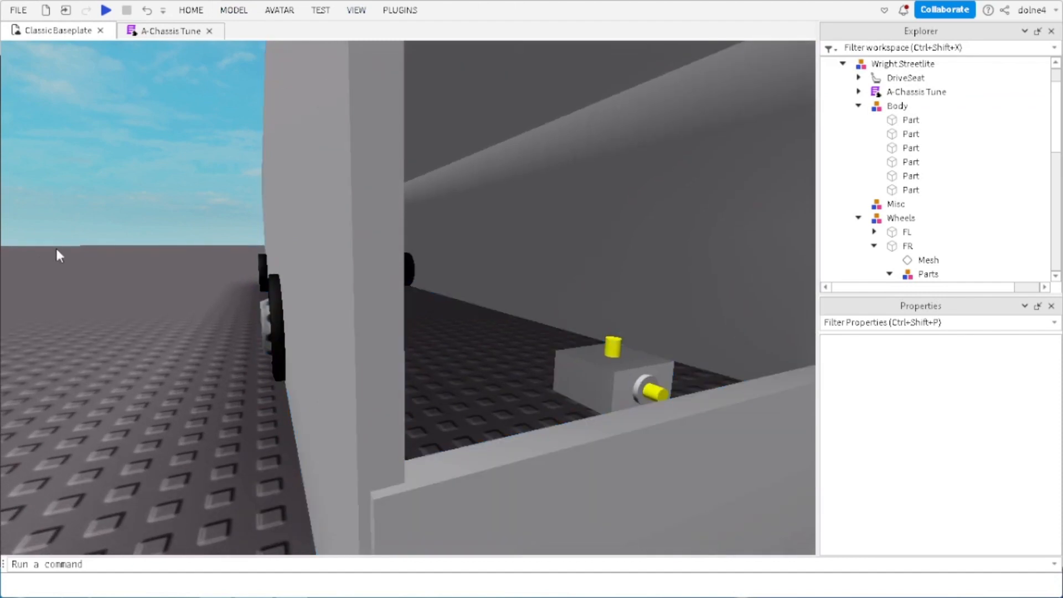
pyautogui.press('a')
pyautogui.click(321, 10)
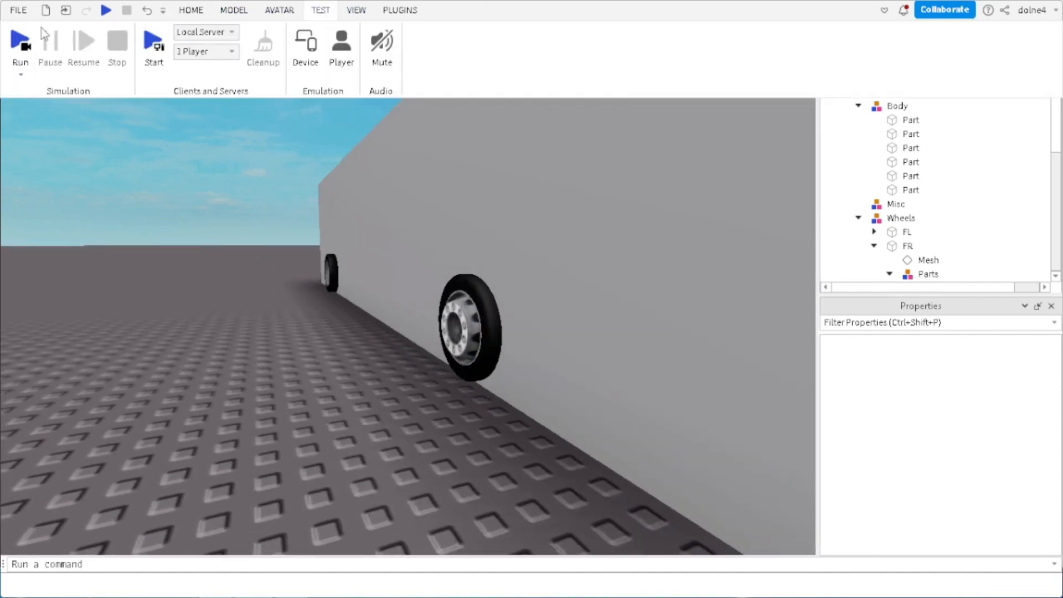
pyautogui.click(12, 47)
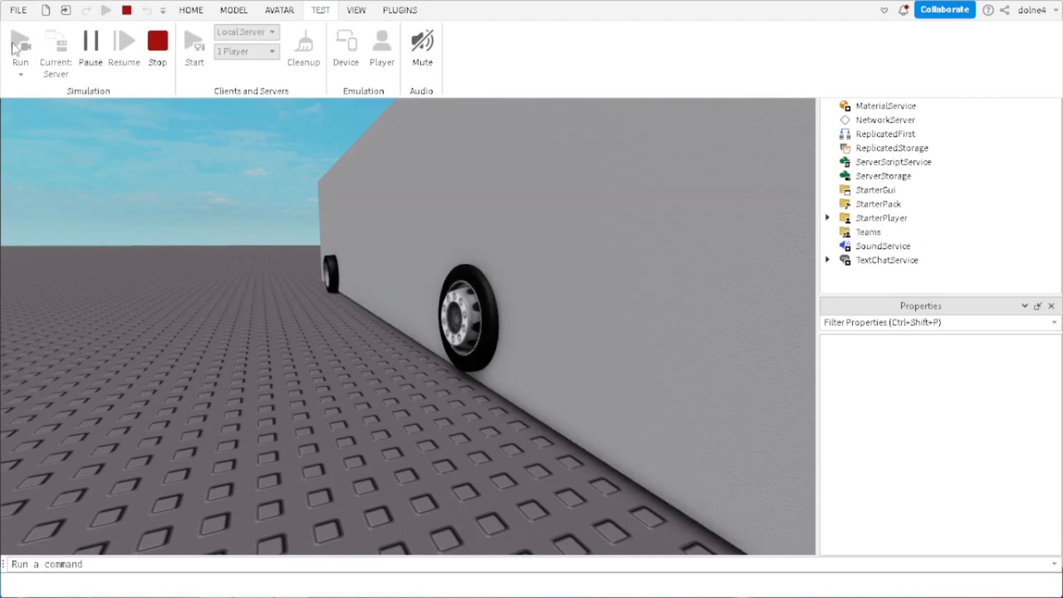
pyautogui.moveTo(328, 266); pyautogui.dragTo(330, 268, button='right')
pyautogui.press('s')
pyautogui.press('w')
pyautogui.press('d')
pyautogui.press('e')
pyautogui.press('q')
pyautogui.press('w')
pyautogui.press('a')
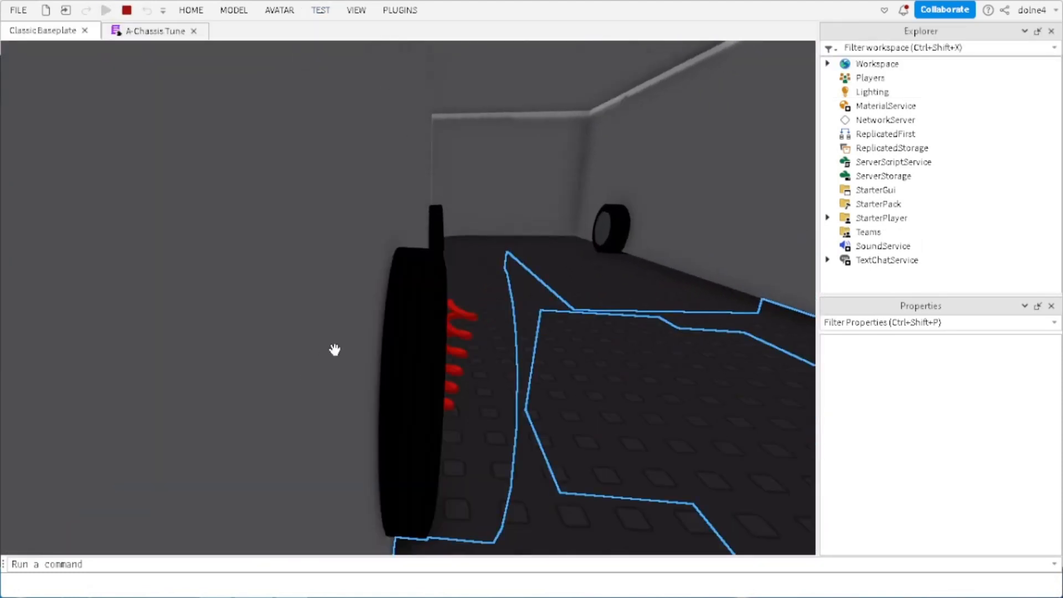
# Step: Check how the wheels sit against the outside of the side wall and through the body's open front
pyautogui.press('w')
pyautogui.press('w')
pyautogui.press('e')
pyautogui.press('d')
pyautogui.press('d')
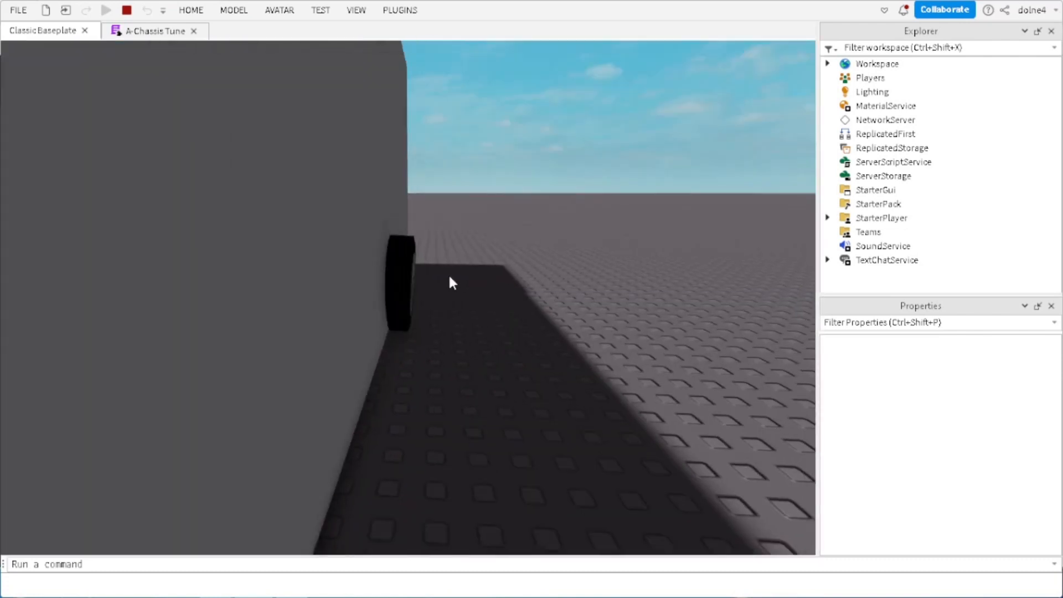
pyautogui.press('s')
pyautogui.press('e')
pyautogui.press('q')
pyautogui.press('s')
pyautogui.press('a')
pyautogui.press('a')
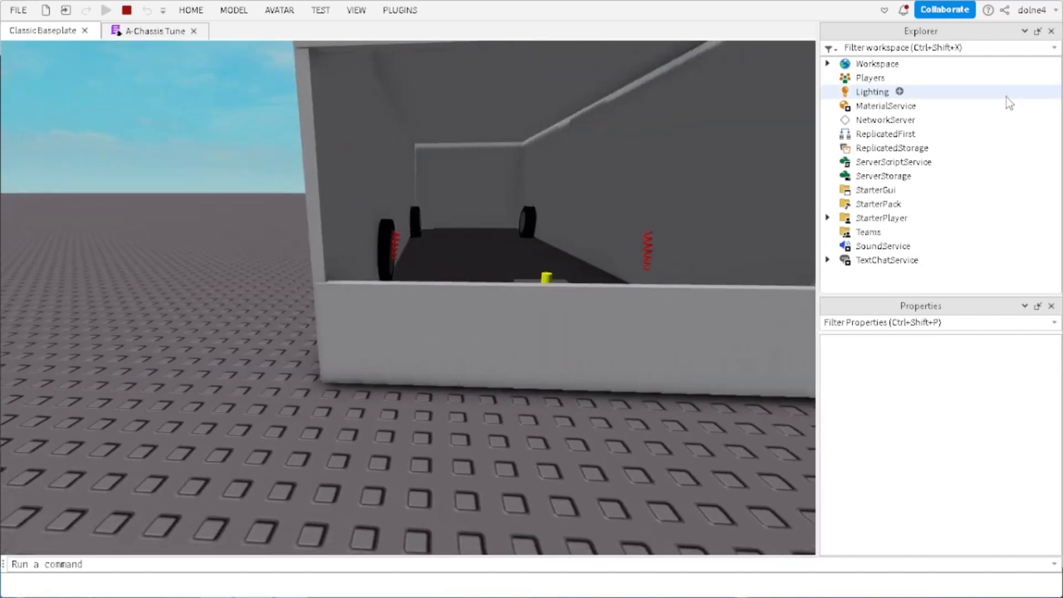
# Step: Inspect a front wheel's suspension spring up close inside the body, and stop the simulation
pyautogui.press('d')
pyautogui.press('w')
pyautogui.moveTo(467, 183); pyautogui.dragTo(443, 179, button='right')
pyautogui.press('w')
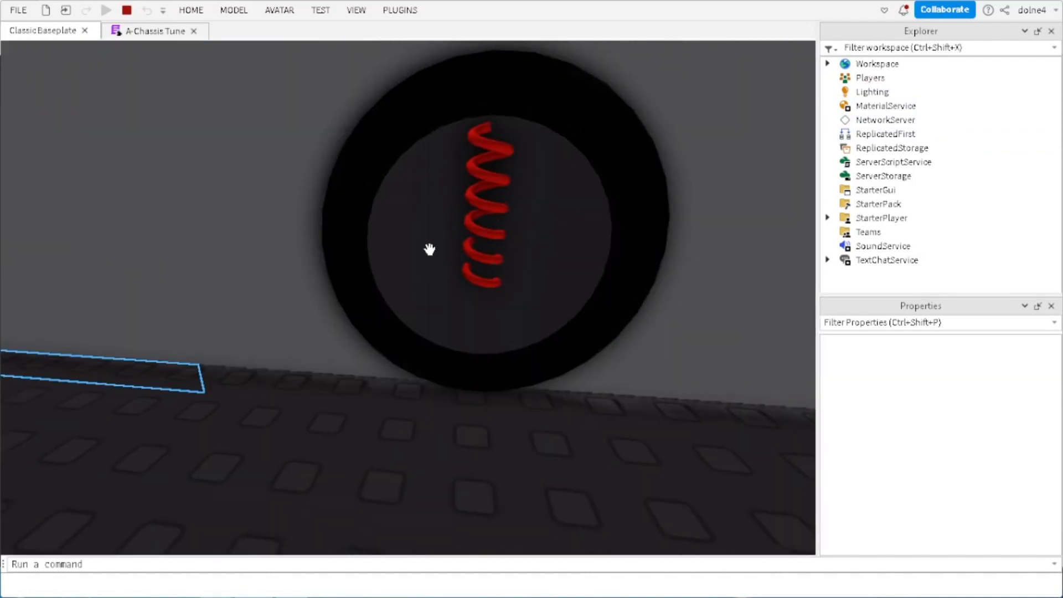
pyautogui.scroll(-4, 391, 282)
pyautogui.scroll(4, 512, 102)
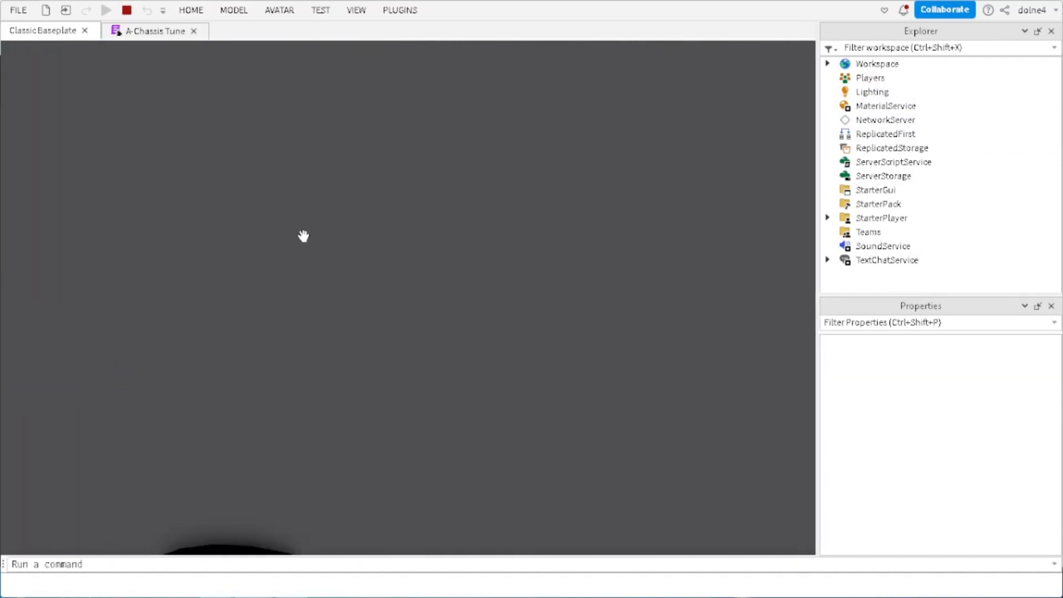
pyautogui.scroll(-3, 323, 251)
pyautogui.scroll(2, 249, 291)
pyautogui.press('a')
pyautogui.scroll(-3, 308, 146)
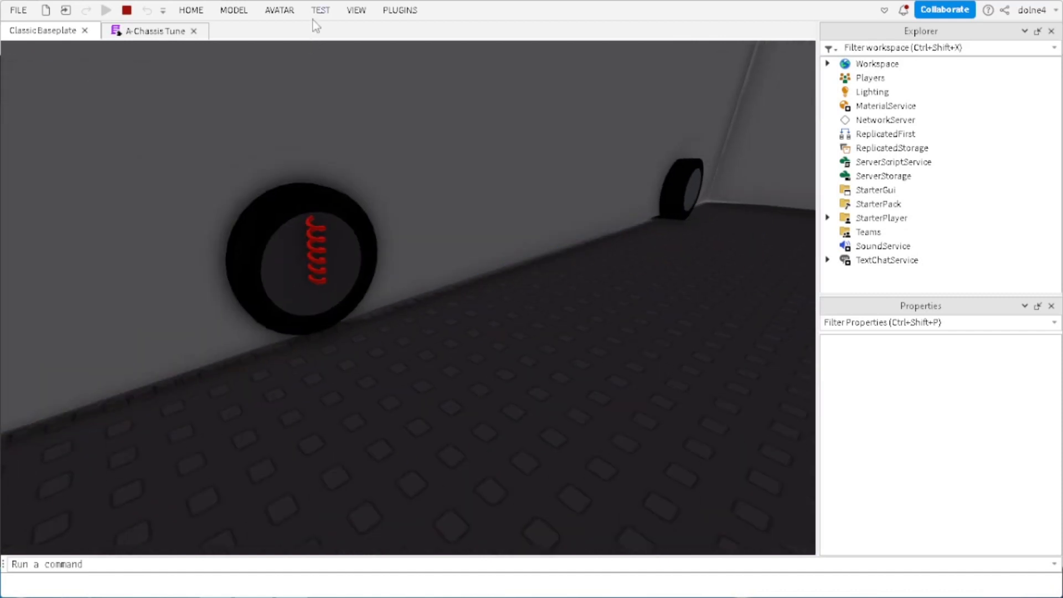
pyautogui.click(127, 10)
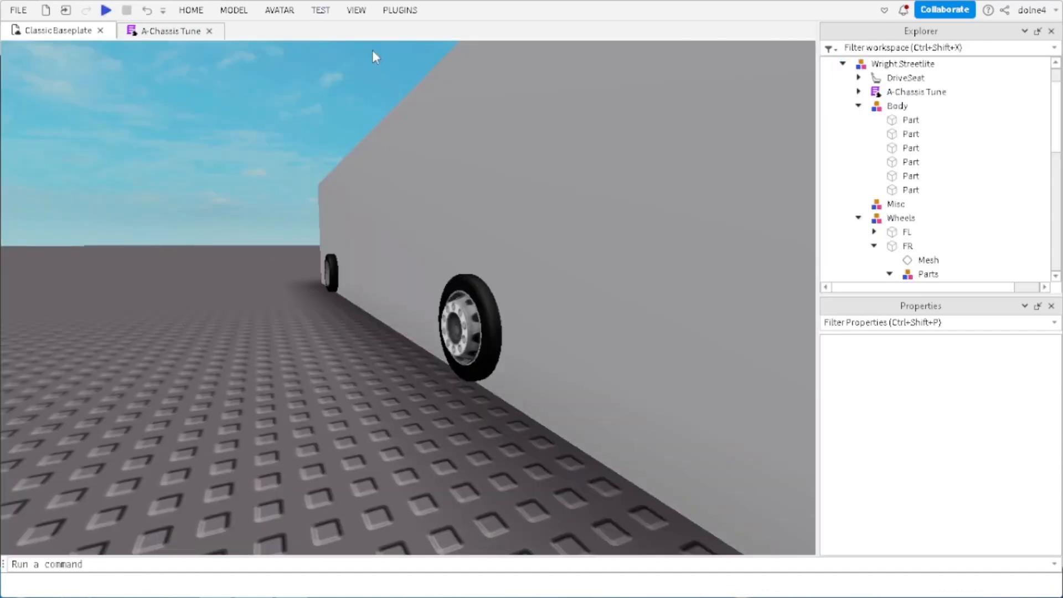
# Step: Shorten the side wall equally from both ends to a middle section between the front and rear wheels
pyautogui.scroll(3, 381, 62)
pyautogui.moveTo(286, 274); pyautogui.dragTo(286, 272, button='right')
pyautogui.press('q')
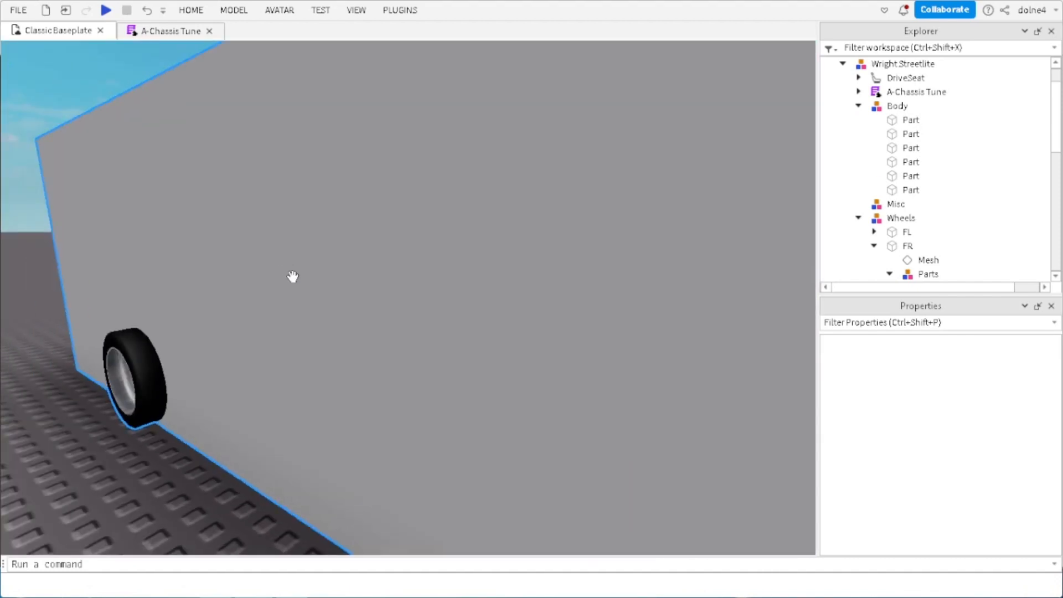
pyautogui.press('s')
pyautogui.click(672, 344)
pyautogui.press('s')
pyautogui.press('d')
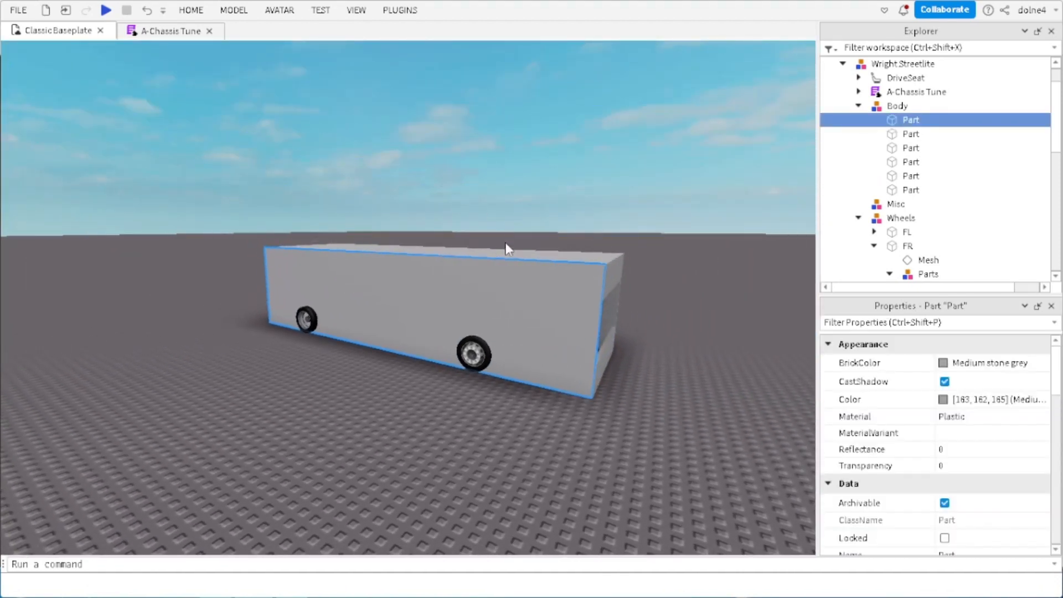
pyautogui.moveTo(506, 247); pyautogui.dragTo(456, 247, button='right')
pyautogui.press('d')
pyautogui.press('a')
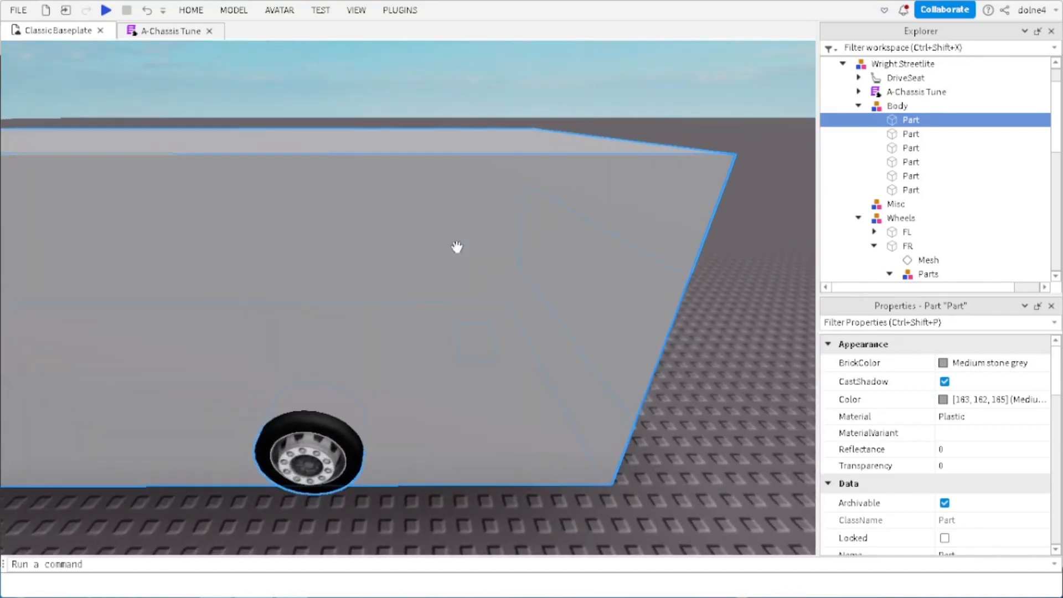
pyautogui.press('s')
pyautogui.press('a')
pyautogui.hotkey('ctrl', '3')
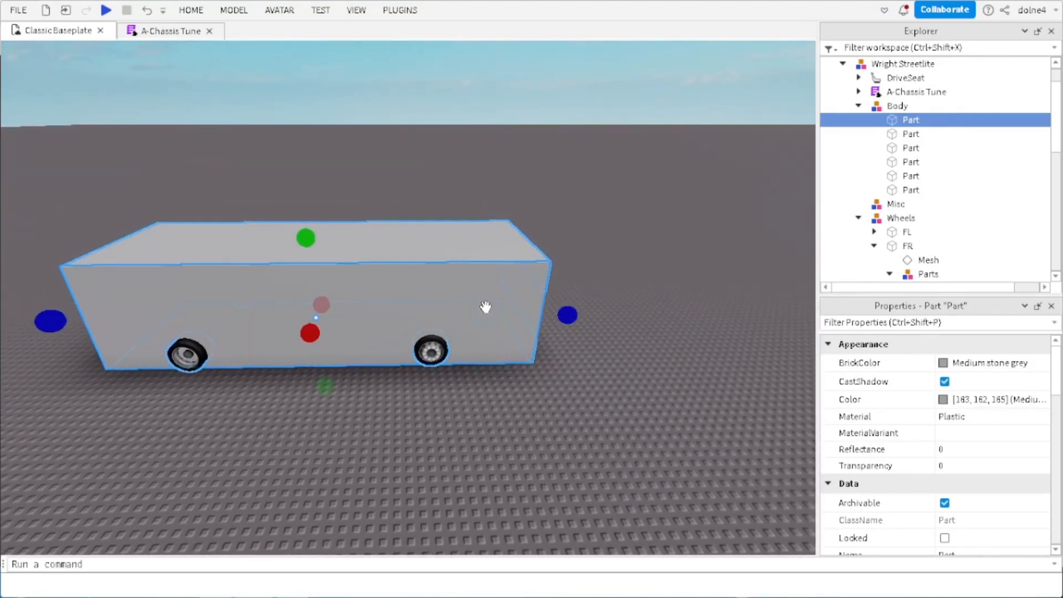
pyautogui.moveTo(563, 324)
pyautogui.keyDown('ctrl'); pyautogui.mouseDown()
pyautogui.moveTo(391, 343)
pyautogui.moveTo(419, 330)
pyautogui.moveTo(571, 333)
pyautogui.mouseUp(); pyautogui.keyUp('ctrl')
# Step: Duplicate the middle wall section forward over the front wheel and trim the copy's front end to leave a door opening
pyautogui.hotkey('ctrl', 'd')
pyautogui.hotkey('ctrl', '2')
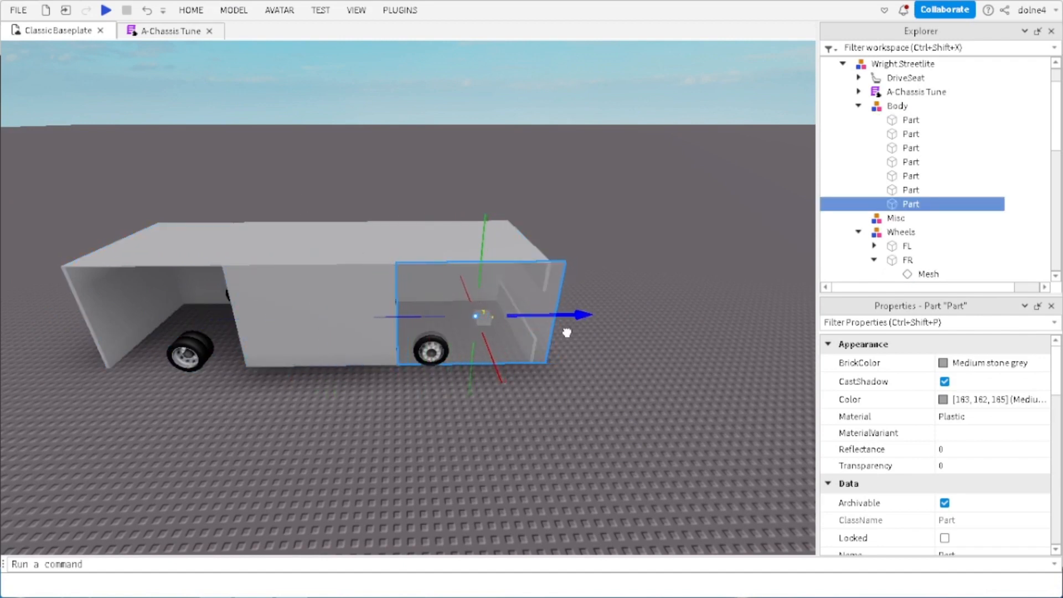
pyautogui.hotkey('ctrl', '3')
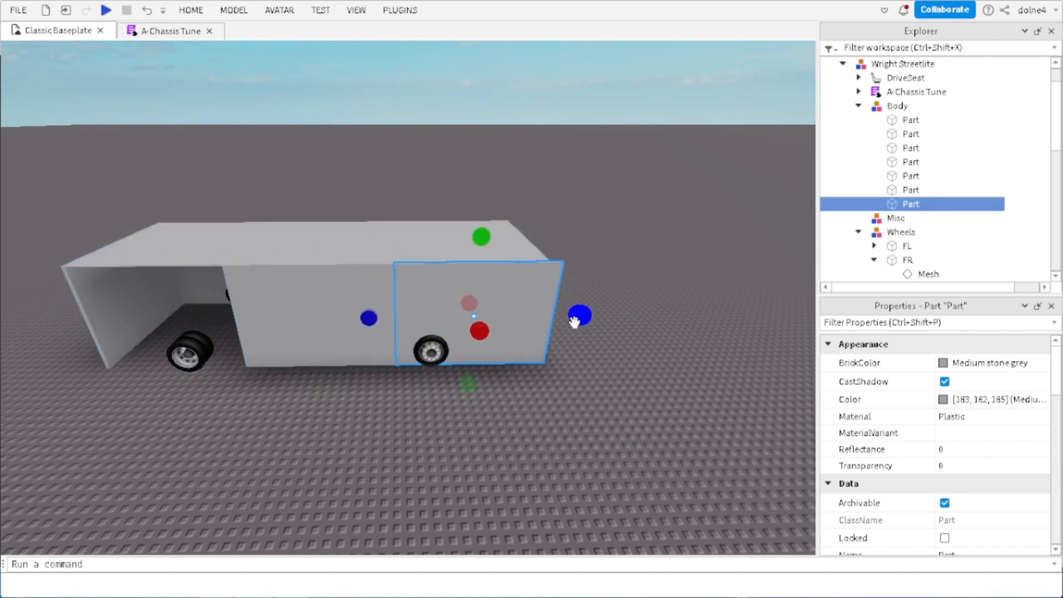
pyautogui.moveTo(574, 317); pyautogui.dragTo(332, 327)
# Step: Duplicate the trimmed front section, move the copy back over the rear wheel, and scale it to meet the rear wall
pyautogui.hotkey('ctrl', 'd')
pyautogui.hotkey('ctrl', '2')
pyautogui.hotkey('ctrl', '3')
# Step: Shorten the middle wall section from its rear end to leave a second opening ahead of the rear wheel section
pyautogui.click(299, 341)
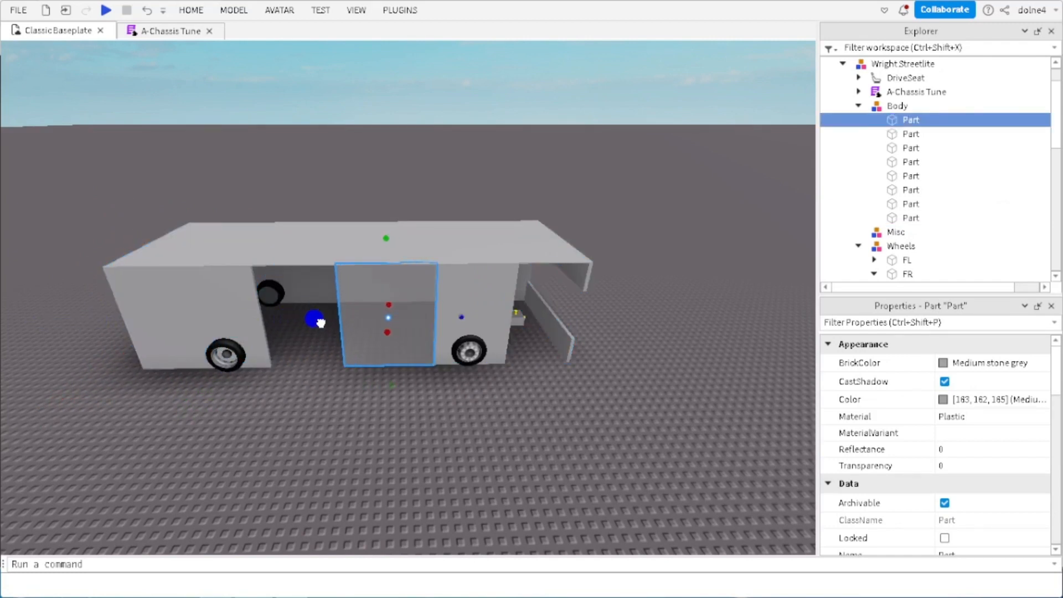
pyautogui.click(300, 413)
pyautogui.press('a')
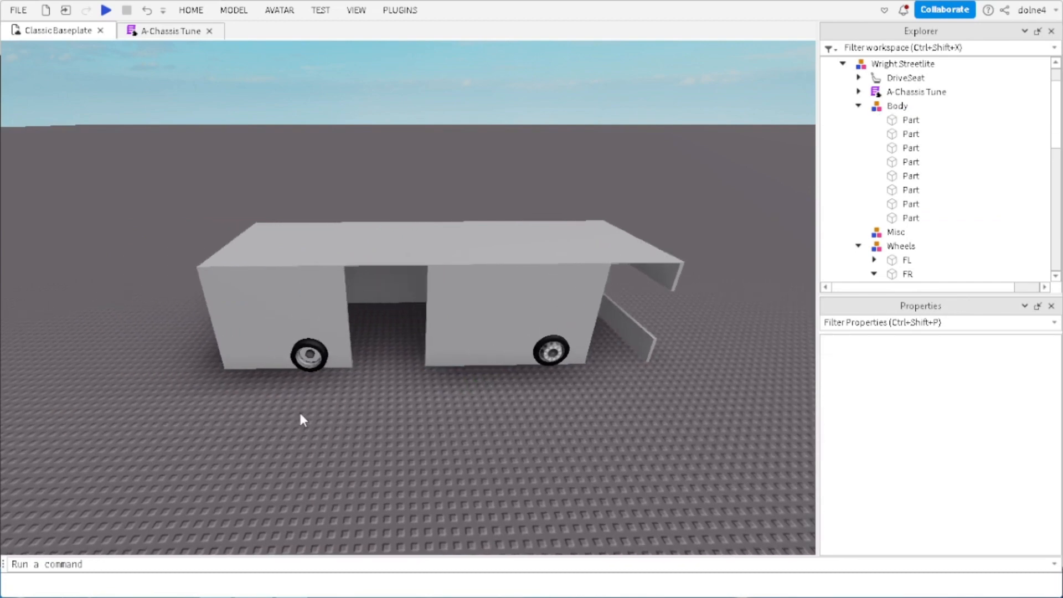
pyautogui.press('d')
pyautogui.press('w')
pyautogui.press('a')
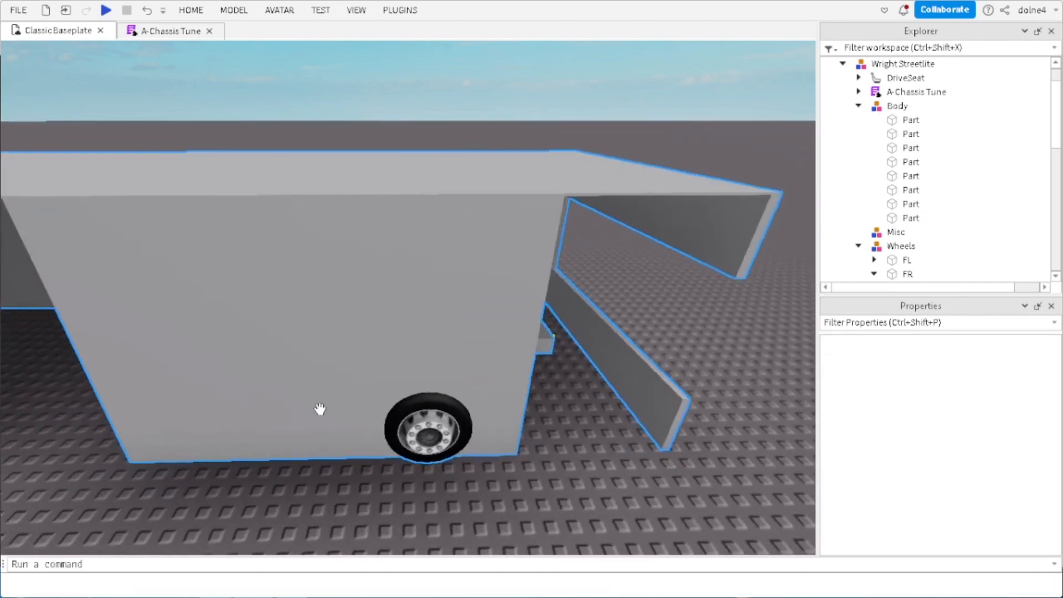
pyautogui.click(630, 341)
pyautogui.press('s')
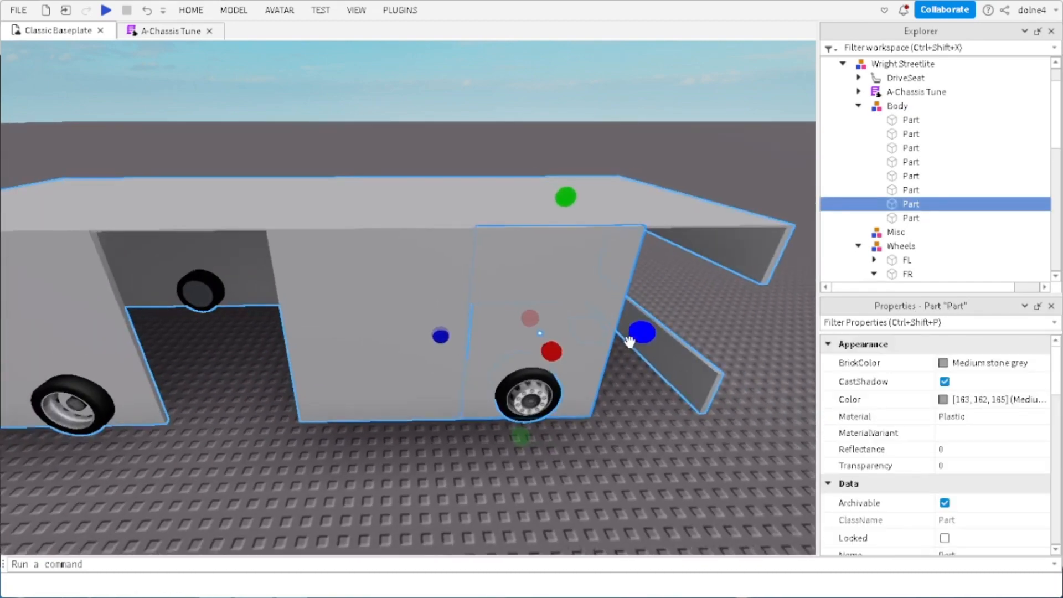
pyautogui.press('w')
pyautogui.press('q')
pyautogui.press('d')
pyautogui.press('d')
pyautogui.press('q')
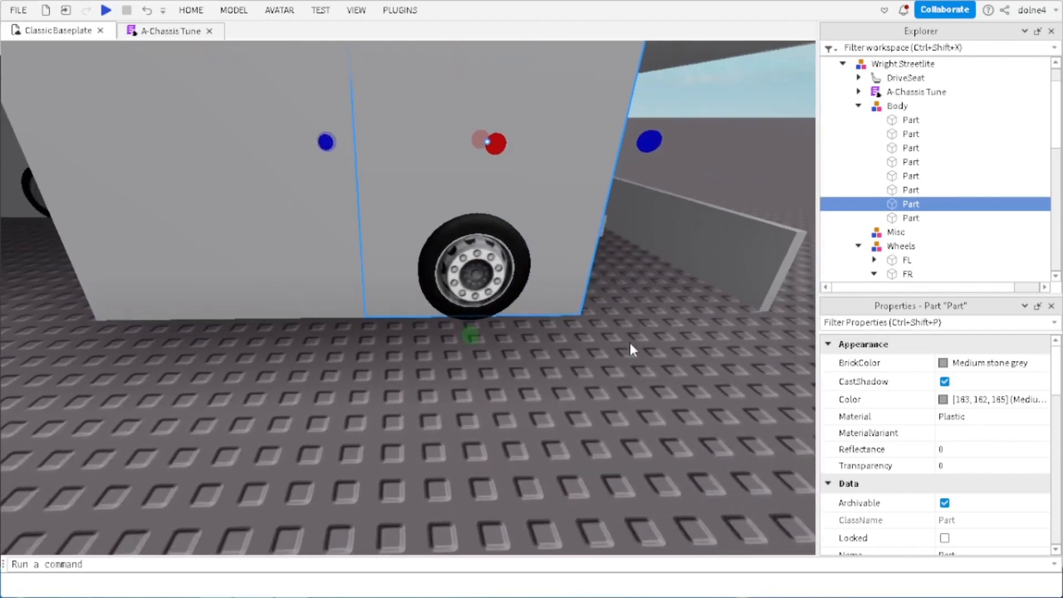
pyautogui.scroll(-3, 458, 212)
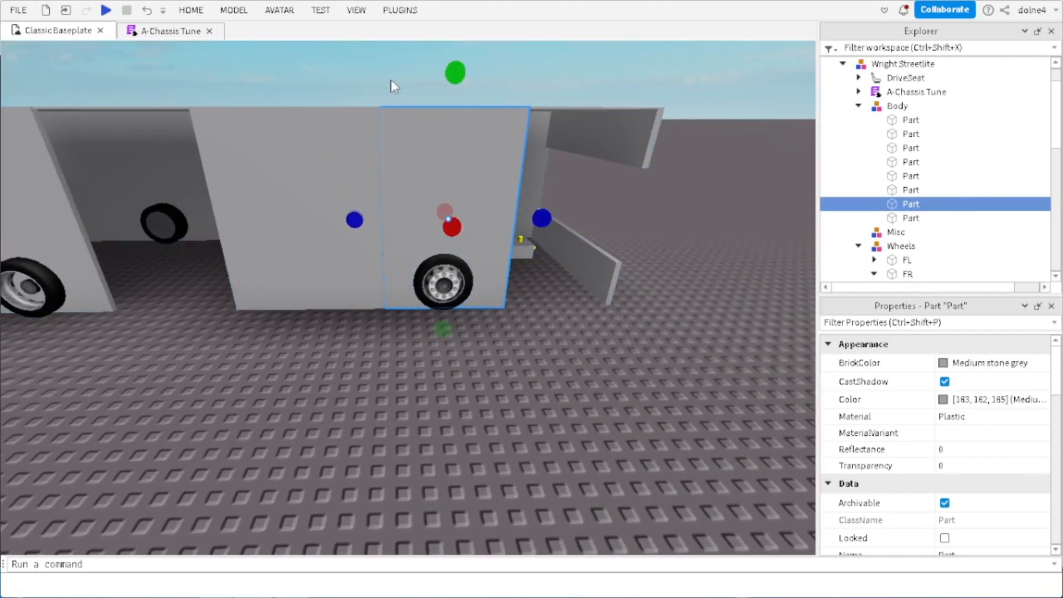
pyautogui.click(454, 198)
pyautogui.scroll(-8, 928, 505)
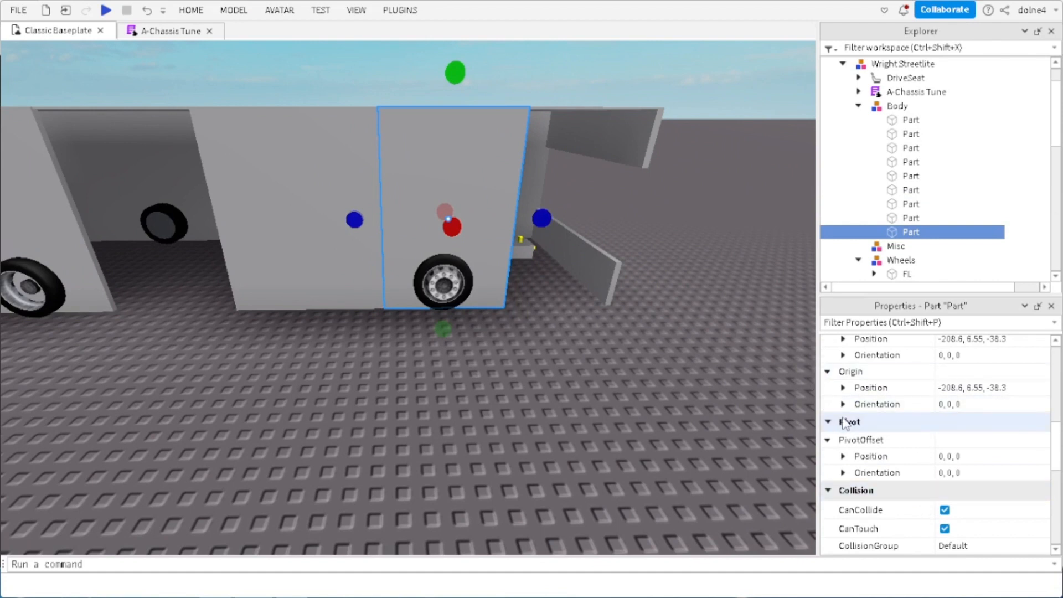
pyautogui.scroll(-3, 972, 434)
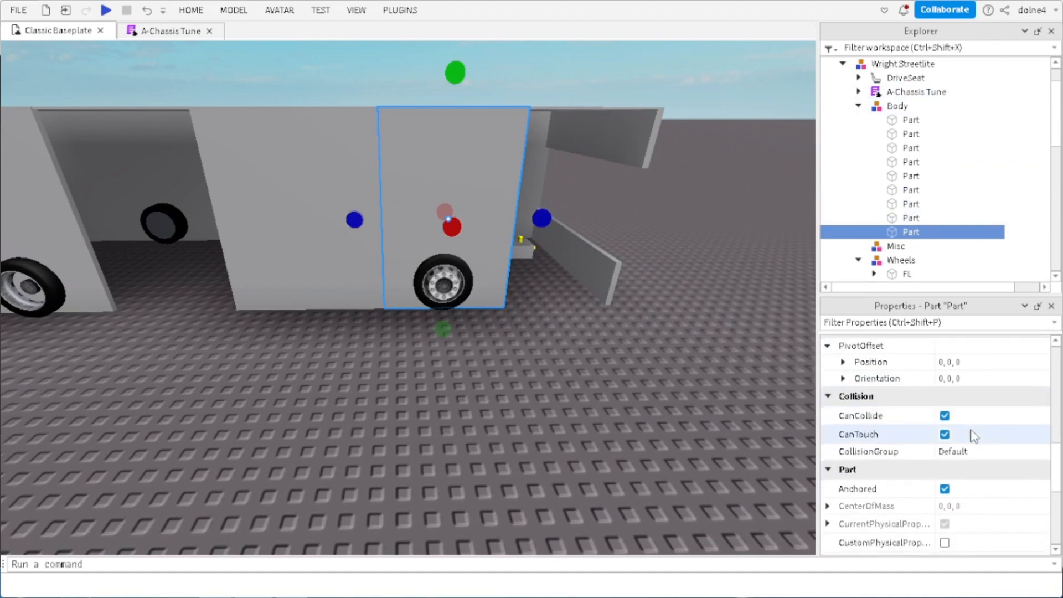
pyautogui.click(570, 346)
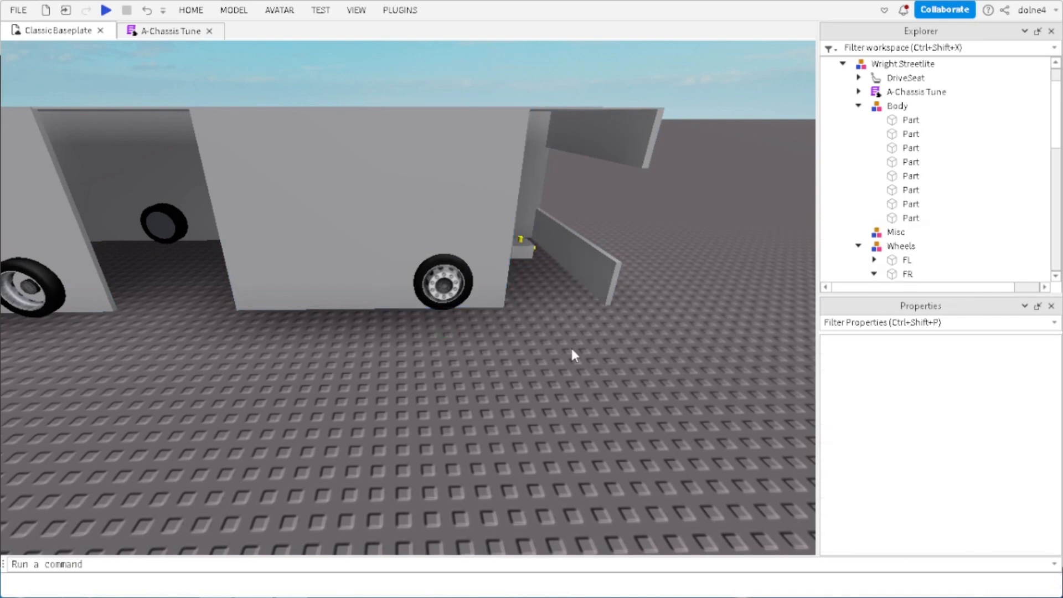
# Step: Duplicate the wall section over the front wheel and change the copy's shape to Cylinder
pyautogui.click(437, 140)
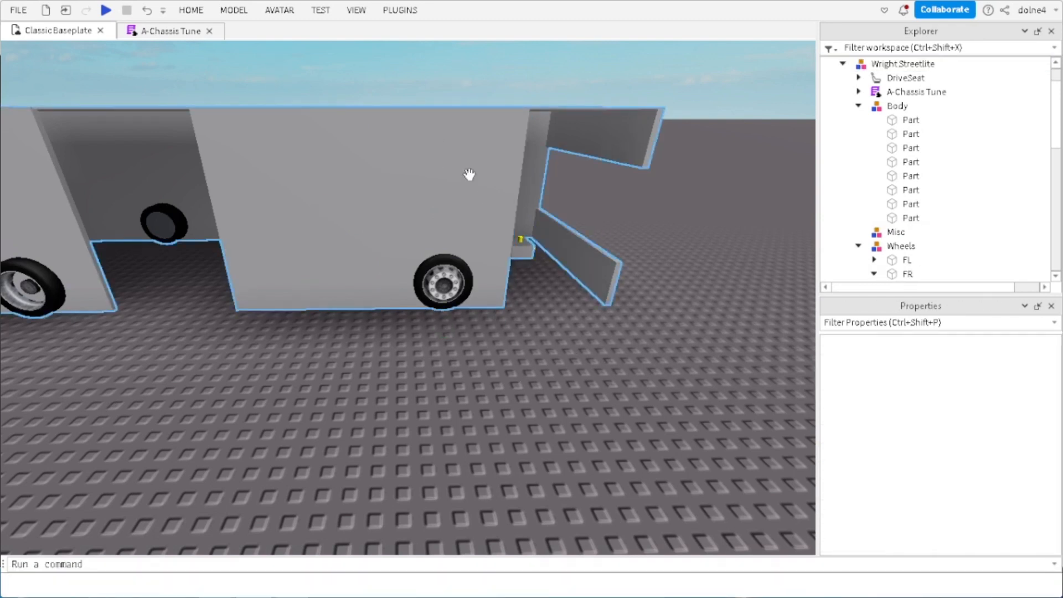
pyautogui.click(467, 170)
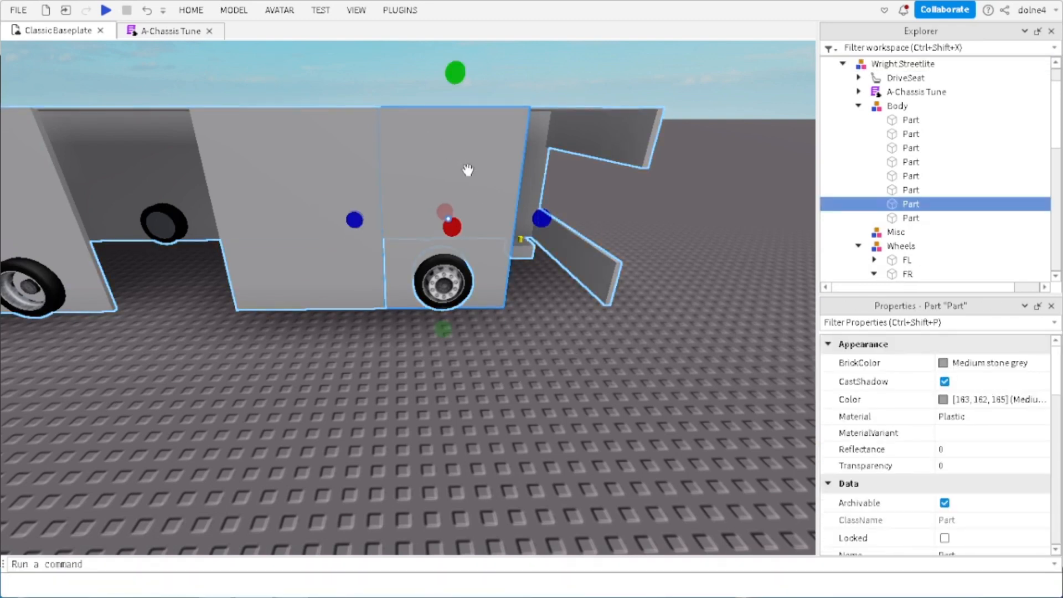
pyautogui.hotkey('ctrl', 'd')
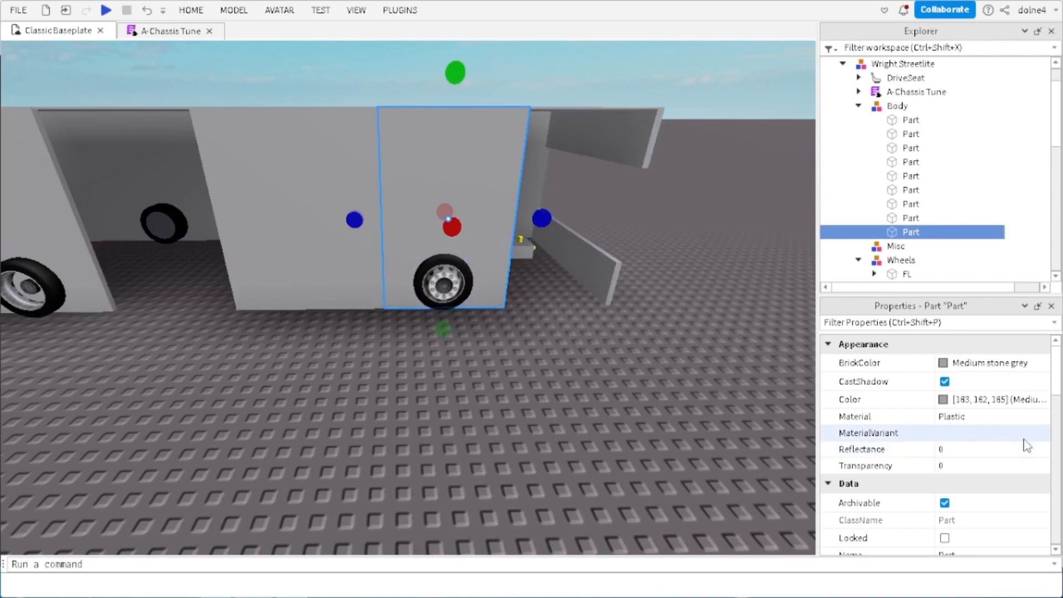
pyautogui.scroll(-3, 1026, 446)
pyautogui.scroll(-10, 1025, 444)
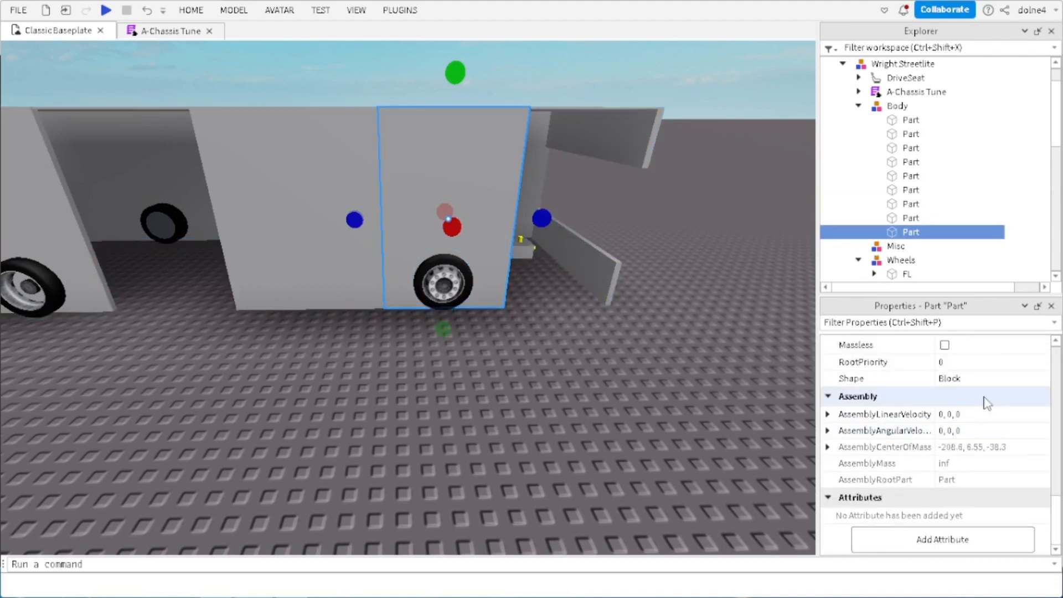
pyautogui.click(966, 381)
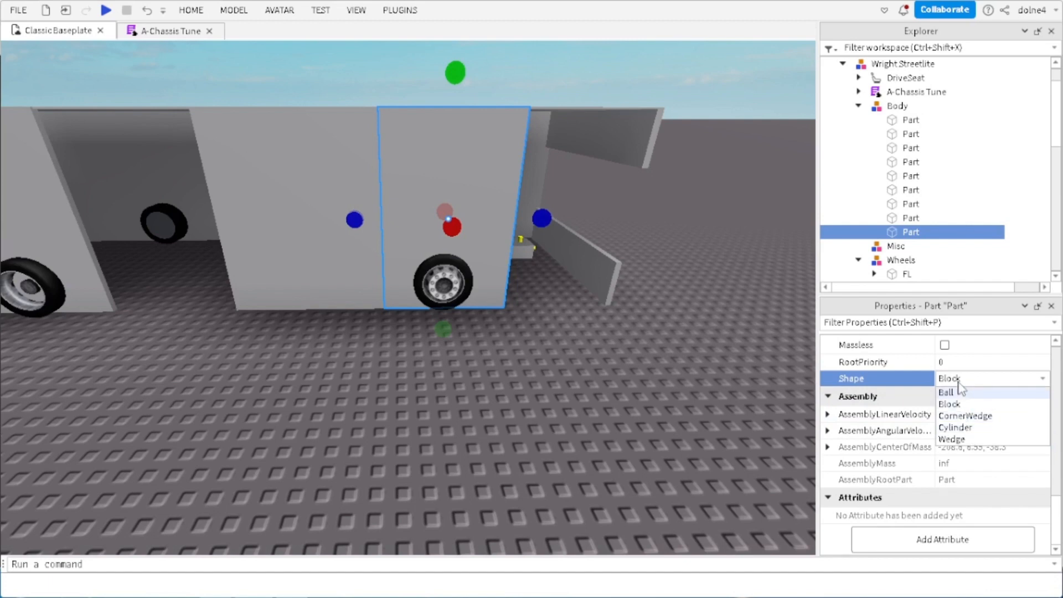
pyautogui.click(963, 427)
# Step: Lower the cylinder onto the front wheel and scale it down until it is slightly larger than the tyre
pyautogui.scroll(8, 474, 270)
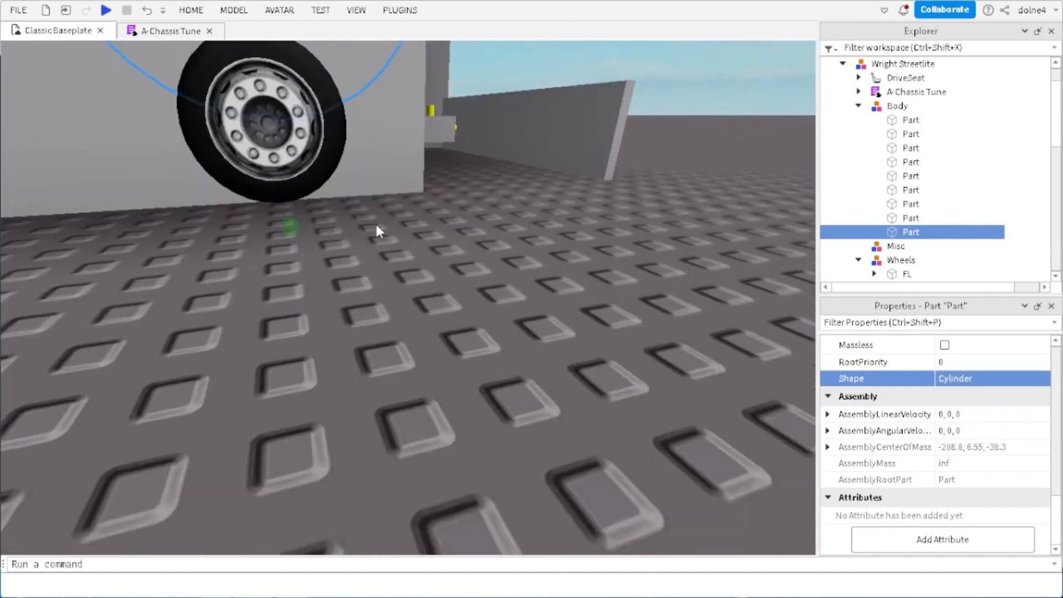
pyautogui.moveTo(376, 231); pyautogui.dragTo(351, 217, button='middle')
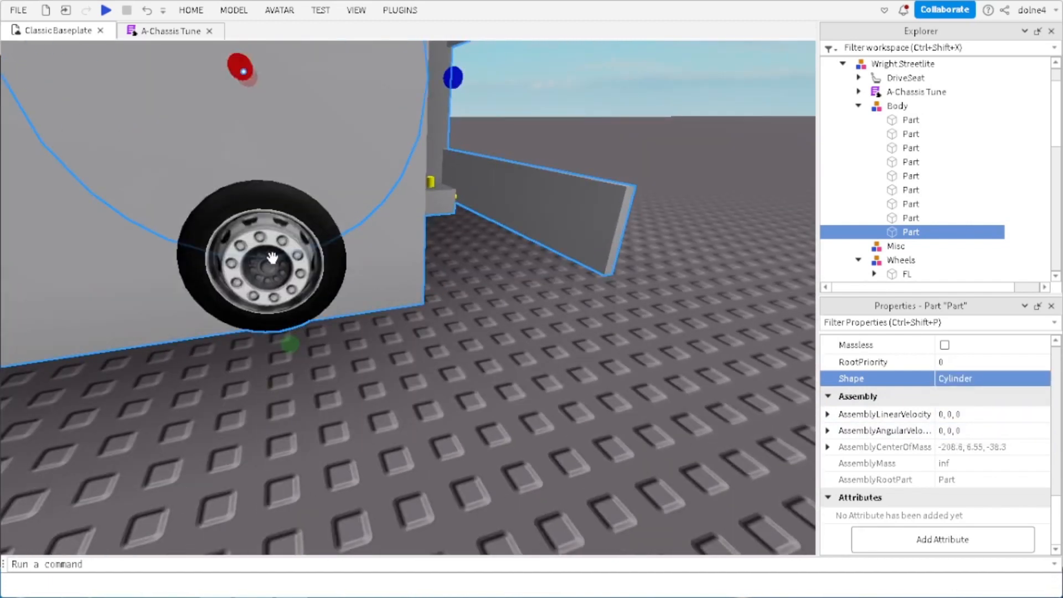
pyautogui.scroll(-2, 272, 258)
pyautogui.hotkey('ctrl', '2')
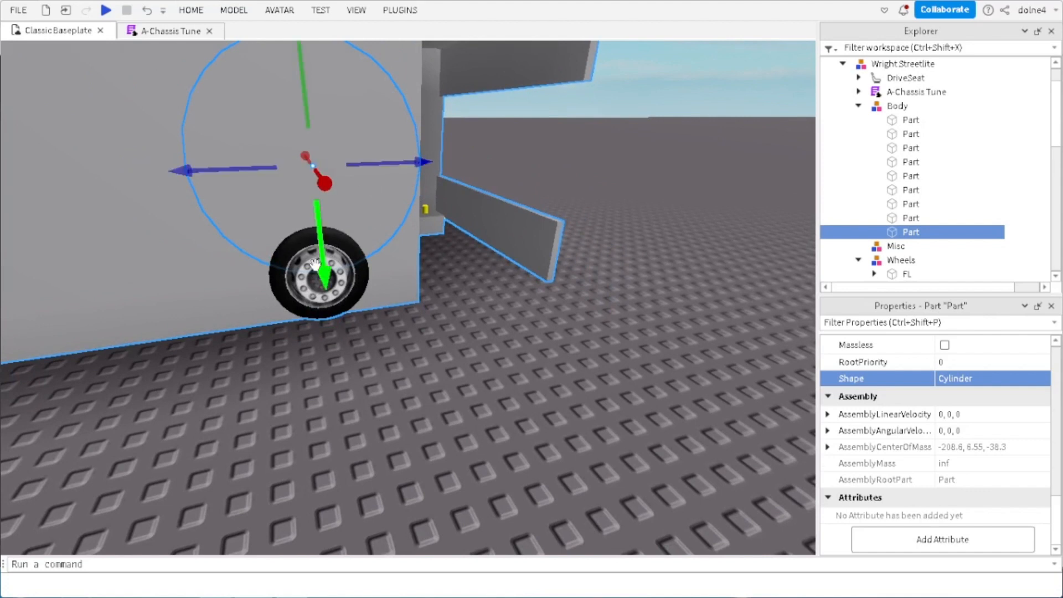
pyautogui.moveTo(331, 244); pyautogui.dragTo(333, 297)
pyautogui.hotkey('ctrl', '3')
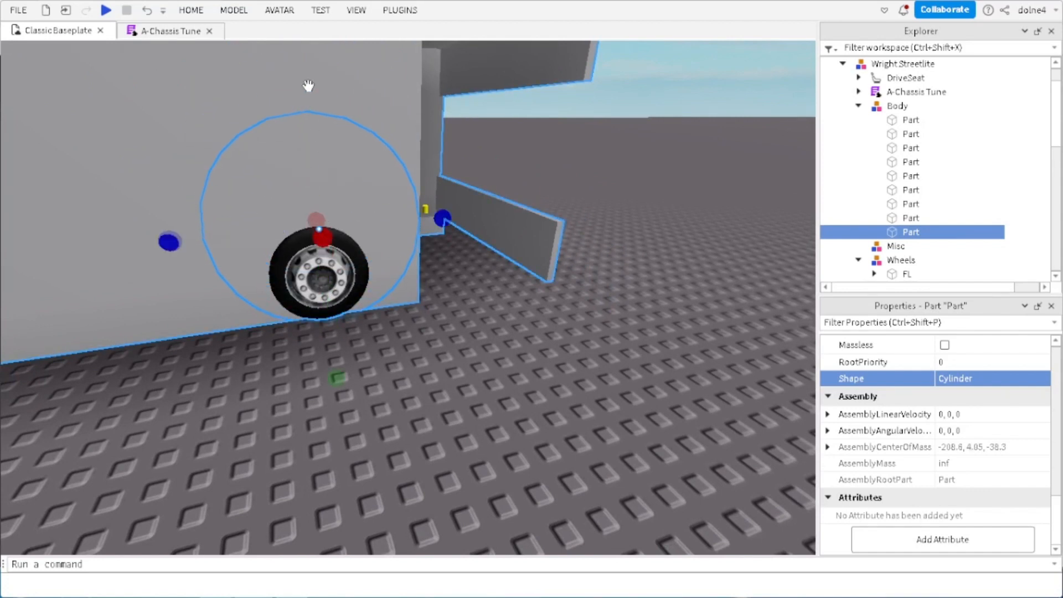
pyautogui.scroll(-3, 332, 105)
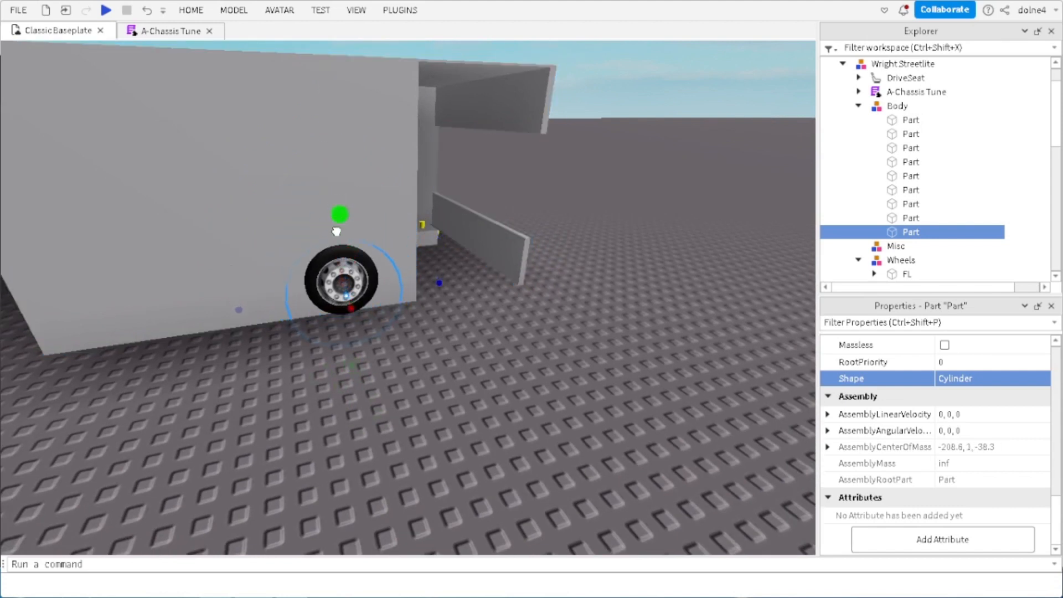
pyautogui.moveTo(336, 223); pyautogui.dragTo(334, 216)
pyautogui.press('f')
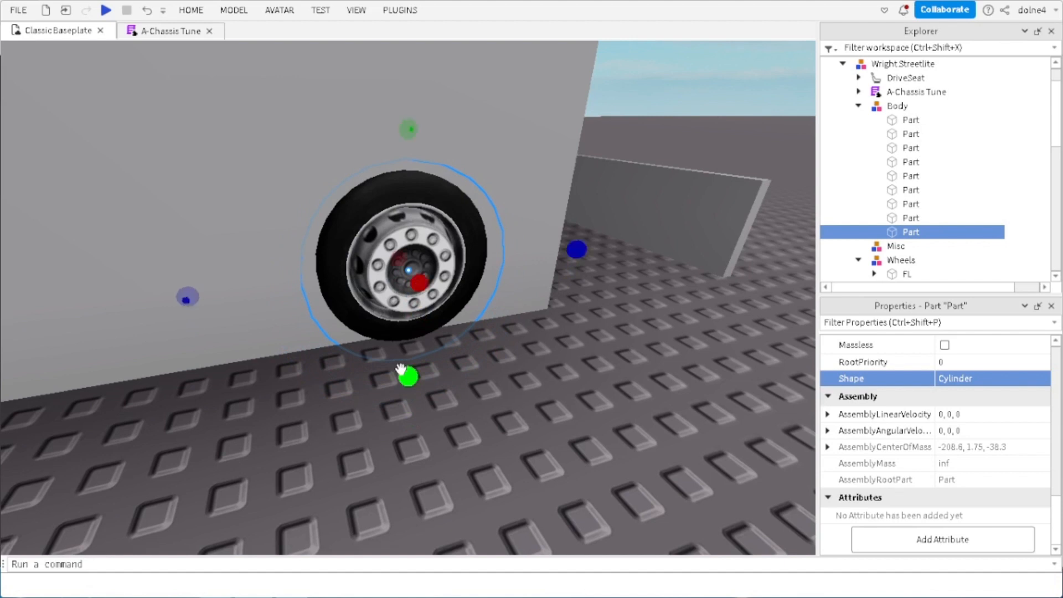
# Step: Center the cylinder around the front wheel from inside the body, at height 2.25 and Z position -38.5
pyautogui.moveTo(393, 338); pyautogui.dragTo(372, 261, button='right')
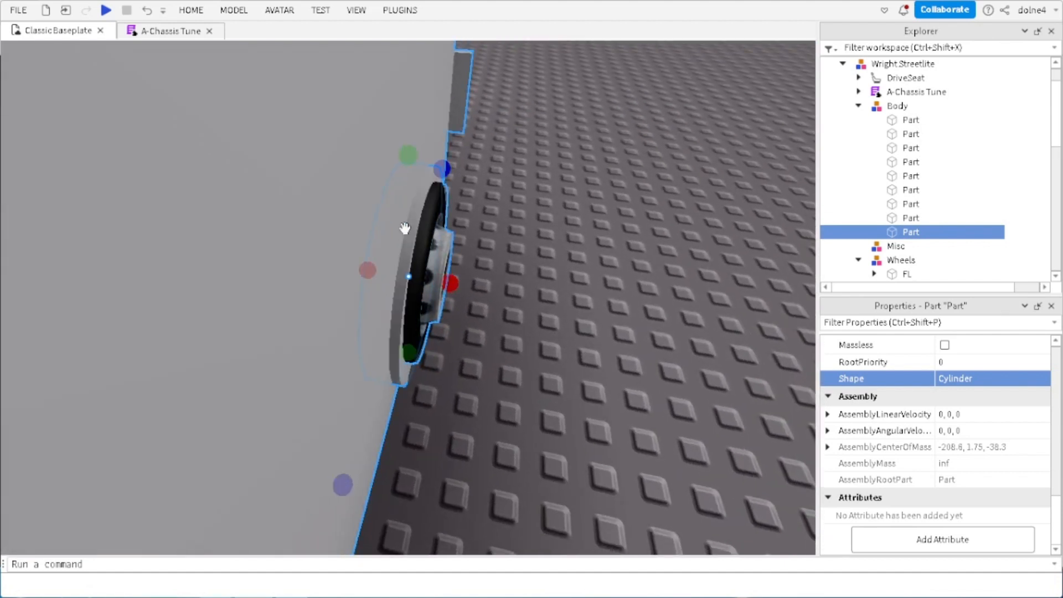
pyautogui.moveTo(405, 228); pyautogui.dragTo(365, 205, button='right')
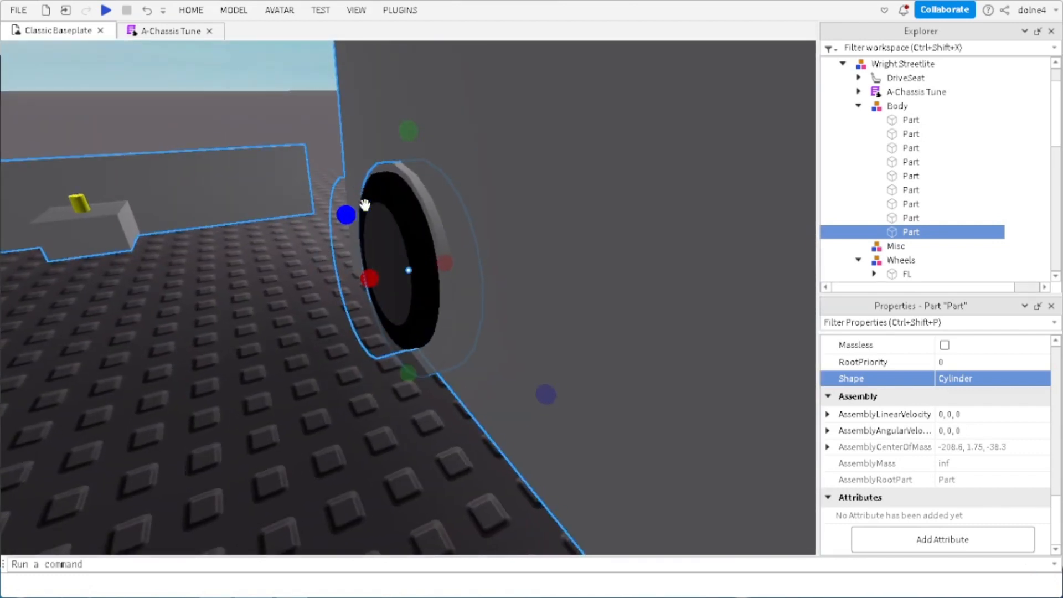
pyautogui.moveTo(270, 234); pyautogui.dragTo(271, 237, button='right')
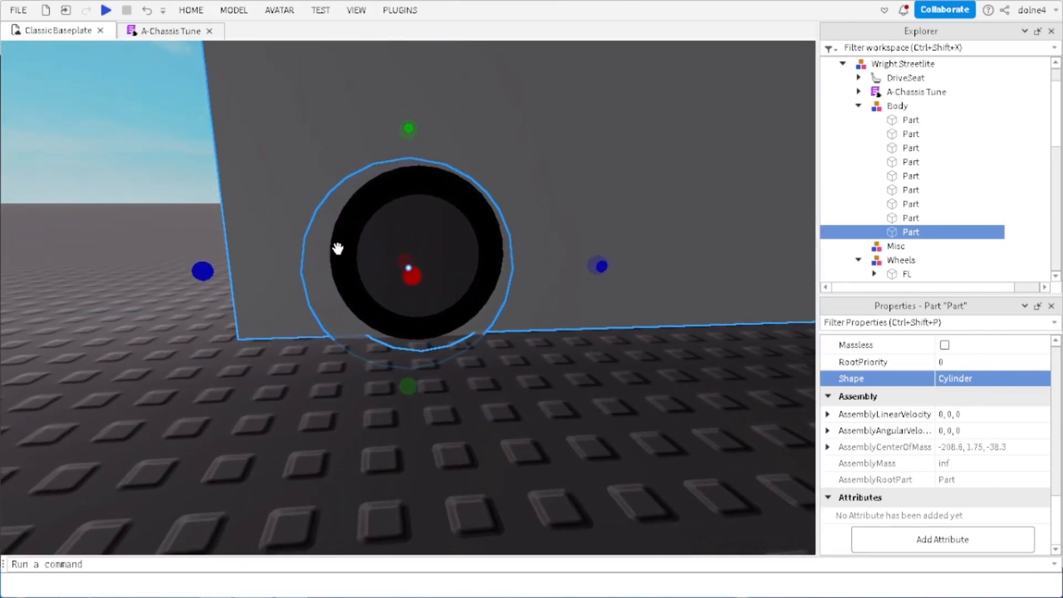
pyautogui.press('d')
pyautogui.hotkey('ctrl', '2')
pyautogui.moveTo(416, 266); pyautogui.dragTo(422, 264)
pyautogui.moveTo(320, 343); pyautogui.dragTo(319, 334)
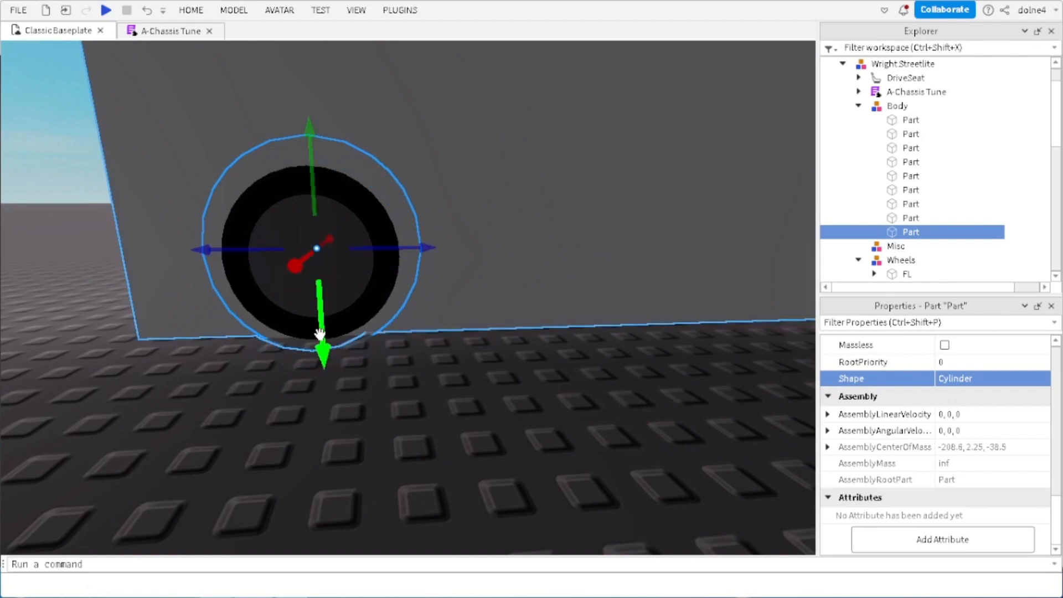
# Step: Negate the cylinder around the front wheel
pyautogui.hotkey('ctrl', 'shift', 'n')
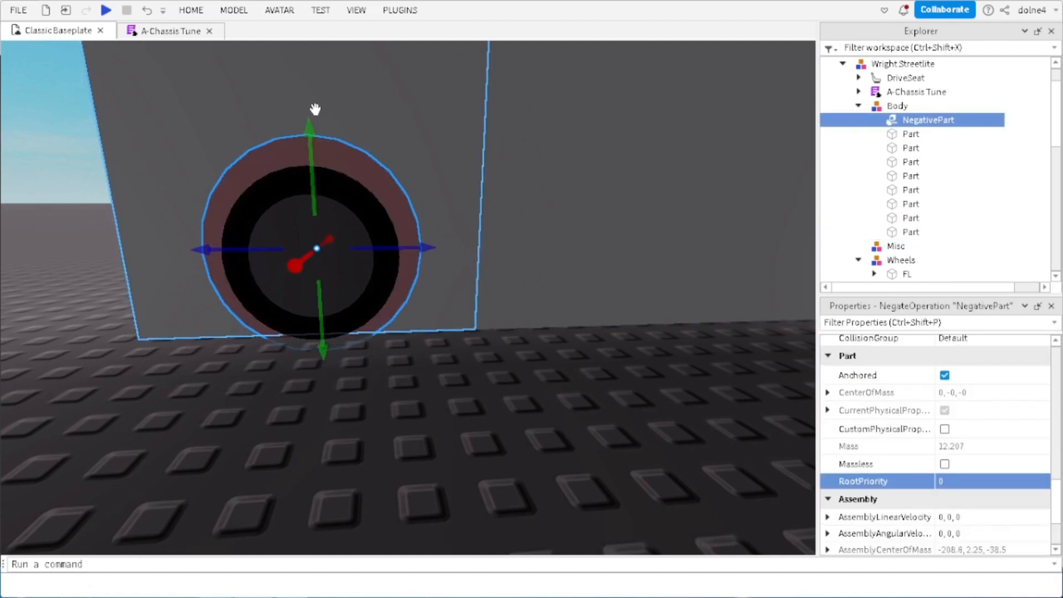
pyautogui.hotkey('ctrl', 'z')
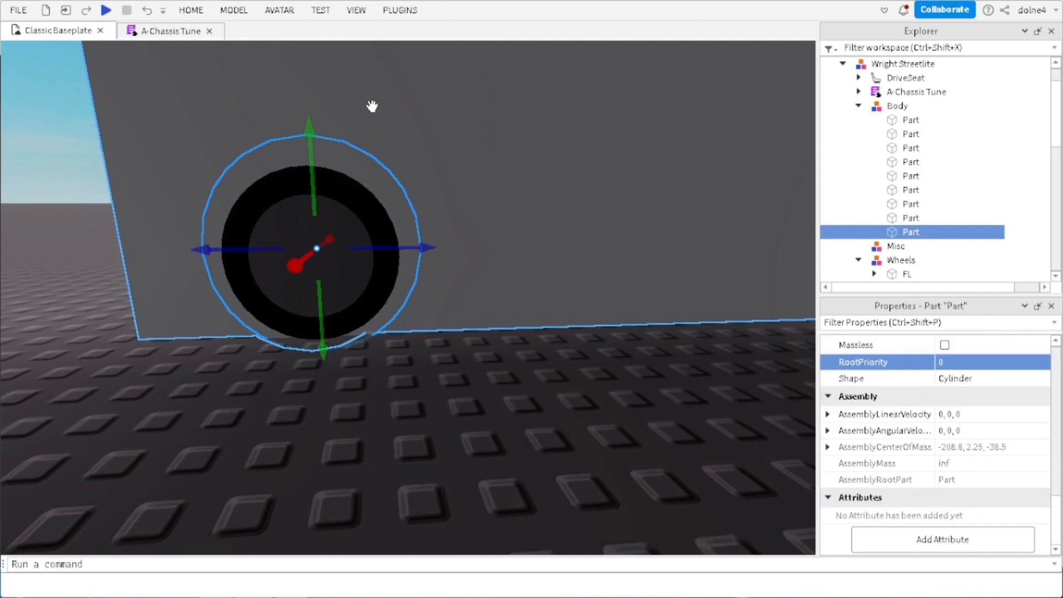
pyautogui.hotkey('ctrl', 'shift', 'n')
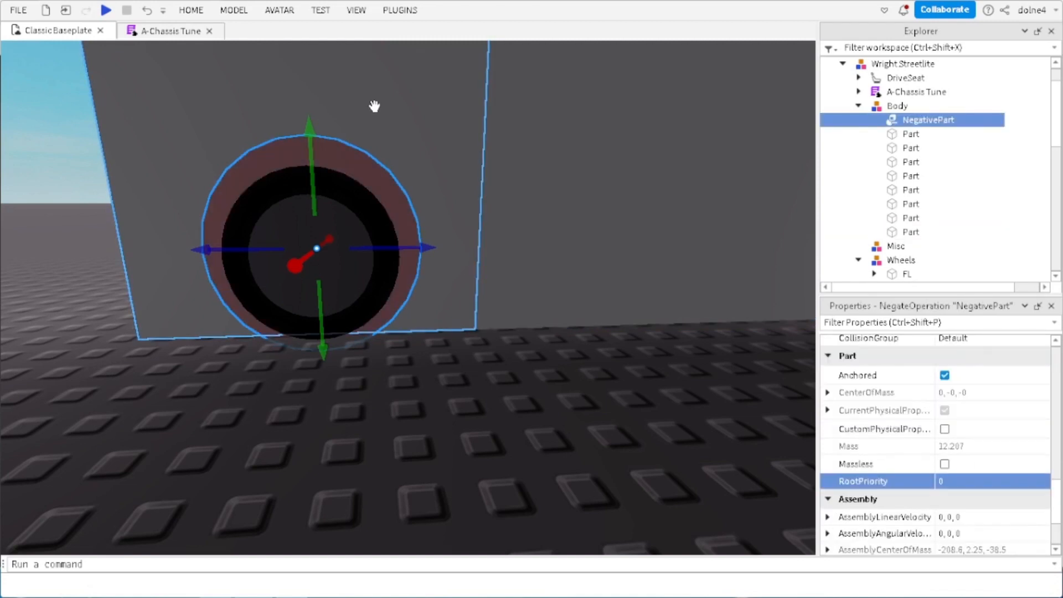
# Step: Try to cut the wheel arch by uniting the negated cylinder with the front wheel wall section, and undo the union
pyautogui.keyDown('ctrl'); pyautogui.click(374, 106); pyautogui.keyUp('ctrl')
pyautogui.hotkey('ctrl', 'shift', 'g')
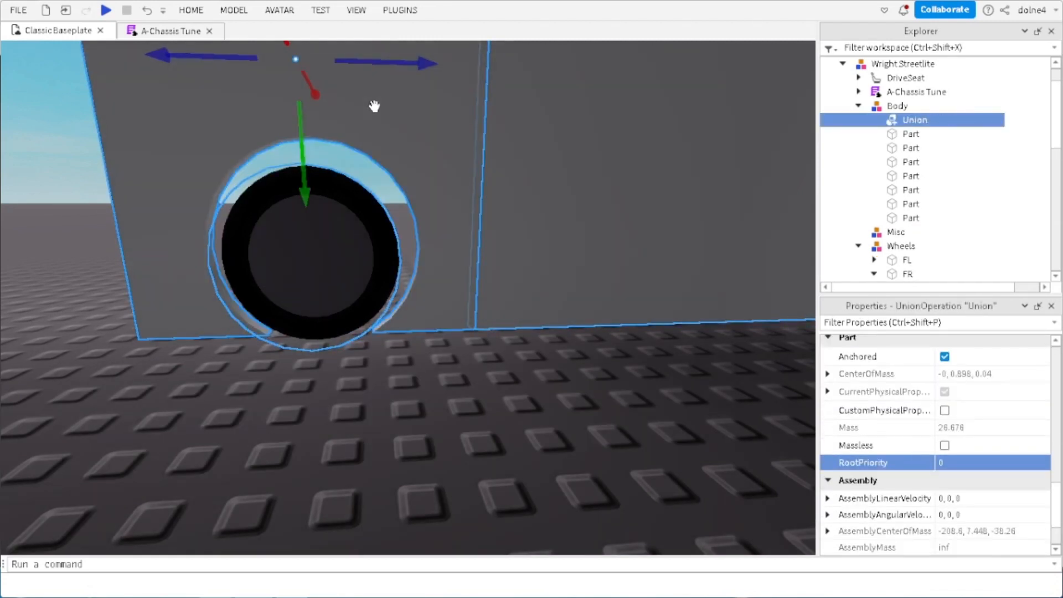
pyautogui.click(237, 402)
pyautogui.moveTo(174, 241); pyautogui.dragTo(174, 241, button='right')
pyautogui.hotkey('ctrl', 'z')
# Step: Duplicate the negated cylinder in place around the front wheel
pyautogui.click(444, 464)
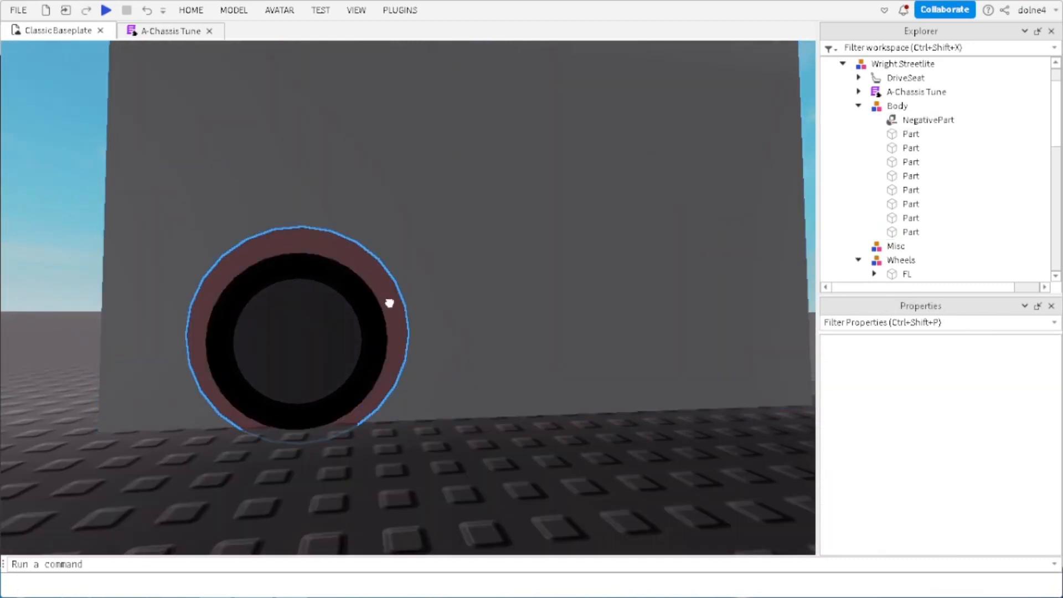
pyautogui.click(403, 317)
pyautogui.hotkey('ctrl', 'd')
# Step: Look through the duplicated negative cylinder's properties for a shape setting
pyautogui.scroll(-8, 937, 527)
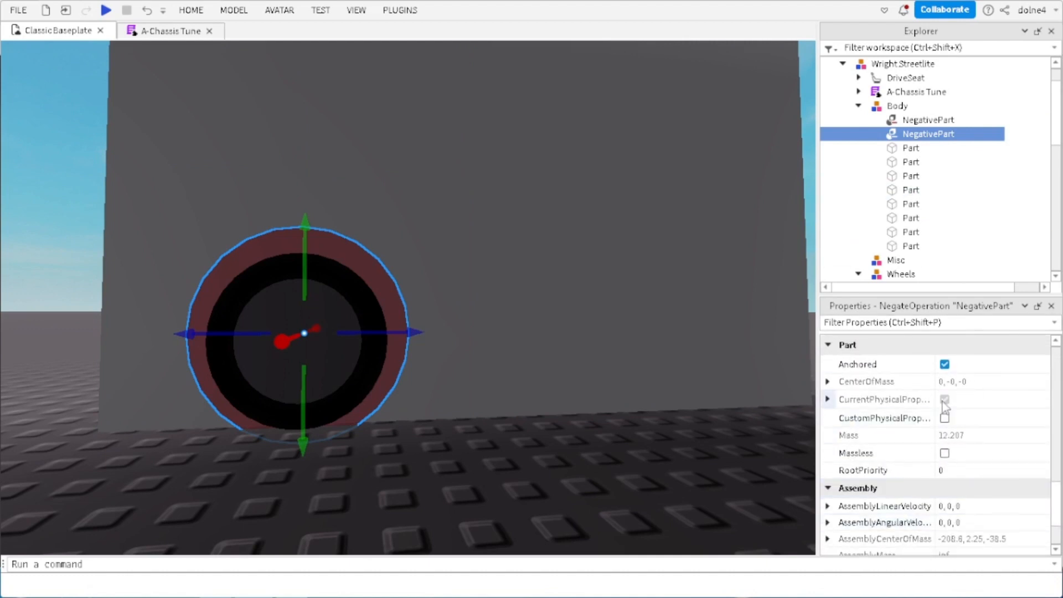
pyautogui.scroll(3, 942, 400)
pyautogui.scroll(-4, 944, 407)
pyautogui.scroll(2, 943, 404)
pyautogui.scroll(-3, 942, 400)
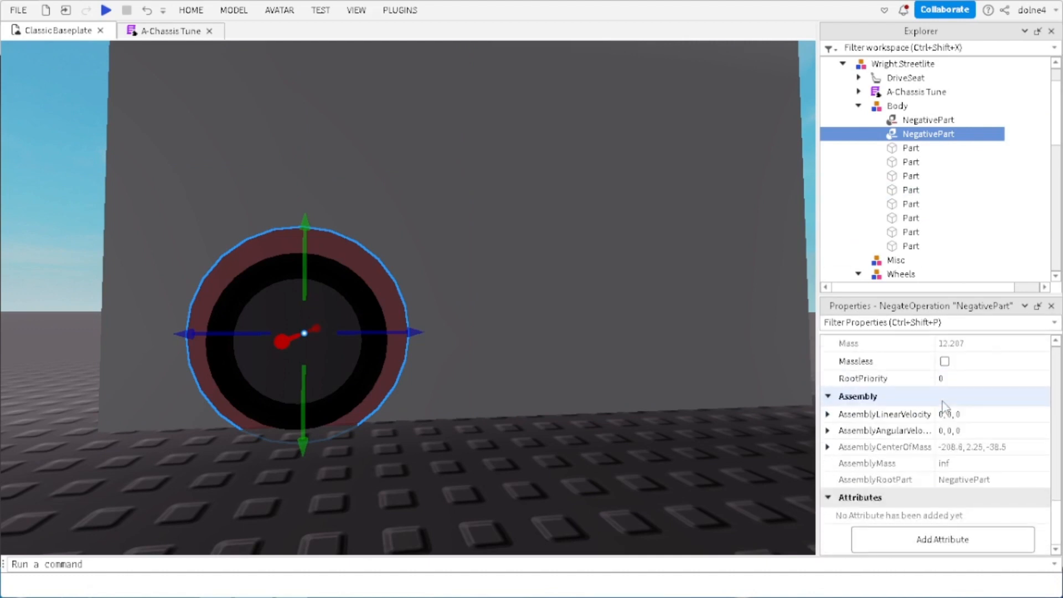
pyautogui.scroll(8, 942, 402)
pyautogui.scroll(6, 942, 401)
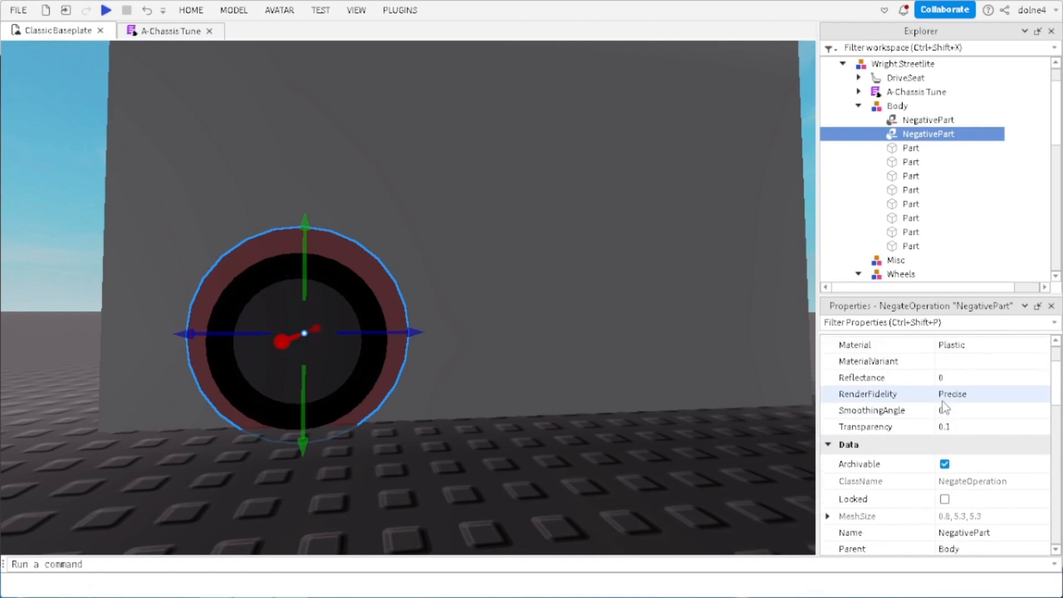
pyautogui.scroll(-10, 943, 401)
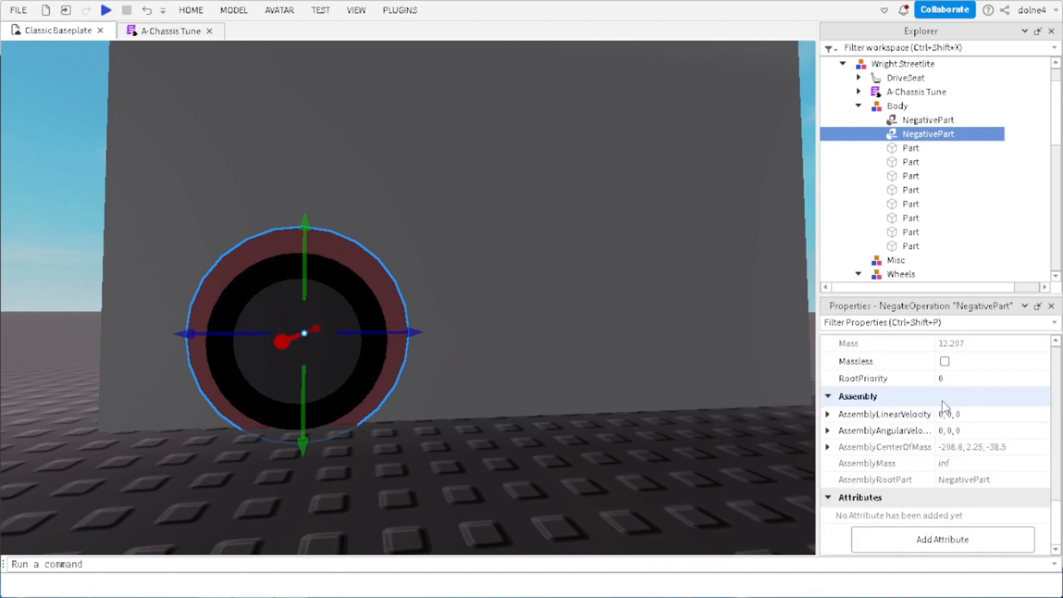
pyautogui.scroll(2, 938, 446)
pyautogui.scroll(2, 938, 446)
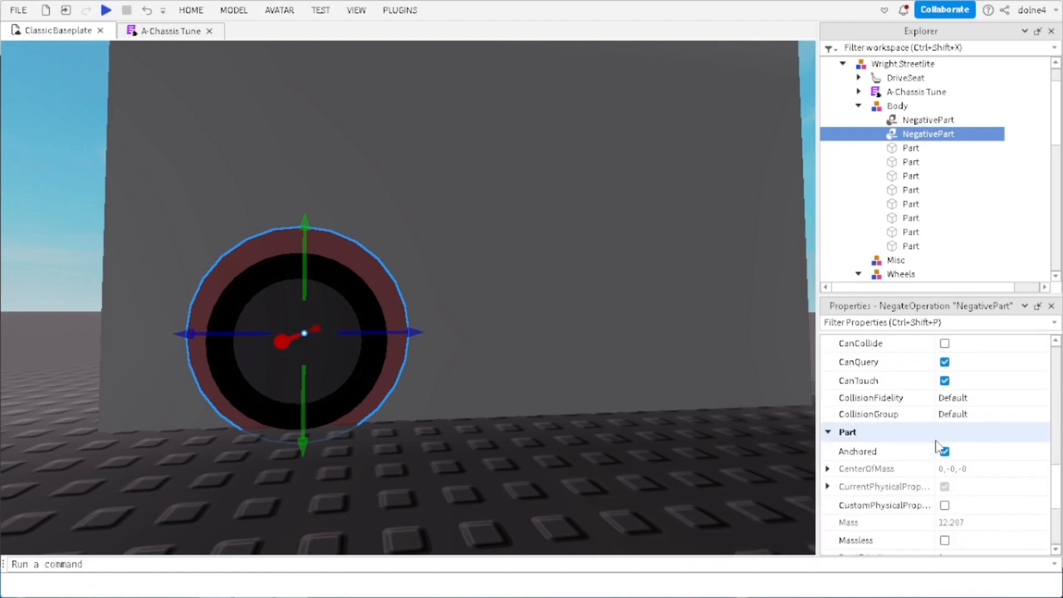
pyautogui.scroll(-3, 936, 441)
pyautogui.scroll(2, 934, 437)
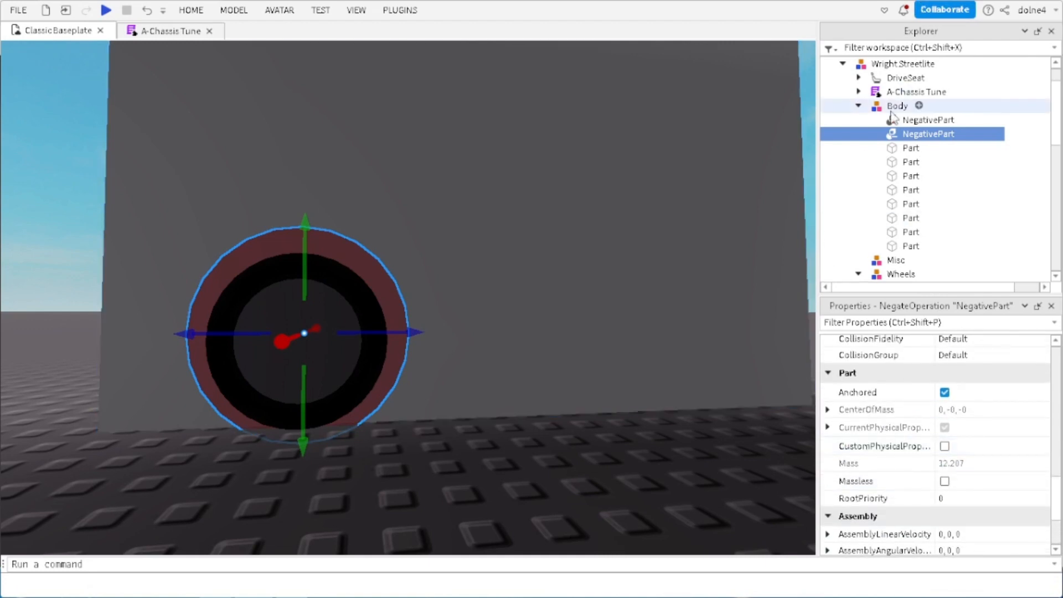
# Step: Turn the duplicated negative cylinder around the front wheel back into a solid part and set its shape to Block
pyautogui.hotkey('ctrl', 'shift', 'n')
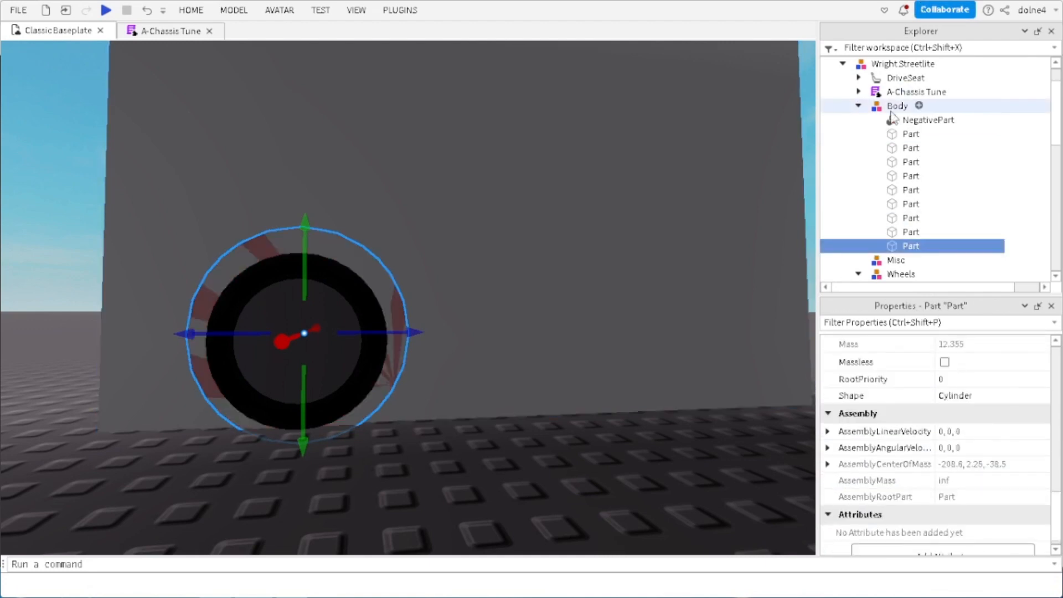
pyautogui.scroll(-1, 934, 388)
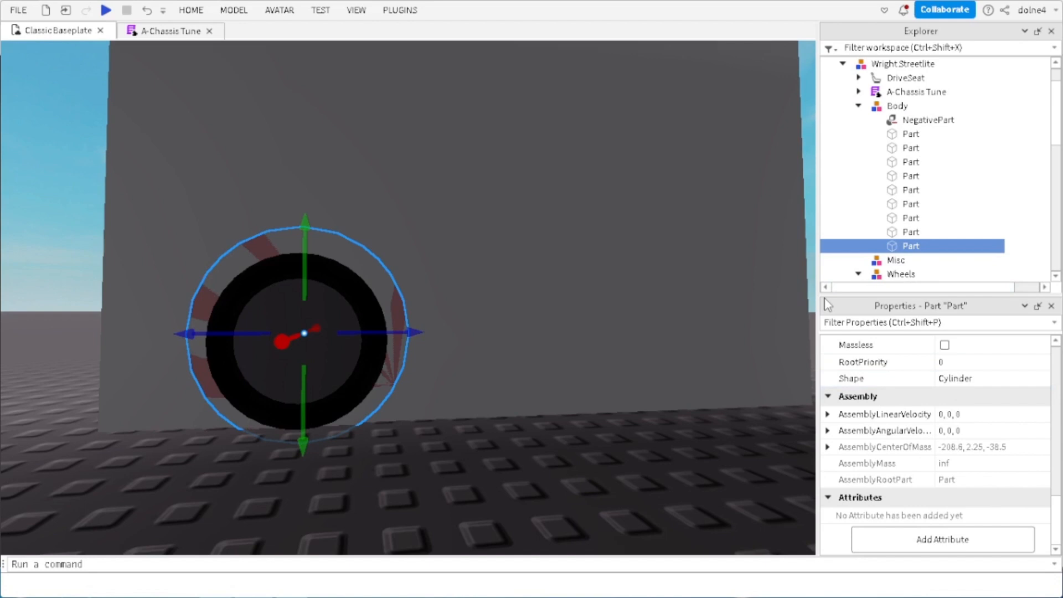
pyautogui.click(960, 380)
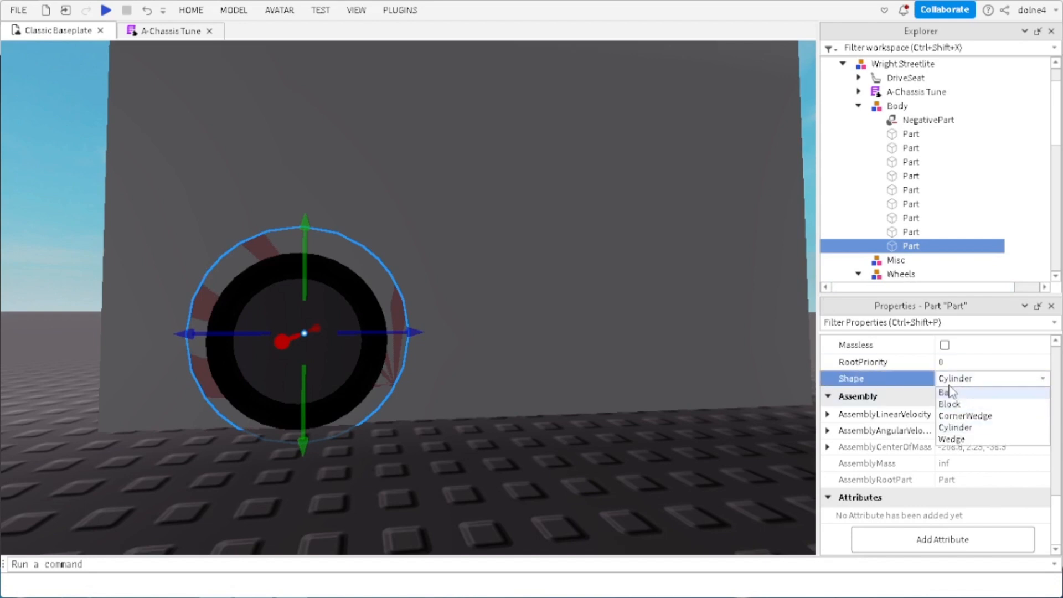
pyautogui.click(949, 405)
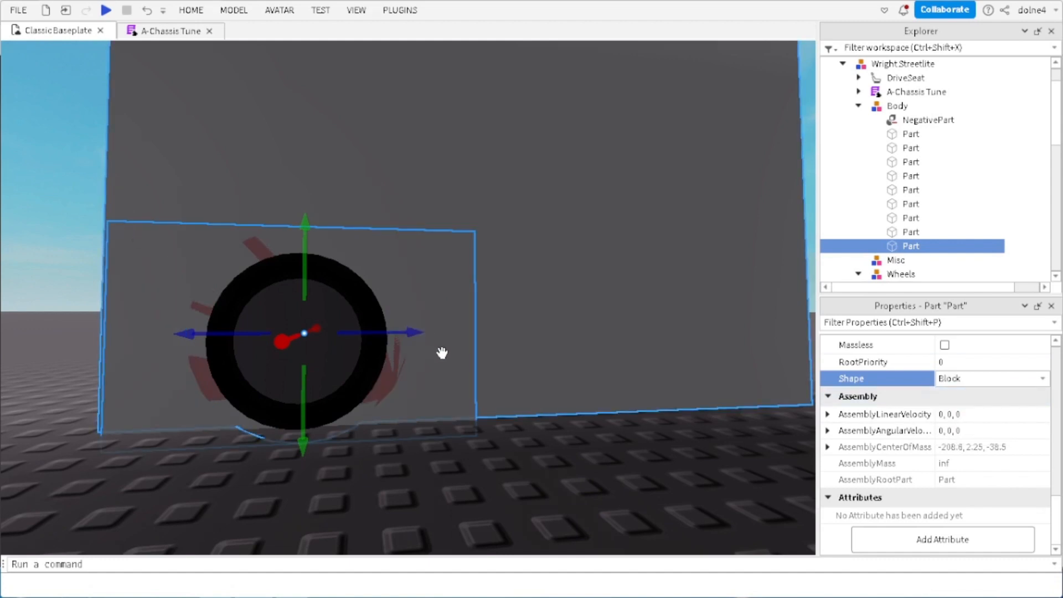
# Step: Resize the block to the cylinder's width, covering its lower half and reaching below the wall, and negate it
pyautogui.hotkey('ctrl', '3')
pyautogui.keyDown('ctrl'); pyautogui.moveTo(495, 332); pyautogui.dragTo(423, 338); pyautogui.keyUp('ctrl')
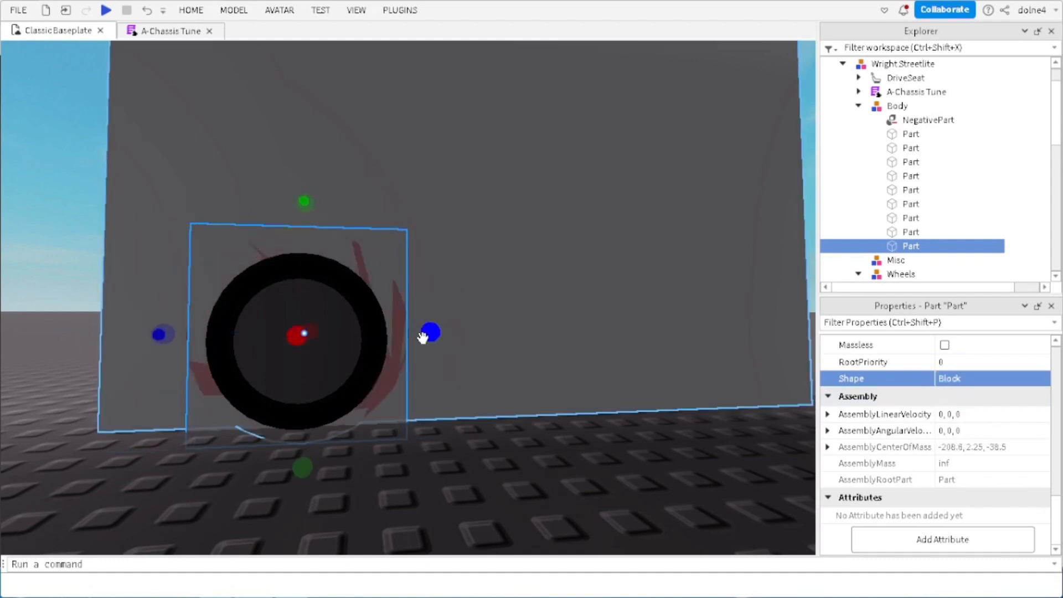
pyautogui.moveTo(303, 201); pyautogui.dragTo(221, 329)
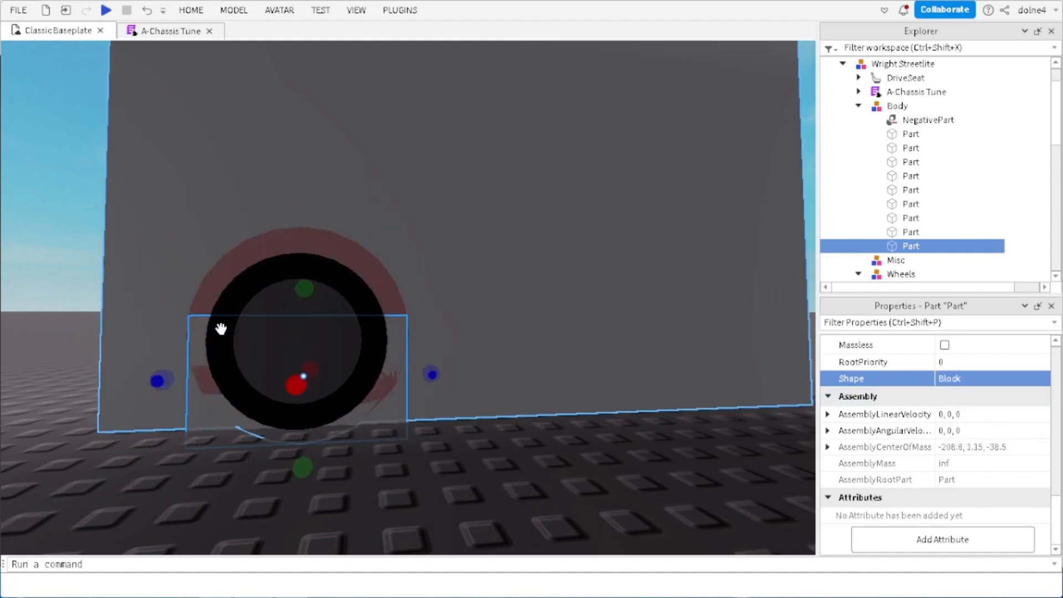
pyautogui.moveTo(304, 450); pyautogui.dragTo(304, 457)
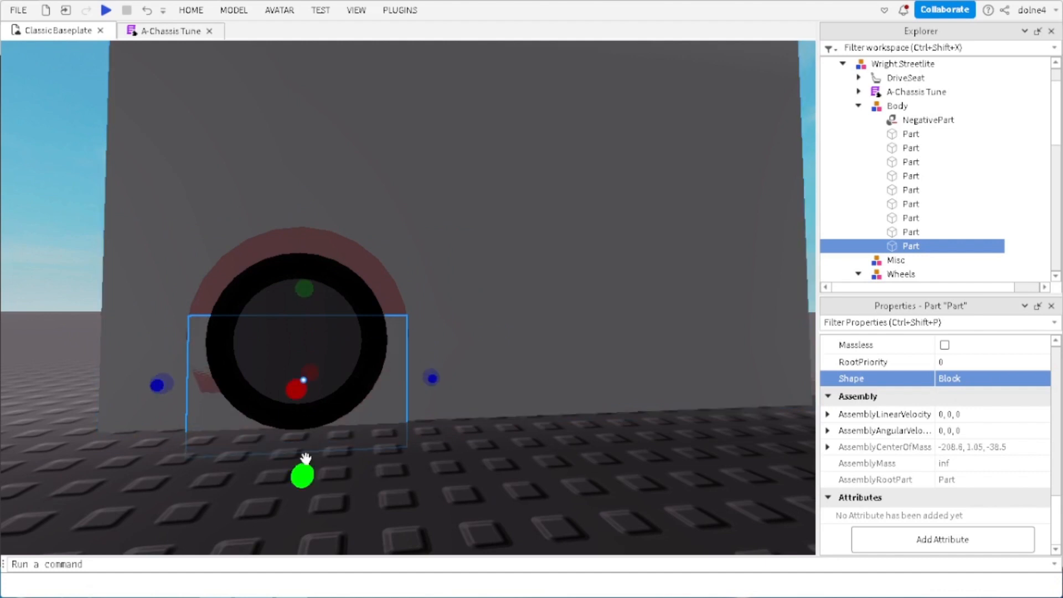
pyautogui.hotkey('ctrl', 'shift', 'n')
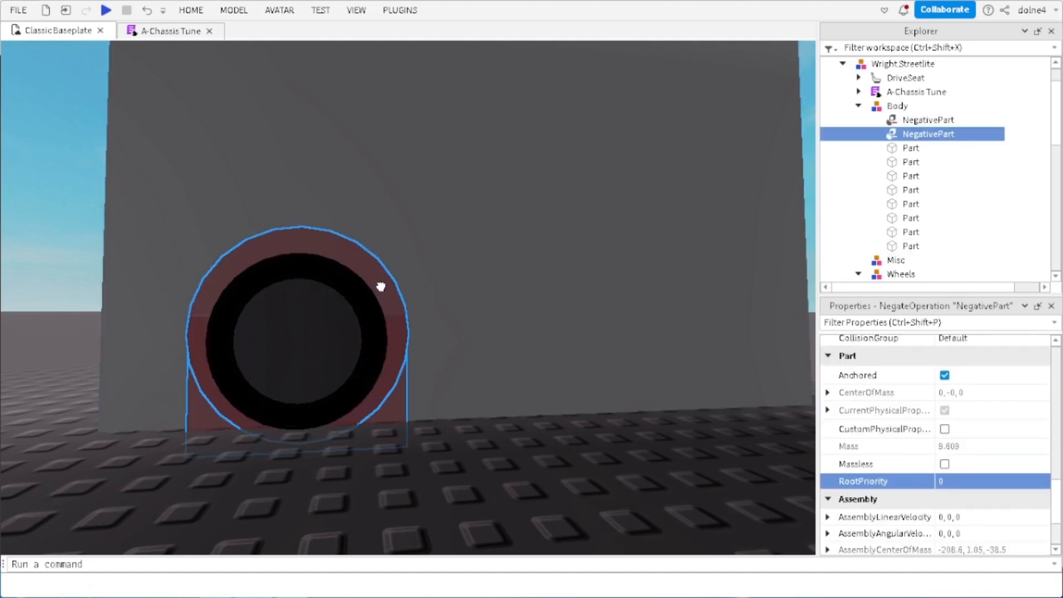
# Step: Duplicate the negative cylinder and block together and move the copies along the door-side wall to the rear wheel
pyautogui.keyDown('ctrl'); pyautogui.click(482, 201); pyautogui.keyUp('ctrl')
pyautogui.press('f')
pyautogui.moveTo(348, 194); pyautogui.dragTo(348, 194, button='right')
pyautogui.scroll(-3, 348, 194)
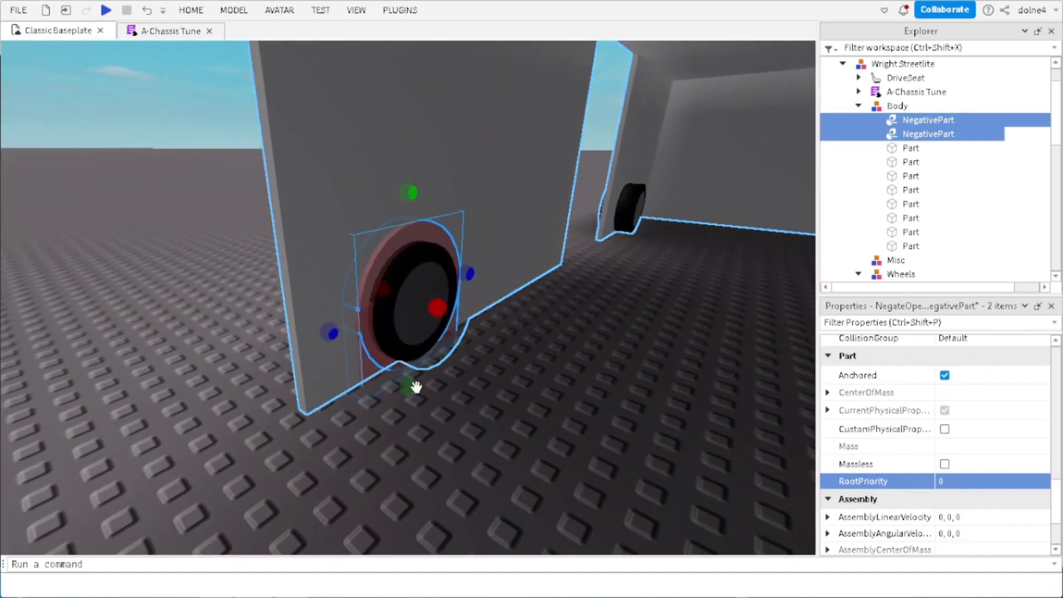
pyautogui.click(415, 387)
pyautogui.click(363, 356)
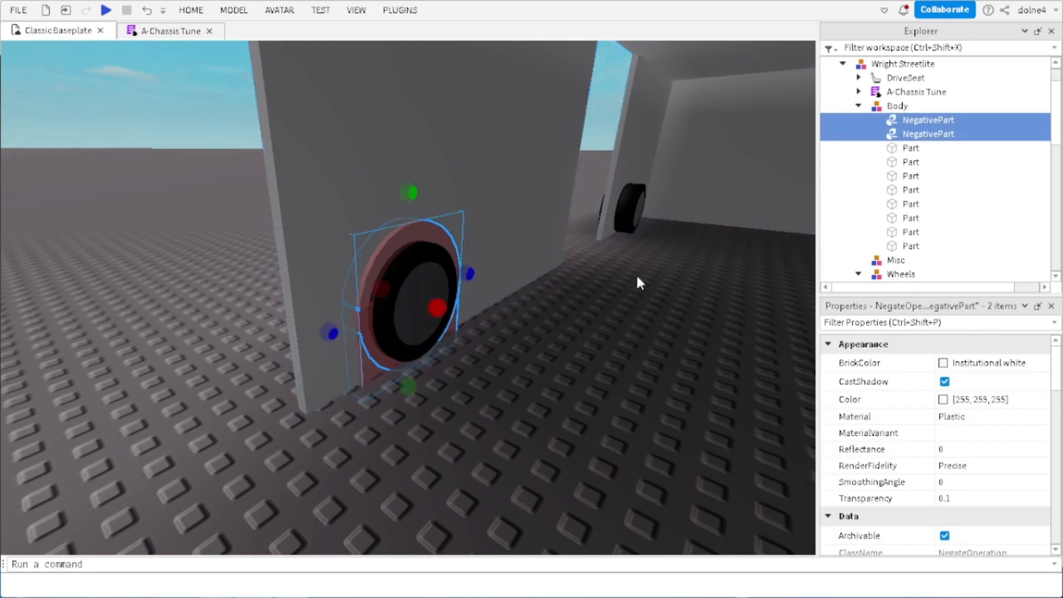
pyautogui.hotkey('ctrl', 'd')
pyautogui.hotkey('ctrl', '2')
pyautogui.moveTo(324, 326)
pyautogui.mouseDown()
pyautogui.moveTo(535, 285)
pyautogui.moveTo(295, 355)
pyautogui.moveTo(351, 337)
pyautogui.moveTo(327, 346)
pyautogui.mouseUp()
pyautogui.press('f')
pyautogui.press('f')
pyautogui.scroll(-5, 506, 264)
pyautogui.click(454, 213)
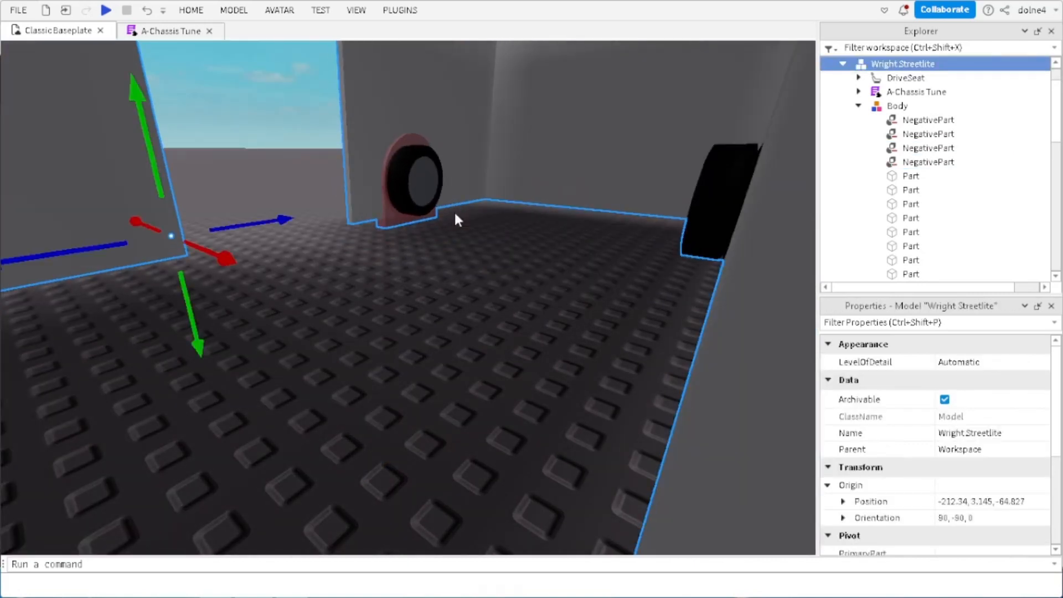
# Step: Centre the copied negative cylinder and block on the door-side rear wheel
pyautogui.scroll(10, 470, 216)
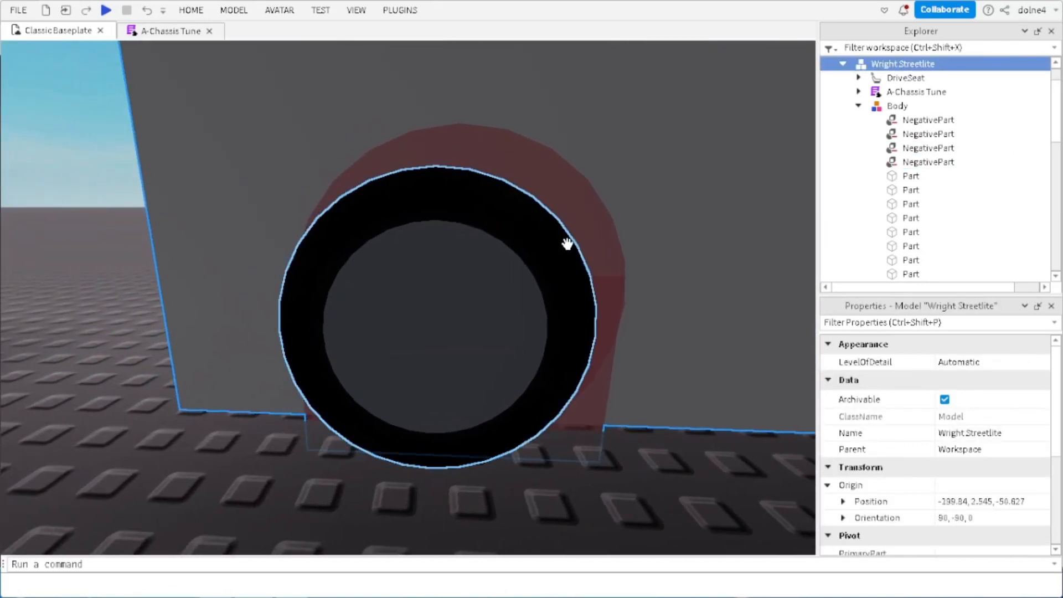
pyautogui.click(605, 292)
pyautogui.keyDown('ctrl'); pyautogui.click(593, 386); pyautogui.keyUp('ctrl')
pyautogui.moveTo(566, 299); pyautogui.dragTo(541, 301)
pyautogui.scroll(-3, 540, 301)
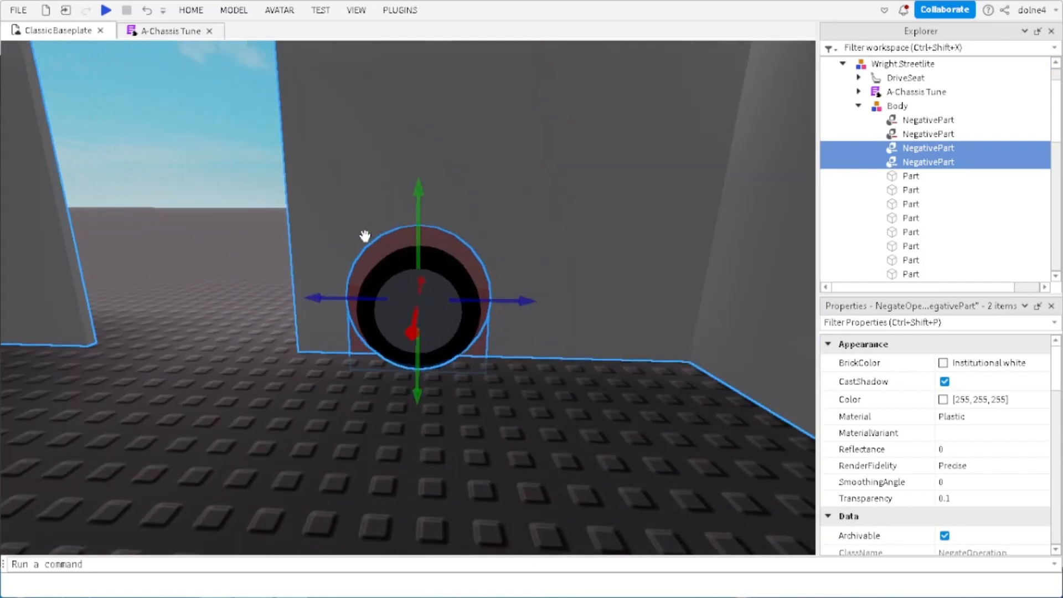
# Step: Duplicate the rear negative pair and move the copies across the vehicle onto the opposite rear wheel and wall
pyautogui.hotkey('ctrl', 'd')
pyautogui.moveTo(409, 343); pyautogui.dragTo(397, 477)
pyautogui.scroll(-4, 403, 426)
pyautogui.scroll(-2, 403, 439)
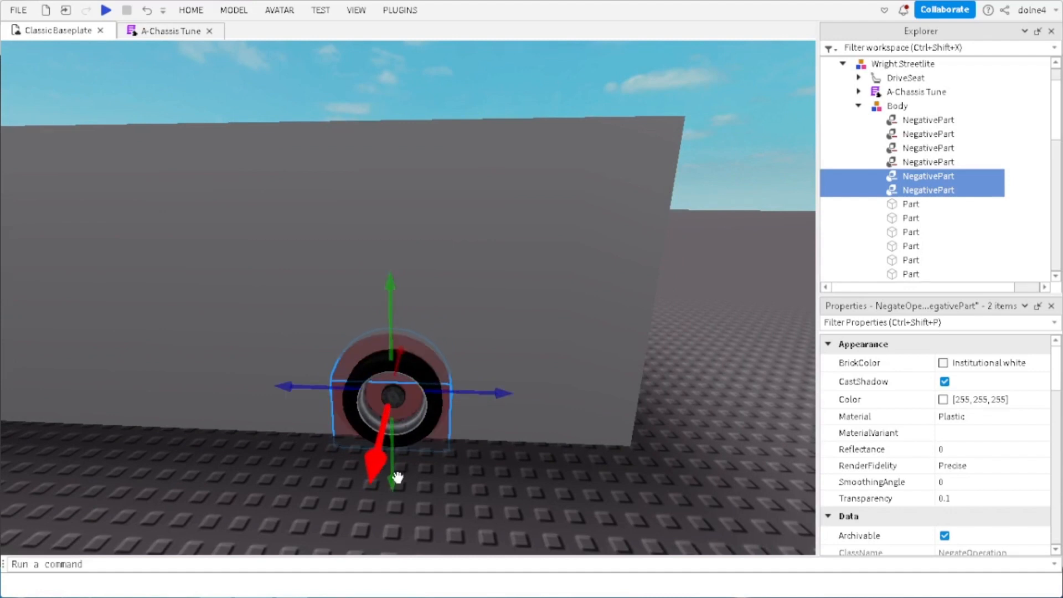
pyautogui.press('f')
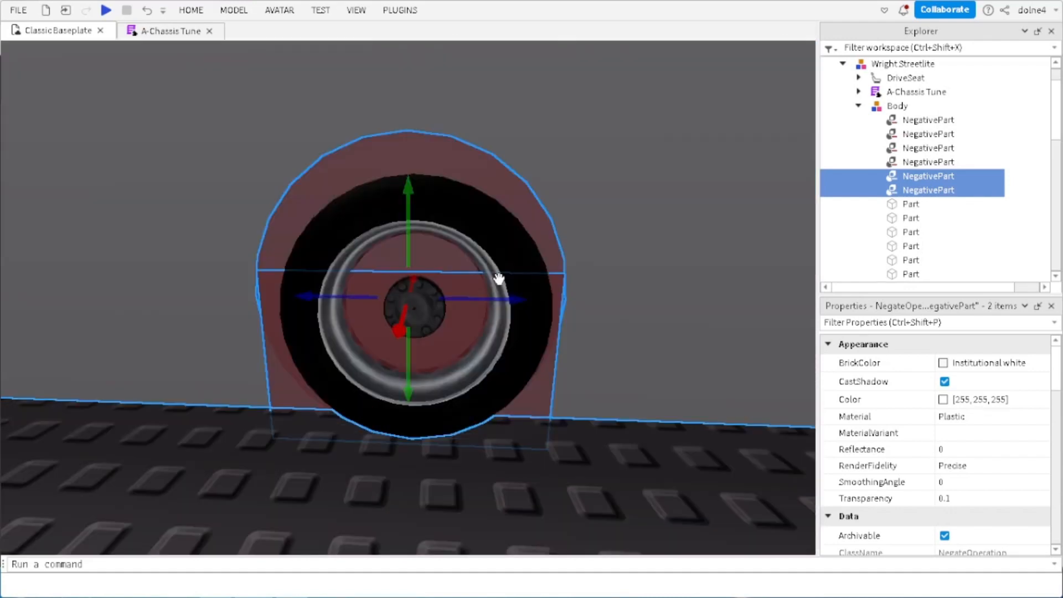
pyautogui.moveTo(498, 281); pyautogui.dragTo(500, 278, button='right')
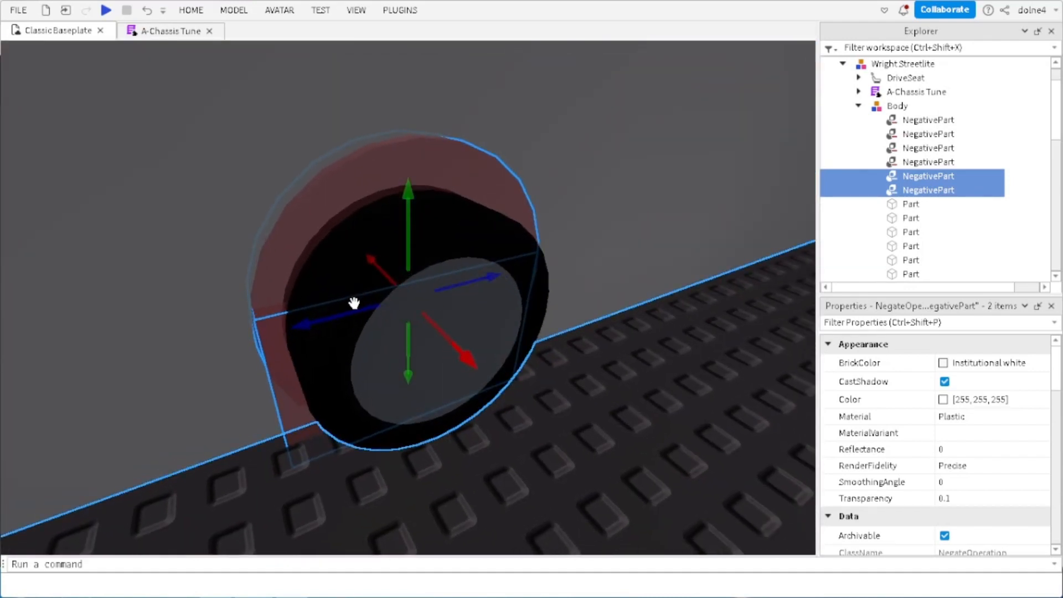
# Step: Duplicate the opposite rear negative pair and move the copies forward along the long wall
pyautogui.hotkey('ctrl', 'd')
pyautogui.click(328, 325)
pyautogui.press('d')
pyautogui.press('a')
pyautogui.press('s')
pyautogui.hotkey('ctrl', 'z')
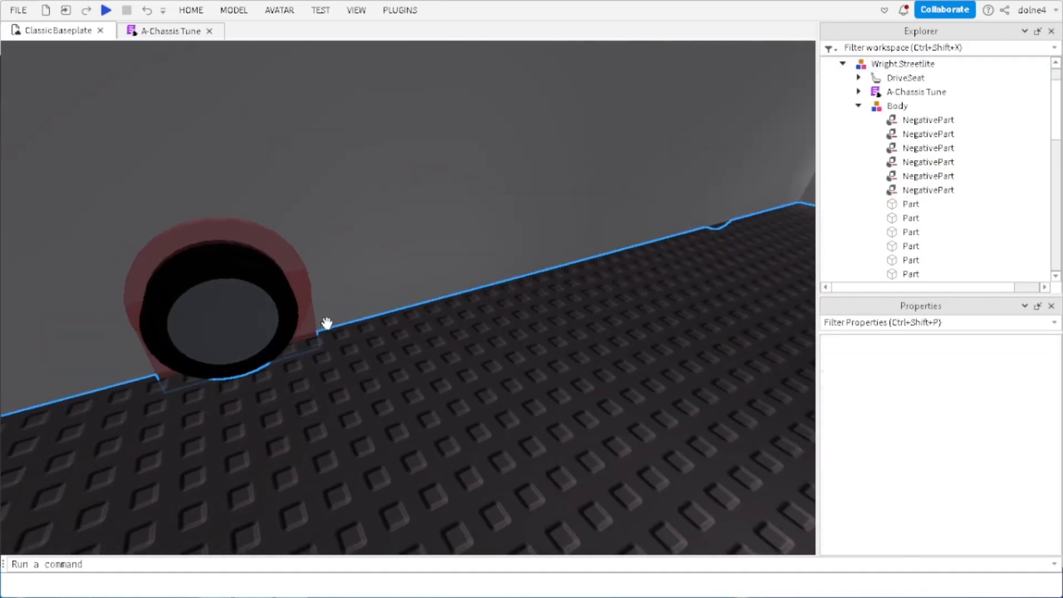
pyautogui.hotkey('ctrl', 'y')
pyautogui.moveTo(87, 325); pyautogui.dragTo(441, 296)
pyautogui.moveTo(421, 298); pyautogui.dragTo(341, 258)
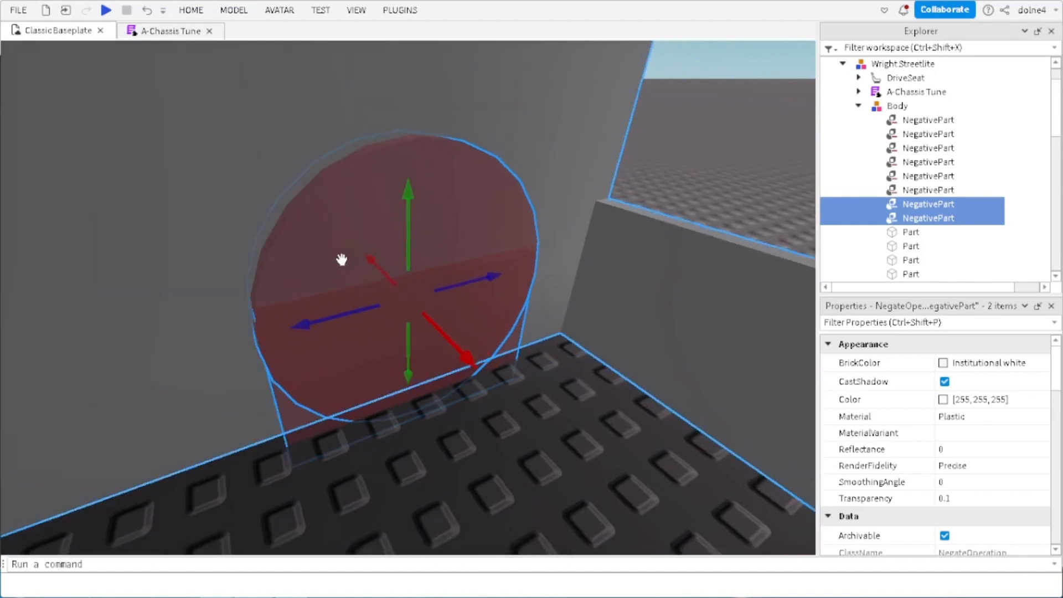
# Step: Align the copied negative pair with the front wheel on the long wall
pyautogui.moveTo(194, 207); pyautogui.dragTo(194, 208, button='right')
pyautogui.scroll(3, 194, 207)
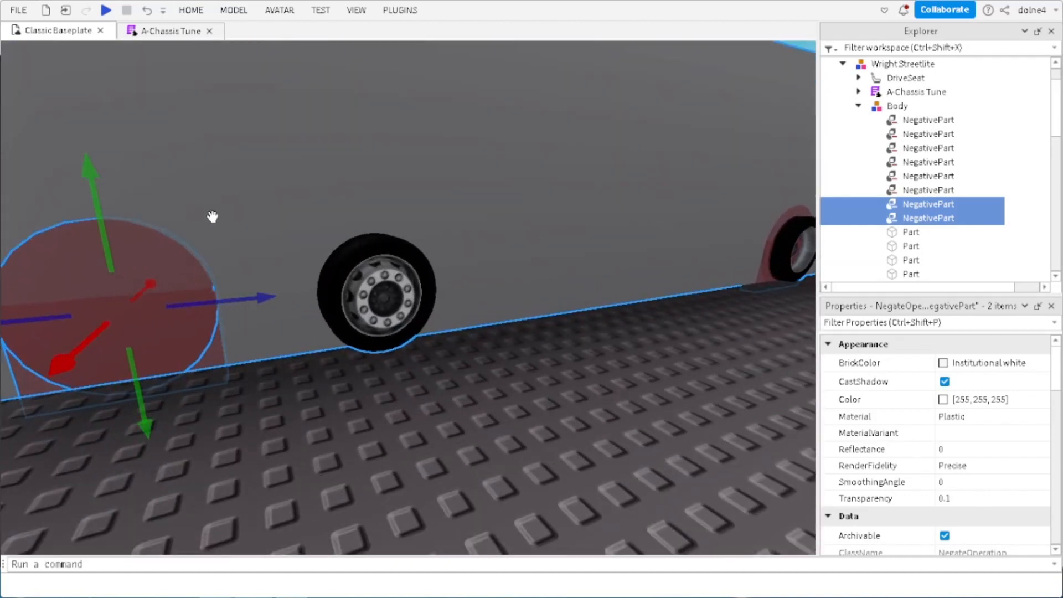
pyautogui.moveTo(254, 296); pyautogui.dragTo(459, 290)
pyautogui.scroll(-3, 457, 288)
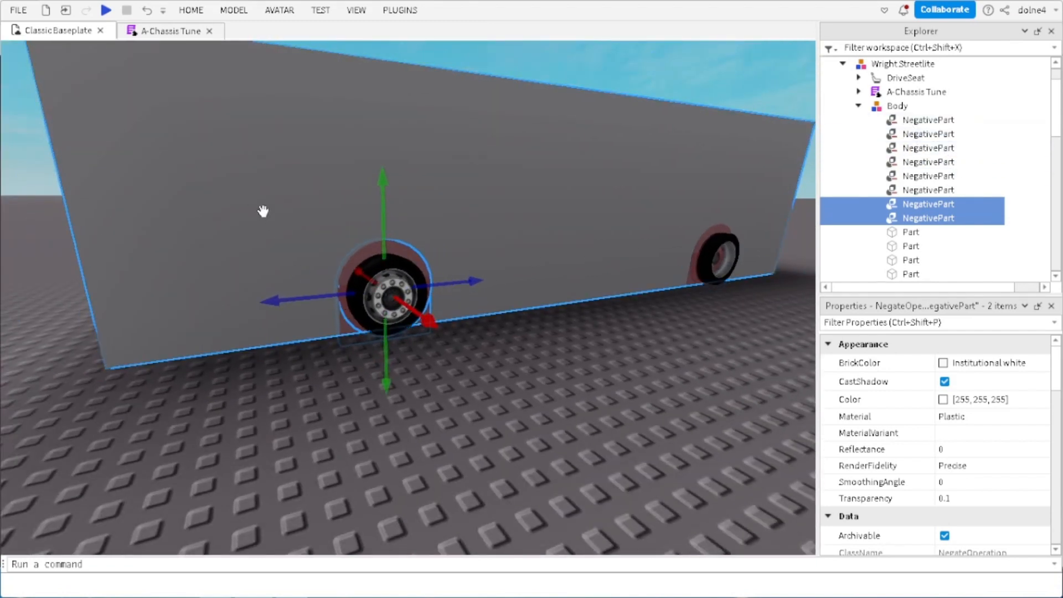
# Step: Cut both wheel arches in the long side wall by uniting the wall with its four negative parts
pyautogui.keyDown('ctrl'); pyautogui.click(695, 260); pyautogui.keyUp('ctrl')
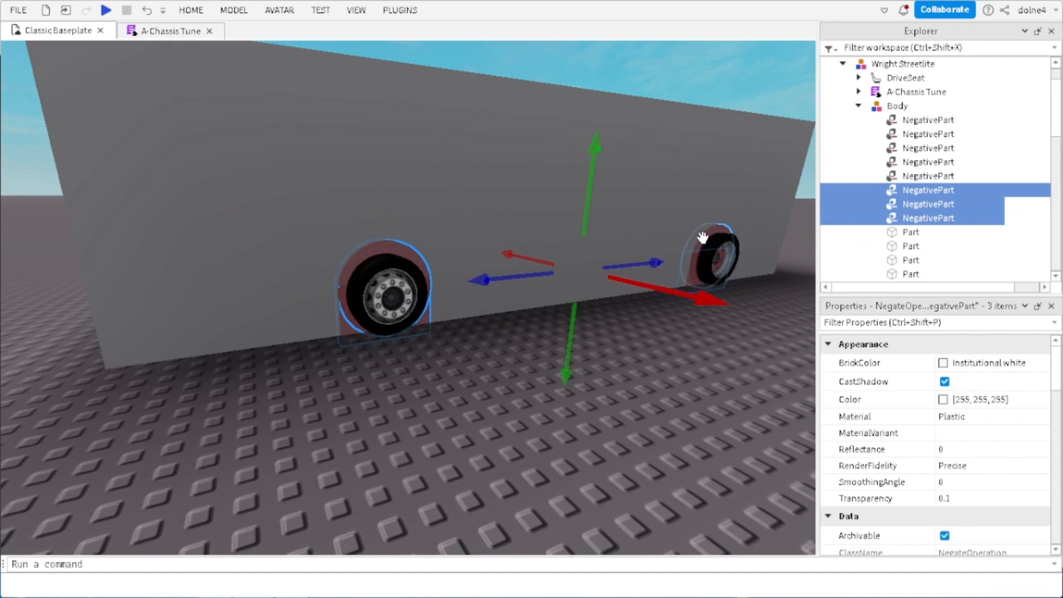
pyautogui.keyDown('ctrl'); pyautogui.click(497, 219); pyautogui.keyUp('ctrl')
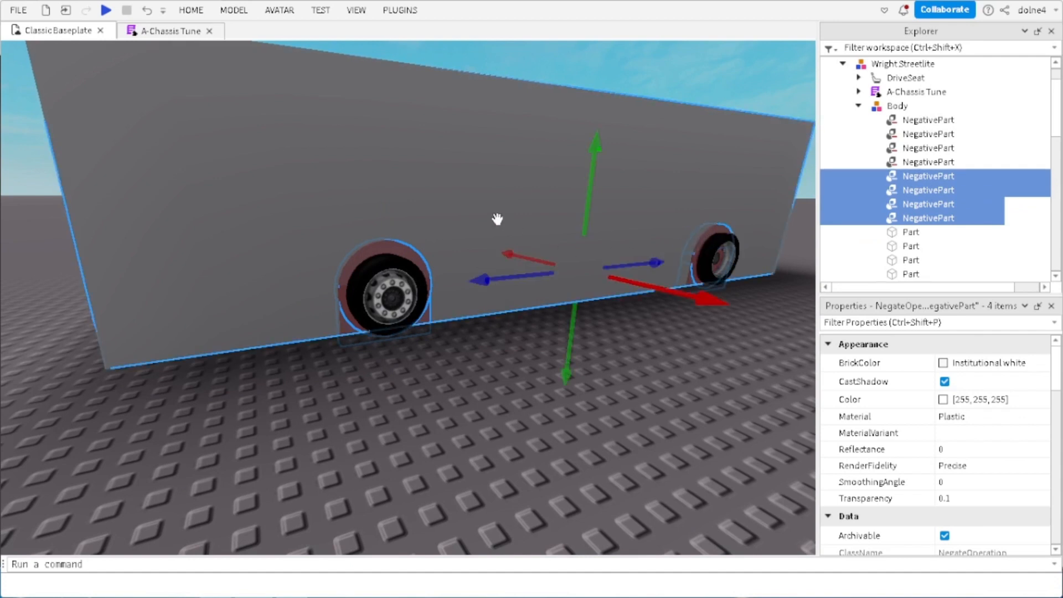
pyautogui.keyDown('ctrl'); pyautogui.click(468, 208); pyautogui.keyUp('ctrl')
pyautogui.hotkey('ctrl', 'shift', 'g')
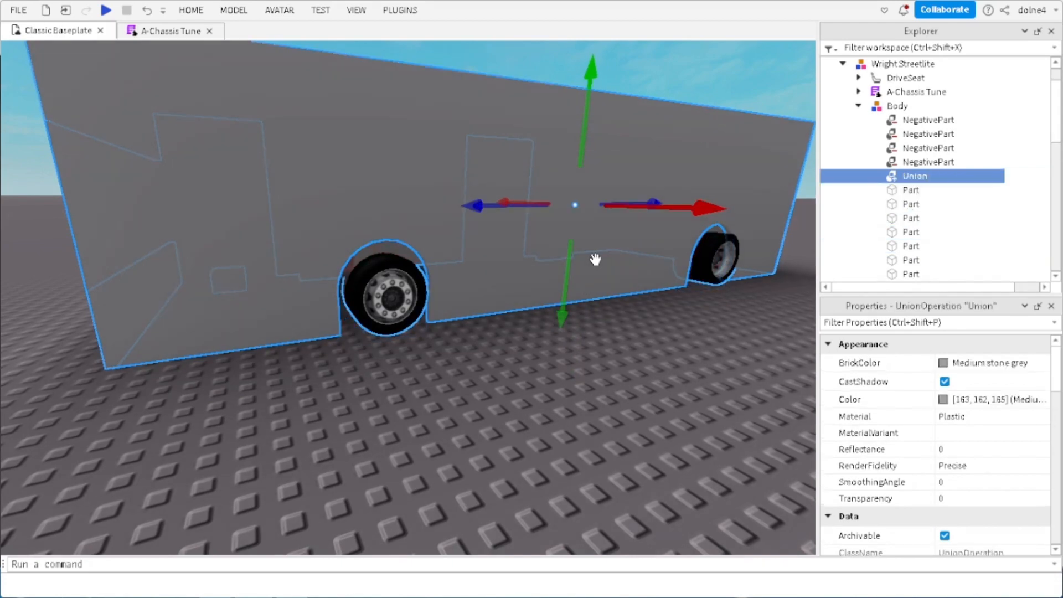
# Step: Cut the door-side front wheel arch by uniting its negative cylinder and block with the front wall section
pyautogui.click(534, 352)
pyautogui.press('d')
pyautogui.press('w')
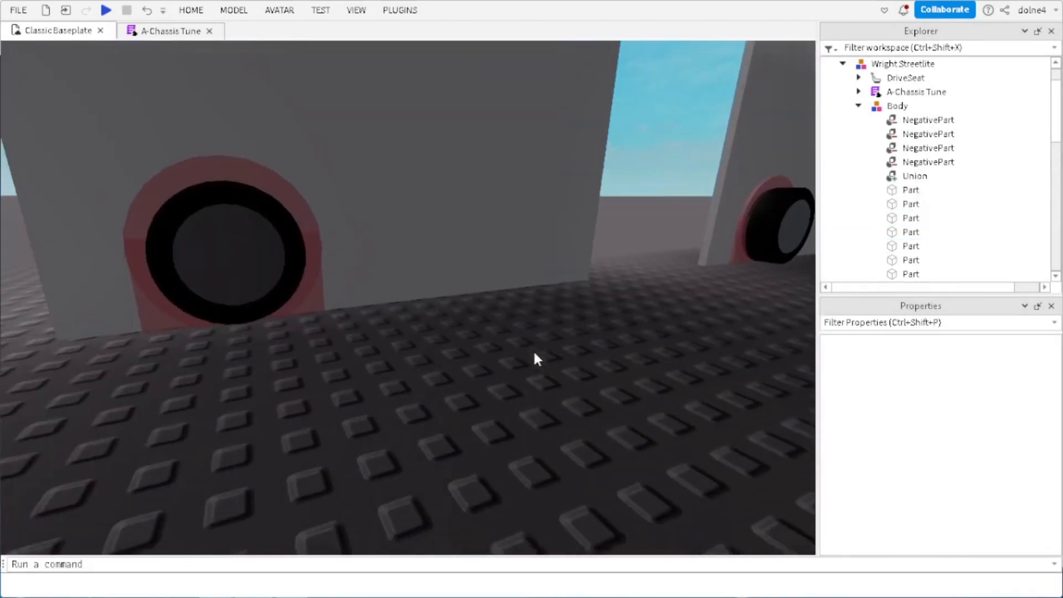
pyautogui.click(318, 286)
pyautogui.keyDown('ctrl'); pyautogui.click(299, 209); pyautogui.keyUp('ctrl')
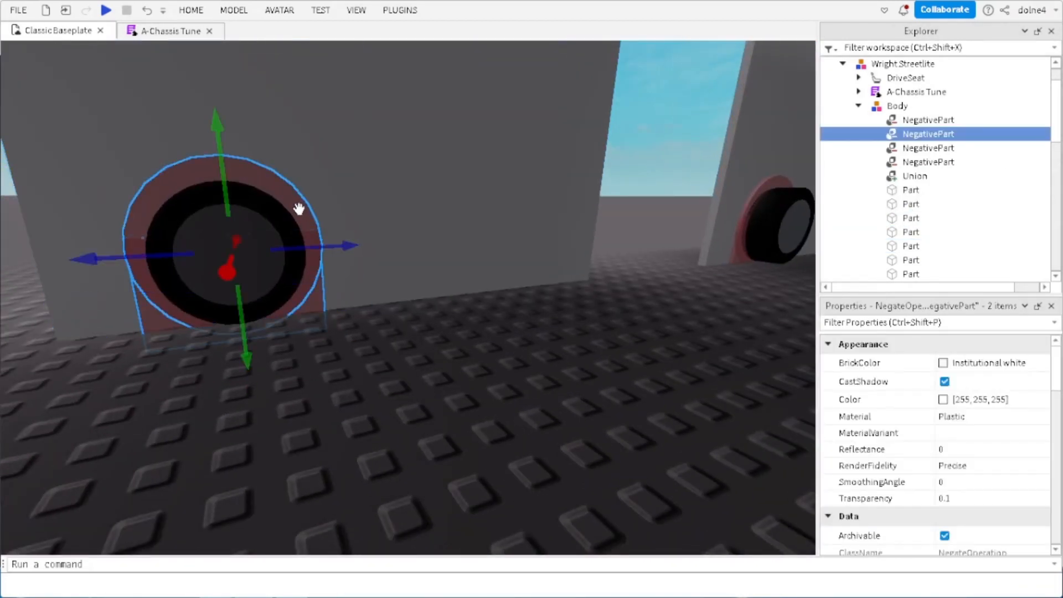
pyautogui.keyDown('ctrl'); pyautogui.click(244, 123); pyautogui.keyUp('ctrl')
pyautogui.hotkey('ctrl', 'shift', 'g')
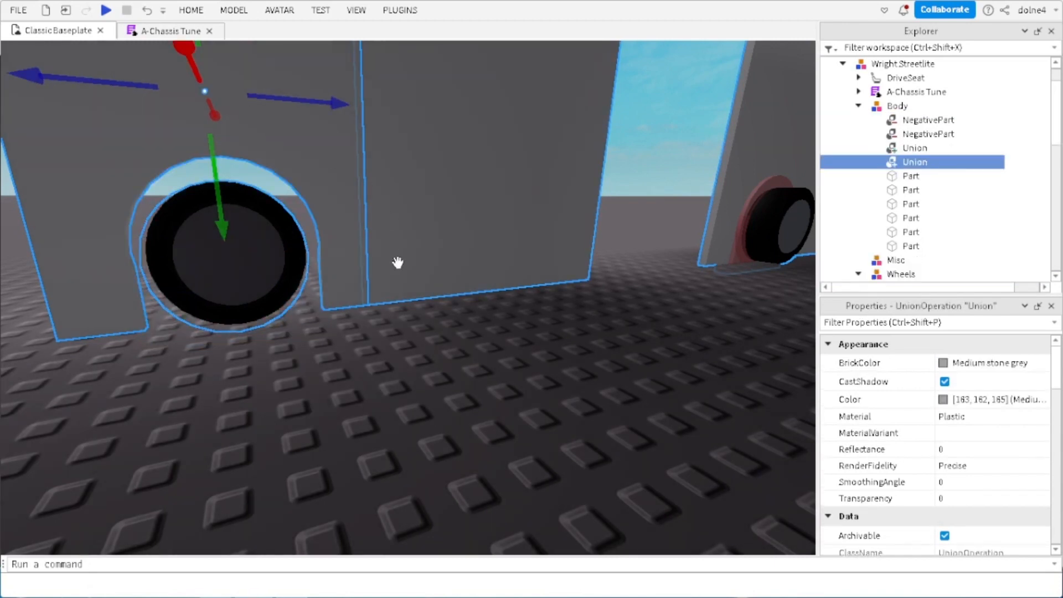
# Step: Cut the door-side rear wheel arch by uniting its negative pair with the rear wall section
pyautogui.press('d')
pyautogui.press('w')
pyautogui.press('s')
pyautogui.click(344, 263)
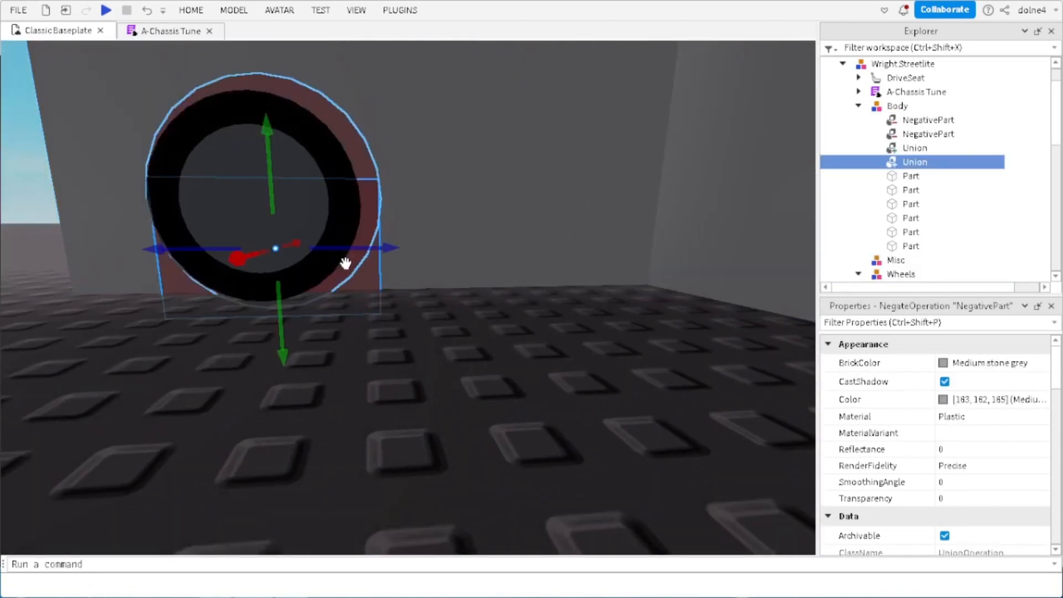
pyautogui.keyDown('ctrl'); pyautogui.click(363, 146); pyautogui.keyUp('ctrl')
pyautogui.keyDown('ctrl'); pyautogui.click(437, 100); pyautogui.keyUp('ctrl')
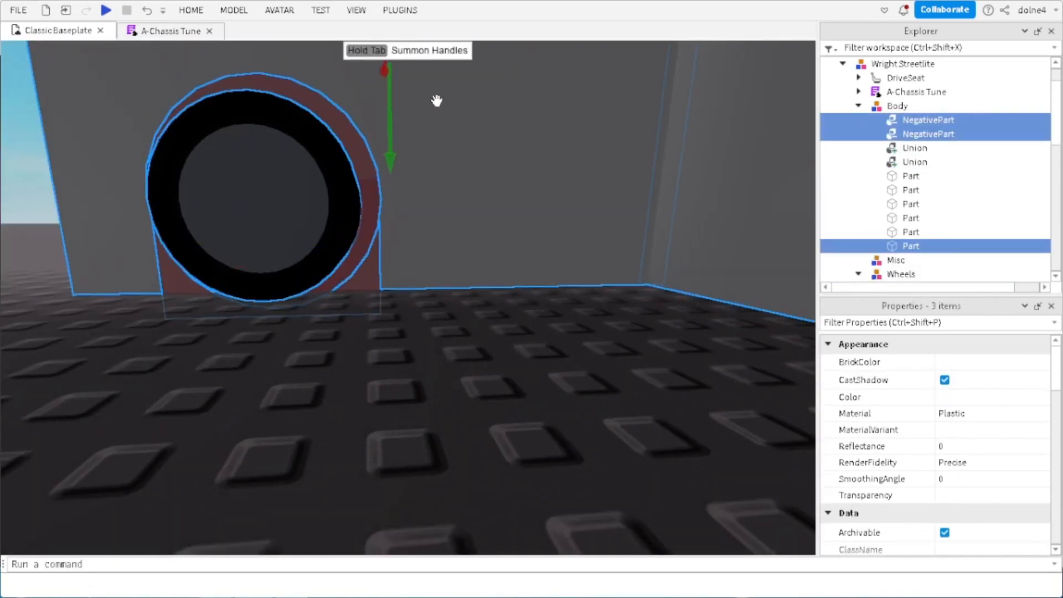
pyautogui.hotkey('ctrl', 'shift', 'g')
pyautogui.click(16, 413)
pyautogui.press('a')
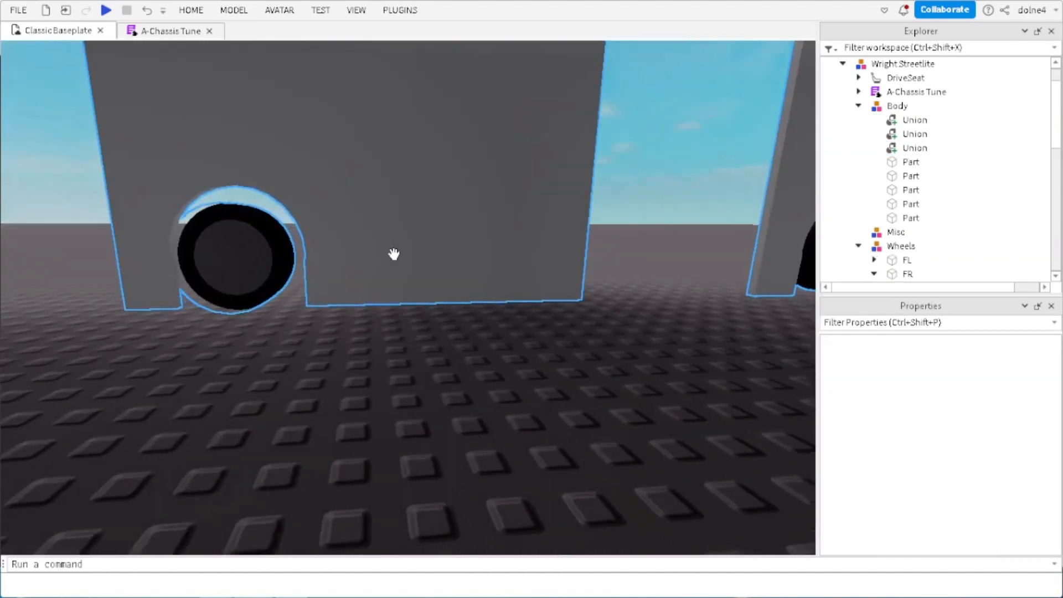
# Step: Start a playtest with Play Here, with the camera inside the vehicle body near the driver's seat
pyautogui.moveTo(393, 254); pyautogui.dragTo(390, 258, button='right')
pyautogui.scroll(-5, 390, 258)
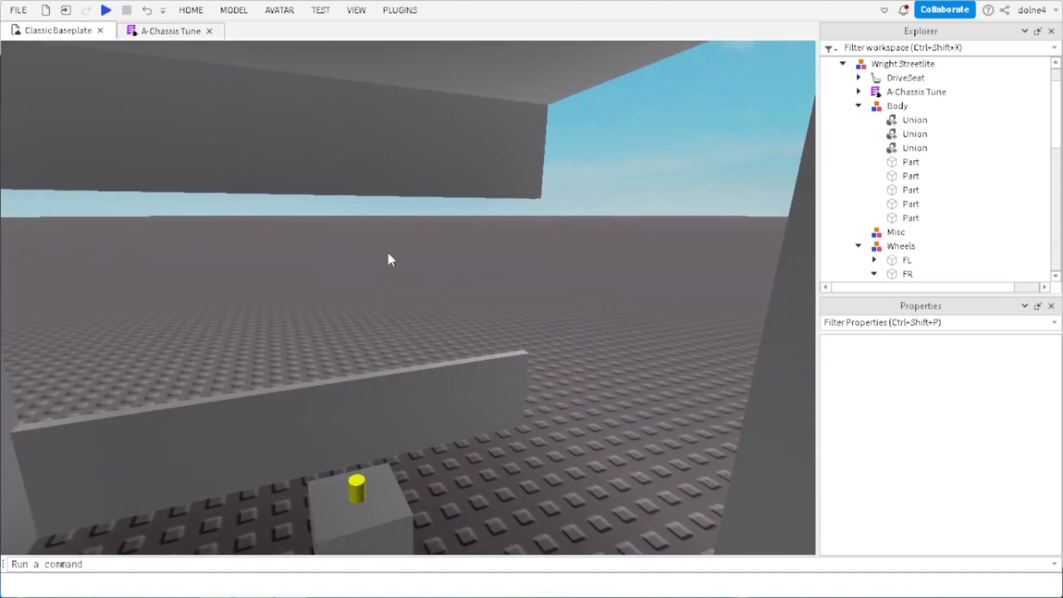
pyautogui.click(320, 10)
pyautogui.click(20, 75)
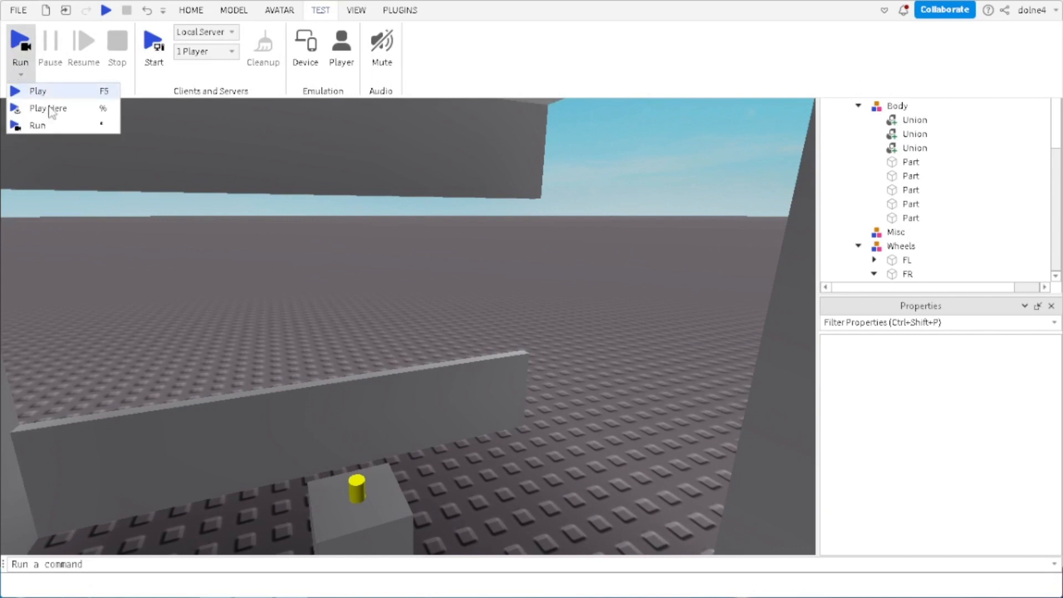
pyautogui.click(53, 111)
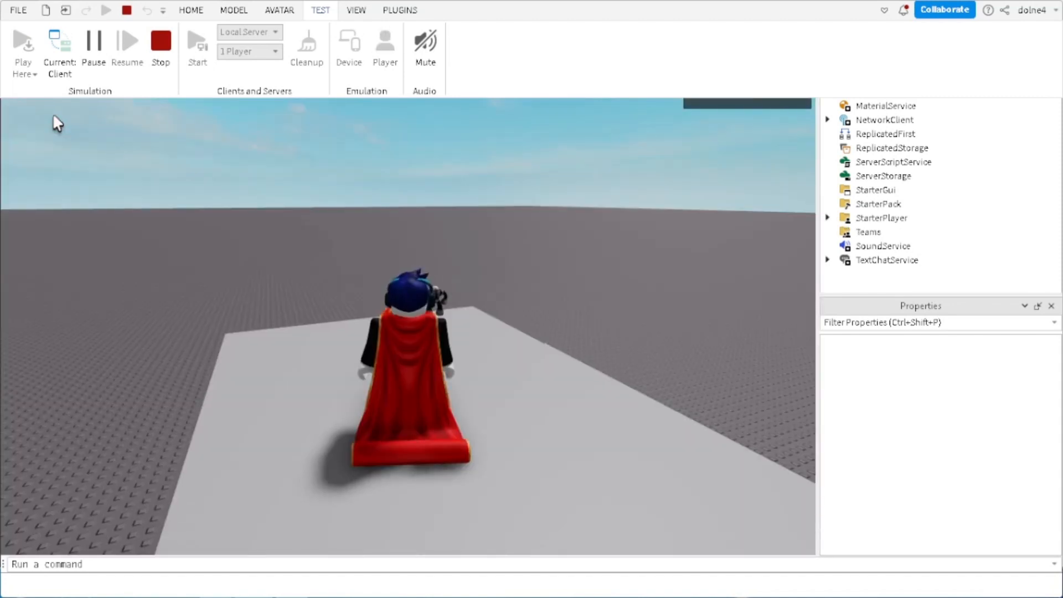
# Step: Move the character off the roof and into the driver's seat, drive forward, and check the wheel arches from the side
pyautogui.click(320, 291)
pyautogui.press('d')
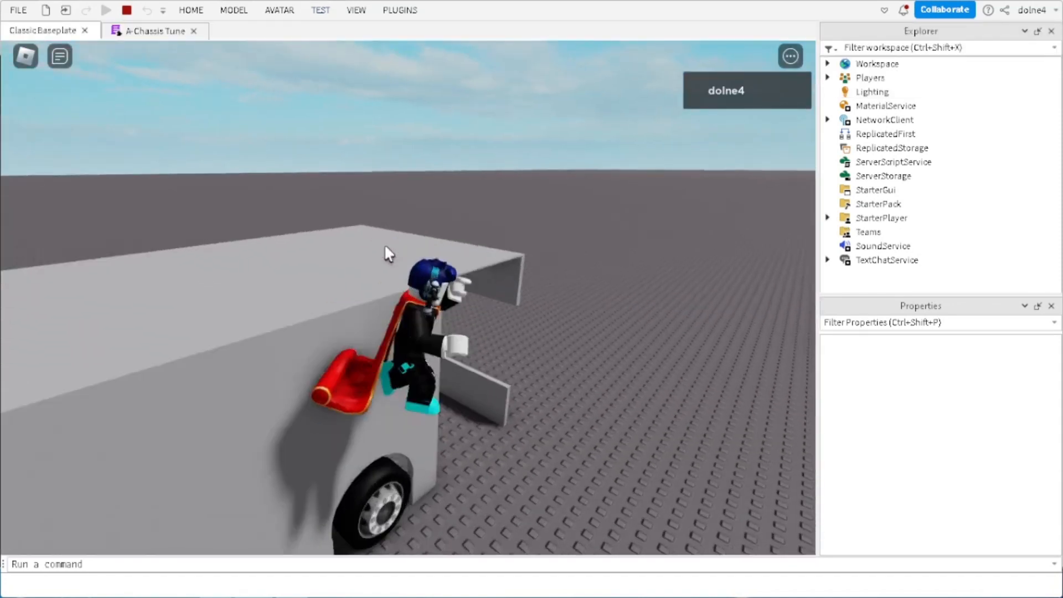
pyautogui.press('w')
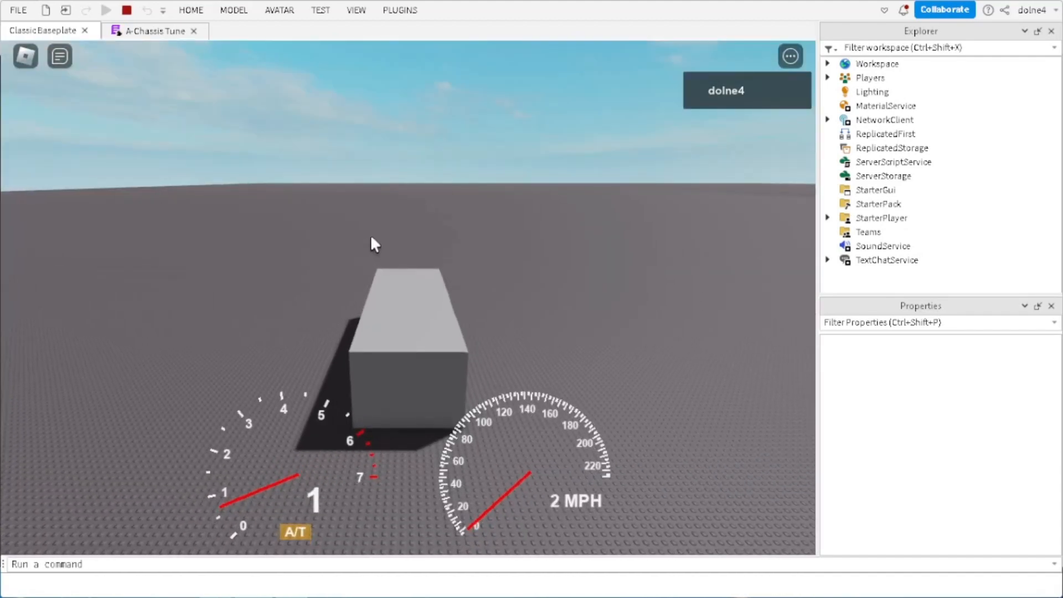
pyautogui.press('w')
pyautogui.scroll(3, 370, 237)
pyautogui.moveTo(412, 269); pyautogui.dragTo(402, 270, button='right')
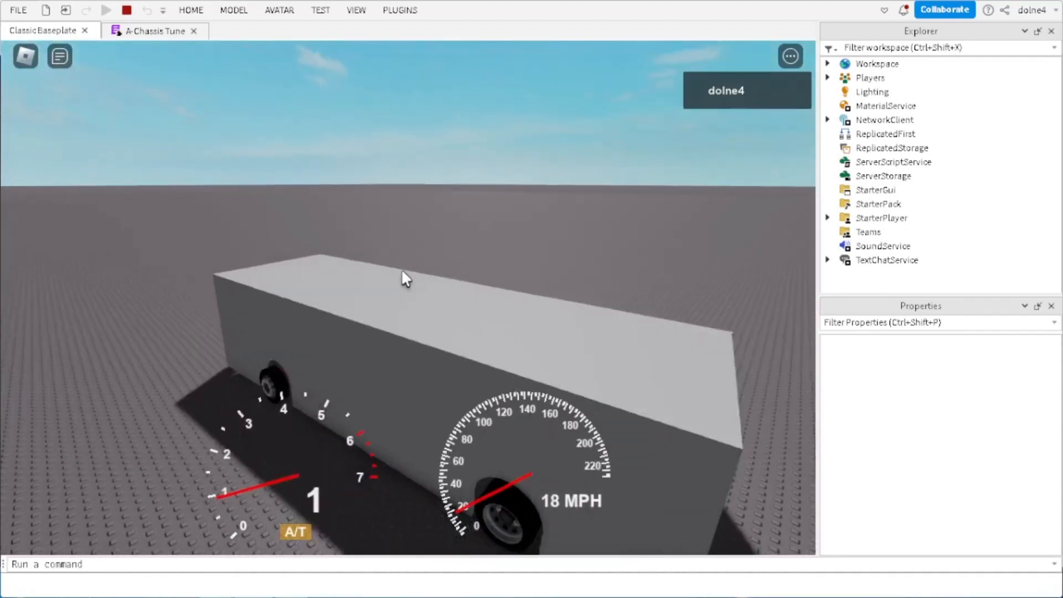
# Step: Test-drive the vehicle forward with turns to both sides, then in reverse, checking the wheels in their arches
pyautogui.press('w')
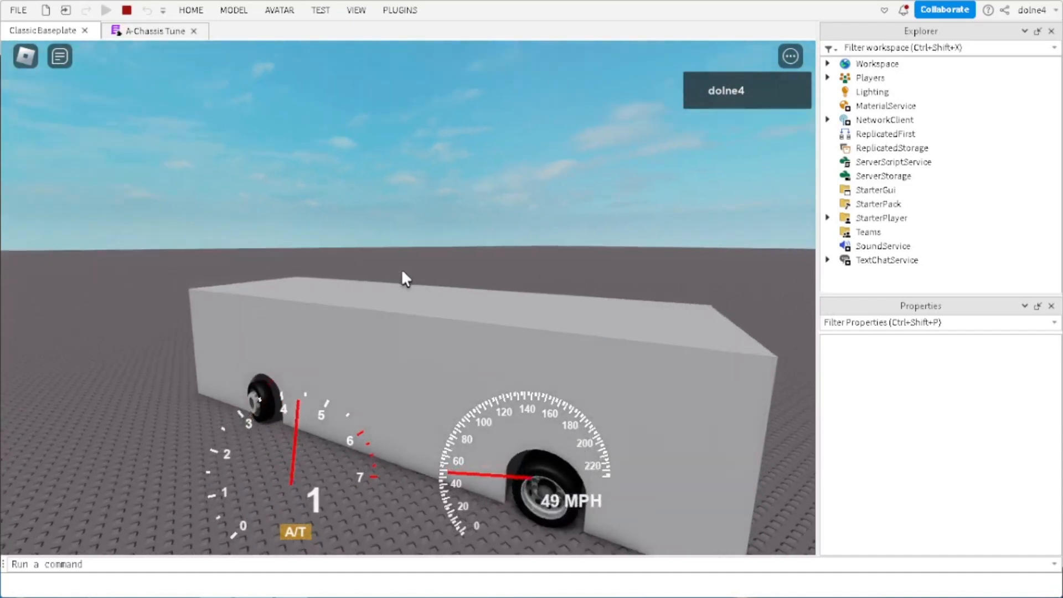
pyautogui.press('d')
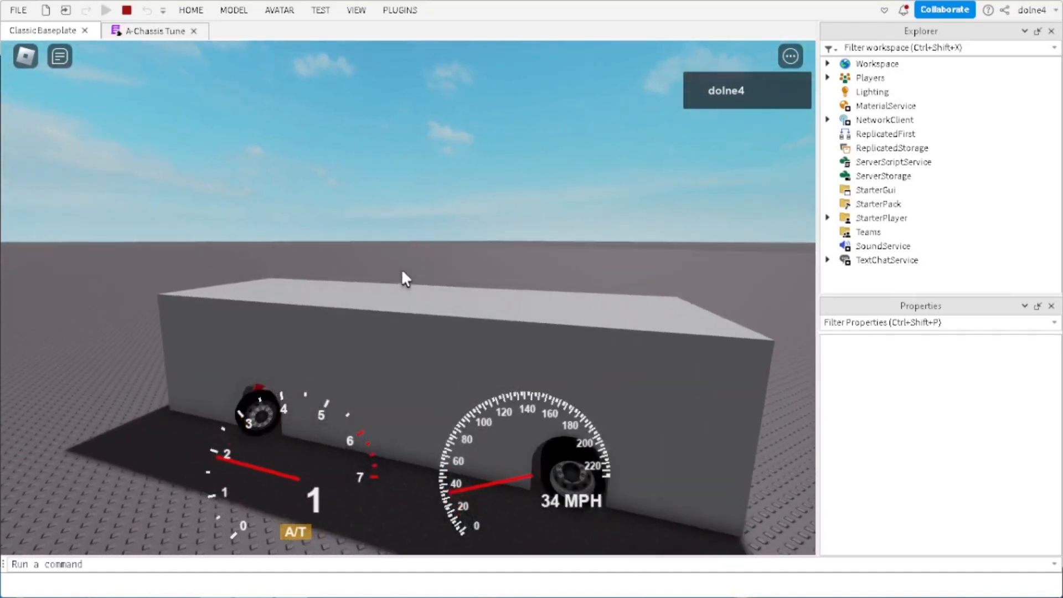
pyautogui.press('w')
pyautogui.press('a')
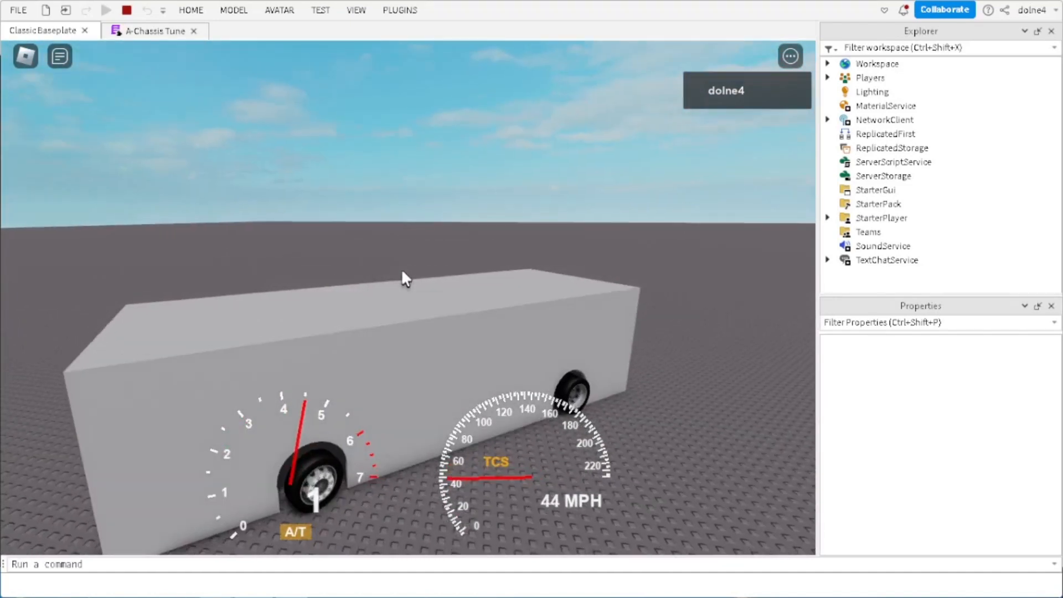
pyautogui.press('s')
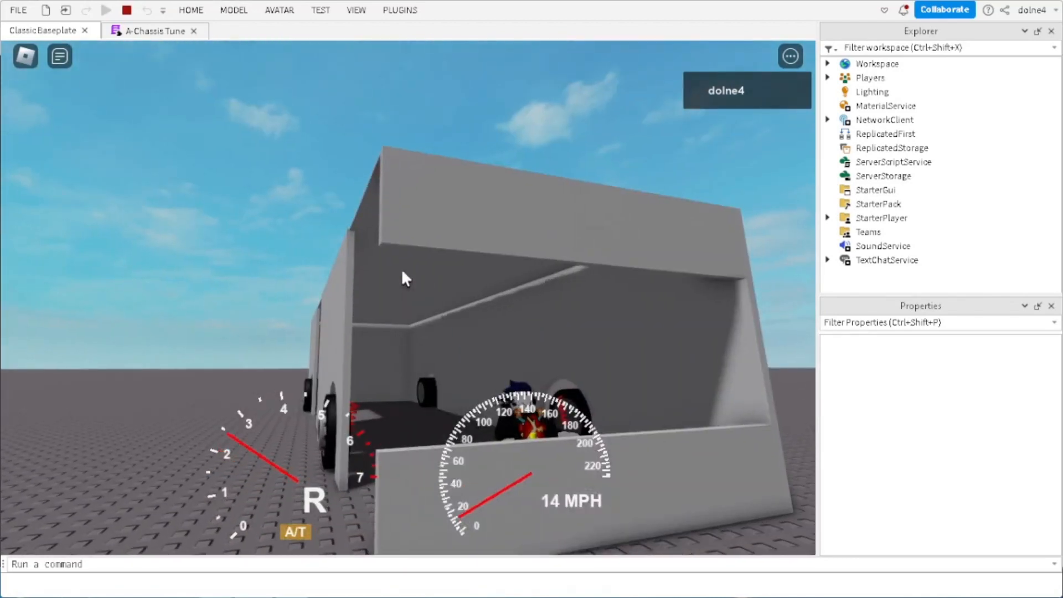
pyautogui.moveTo(401, 271); pyautogui.dragTo(401, 271, button='right')
pyautogui.press('w')
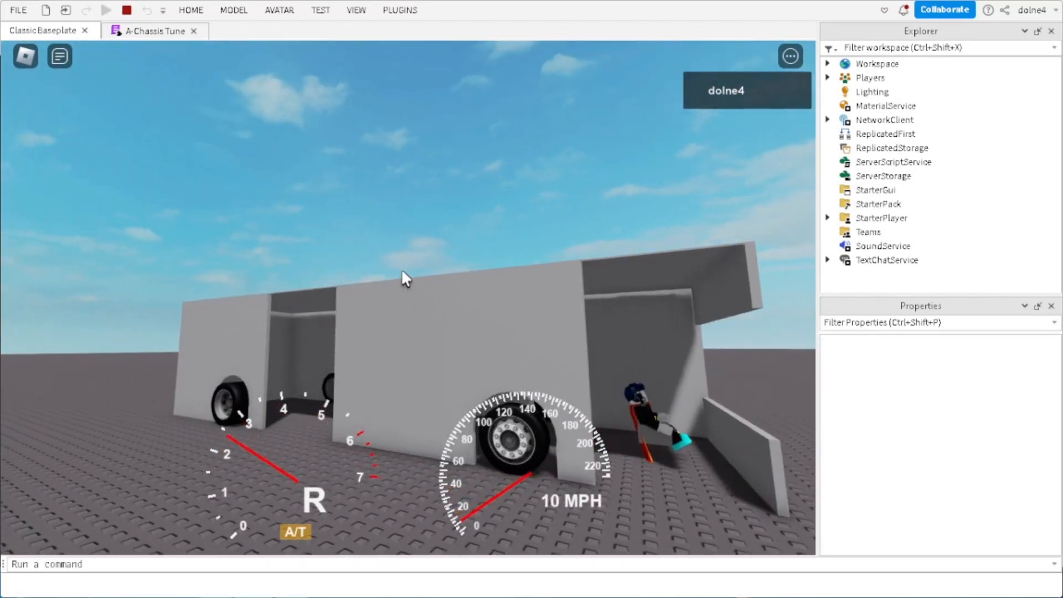
# Step: Examine the parked vehicle's open front end, driver's position and interior wheels from the front
pyautogui.moveTo(282, 245); pyautogui.dragTo(282, 247, button='right')
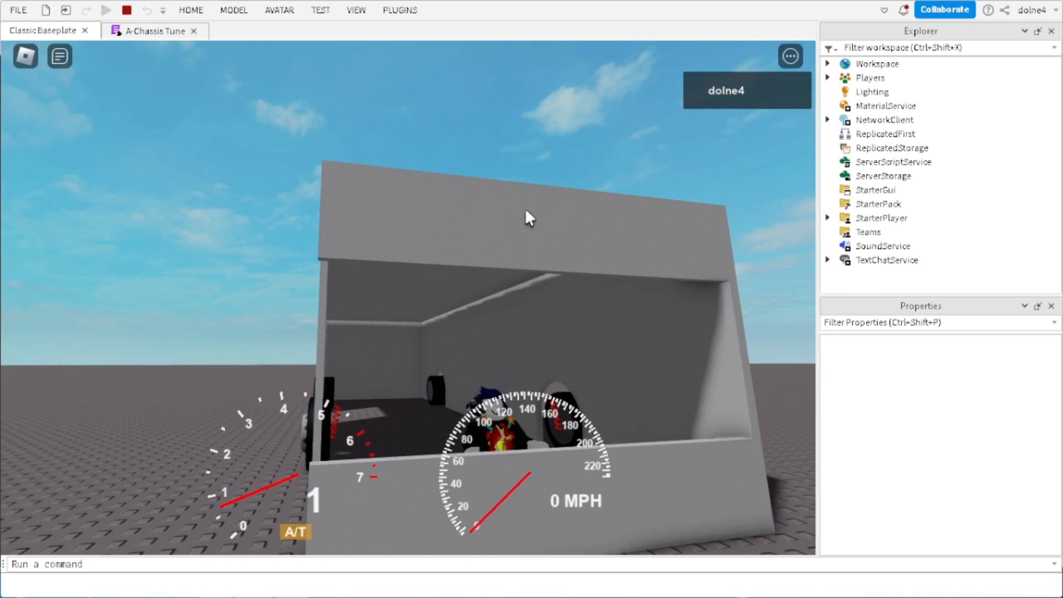
pyautogui.moveTo(510, 188); pyautogui.dragTo(398, 328, button='right')
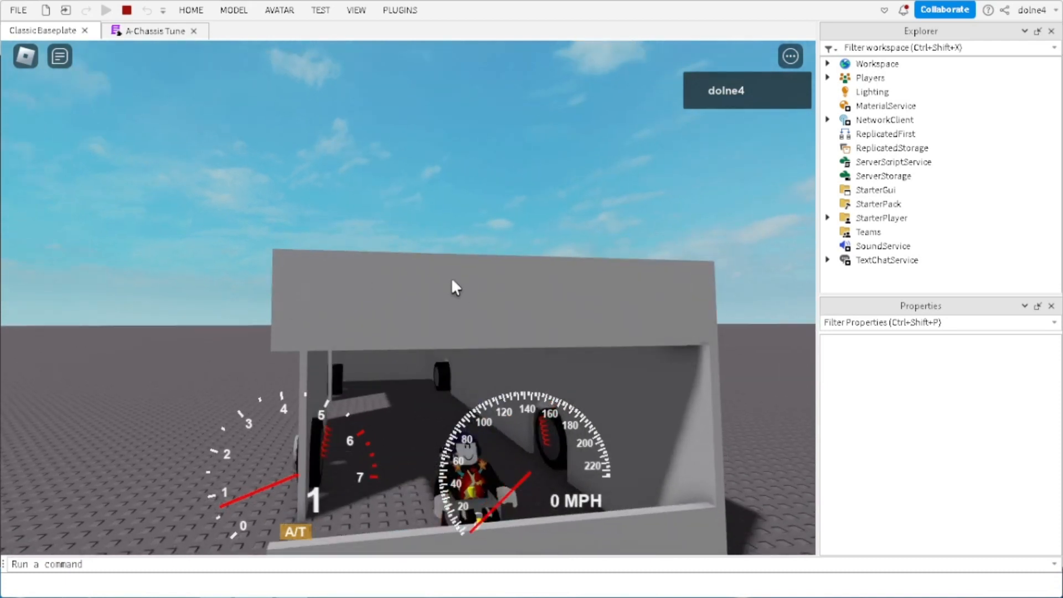
pyautogui.moveTo(490, 229); pyautogui.dragTo(437, 251, button='right')
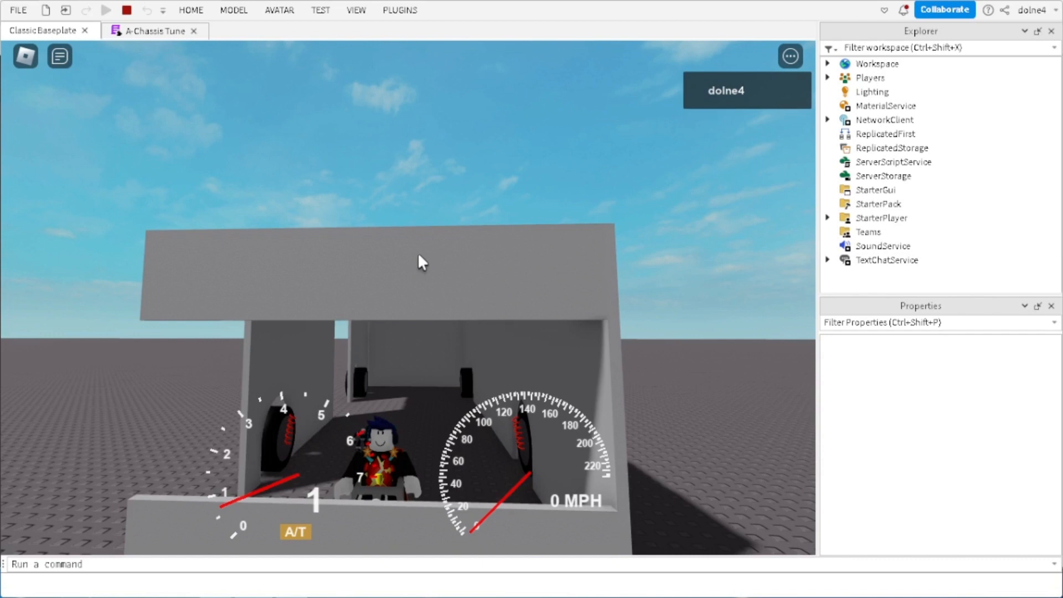